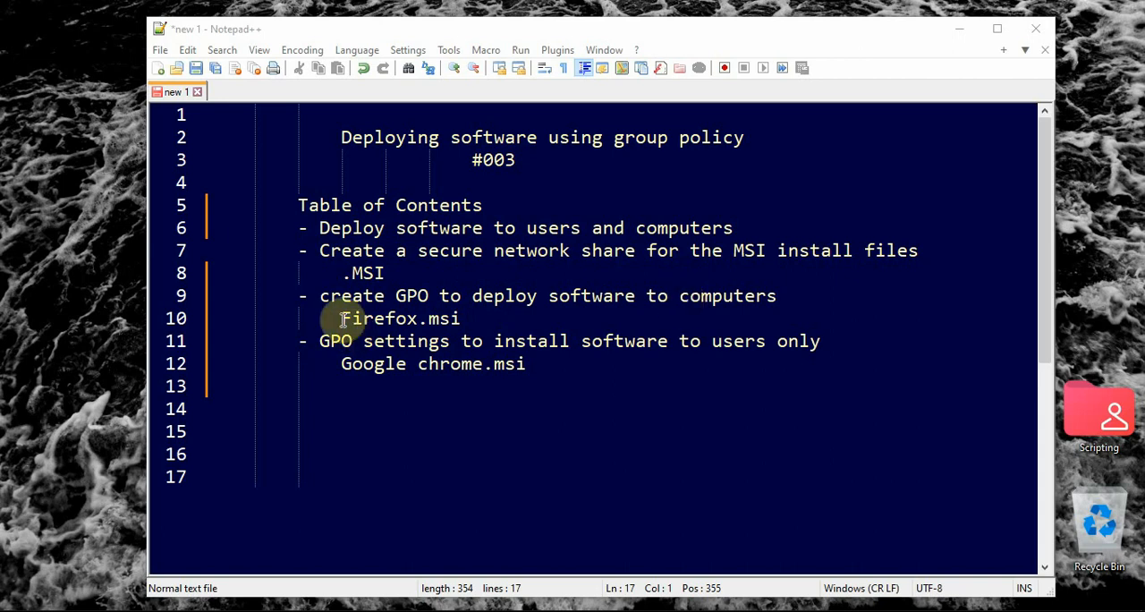
Review the Firefox.msi and Google chrome.msi entries in the table of contents, and minimize the notes
{"action": "left_click_drag", "start_coordinate": [342, 319], "coordinate": [461, 324]}
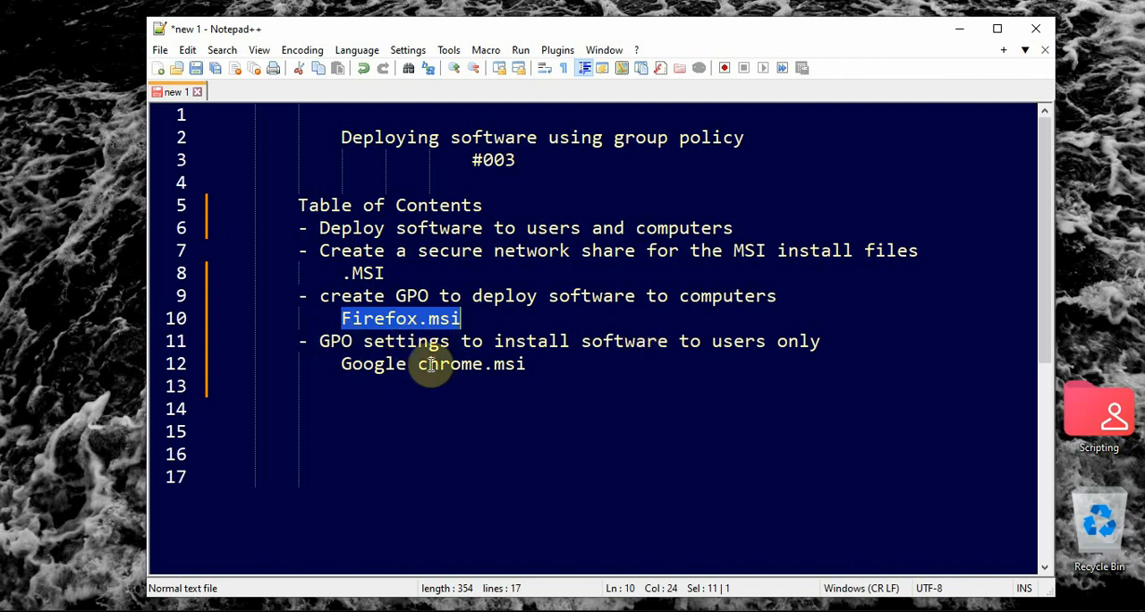
{"action": "left_click_drag", "start_coordinate": [345, 366], "coordinate": [531, 364]}
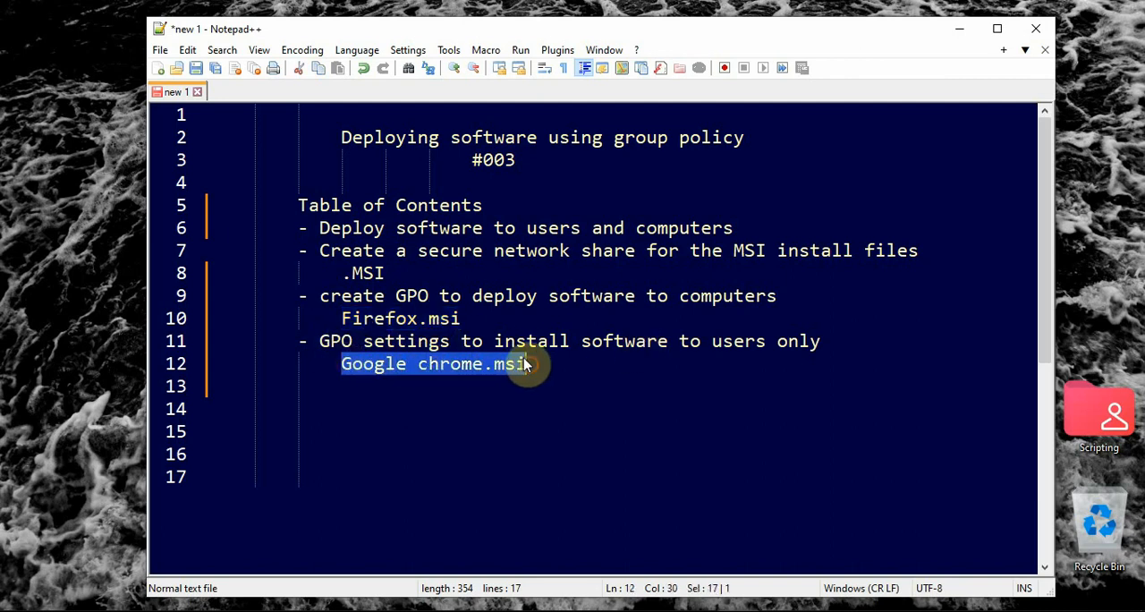
{"action": "left_click_drag", "start_coordinate": [462, 318], "coordinate": [331, 322]}
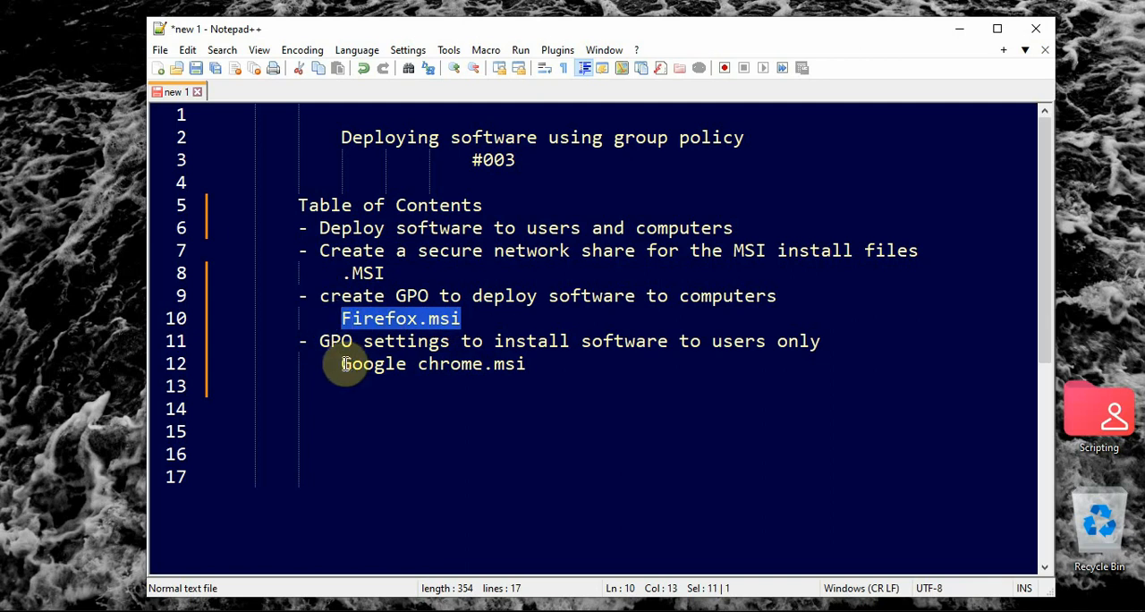
{"action": "double_click", "coordinate": [342, 362]}
{"action": "left_click_drag", "start_coordinate": [375, 368], "coordinate": [519, 367]}
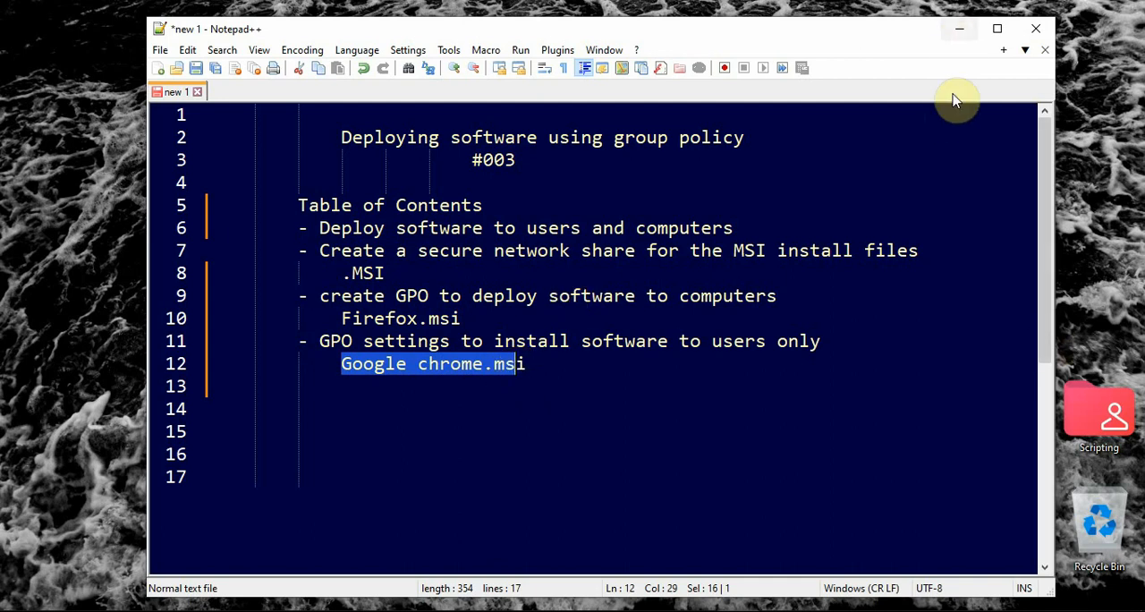
{"action": "left_click", "coordinate": [959, 28]}
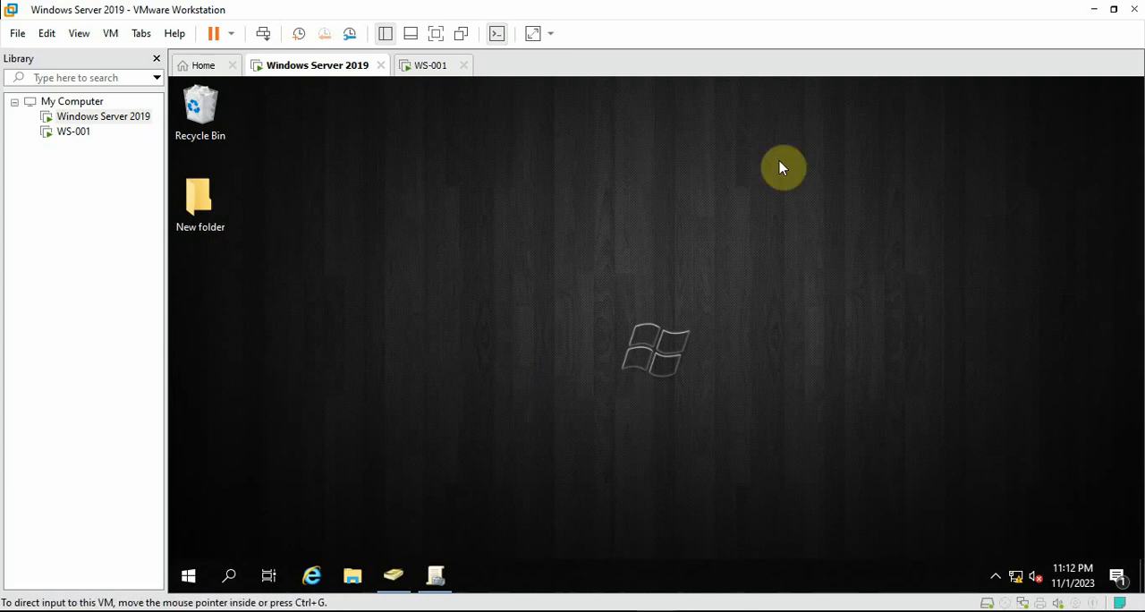
Sign in to the WS-001 virtual machine as user1 with the account password and bring up its desktop
{"action": "left_click", "coordinate": [432, 71]}
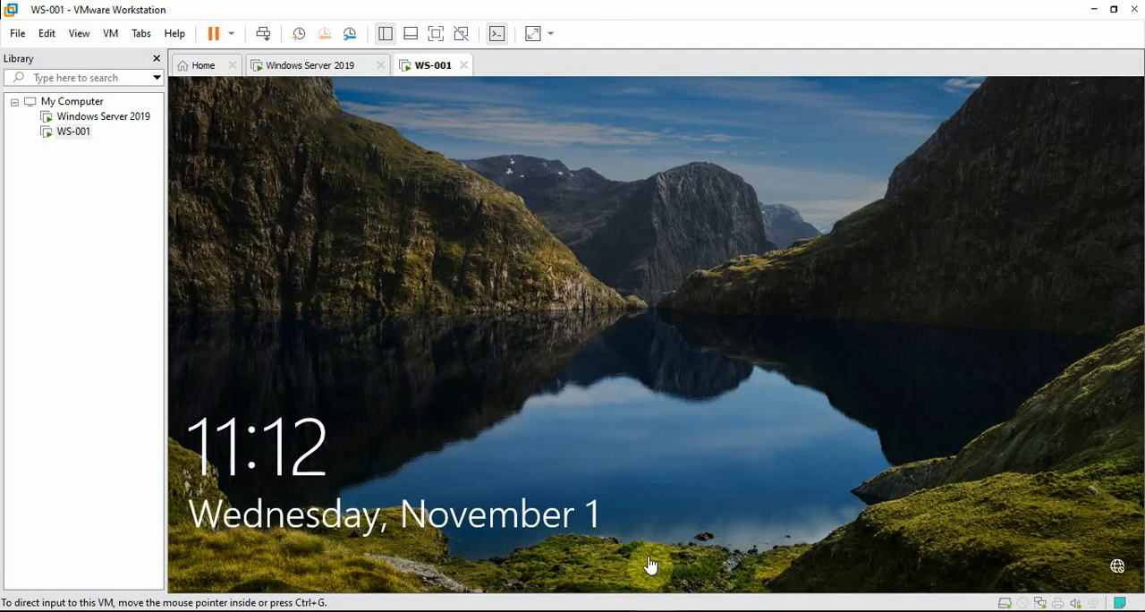
{"action": "left_click", "coordinate": [661, 333]}
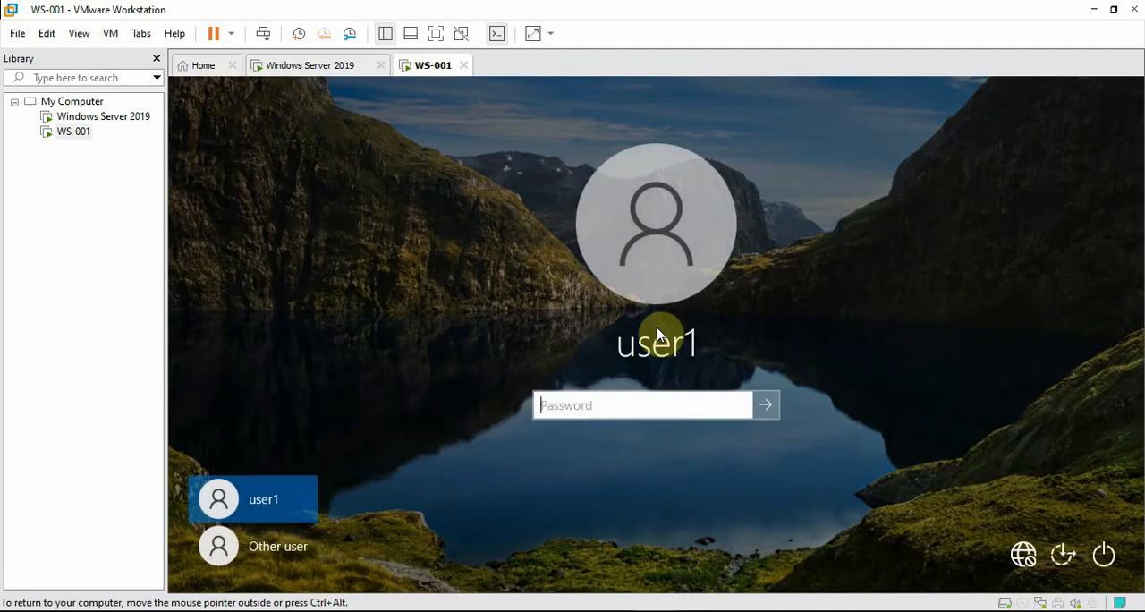
{"action": "type", "text": "P@ssw0rd"}
{"action": "key", "text": "Return"}
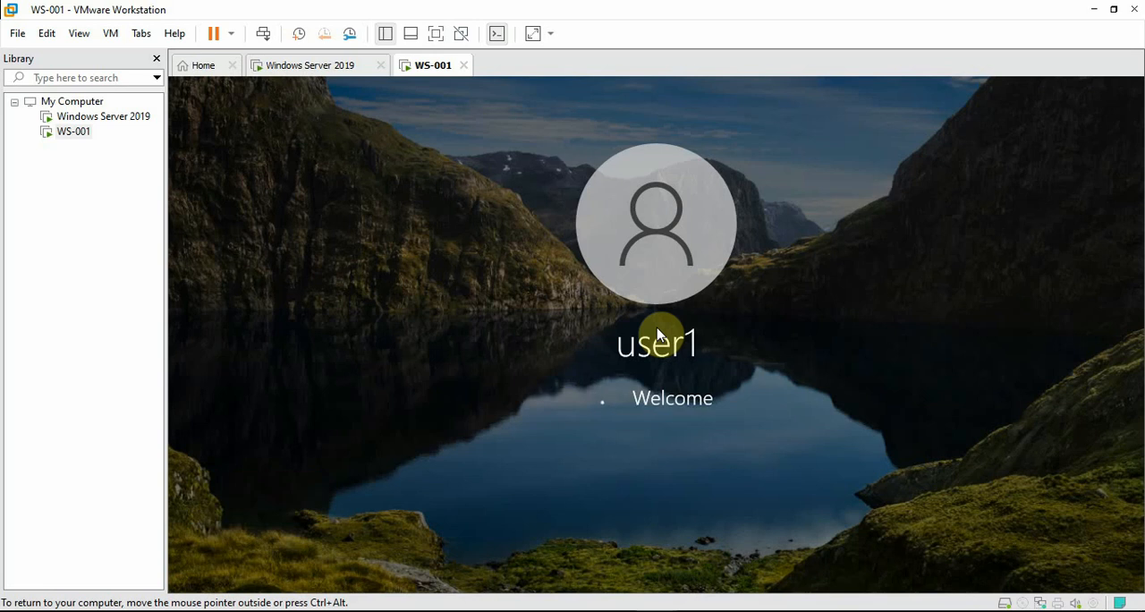
{"action": "left_click", "coordinate": [279, 66]}
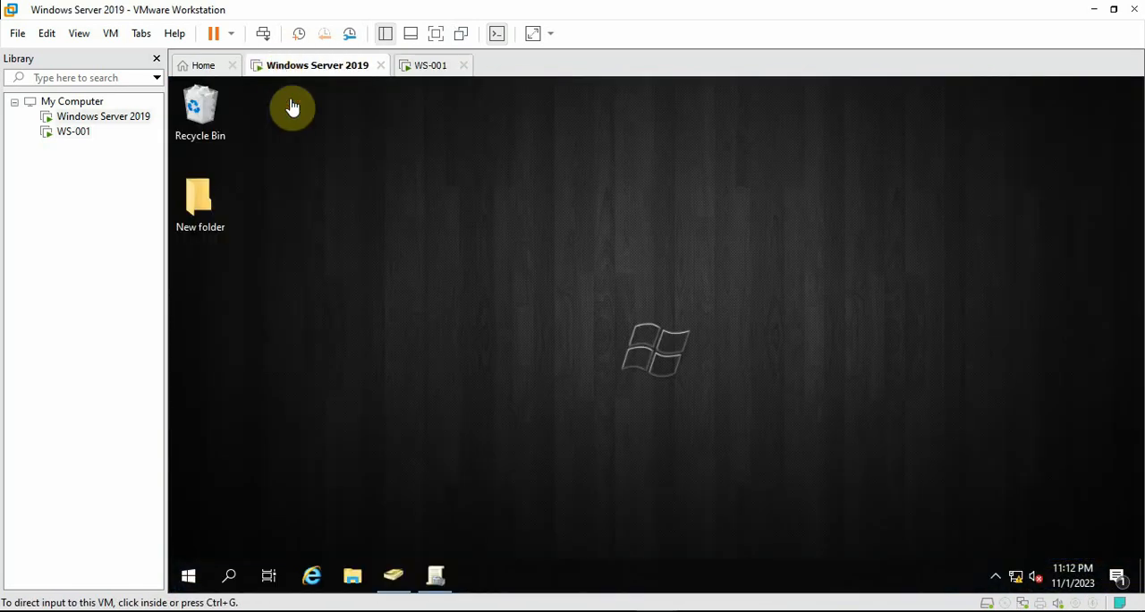
{"action": "left_click", "coordinate": [435, 69]}
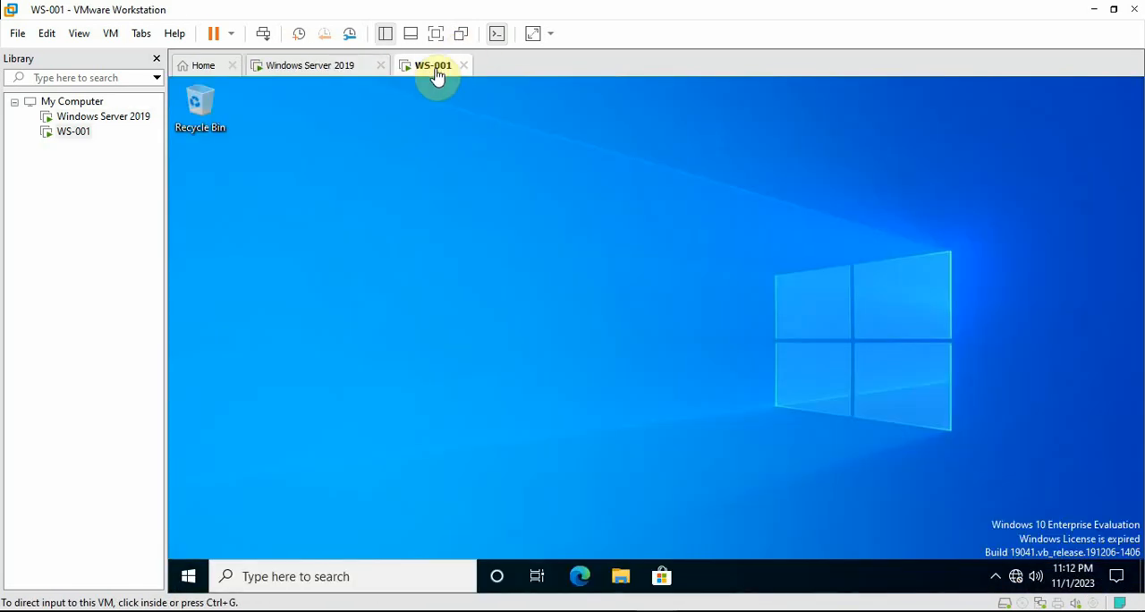
Switch back to the Windows Server 2019 virtual machine and briefly recheck the deployment notes in Notepad++
{"action": "left_click", "coordinate": [302, 71]}
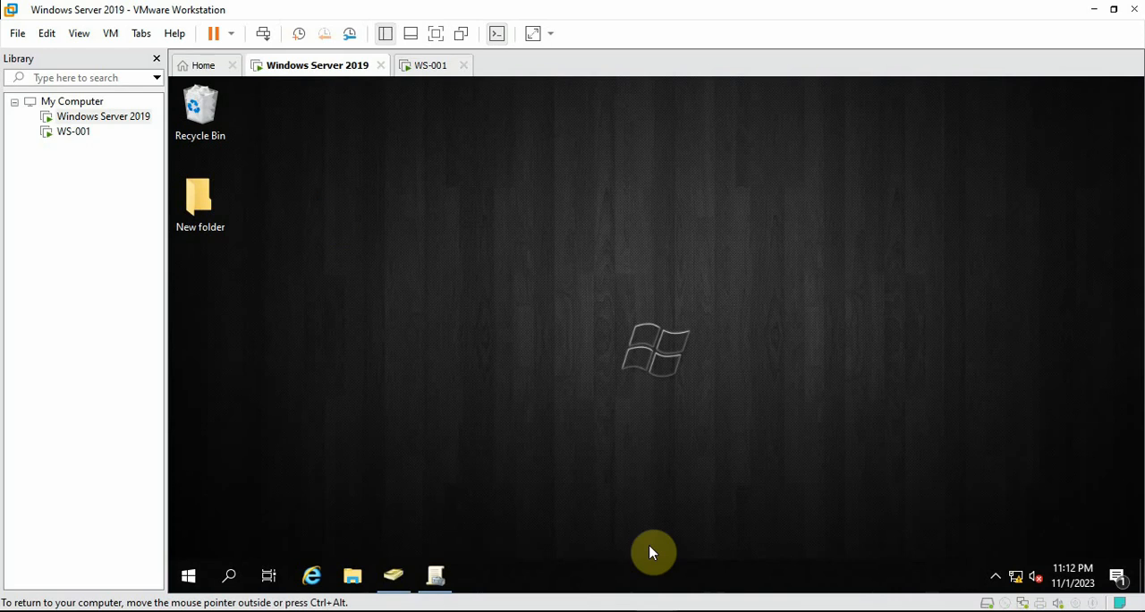
{"action": "left_click", "coordinate": [664, 611]}
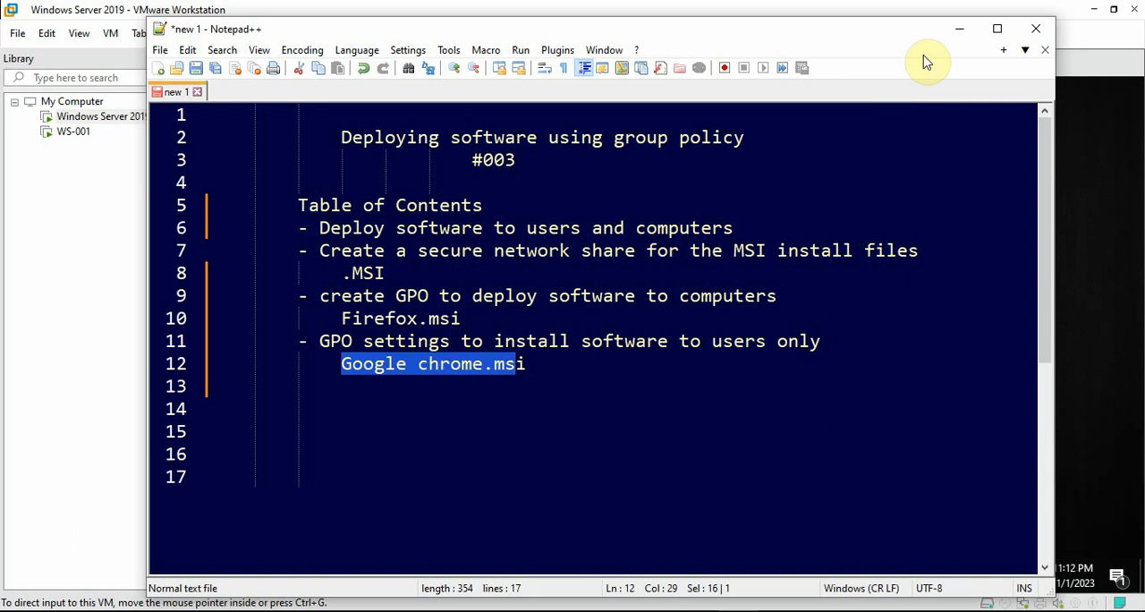
{"action": "left_click", "coordinate": [955, 34]}
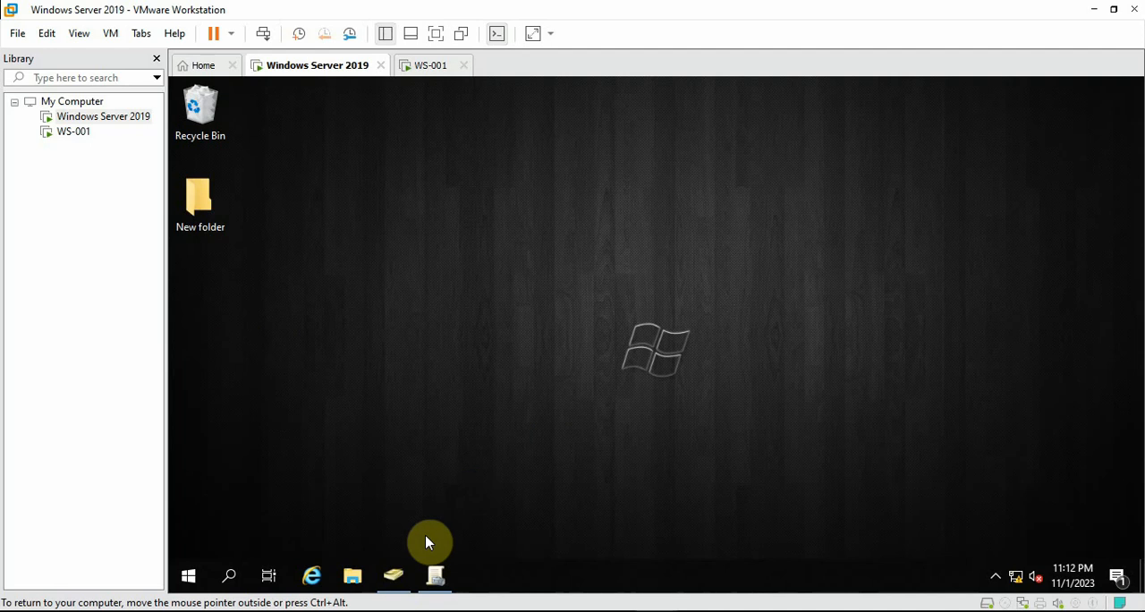
Open the Software Installers folder on the DeployStore (F:) drive of the server
{"action": "left_click", "coordinate": [354, 577]}
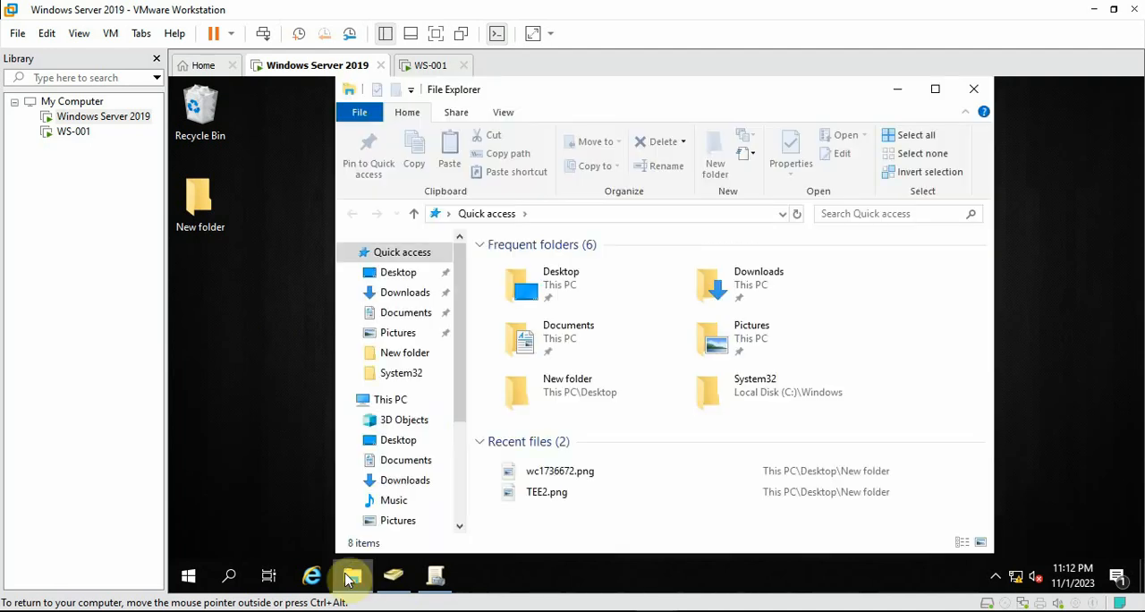
{"action": "scroll", "coordinate": [391, 429], "scroll_direction": "down", "scroll_amount": 2}
{"action": "left_click", "coordinate": [390, 286]}
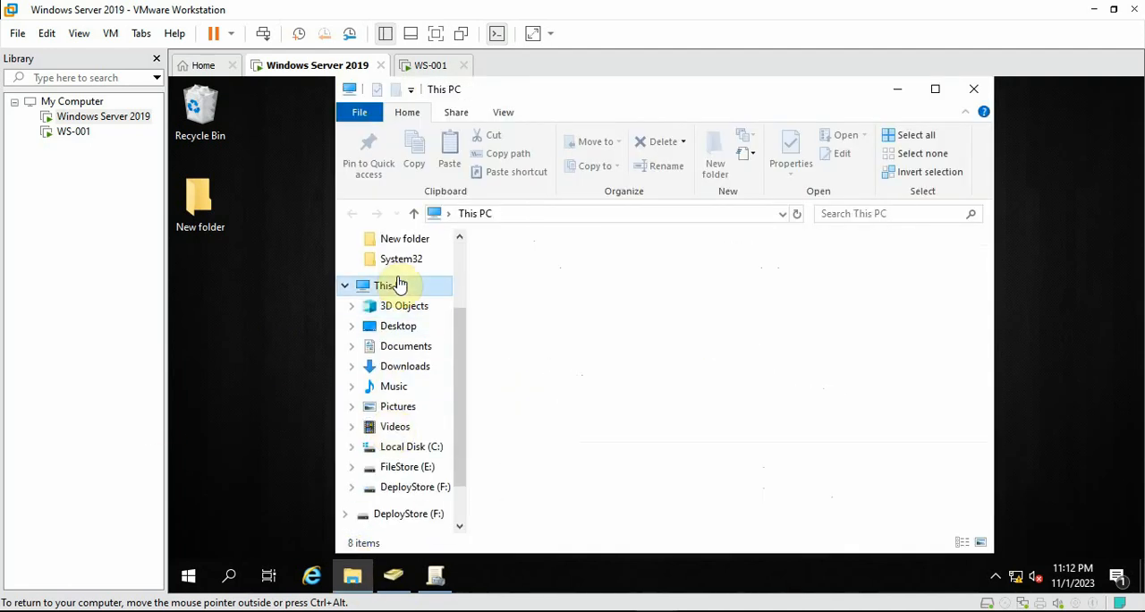
{"action": "scroll", "coordinate": [707, 452], "scroll_direction": "down", "scroll_amount": 1}
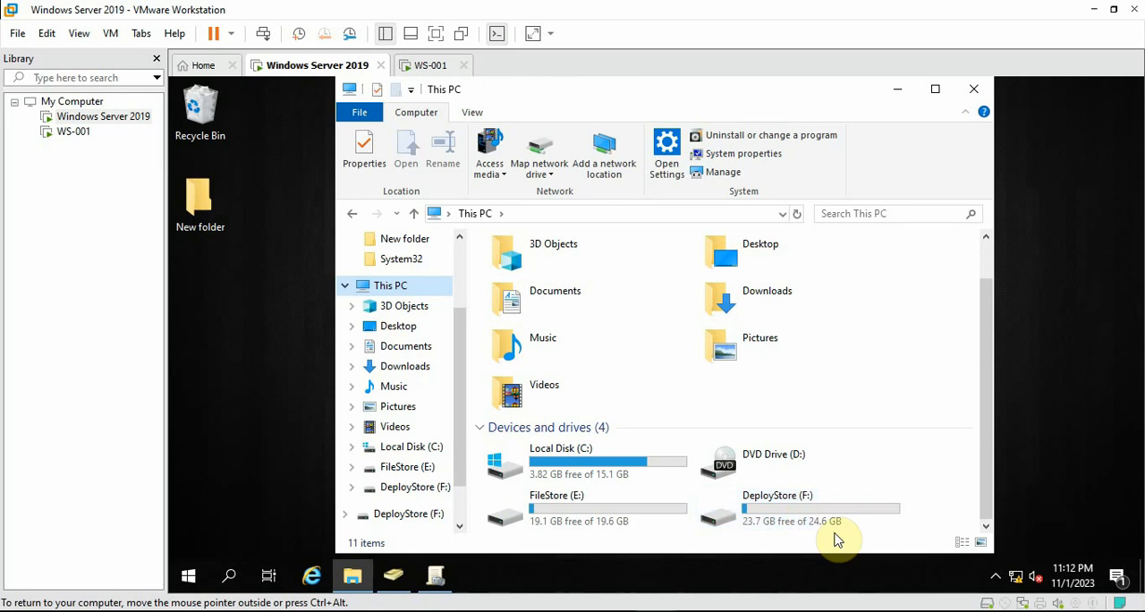
{"action": "left_click", "coordinate": [766, 519]}
{"action": "double_click", "coordinate": [767, 519]}
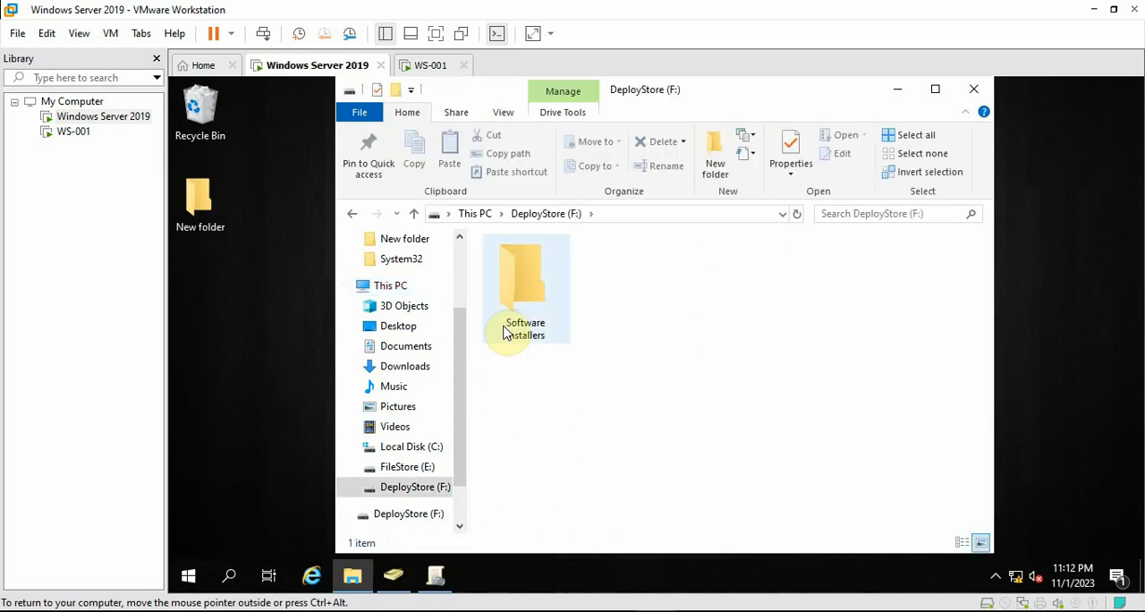
{"action": "double_click", "coordinate": [531, 304]}
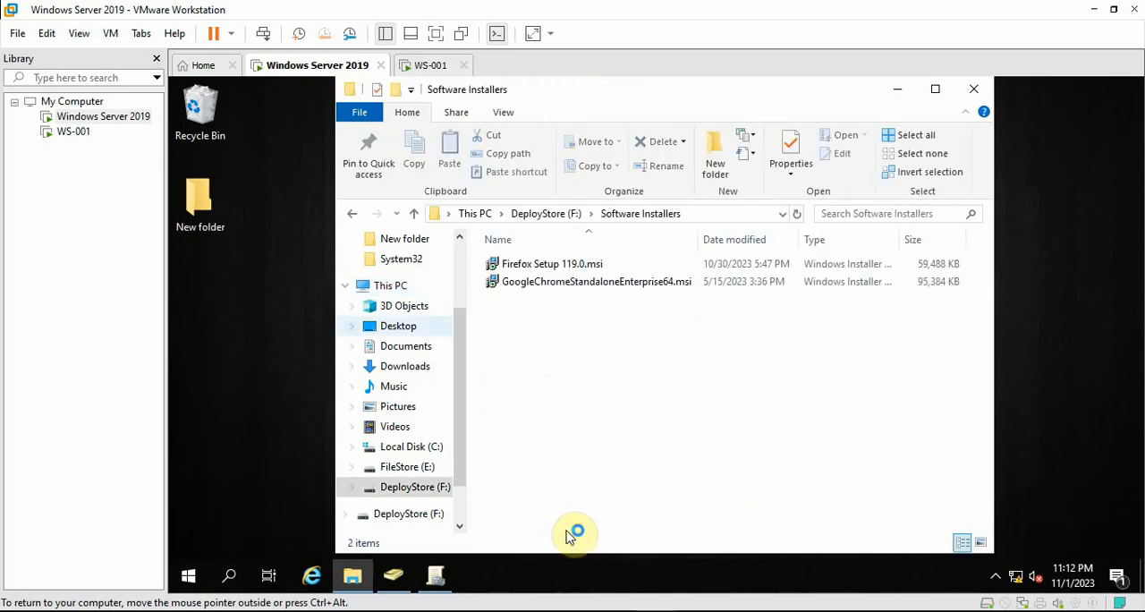
Examine the Firefox and Google Chrome MSI installer files in the Software Installers folder
{"action": "left_click", "coordinate": [555, 266]}
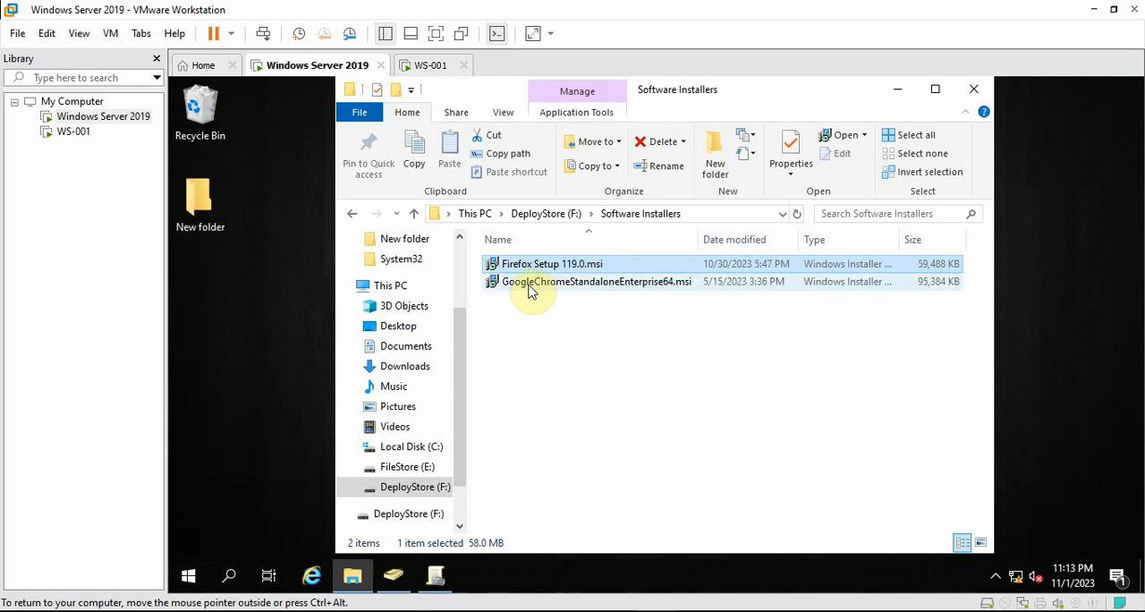
{"action": "left_click", "coordinate": [527, 284]}
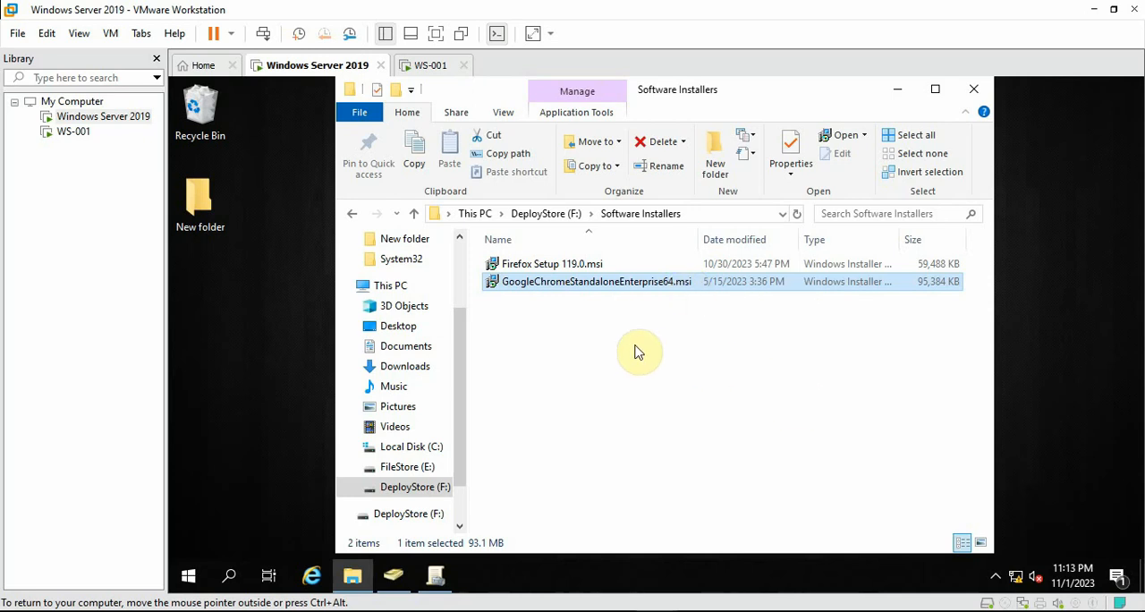
{"action": "left_click_drag", "start_coordinate": [631, 347], "coordinate": [512, 258]}
{"action": "left_click", "coordinate": [543, 320]}
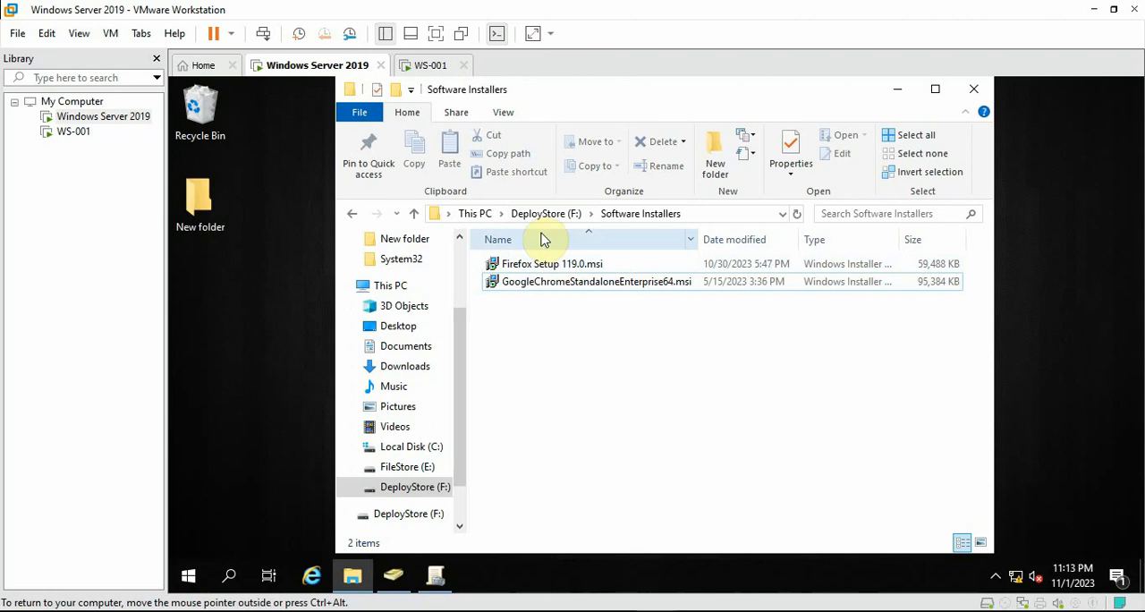
{"action": "left_click", "coordinate": [559, 268]}
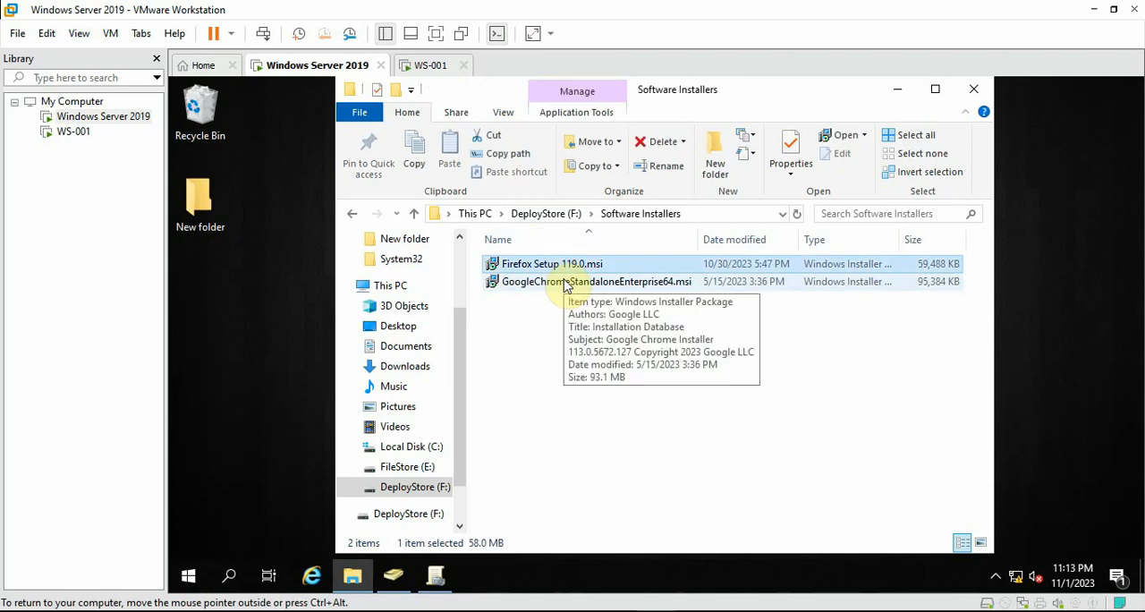
{"action": "left_click", "coordinate": [569, 284]}
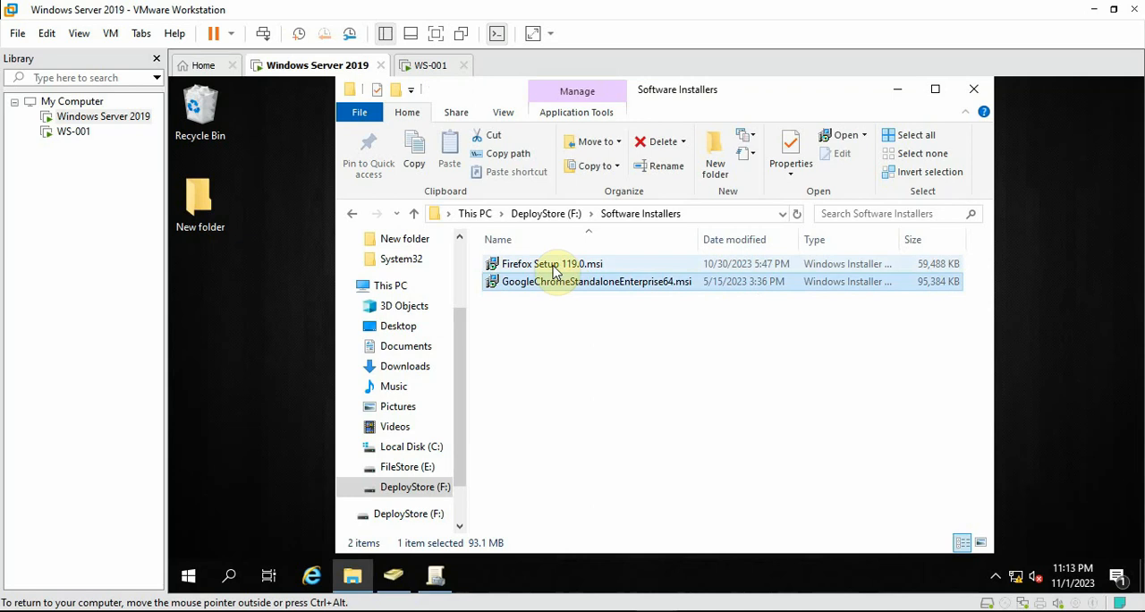
{"action": "left_click", "coordinate": [555, 268]}
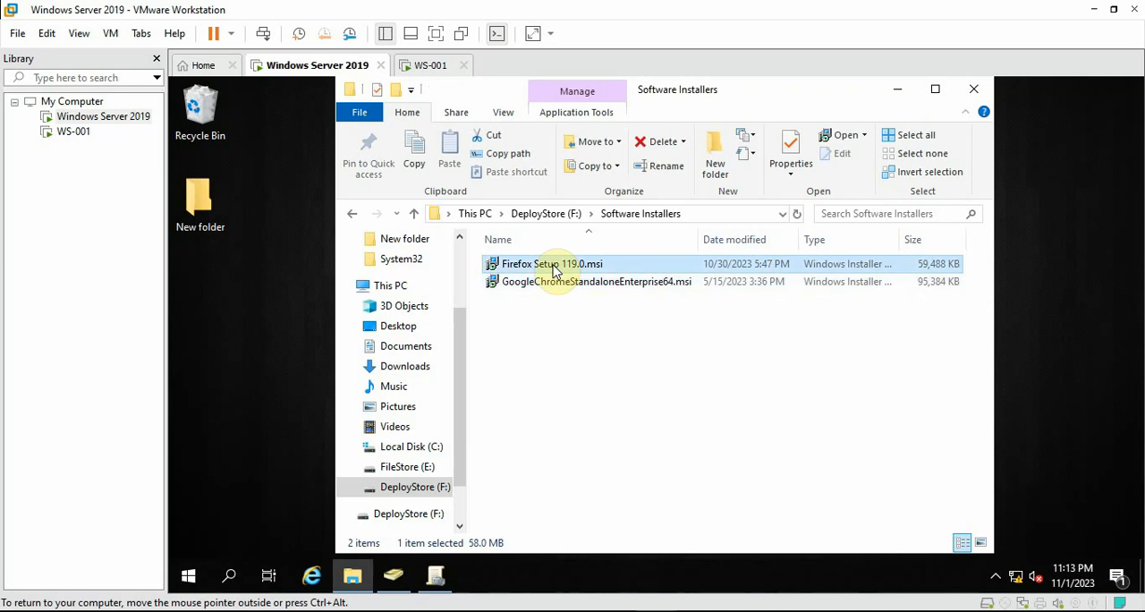
{"action": "left_click", "coordinate": [643, 285]}
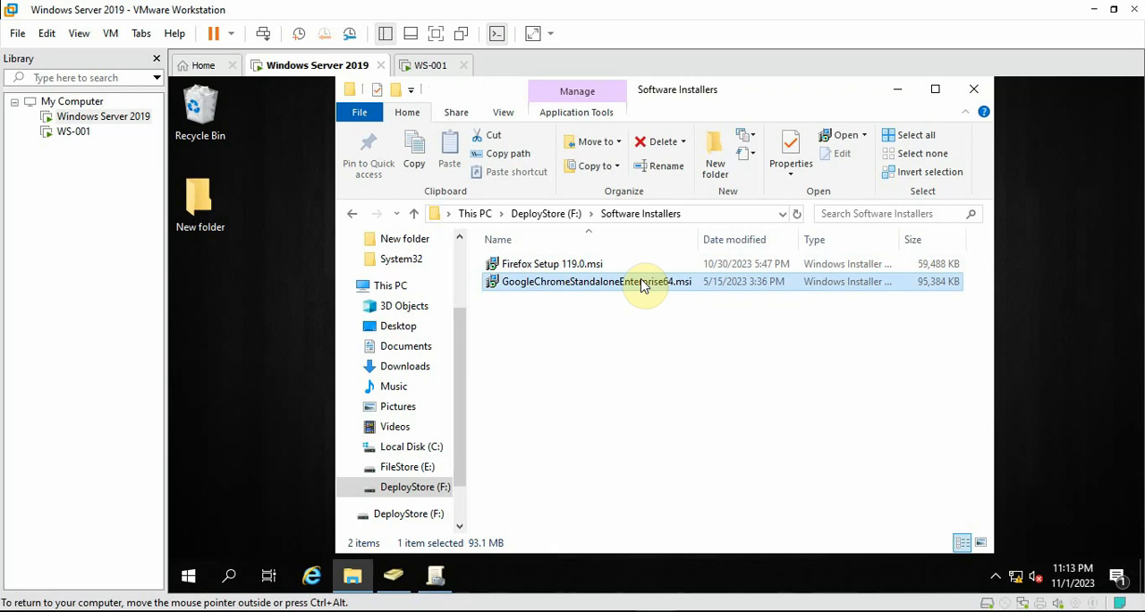
Enable advanced sharing for the Software Installers folder on DeployStore (F:), keeping Software Installers as the share name
{"action": "left_click", "coordinate": [355, 213]}
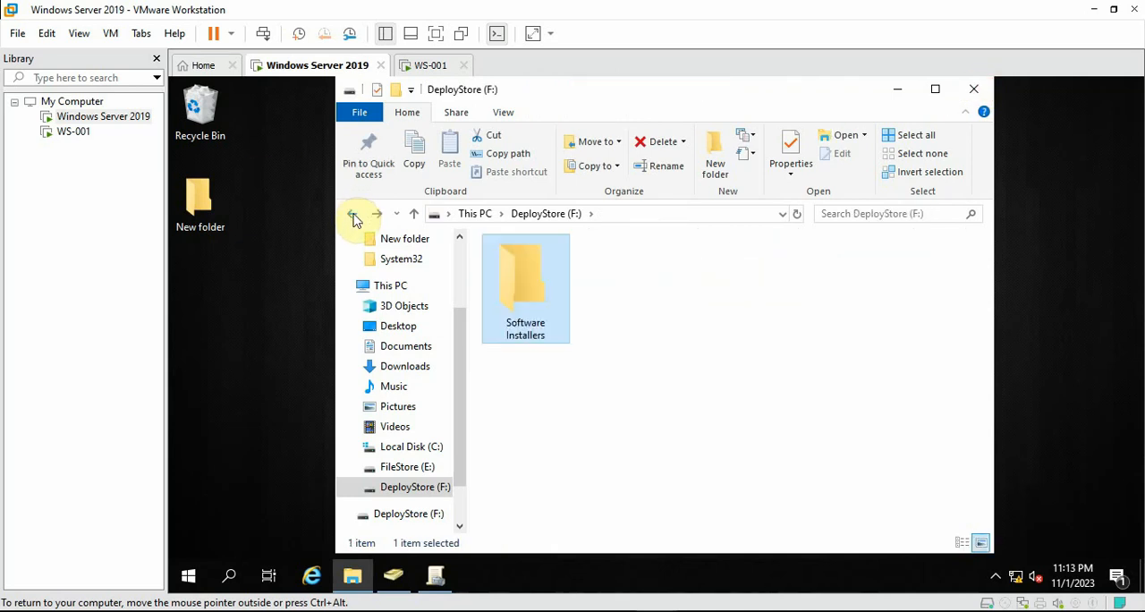
{"action": "mouse_move", "coordinate": [540, 310]}
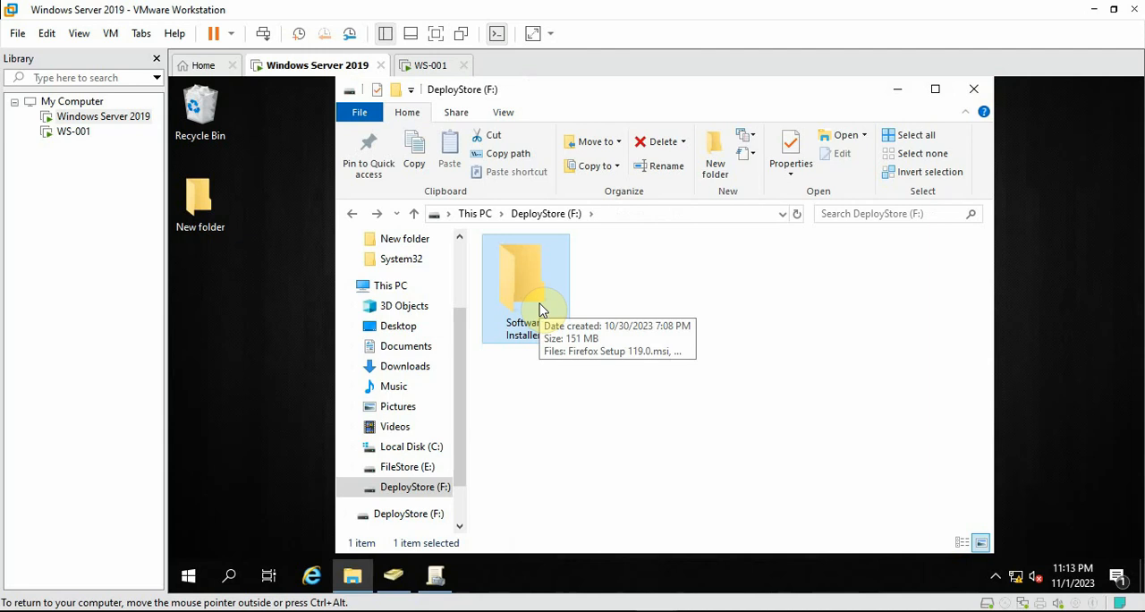
{"action": "right_click", "coordinate": [511, 281]}
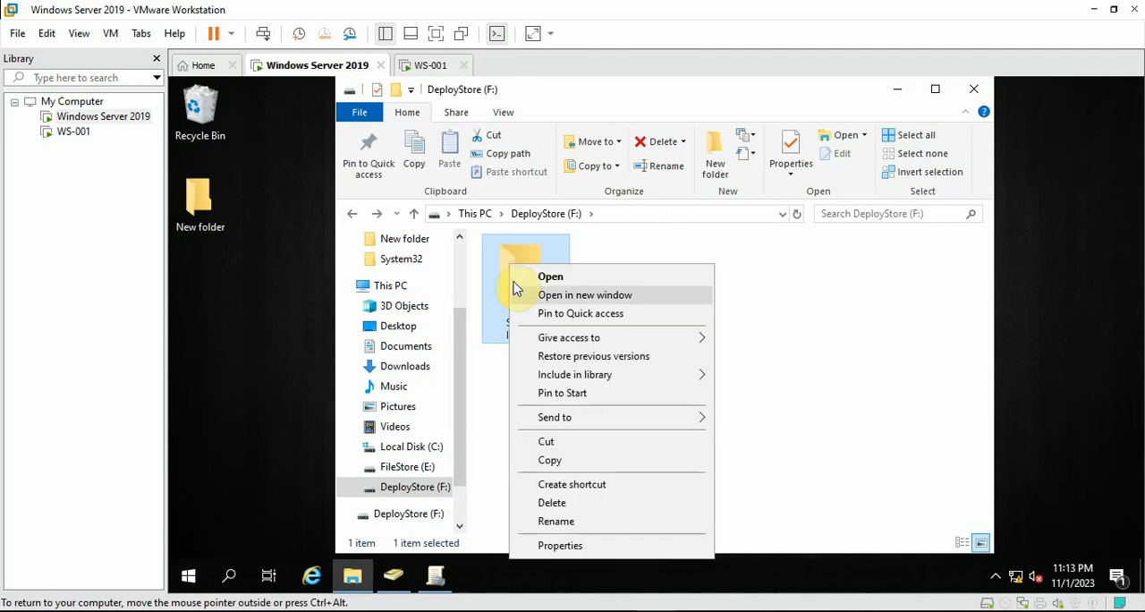
{"action": "left_click", "coordinate": [560, 545]}
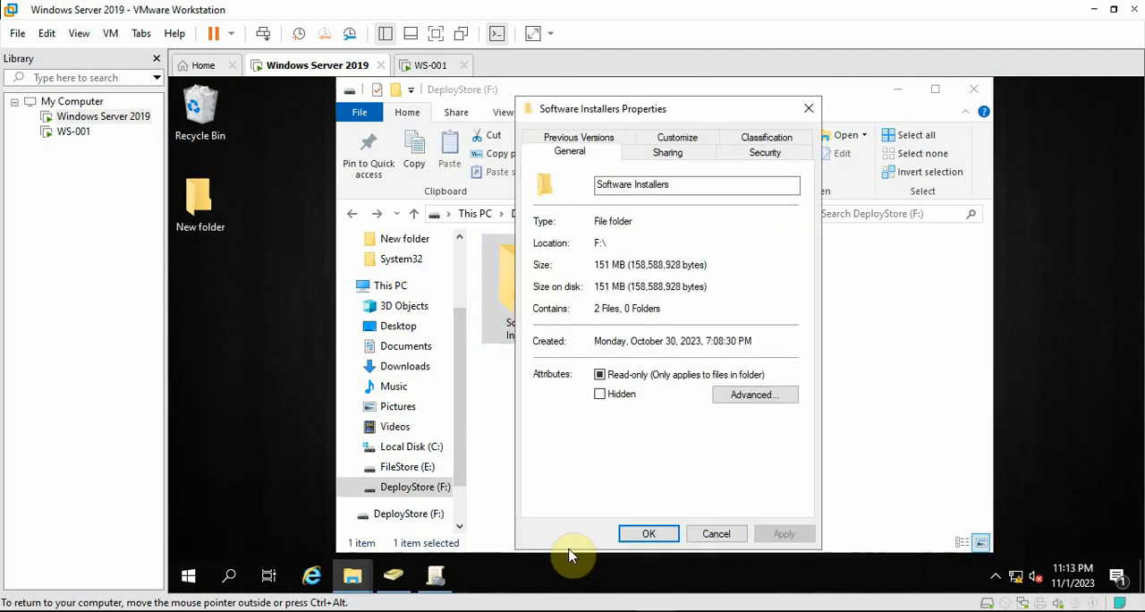
{"action": "left_click", "coordinate": [668, 154]}
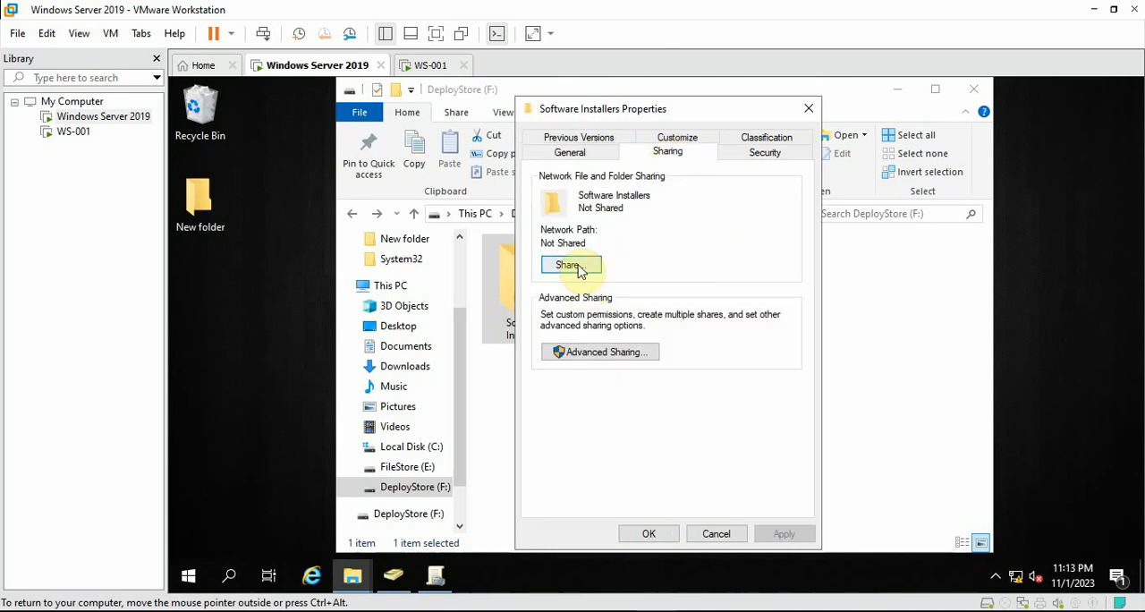
{"action": "left_click", "coordinate": [568, 353]}
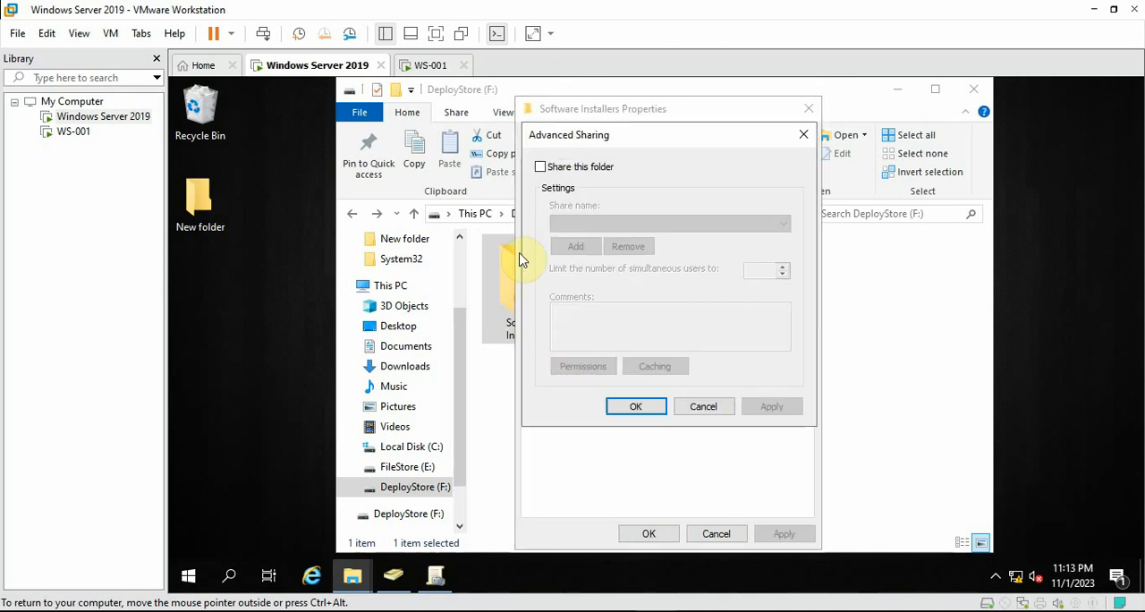
{"action": "left_click", "coordinate": [546, 168]}
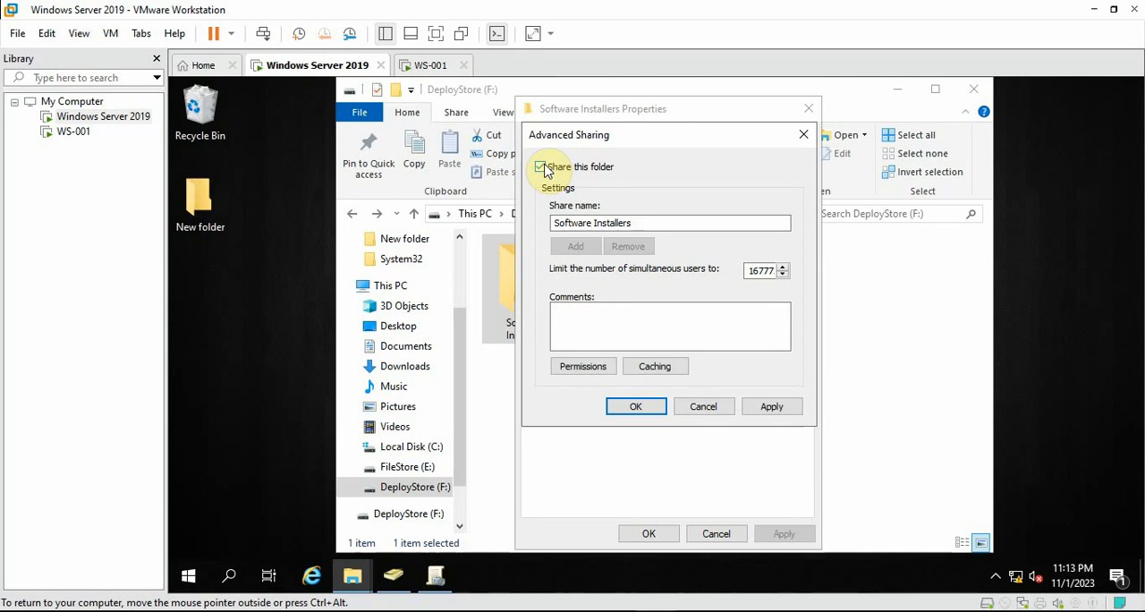
{"action": "left_click_drag", "start_coordinate": [647, 226], "coordinate": [525, 228]}
{"action": "left_click", "coordinate": [592, 223]}
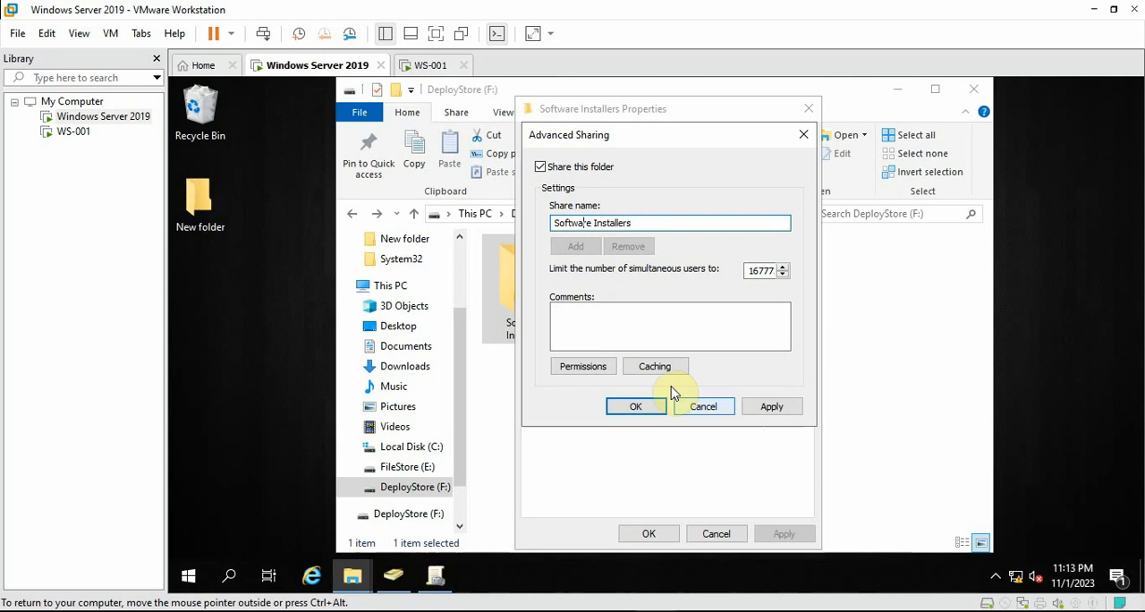
Remove the Everyone group from the share permissions of the Software Installers folder
{"action": "left_click", "coordinate": [589, 369]}
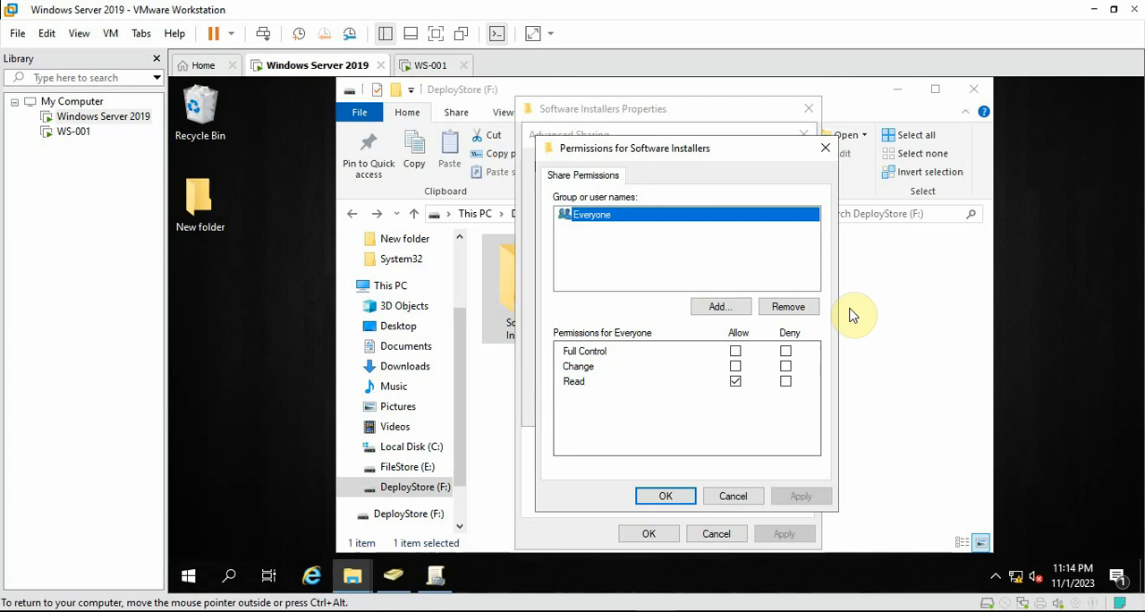
{"action": "left_click", "coordinate": [801, 315]}
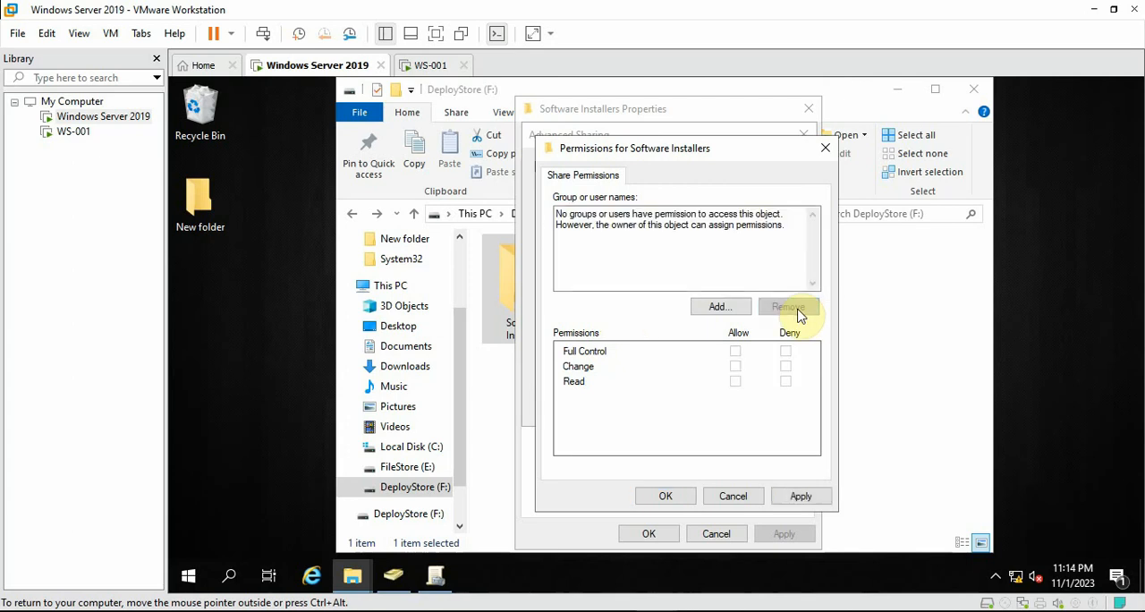
Add the Domain Computers group to the share permissions of the Software Installers folder
{"action": "left_click", "coordinate": [715, 308]}
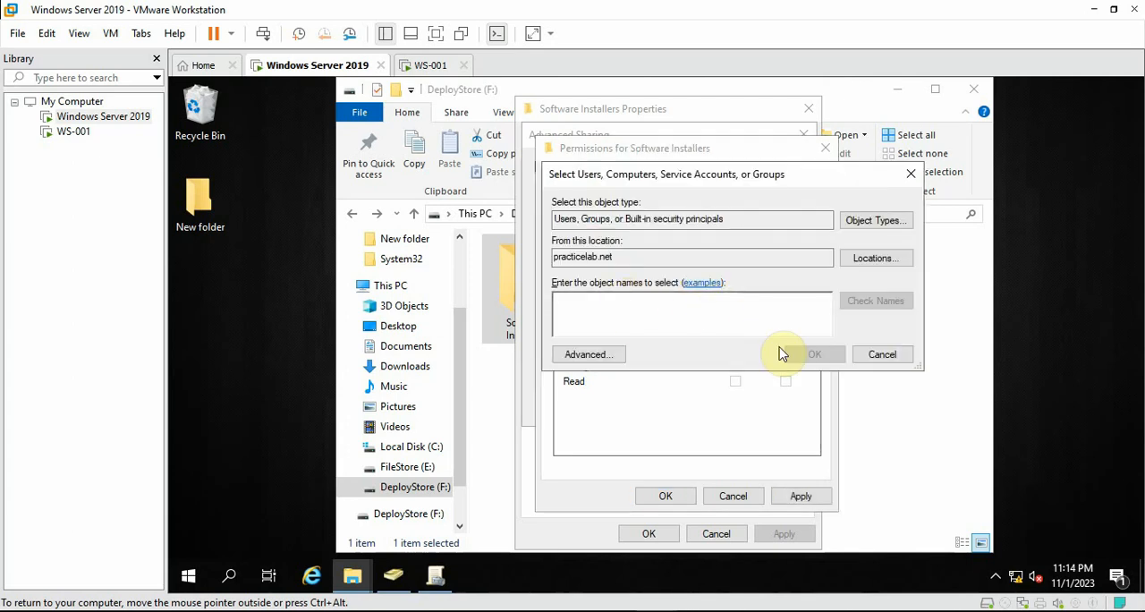
{"action": "type", "text": "domain computers"}
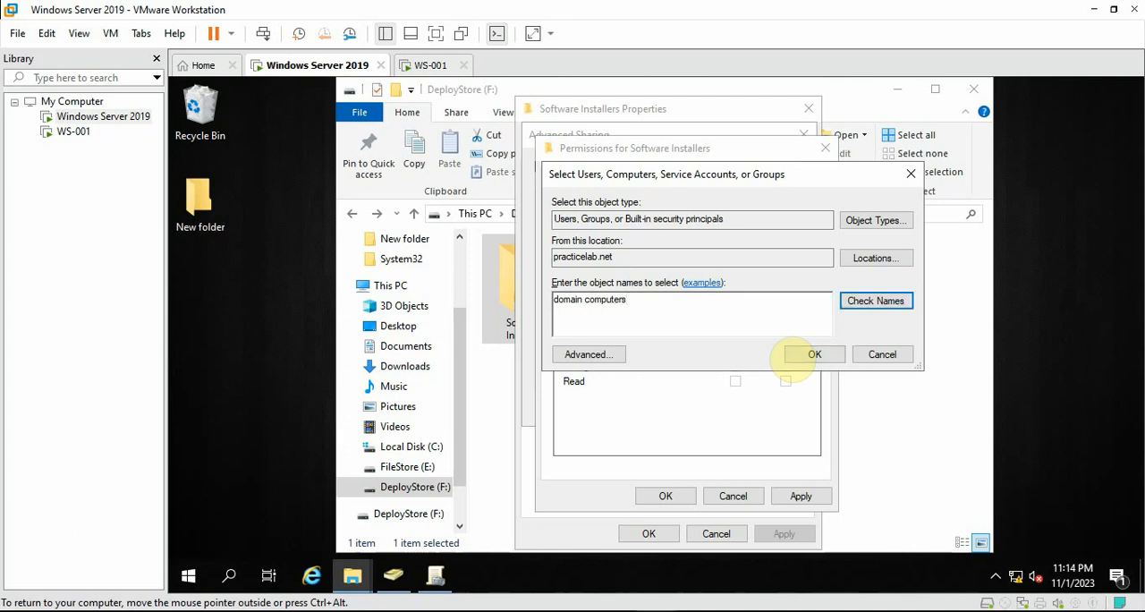
{"action": "key", "text": "Return"}
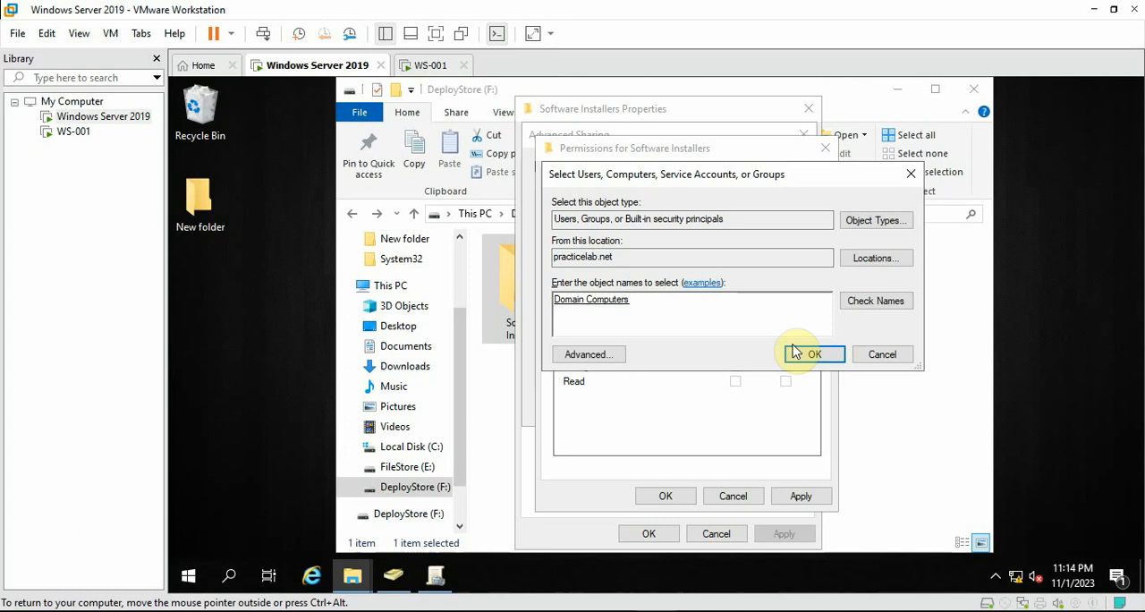
{"action": "left_click_drag", "start_coordinate": [633, 306], "coordinate": [567, 305]}
{"action": "left_click", "coordinate": [833, 360]}
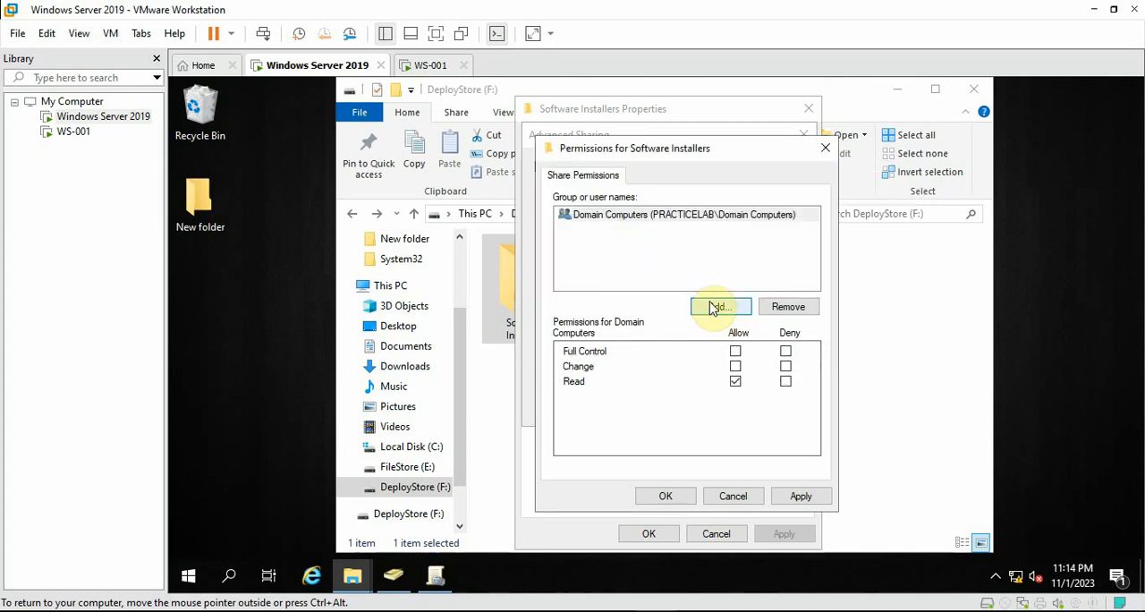
Add the Domain Users group to the share permissions of the Software Installers folder
{"action": "left_click", "coordinate": [713, 308]}
{"action": "type", "text": "domain users"}
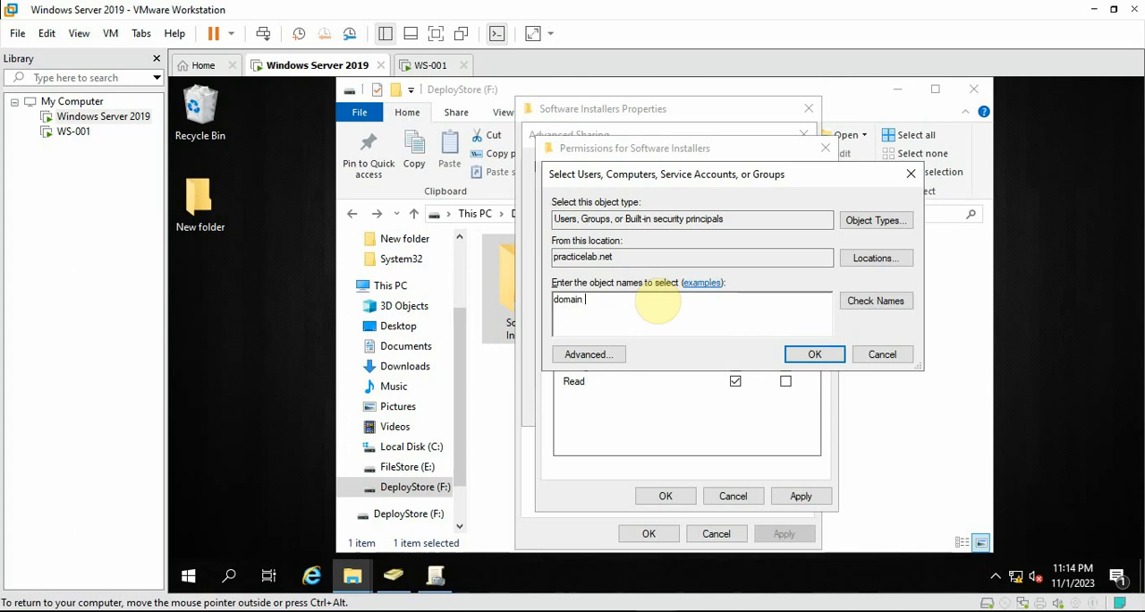
{"action": "left_click", "coordinate": [863, 302]}
{"action": "left_click", "coordinate": [809, 355]}
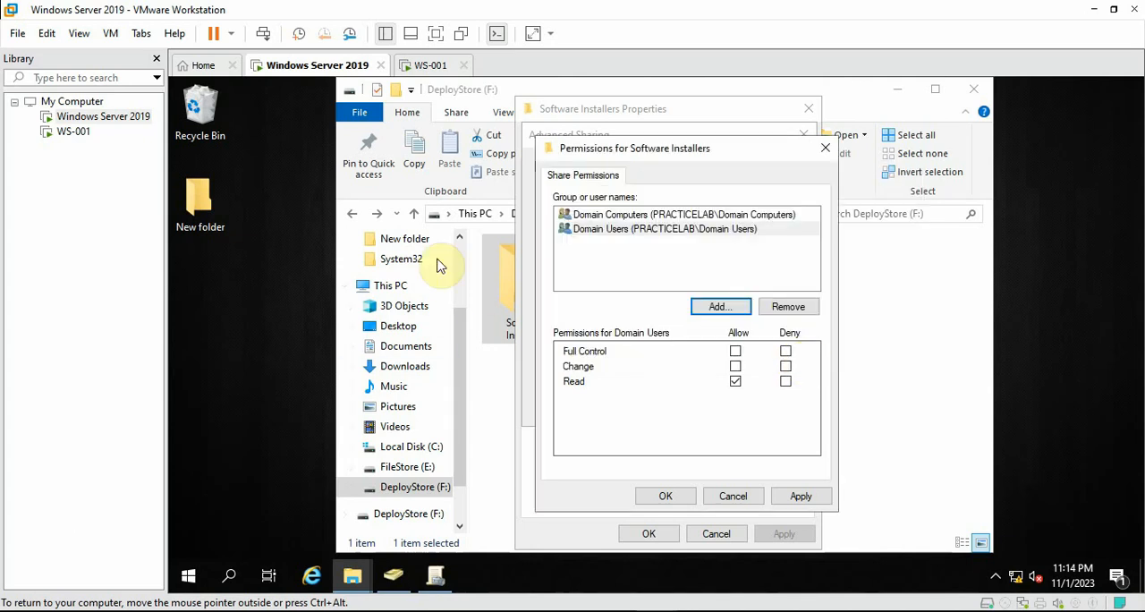
Allow Full Control on the share for both Domain Computers and Domain Users, and apply the advanced sharing settings
{"action": "left_click", "coordinate": [596, 218]}
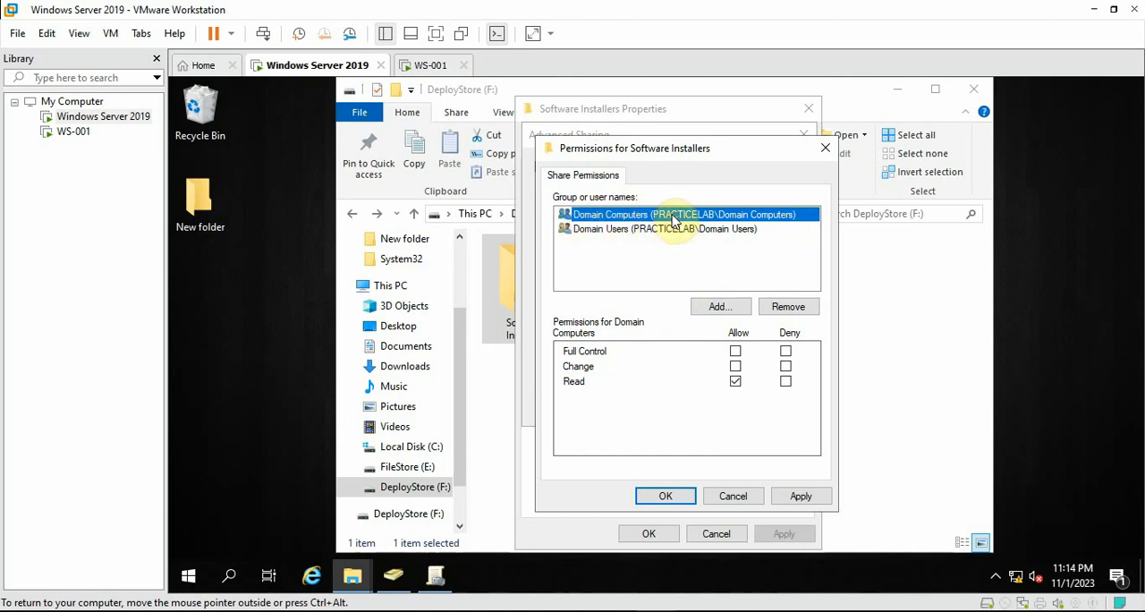
{"action": "left_click", "coordinate": [735, 351]}
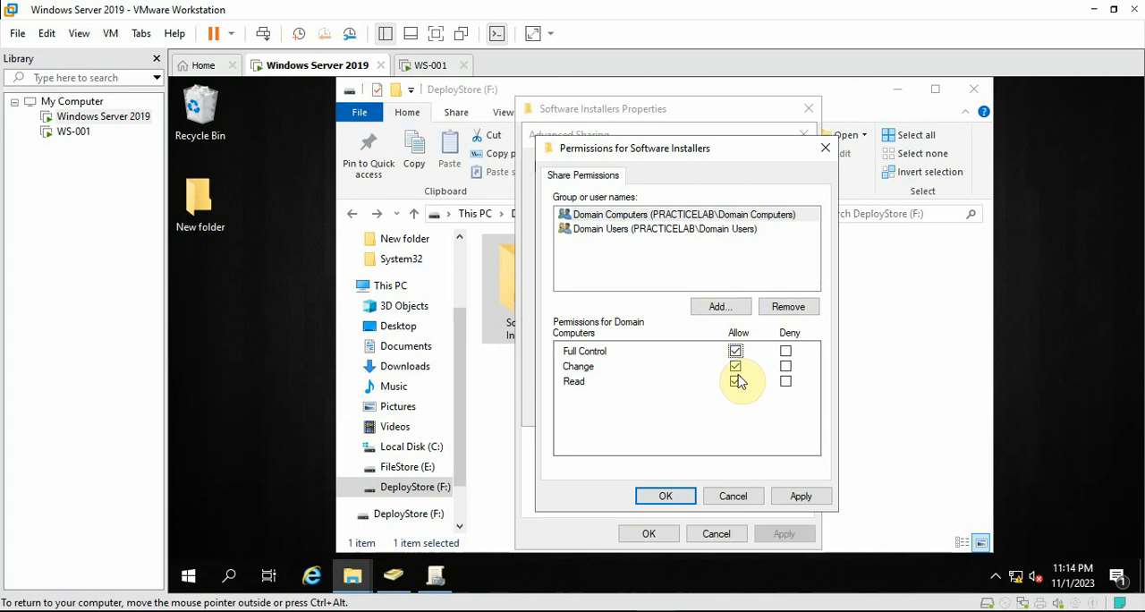
{"action": "left_click", "coordinate": [735, 350]}
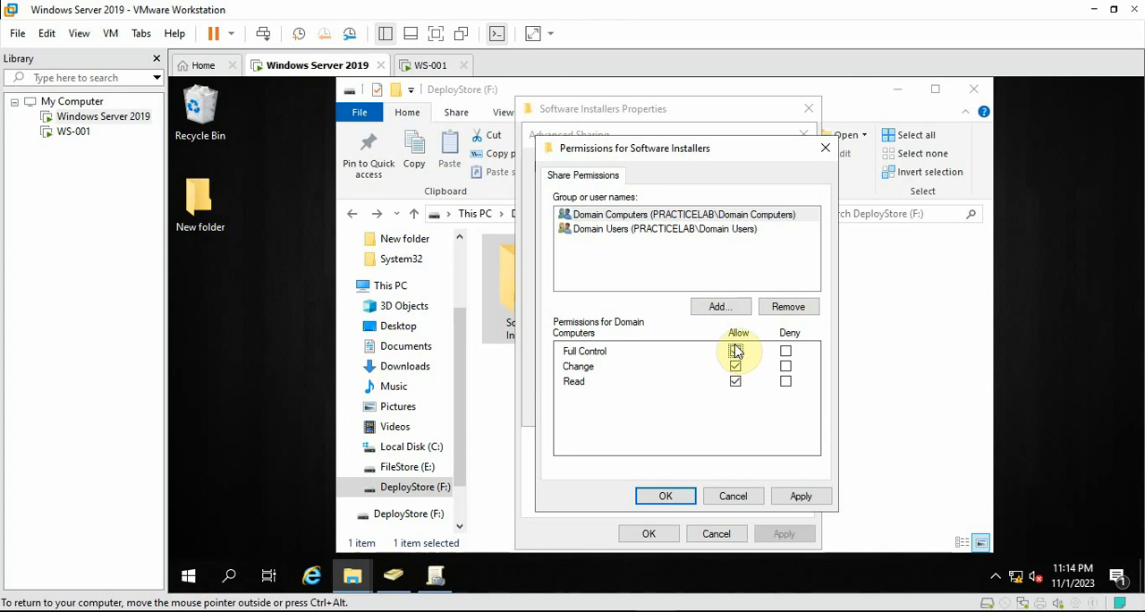
{"action": "left_click", "coordinate": [689, 232]}
{"action": "left_click", "coordinate": [735, 350]}
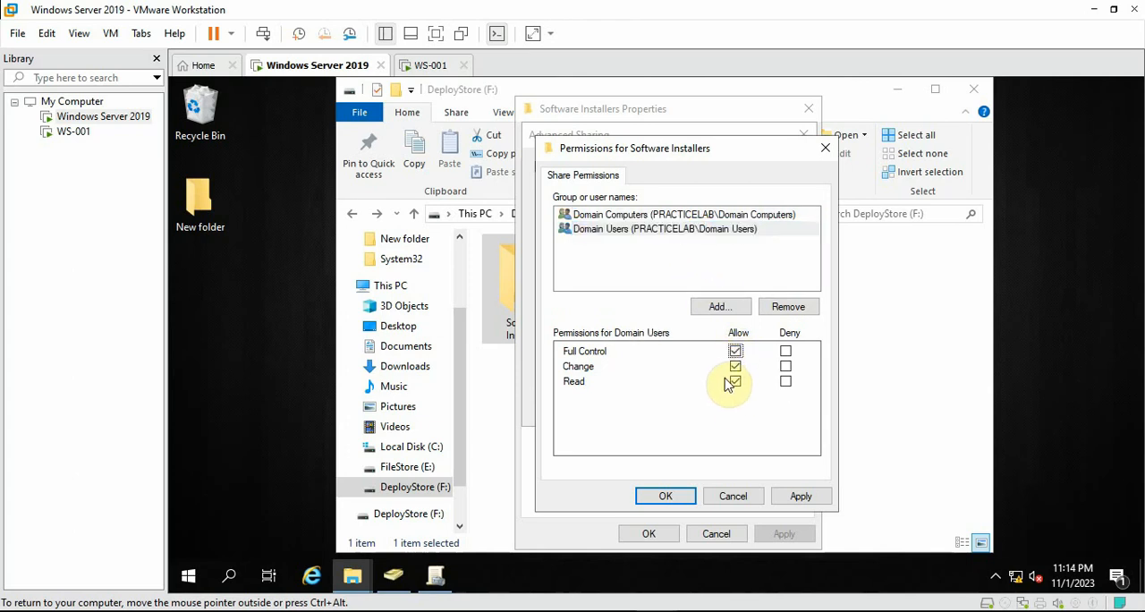
{"action": "left_click", "coordinate": [801, 495]}
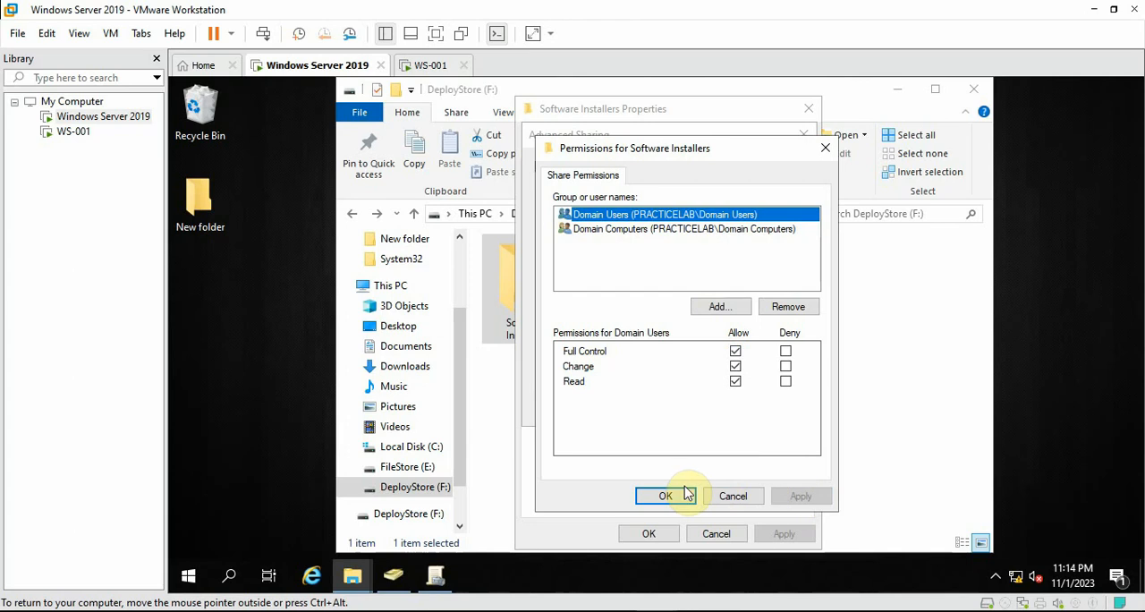
{"action": "left_click", "coordinate": [650, 497]}
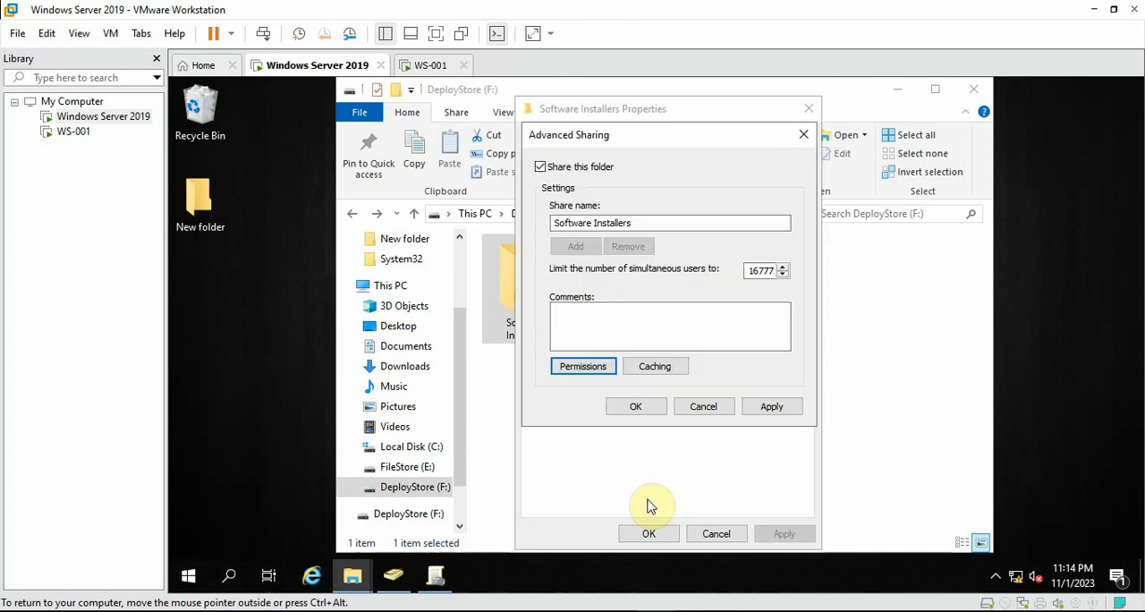
{"action": "left_click", "coordinate": [767, 405]}
{"action": "left_click", "coordinate": [655, 407]}
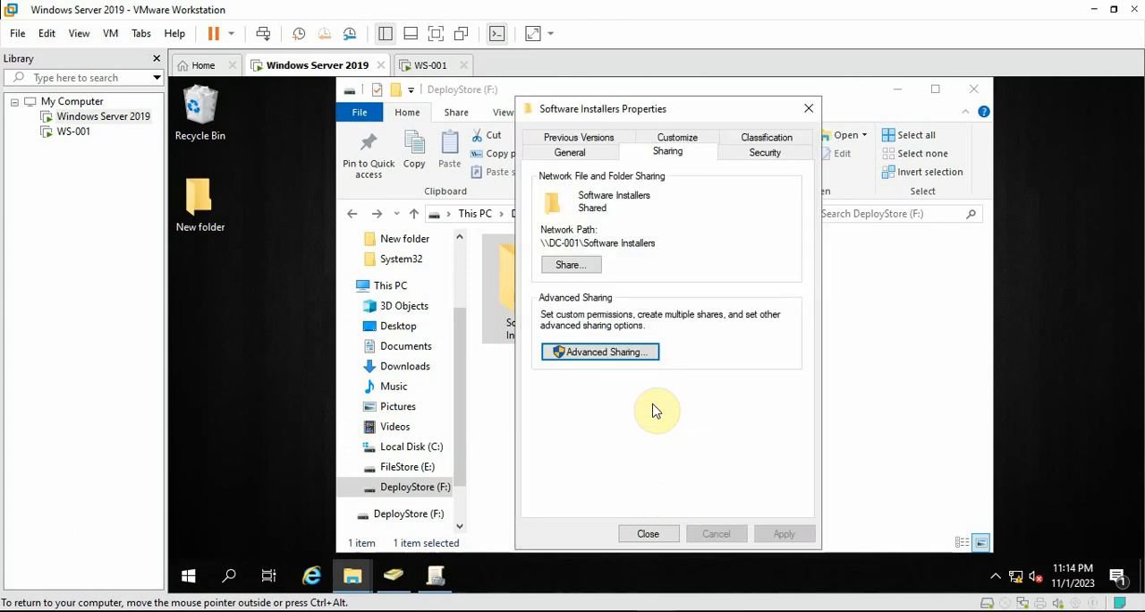
Add the Domain Computers group to the security permissions of the Software Installers folder, keeping the default access rights
{"action": "left_click", "coordinate": [758, 152]}
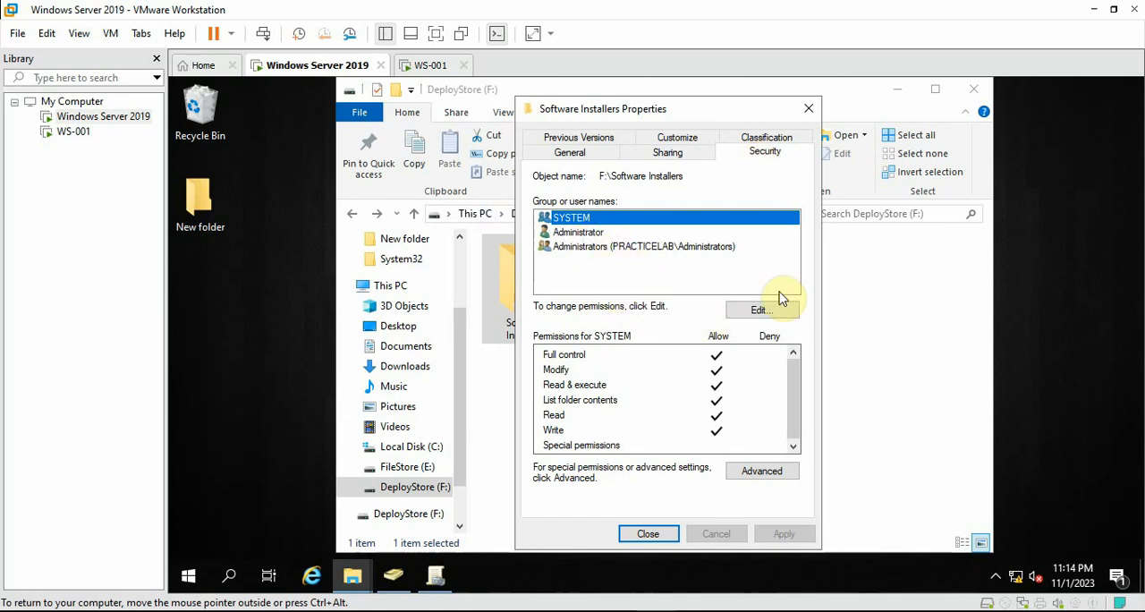
{"action": "left_click", "coordinate": [762, 309]}
{"action": "left_click", "coordinate": [726, 379]}
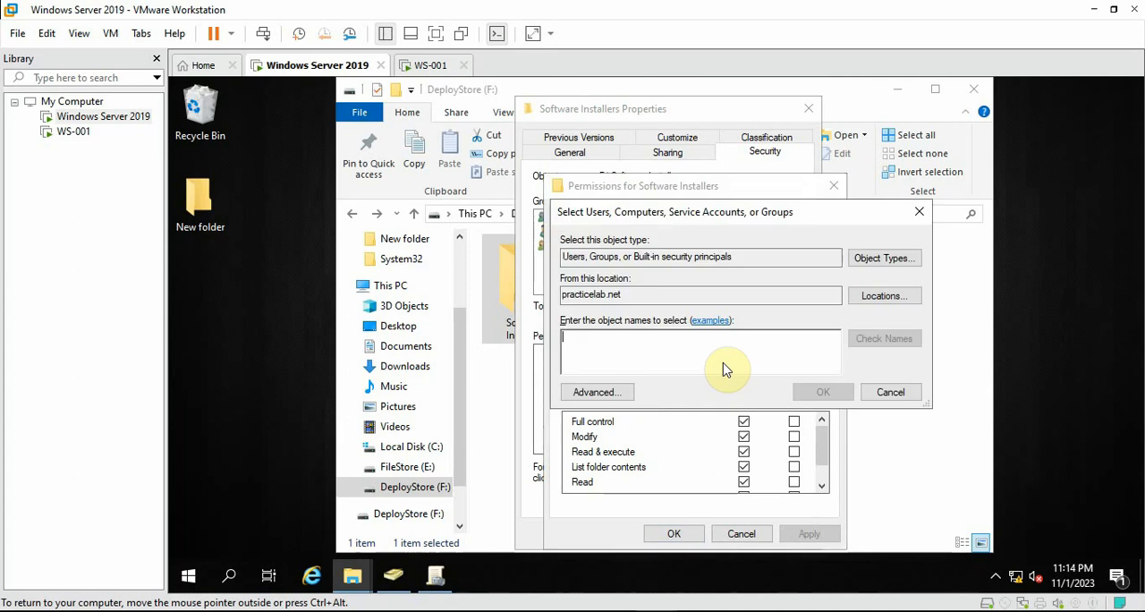
{"action": "type", "text": "domain computer"}
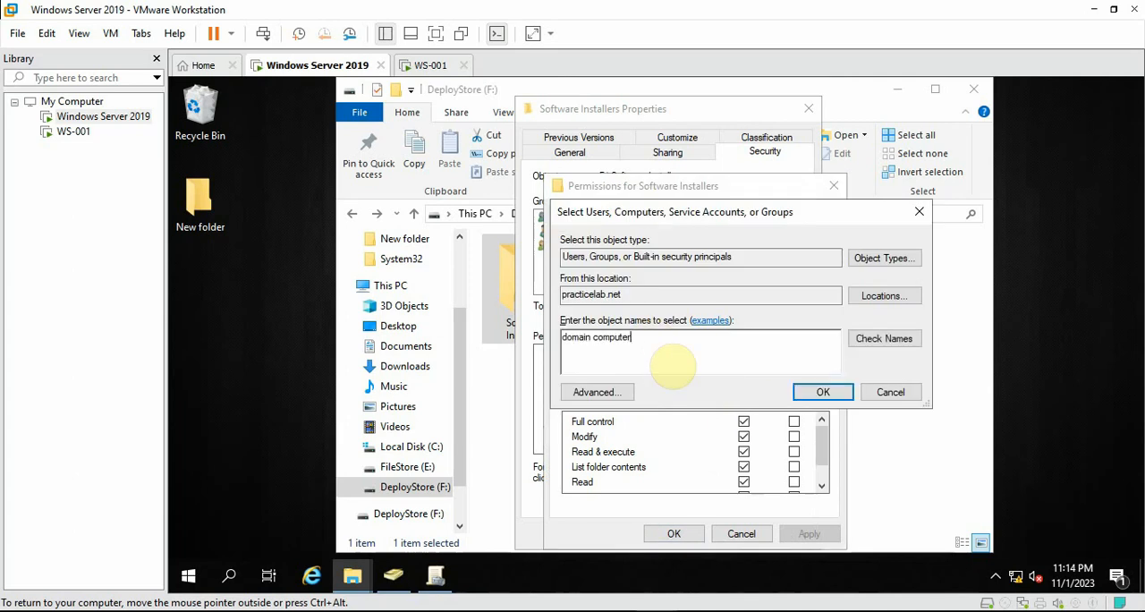
{"action": "key", "text": "alt+k"}
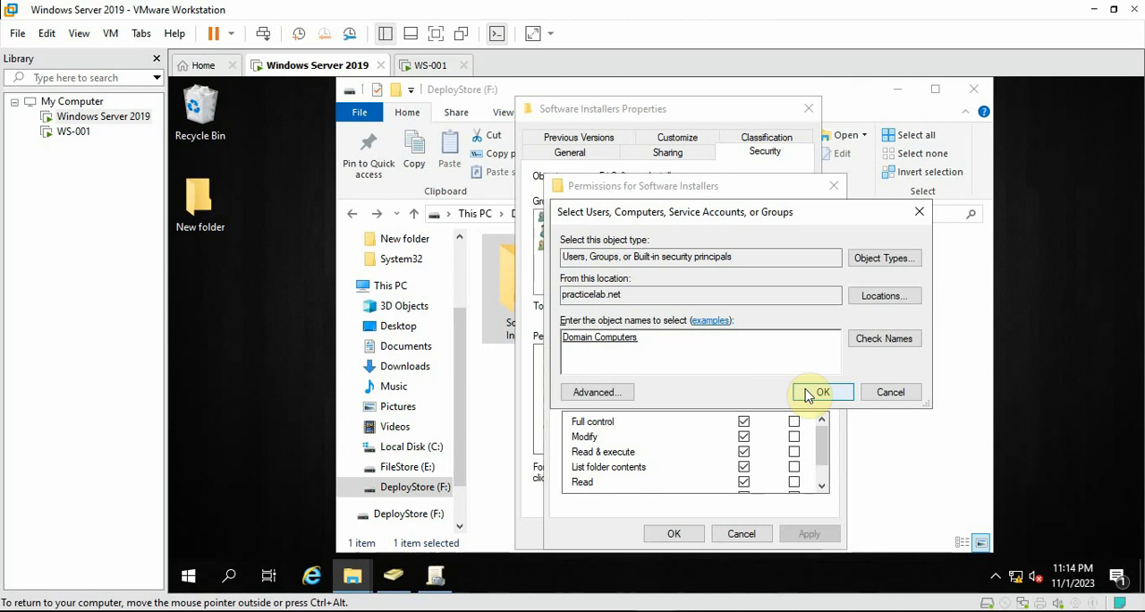
{"action": "left_click", "coordinate": [807, 395]}
Add Domain Users to the folder's security permissions with the default rights, then apply the changes and close the folder properties
{"action": "left_click", "coordinate": [744, 380]}
{"action": "type", "text": "d"}
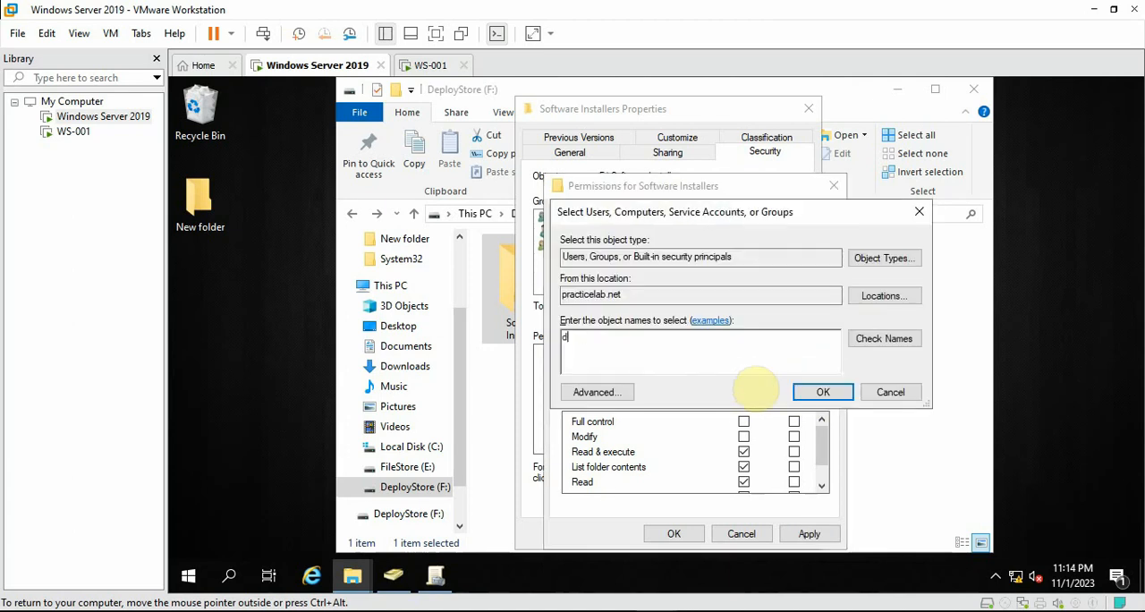
{"action": "type", "text": "omain users"}
{"action": "key", "text": "alt+k"}
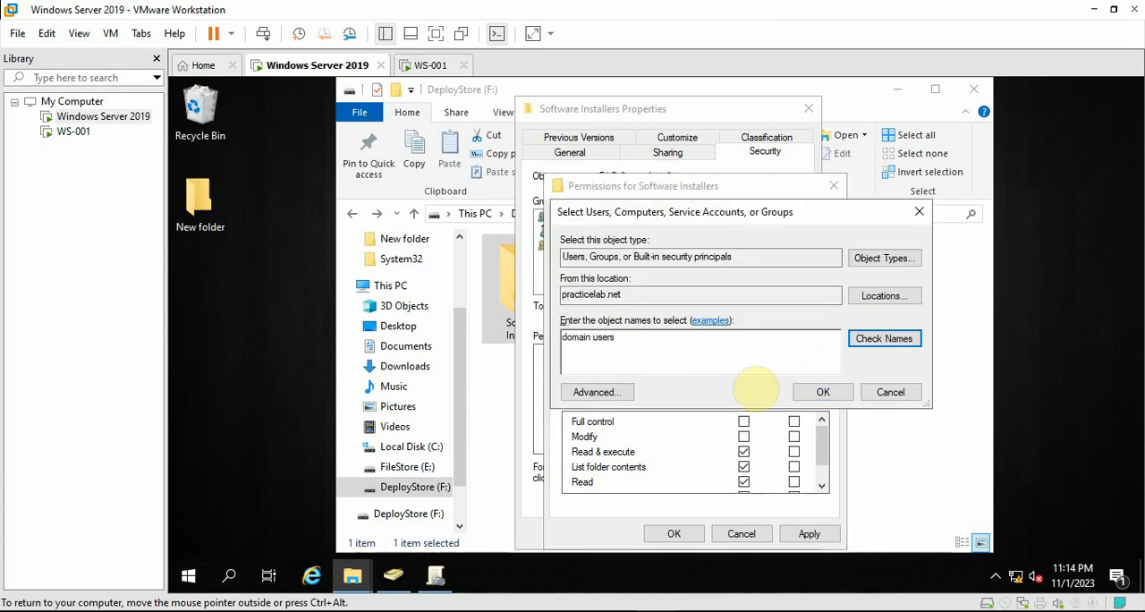
{"action": "left_click", "coordinate": [820, 390]}
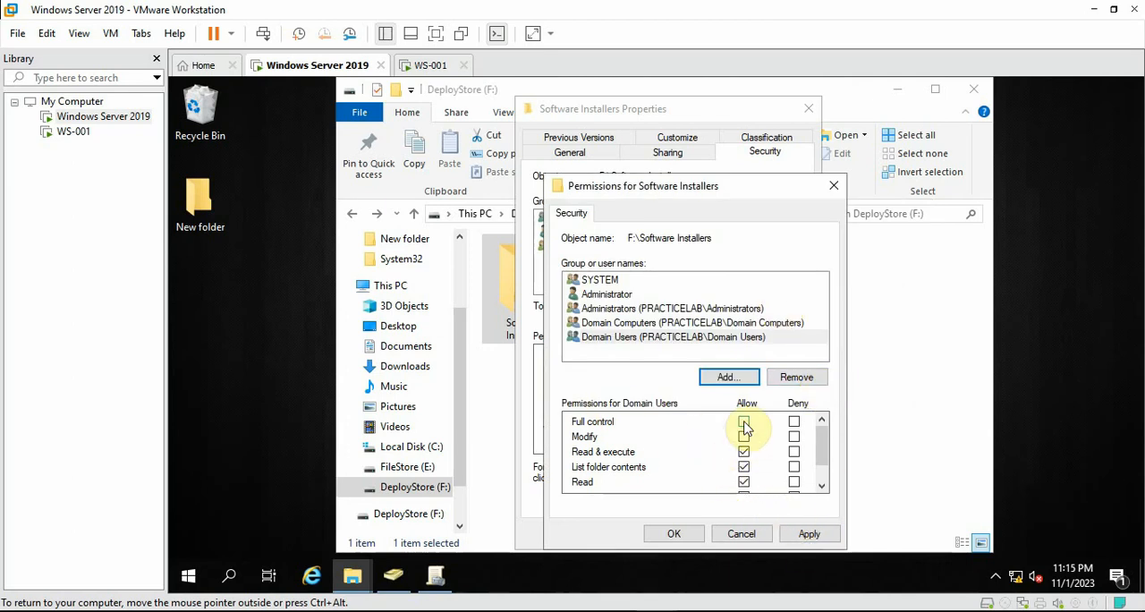
{"action": "left_click", "coordinate": [809, 534]}
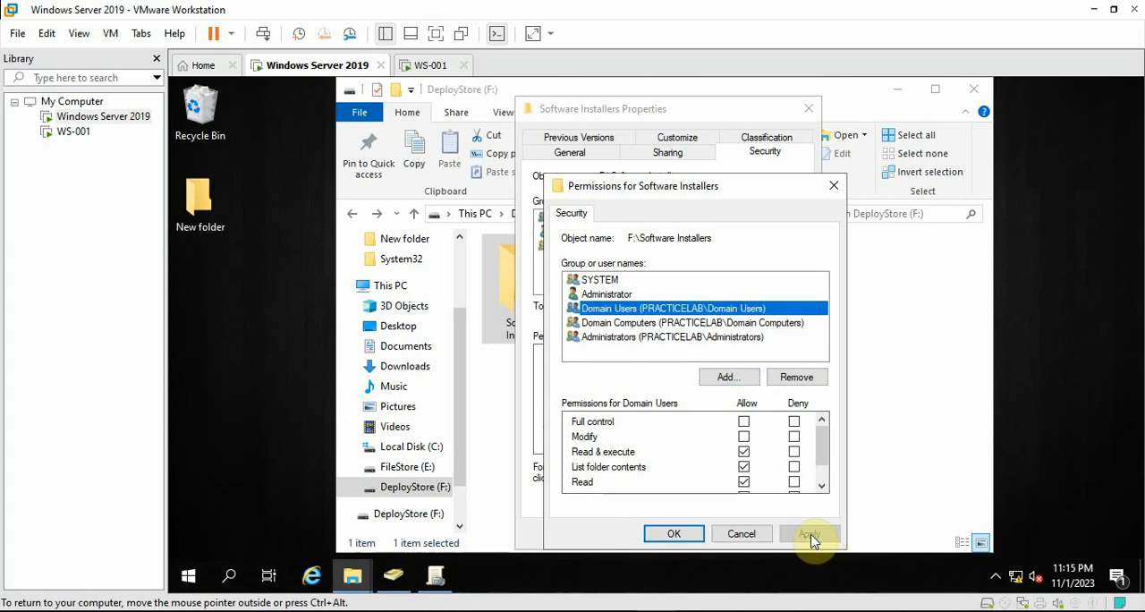
{"action": "left_click", "coordinate": [674, 534]}
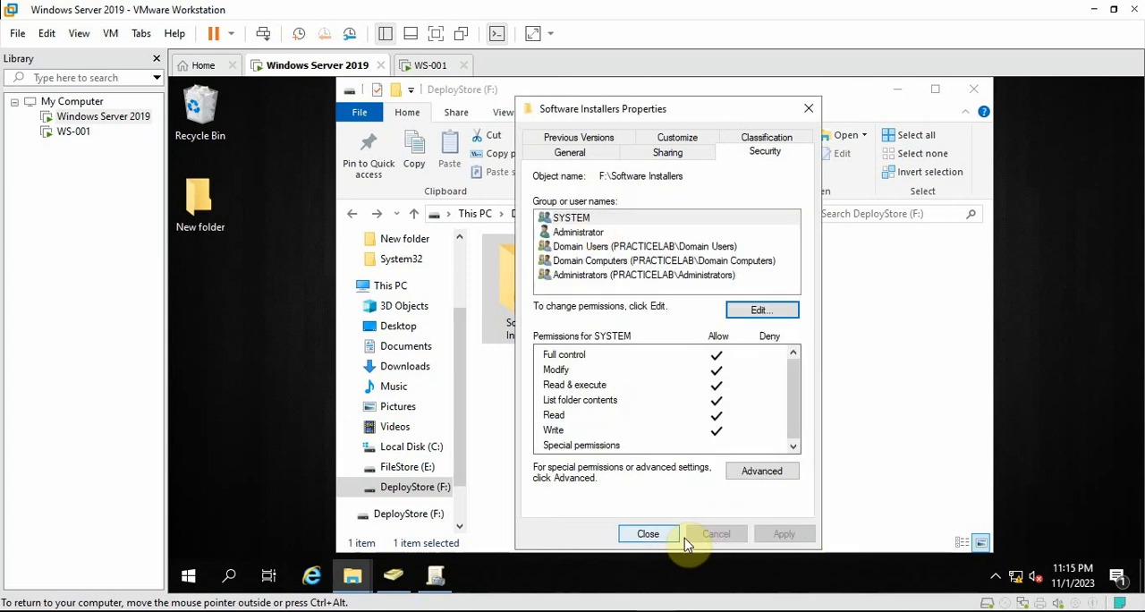
{"action": "left_click", "coordinate": [646, 534]}
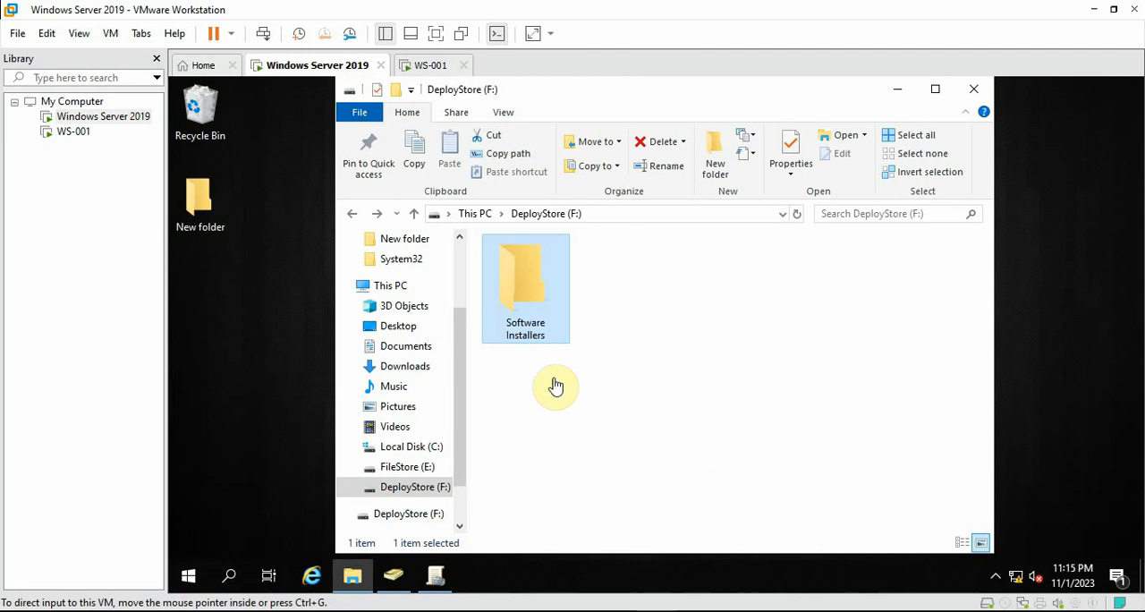
Check the installer files inside the local Software Installers folder and return to DeployStore (F:)
{"action": "double_click", "coordinate": [524, 327]}
{"action": "left_click_drag", "start_coordinate": [603, 422], "coordinate": [483, 250]}
{"action": "left_click", "coordinate": [531, 320]}
{"action": "left_click", "coordinate": [361, 215]}
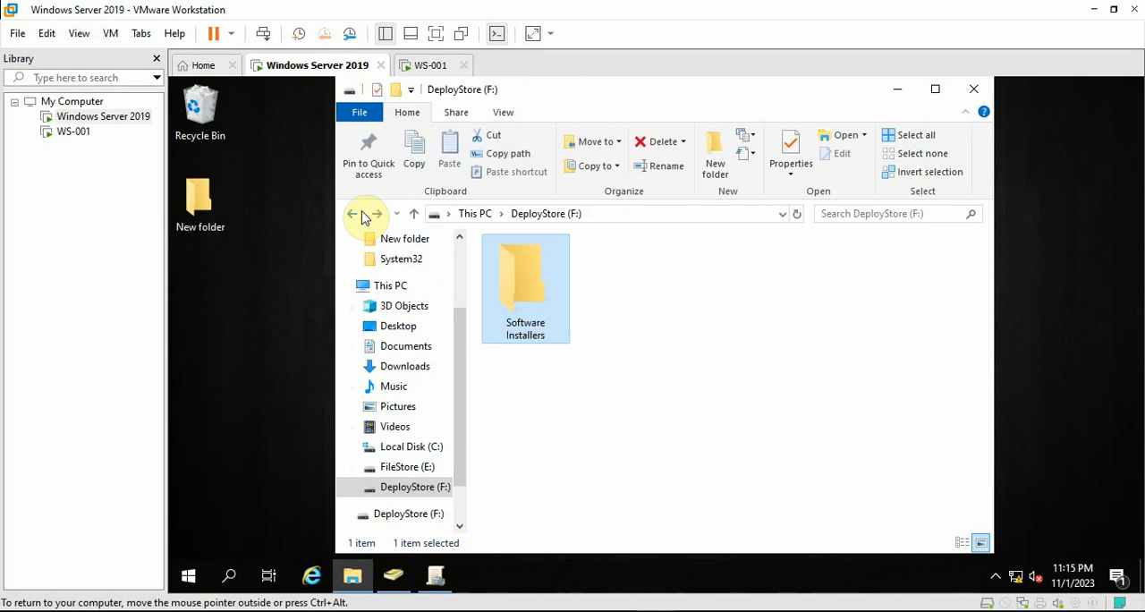
Check the Software Installers share and its MSI files through the network path \\dc-001, and close both File Explorer windows
{"action": "left_click", "coordinate": [244, 576]}
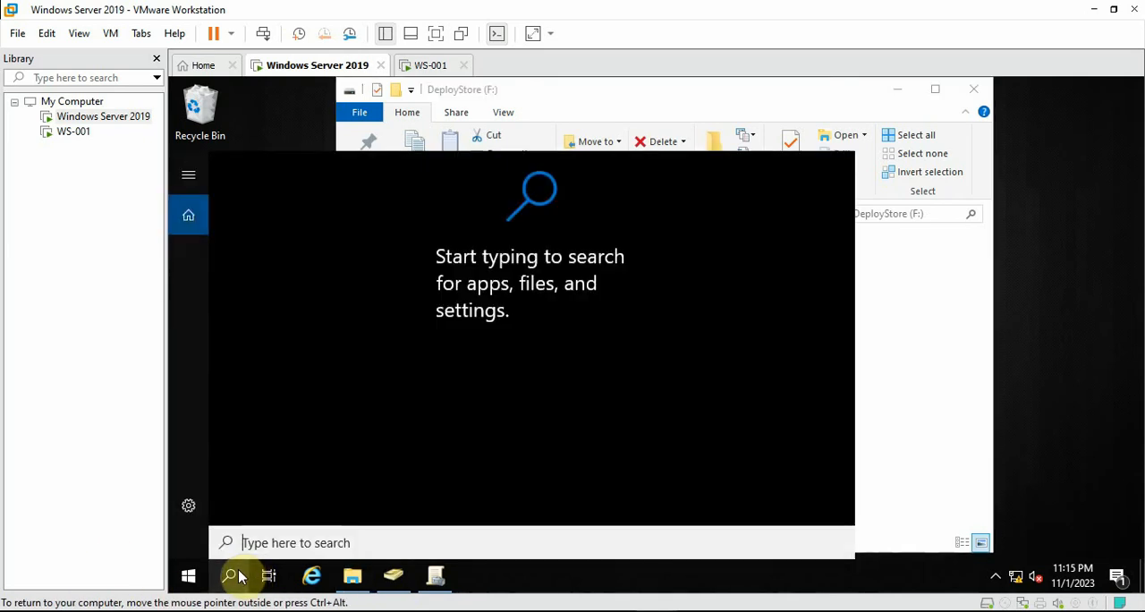
{"action": "type", "text": "\\\\dc-001"}
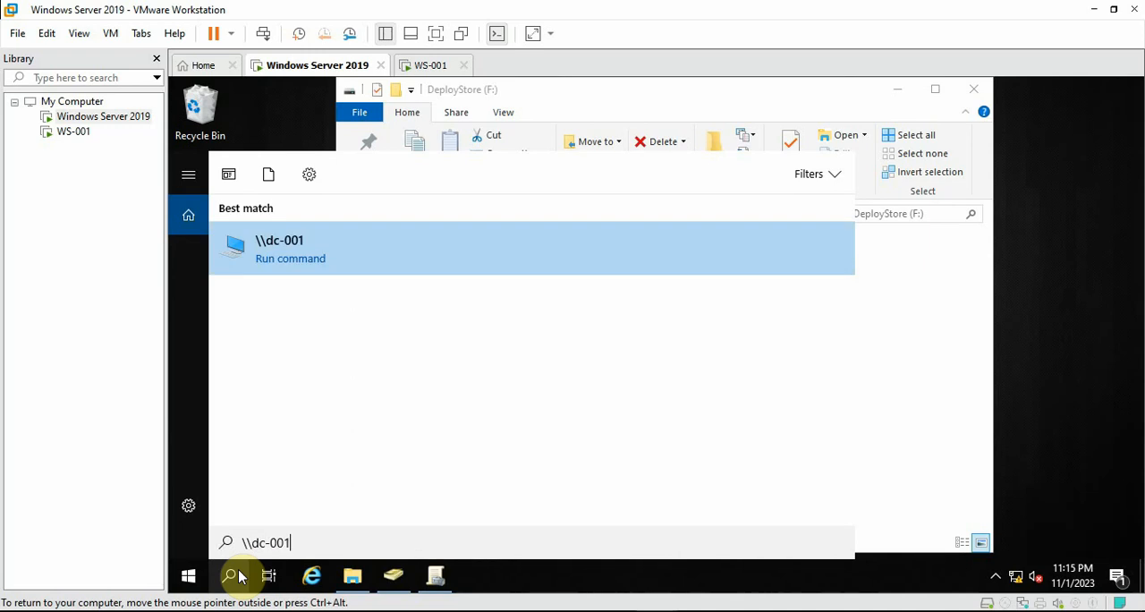
{"action": "key", "text": "Return"}
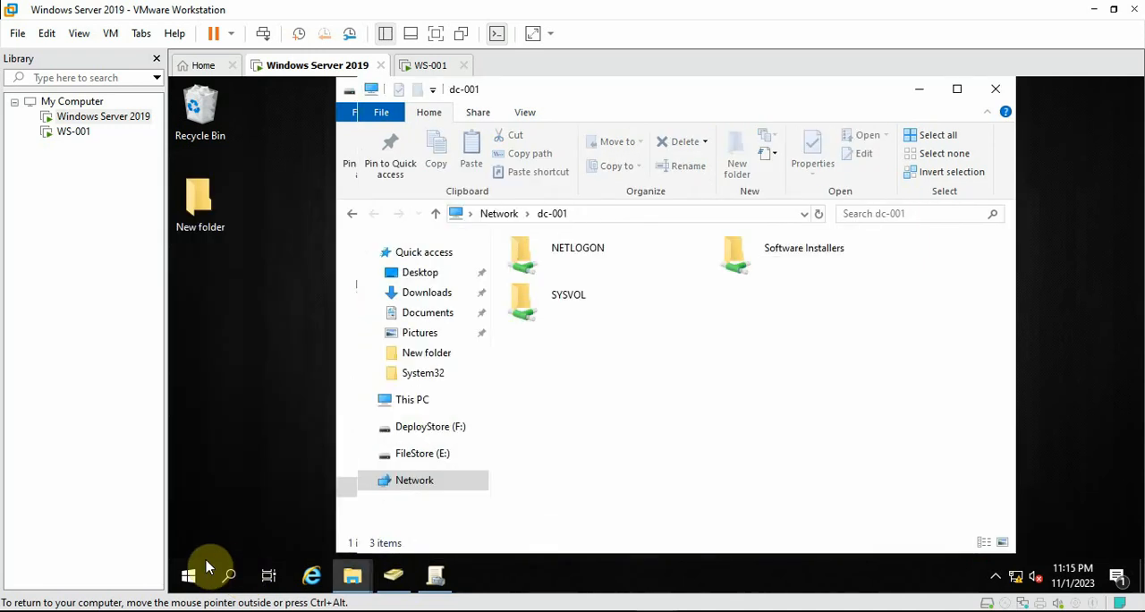
{"action": "double_click", "coordinate": [804, 283]}
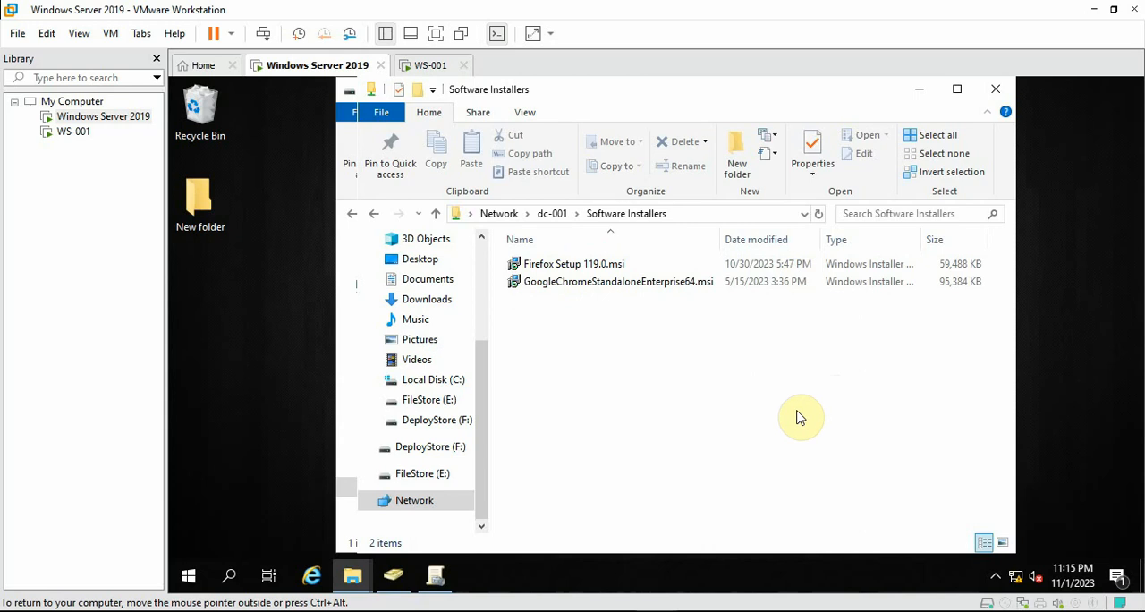
{"action": "left_click_drag", "start_coordinate": [797, 416], "coordinate": [483, 229]}
{"action": "left_click", "coordinate": [592, 322]}
{"action": "left_click", "coordinate": [995, 89]}
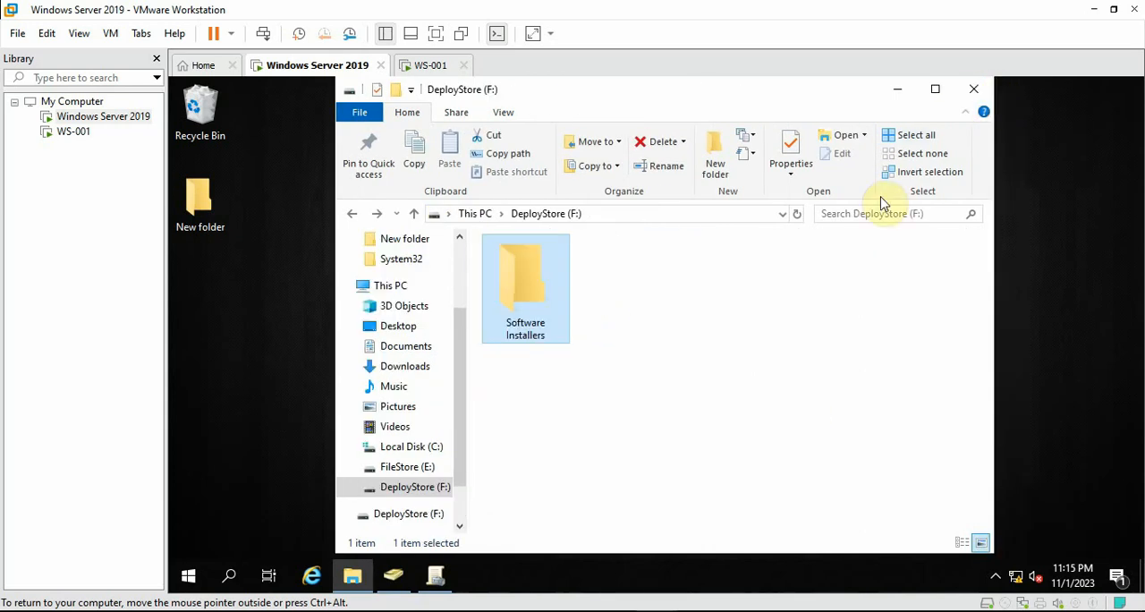
{"action": "left_click", "coordinate": [973, 89]}
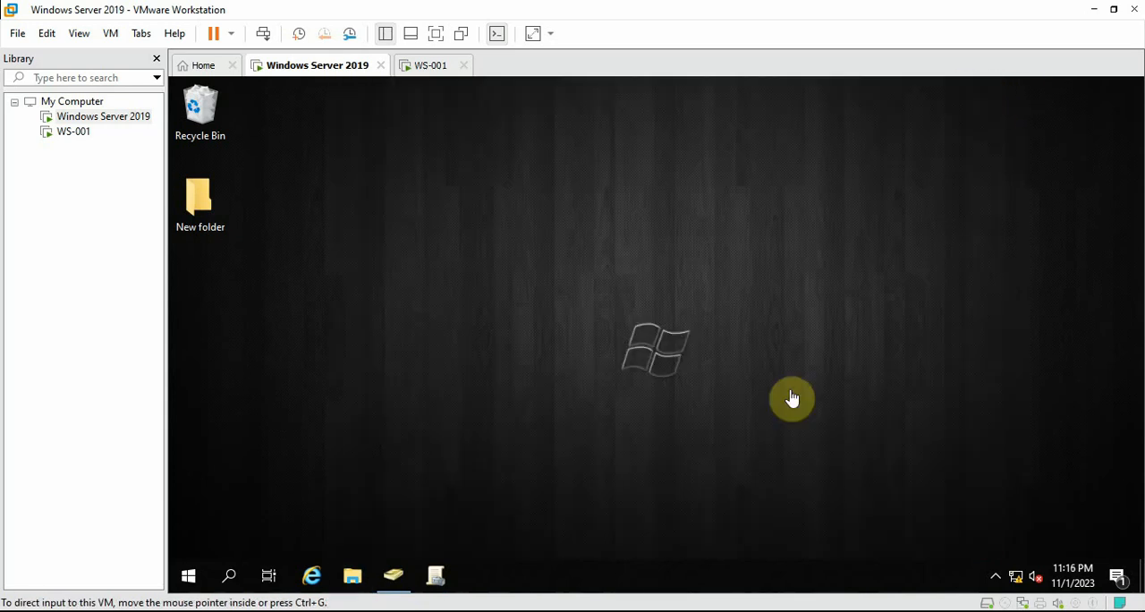
Launch Server Manager on the server
{"action": "left_click", "coordinate": [191, 575]}
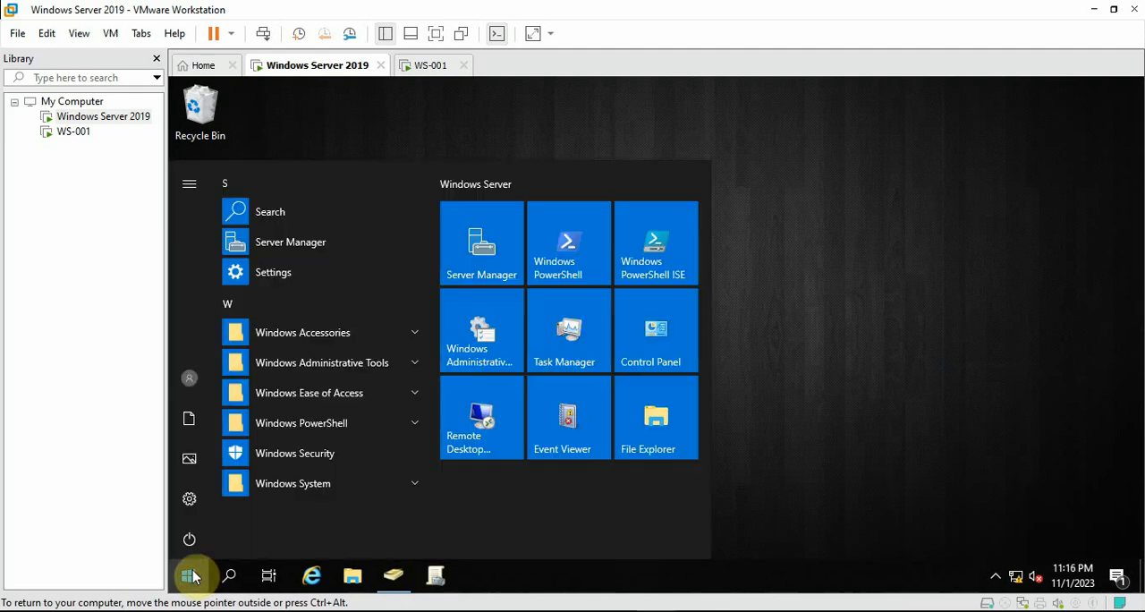
{"action": "left_click", "coordinate": [483, 252]}
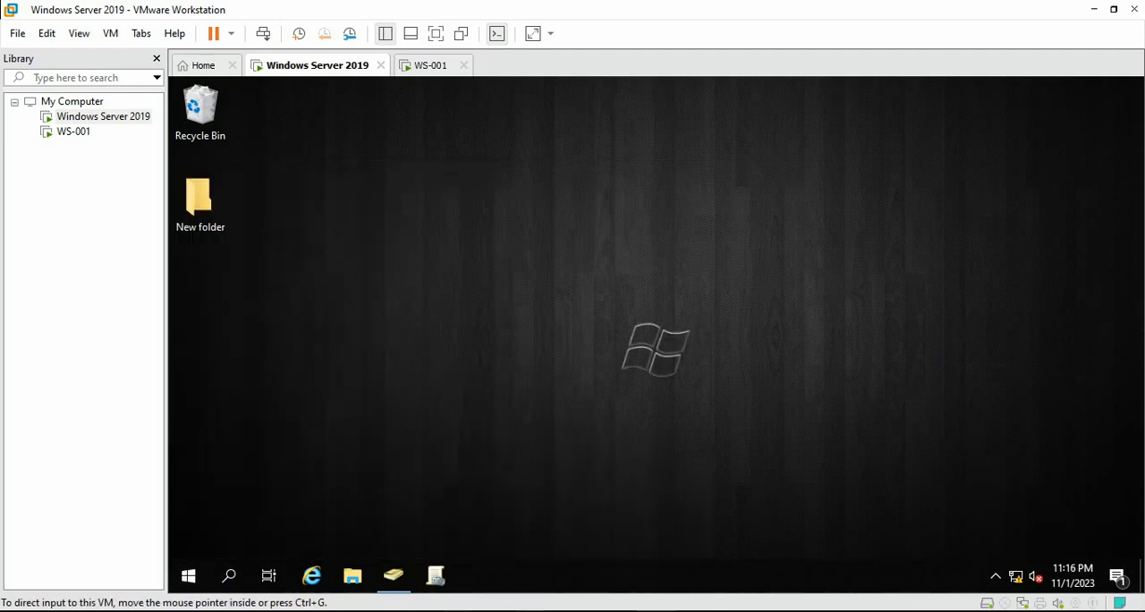
Switch to Group Policy Management and compare its MyCompany organizational unit with the one in Active Directory Users and Computers
{"action": "left_click", "coordinate": [440, 575]}
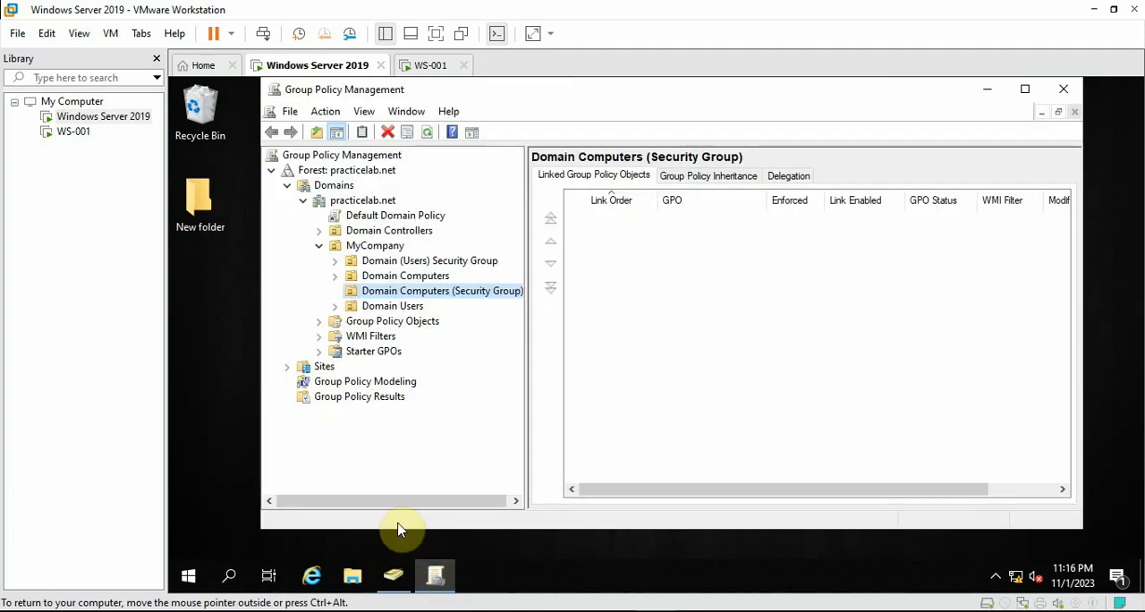
{"action": "left_click", "coordinate": [319, 246]}
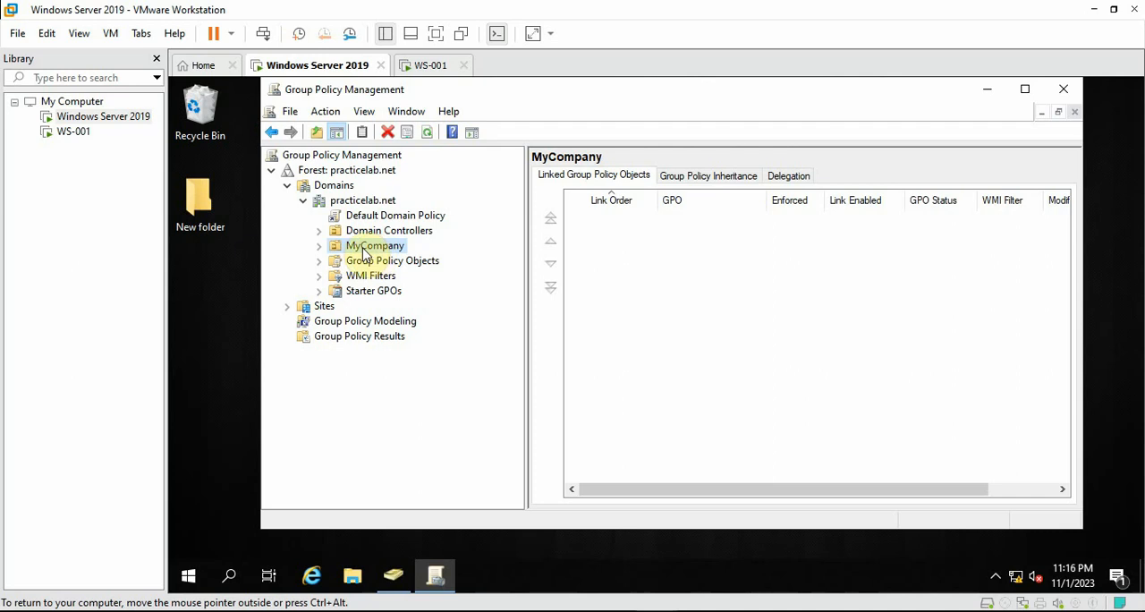
{"action": "left_click", "coordinate": [394, 577]}
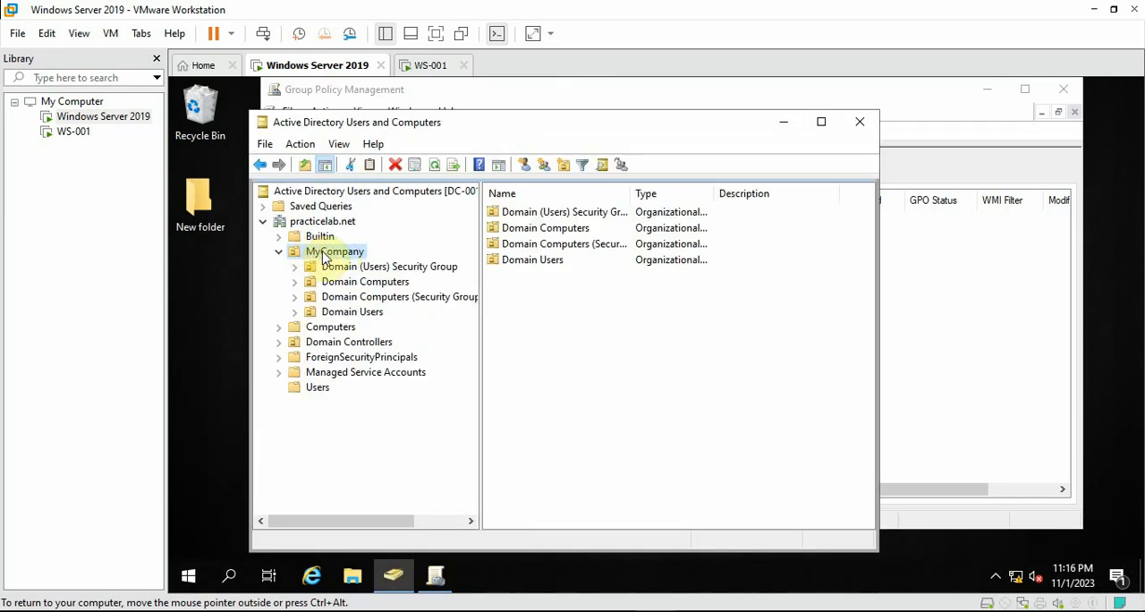
{"action": "left_click", "coordinate": [784, 123]}
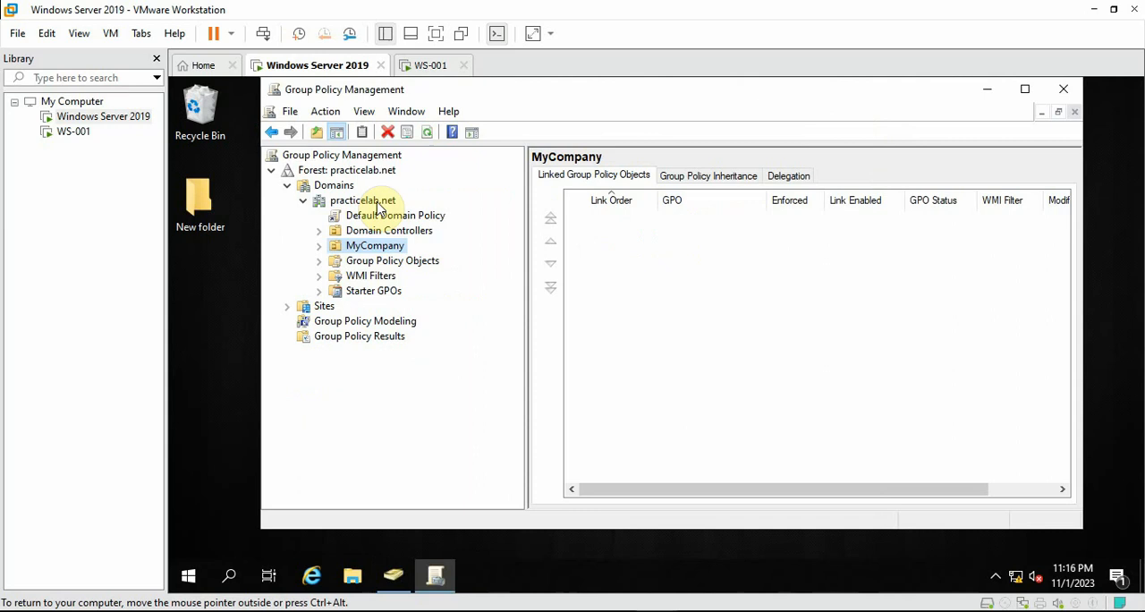
{"action": "left_click", "coordinate": [318, 247]}
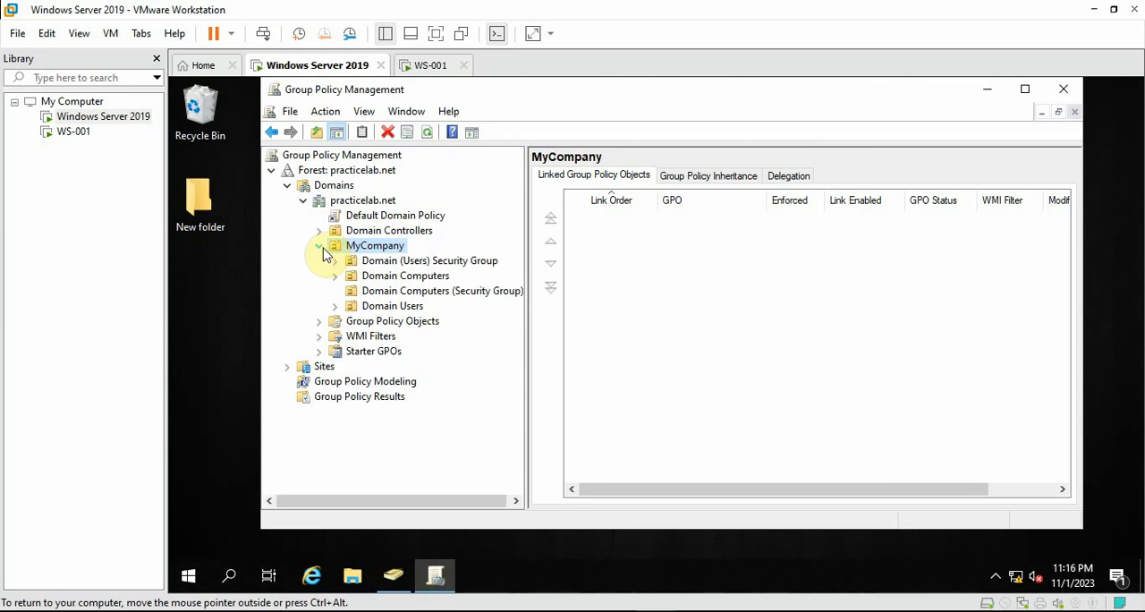
Review the organizational units under MyCompany, checking which computers Domain Computers contains in Active Directory Users and Computers, and return to Group Policy Management
{"action": "left_click", "coordinate": [396, 263]}
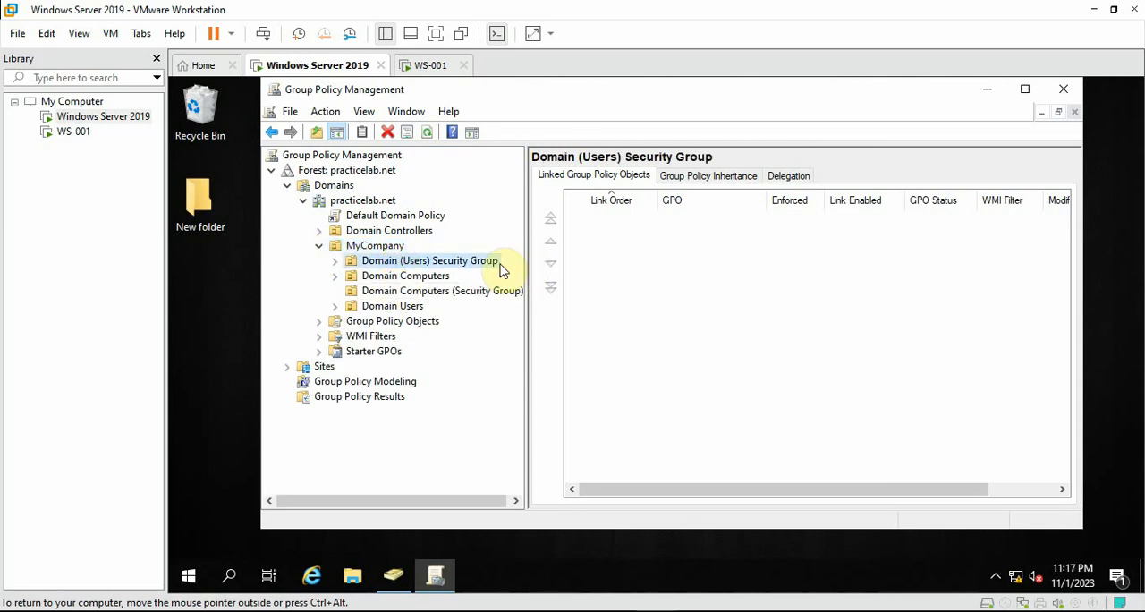
{"action": "left_click", "coordinate": [390, 290]}
{"action": "left_click", "coordinate": [391, 279]}
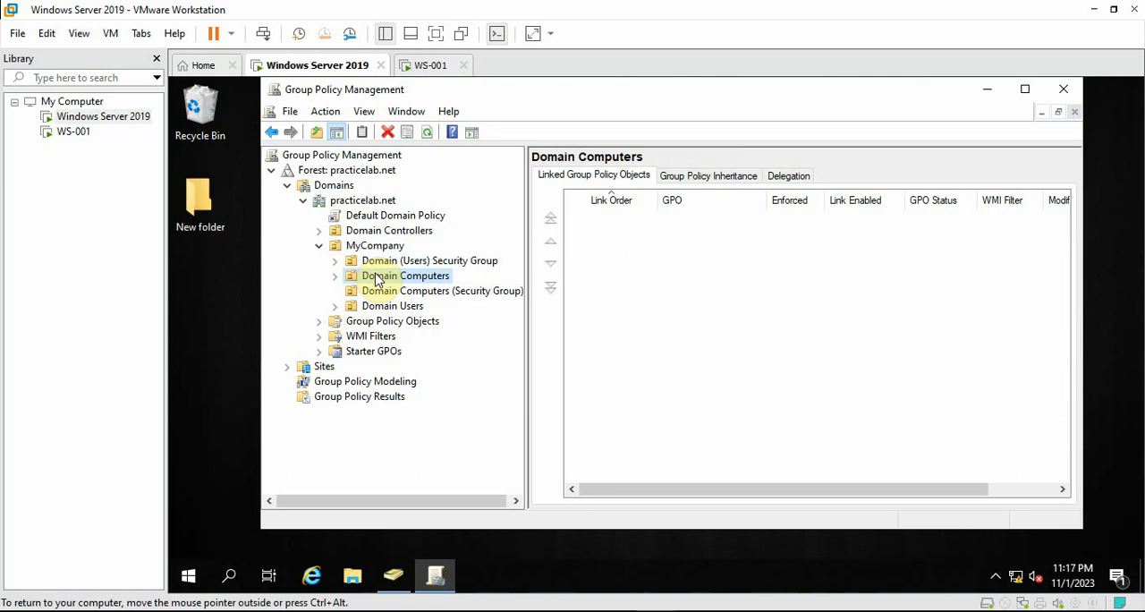
{"action": "left_click", "coordinate": [393, 575]}
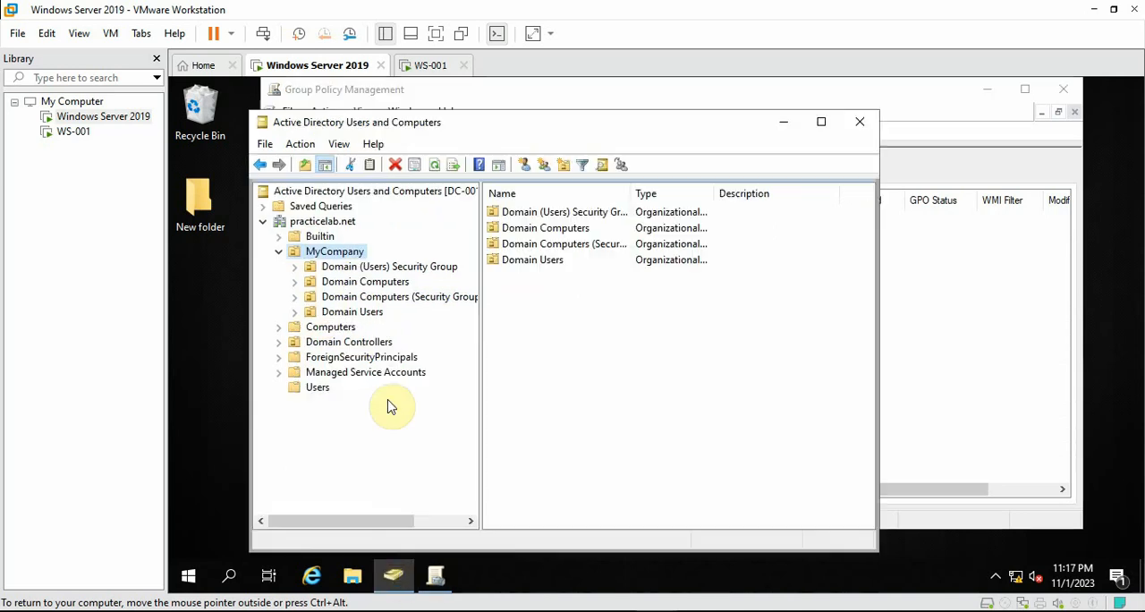
{"action": "left_click", "coordinate": [366, 284]}
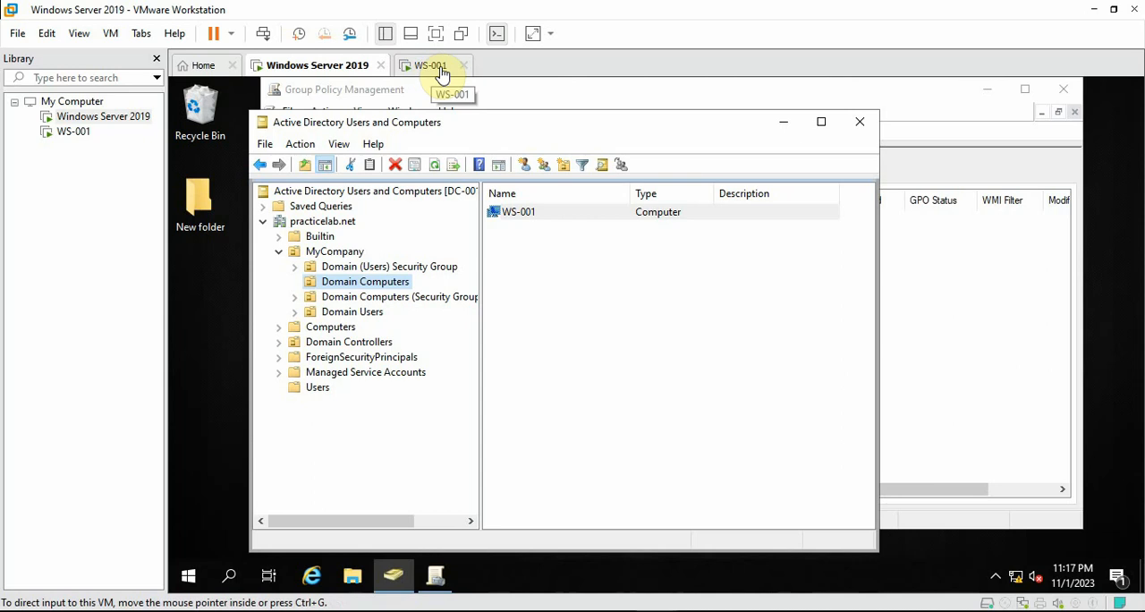
{"action": "left_click", "coordinate": [785, 122]}
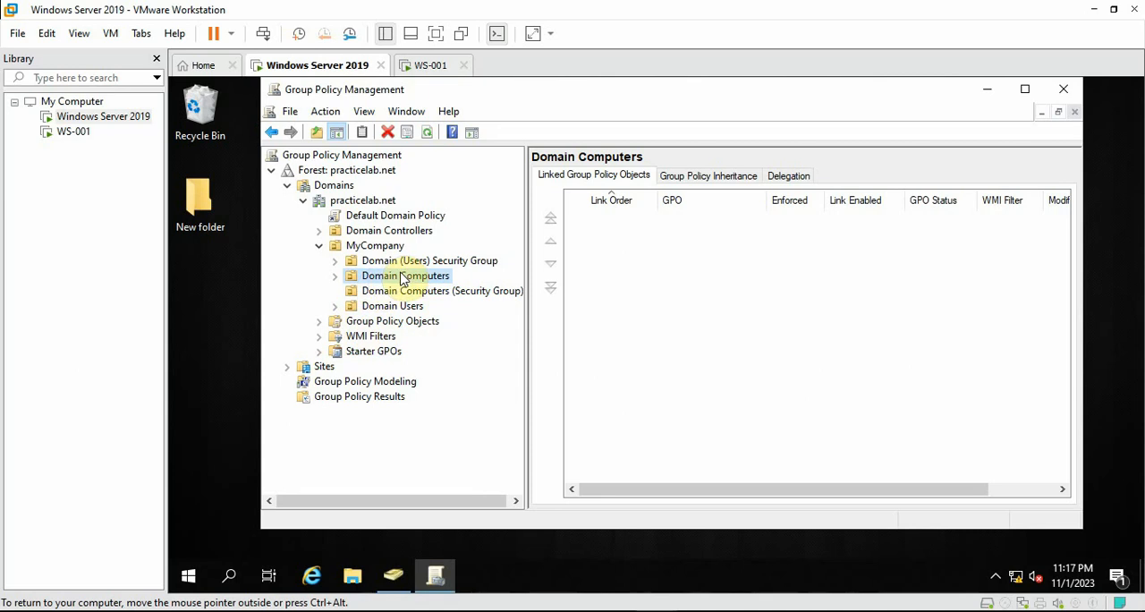
Create a new GPO named Firefox Setup vs119.0 under Group Policy Objects, with no source starter GPO
{"action": "left_click", "coordinate": [319, 323]}
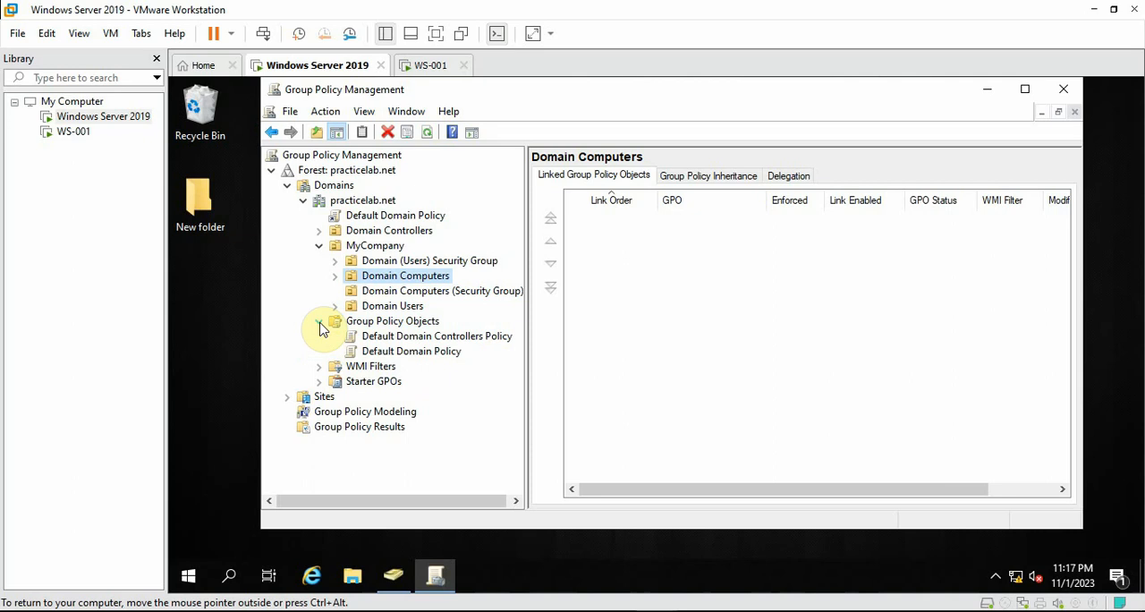
{"action": "right_click", "coordinate": [401, 328]}
{"action": "left_click", "coordinate": [430, 332]}
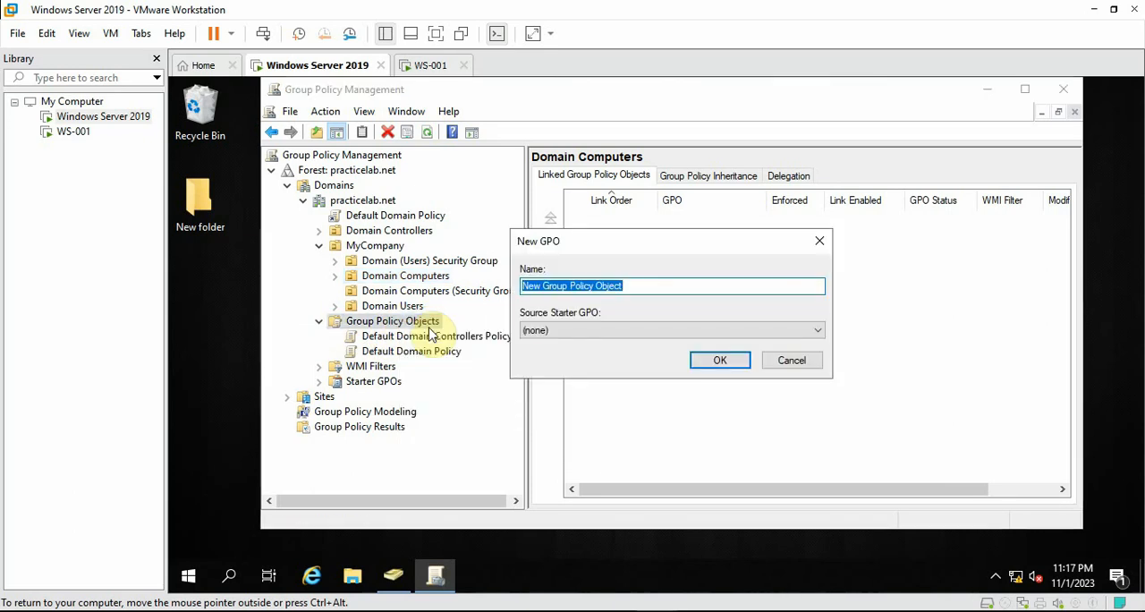
{"action": "type", "text": "Firefox Se"}
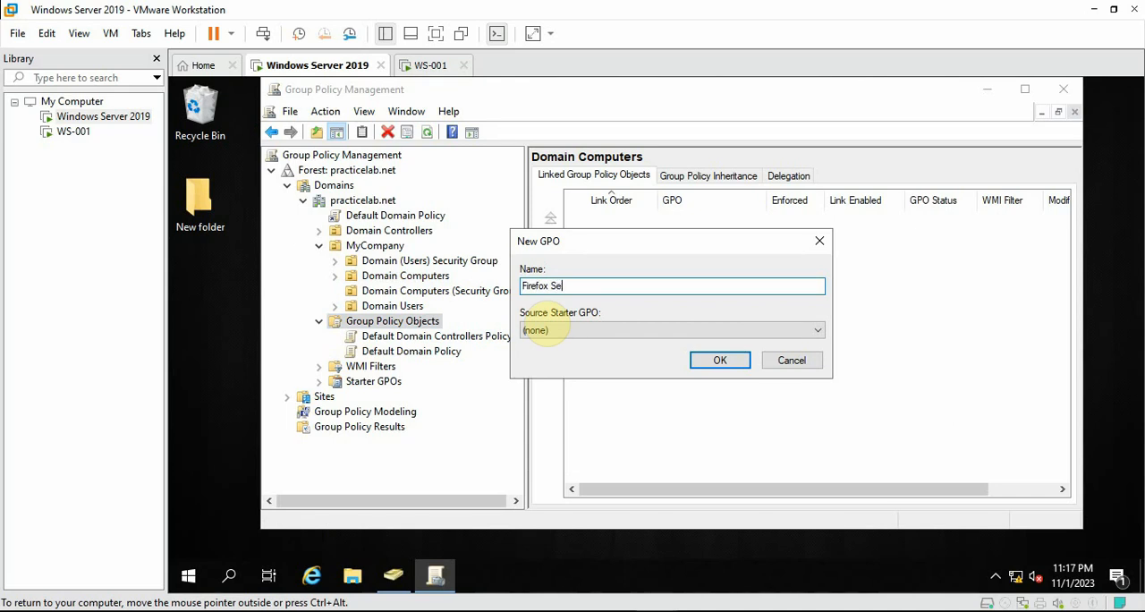
{"action": "type", "text": "tup vs119.0"}
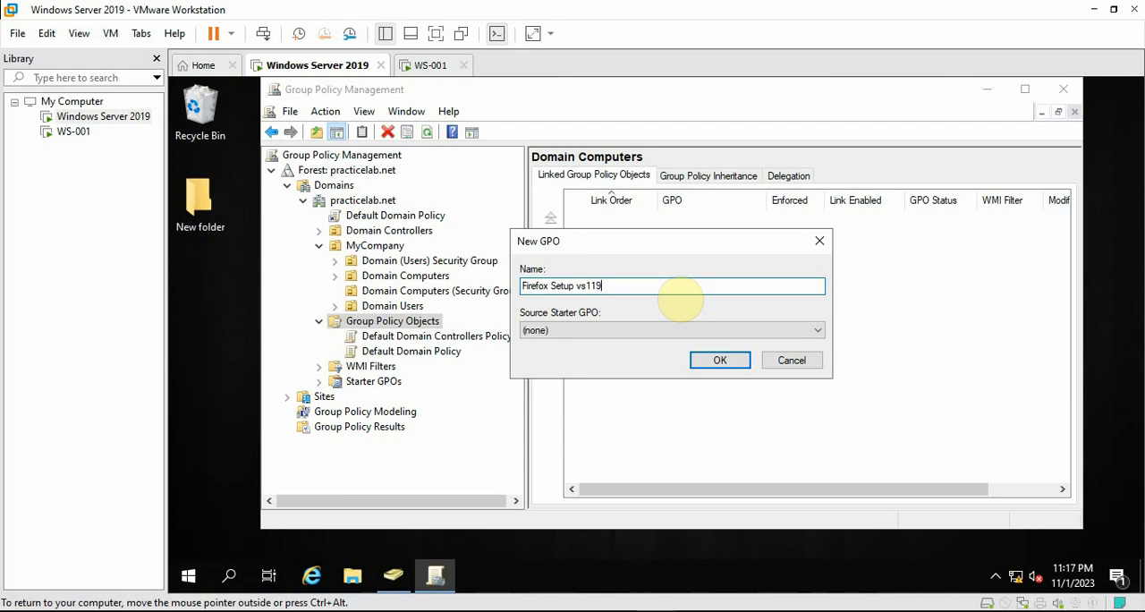
{"action": "left_click", "coordinate": [715, 361]}
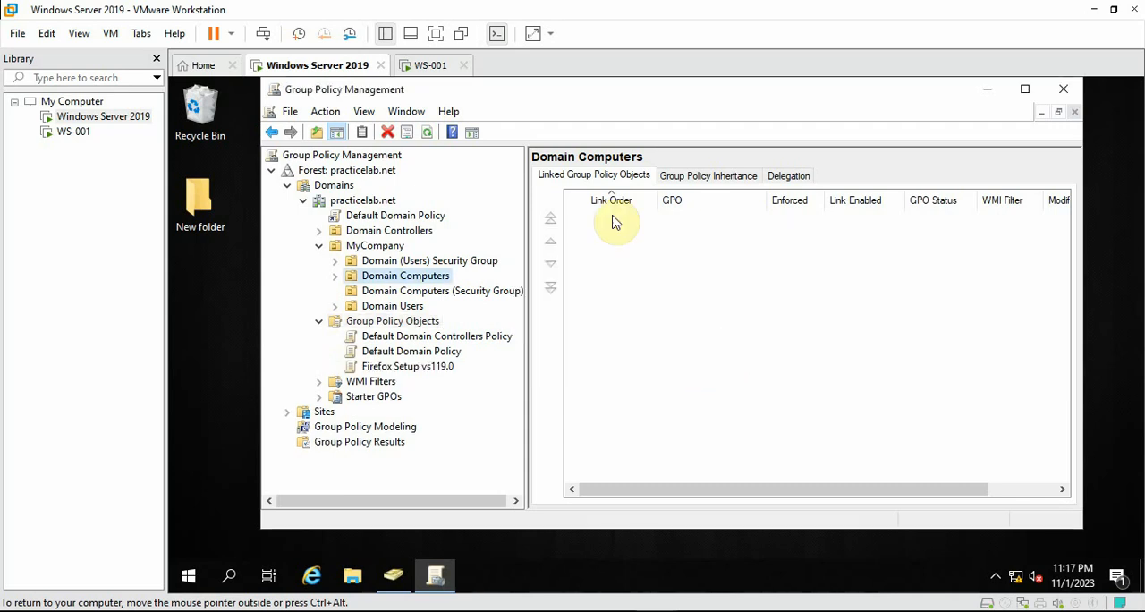
Link the existing Firefox Setup vs119.0 GPO to the Domain Computers organizational unit under MyCompany
{"action": "left_click", "coordinate": [383, 368]}
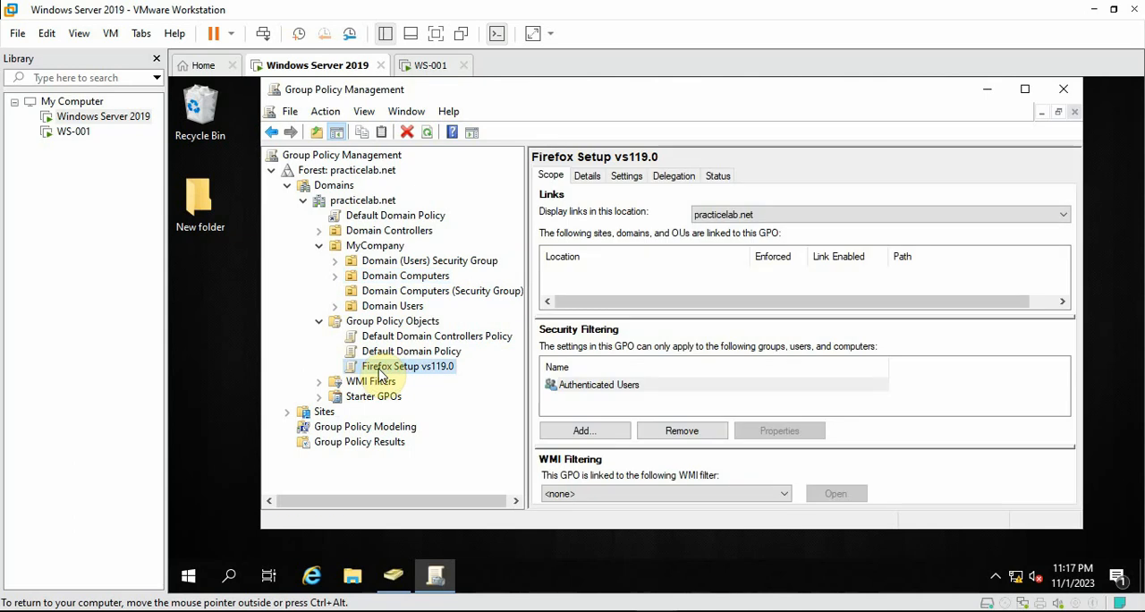
{"action": "left_click", "coordinate": [400, 277]}
{"action": "right_click", "coordinate": [404, 279]}
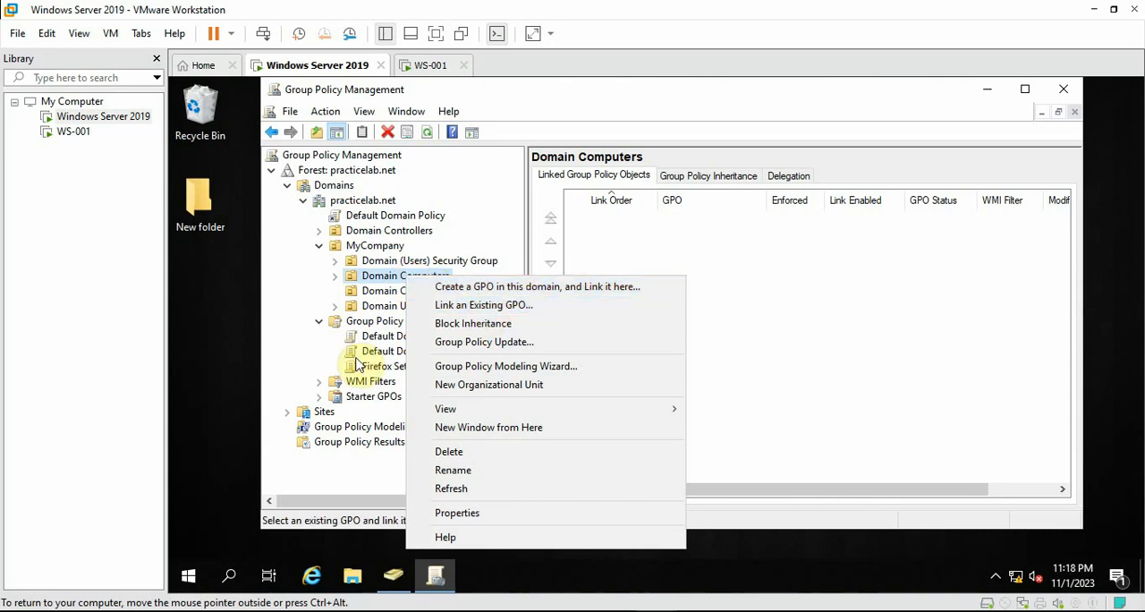
{"action": "left_click", "coordinate": [449, 305]}
{"action": "left_click", "coordinate": [555, 294]}
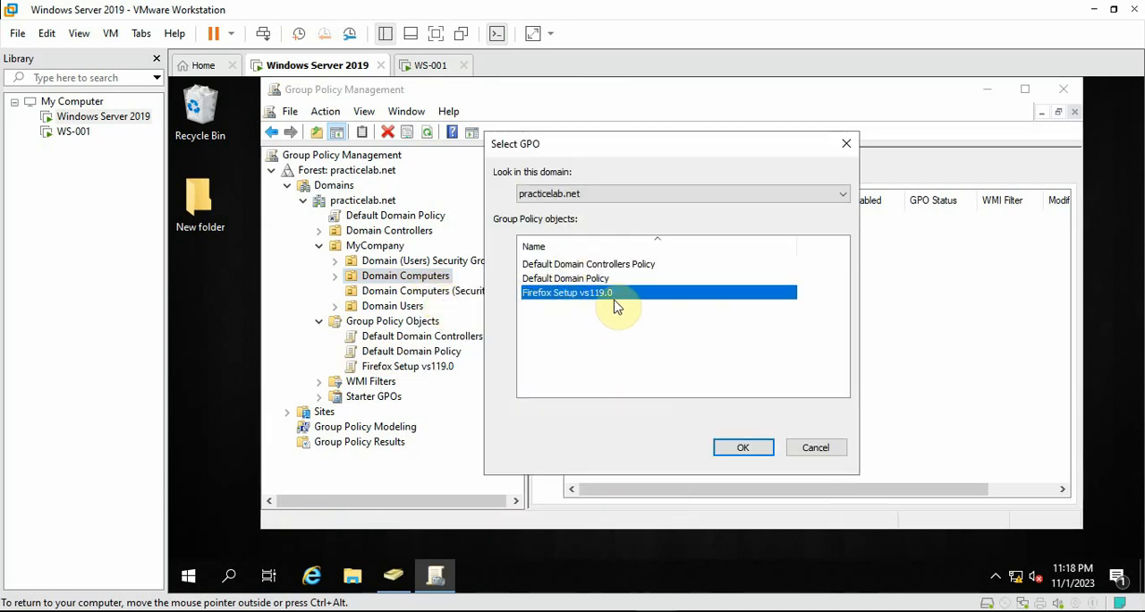
{"action": "left_click", "coordinate": [749, 450]}
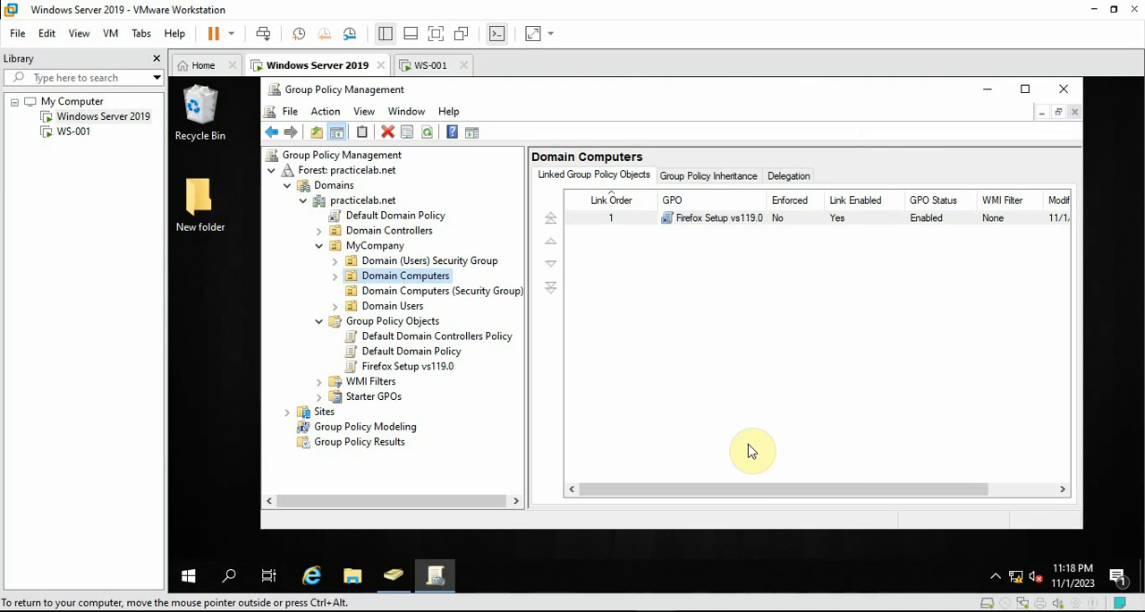
Open the Firefox Setup vs119.0 GPO linked under Domain Computers for editing, acknowledging the GPO link notice
{"action": "left_click", "coordinate": [334, 275]}
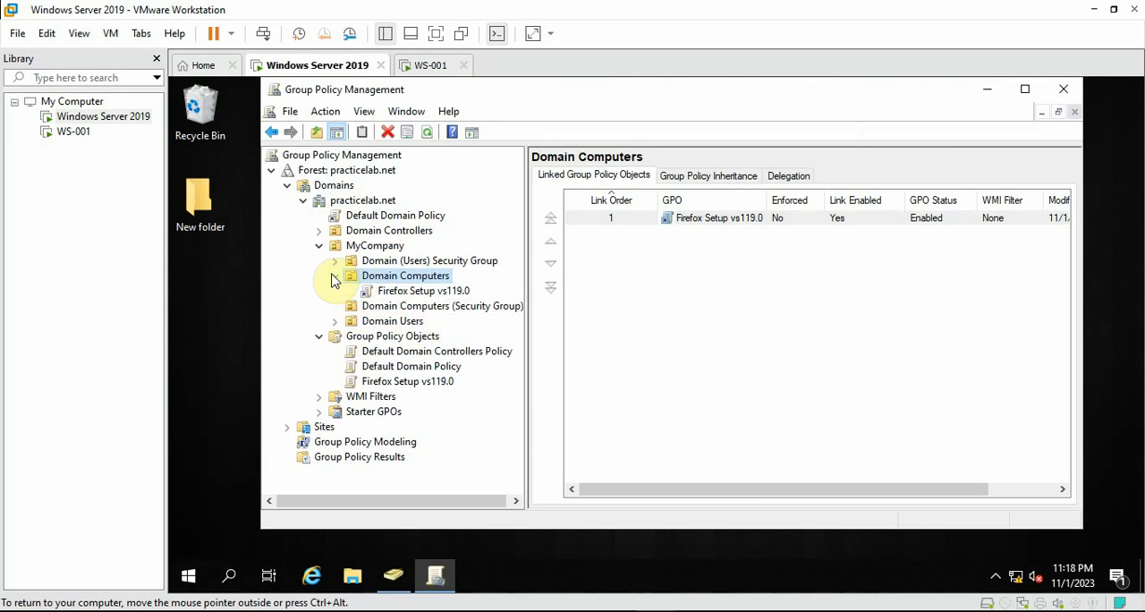
{"action": "left_click", "coordinate": [404, 293]}
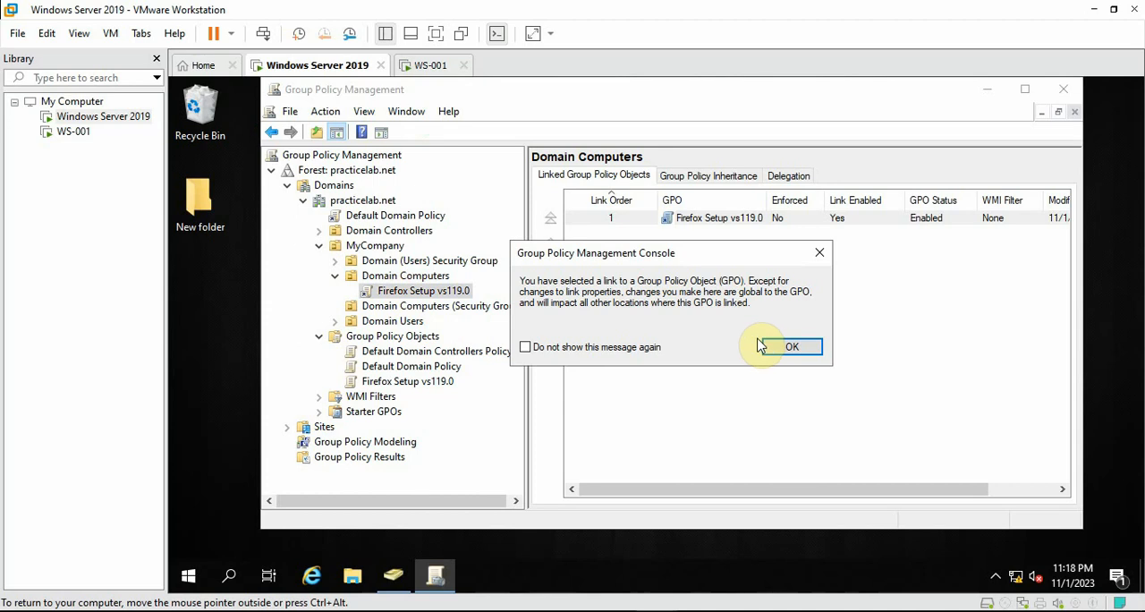
{"action": "left_click", "coordinate": [787, 346]}
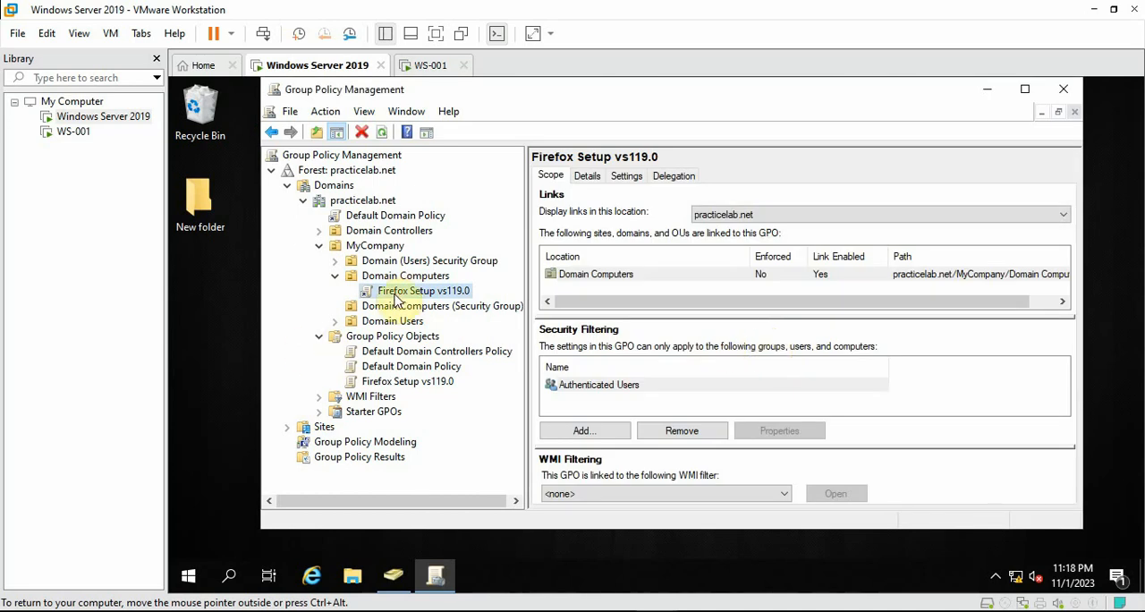
{"action": "right_click", "coordinate": [398, 299]}
{"action": "left_click", "coordinate": [420, 303]}
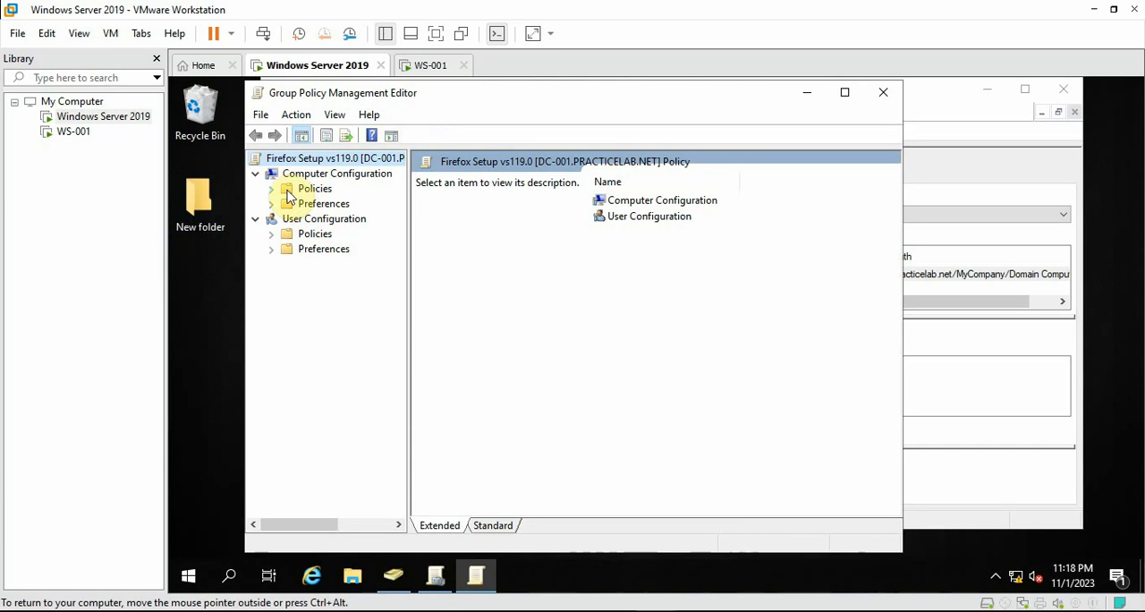
Go to Software installation within the Software Settings policies of Computer Configuration
{"action": "left_click", "coordinate": [272, 188]}
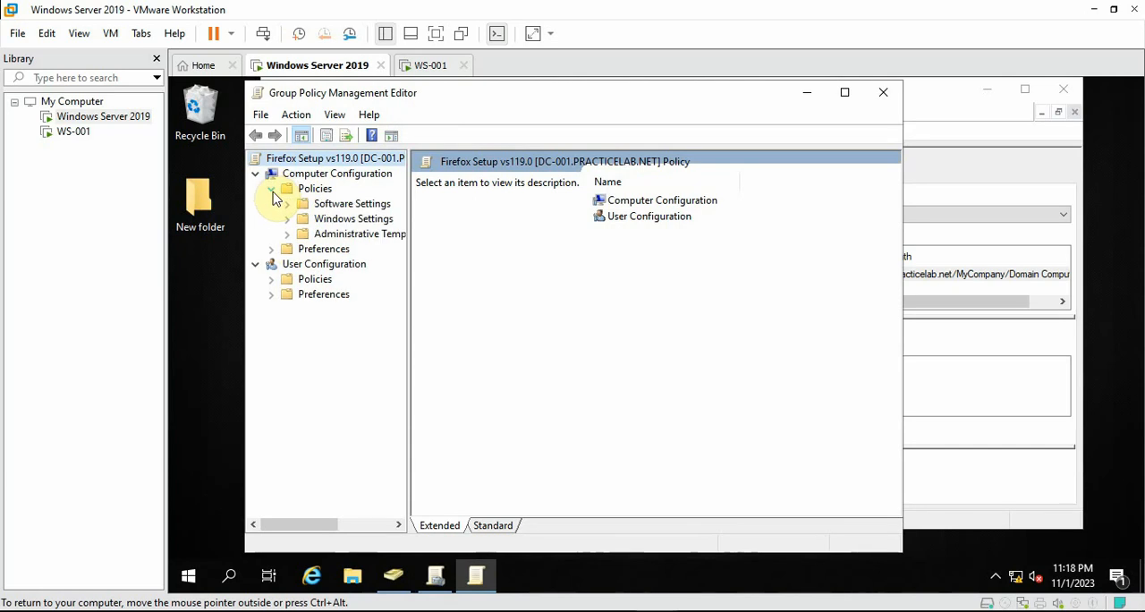
{"action": "left_click", "coordinate": [272, 190]}
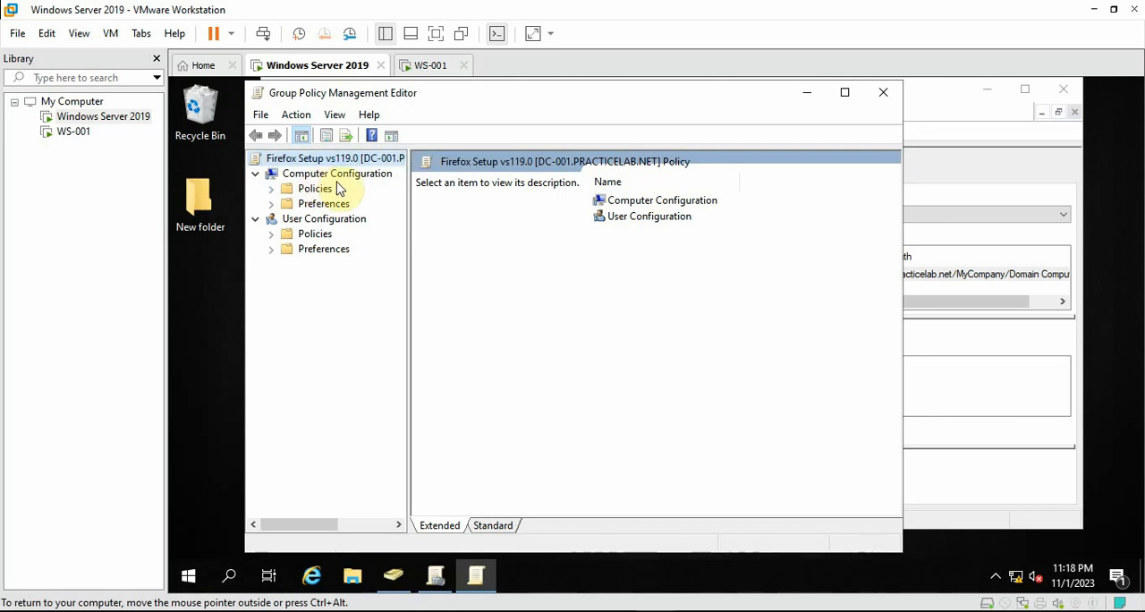
{"action": "left_click", "coordinate": [271, 188]}
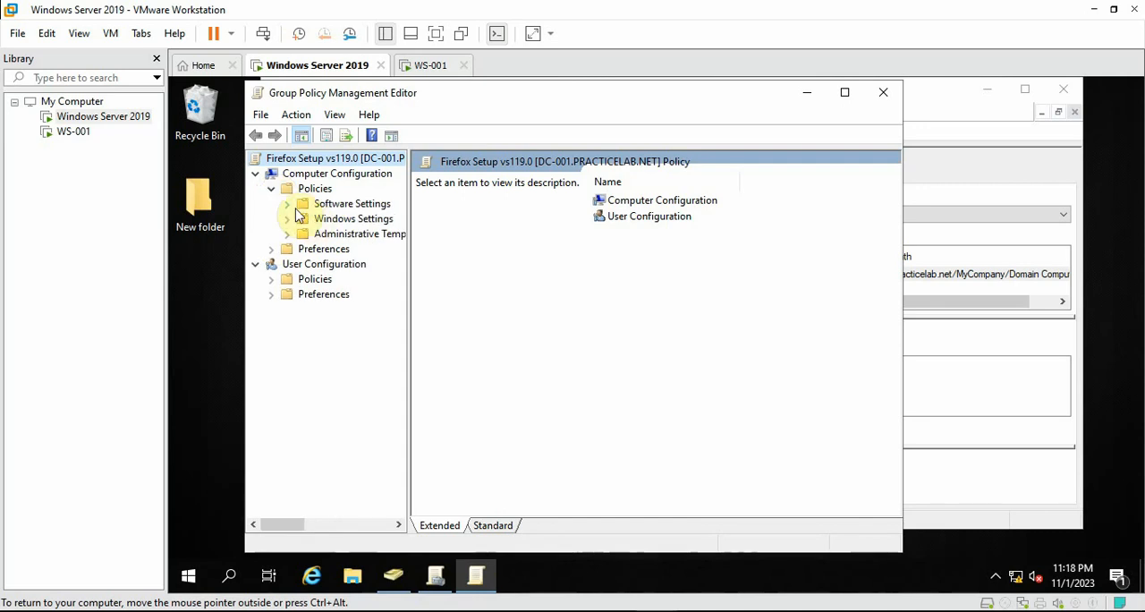
{"action": "left_click", "coordinate": [287, 205]}
{"action": "left_click", "coordinate": [331, 218]}
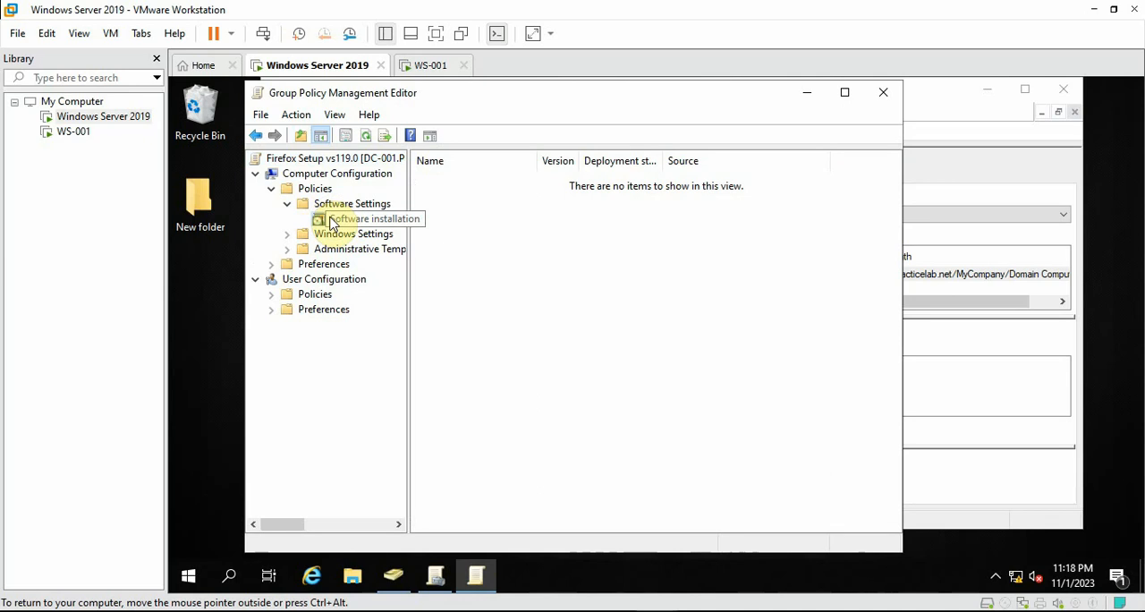
Start adding a new software installation package and browse to the network path \\dc-001\Software Installers
{"action": "right_click", "coordinate": [578, 263]}
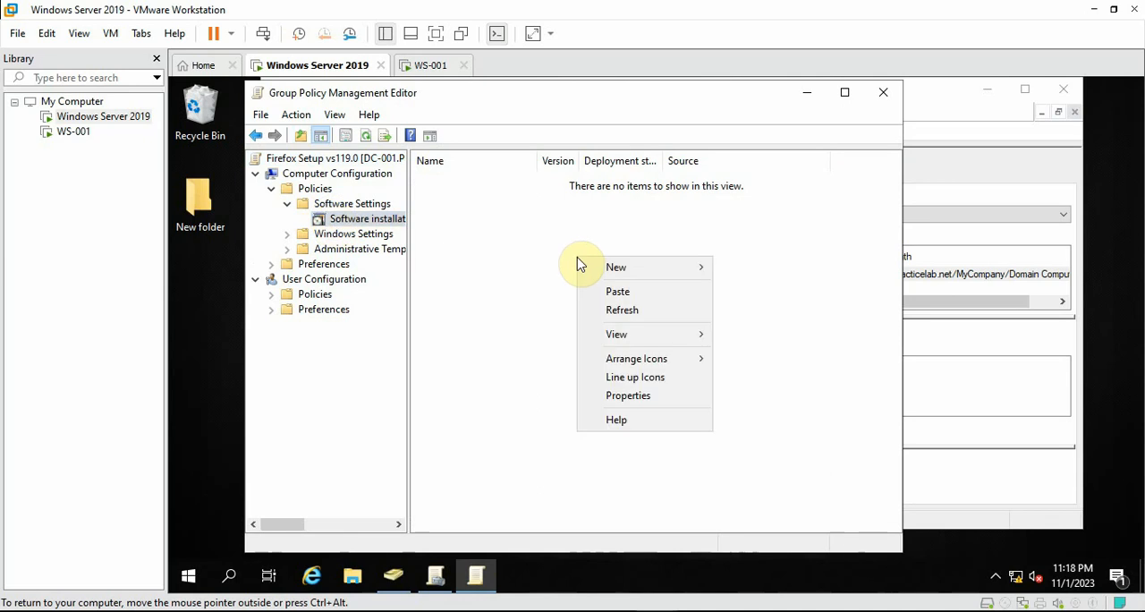
{"action": "mouse_move", "coordinate": [609, 271]}
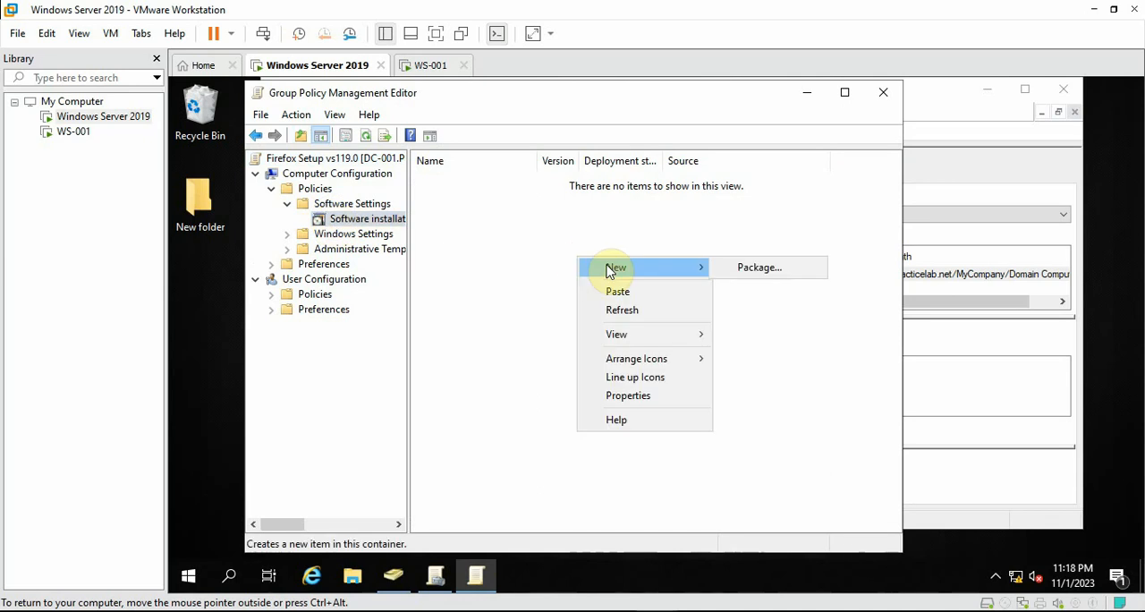
{"action": "left_click", "coordinate": [774, 272]}
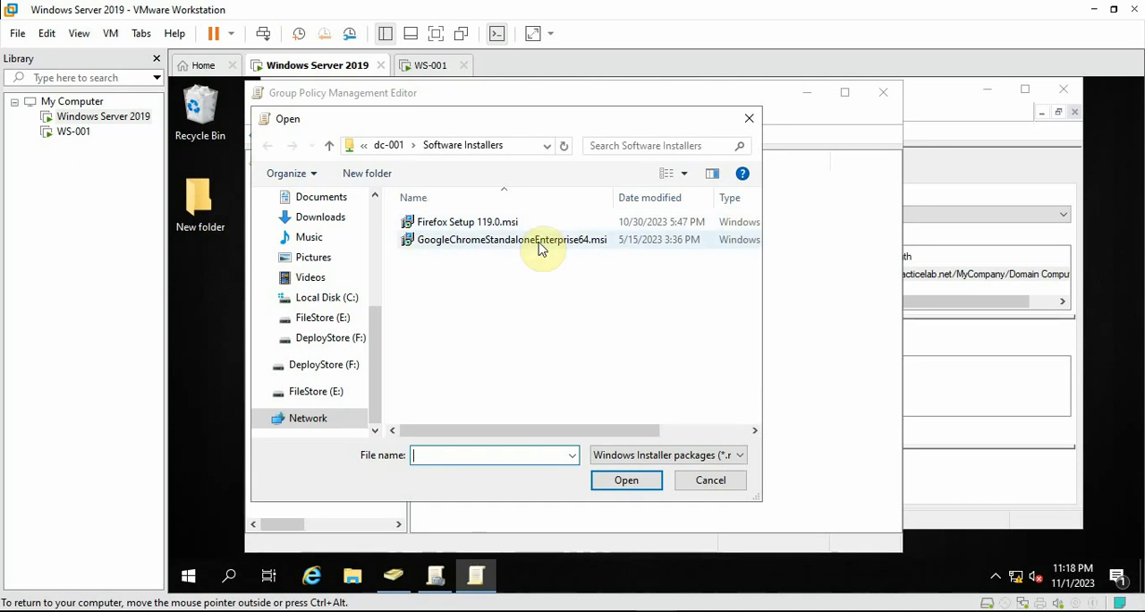
{"action": "left_click", "coordinate": [523, 143]}
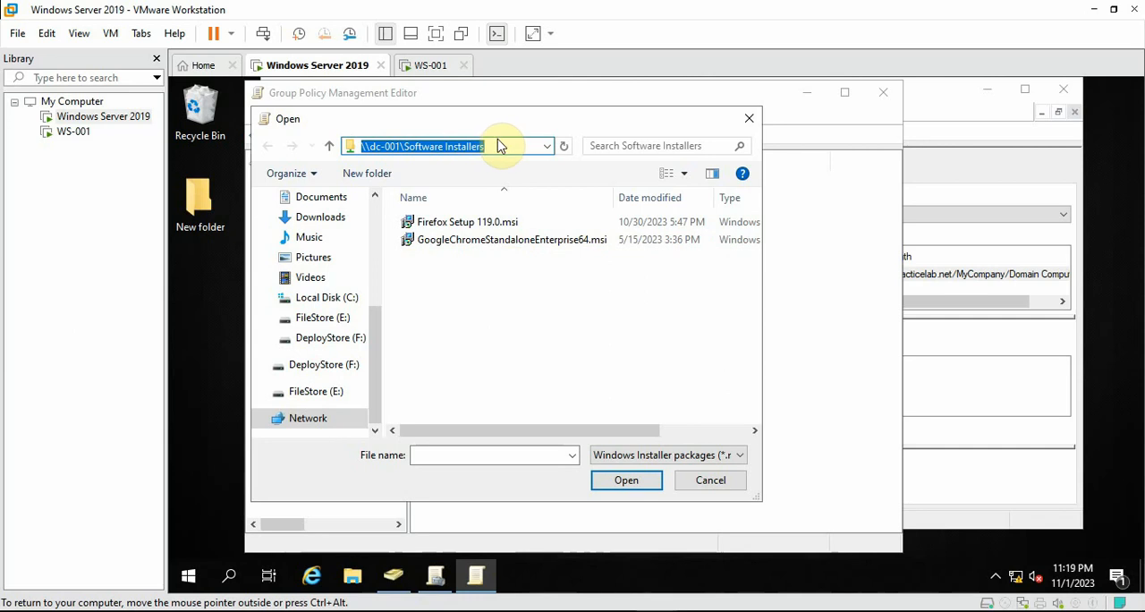
{"action": "type", "text": "\\\\dc-001\\"}
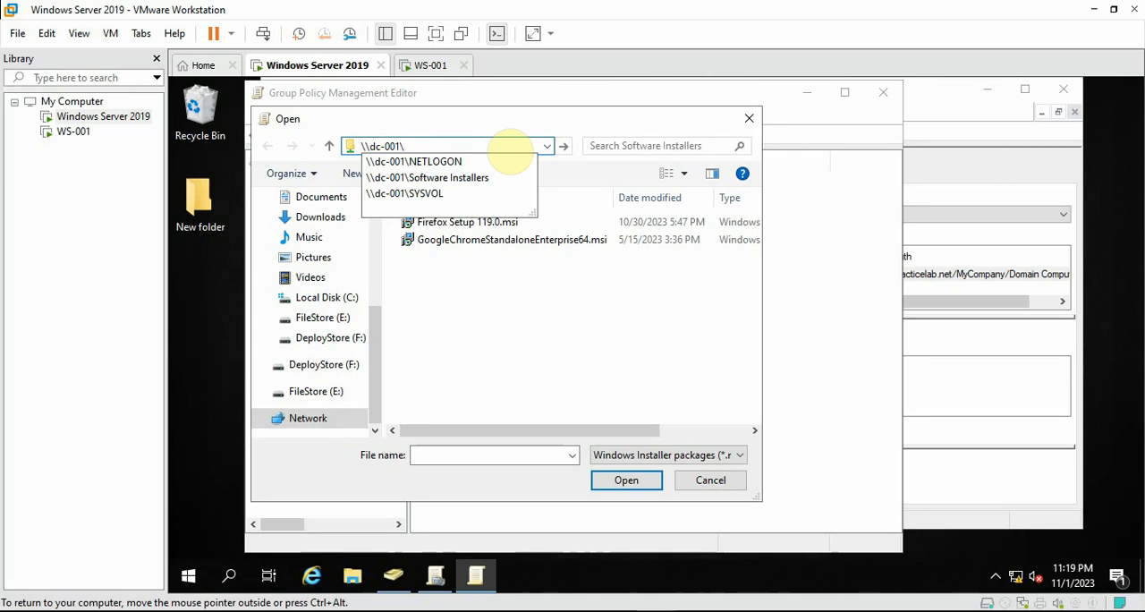
{"action": "type", "text": "soo"}
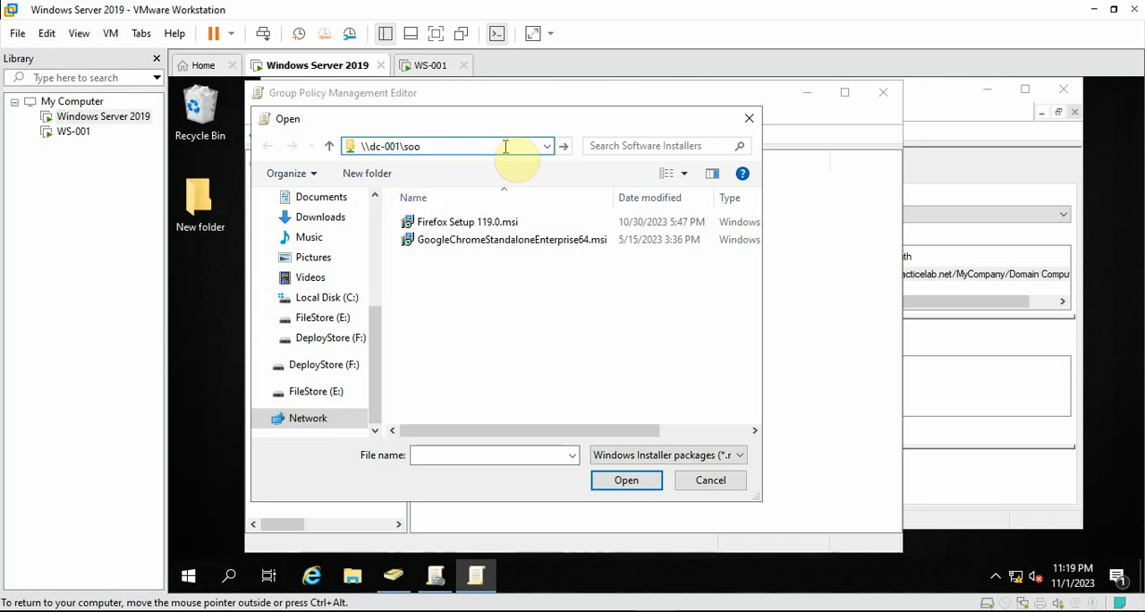
{"action": "key", "text": "BackSpace"}
{"action": "type", "text": "f"}
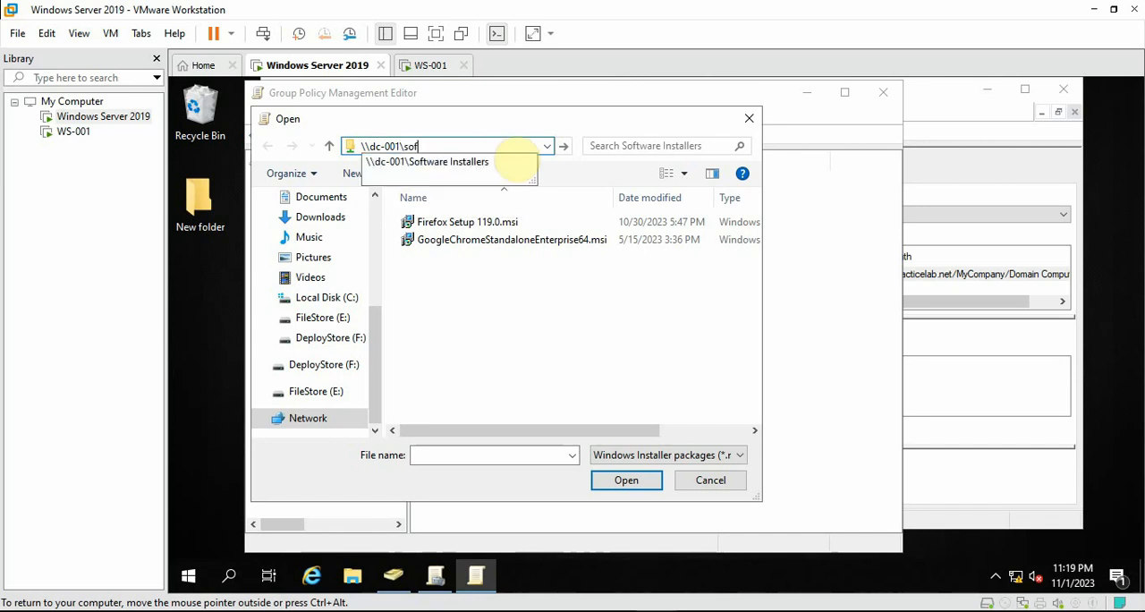
{"action": "left_click", "coordinate": [474, 173]}
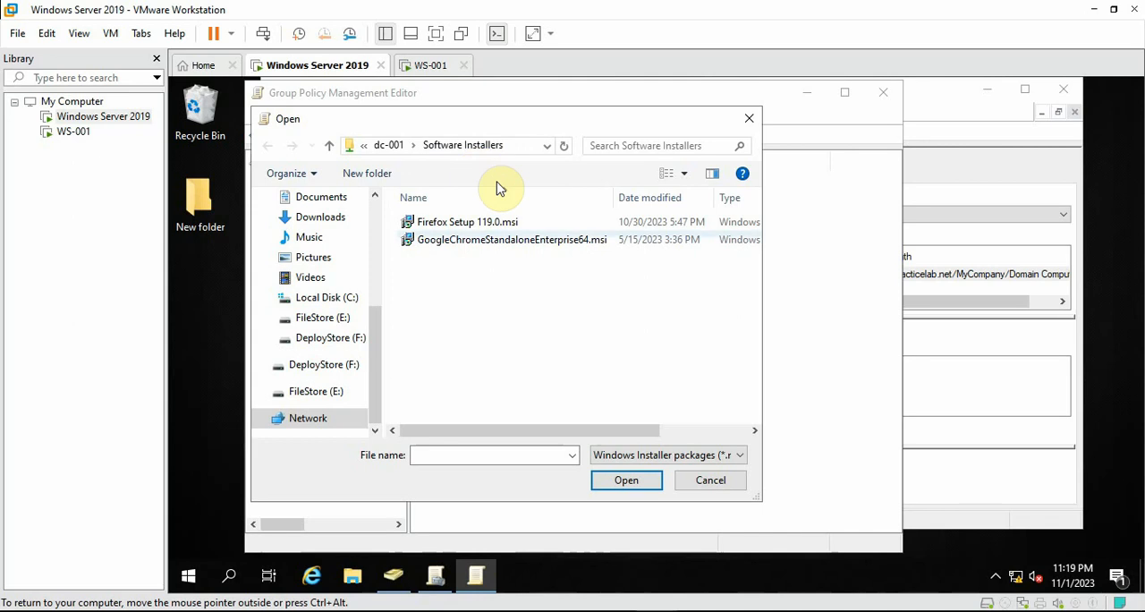
Add Firefox Setup 119.0.msi as the software installation package, using the Assigned deployment method
{"action": "left_click", "coordinate": [461, 223]}
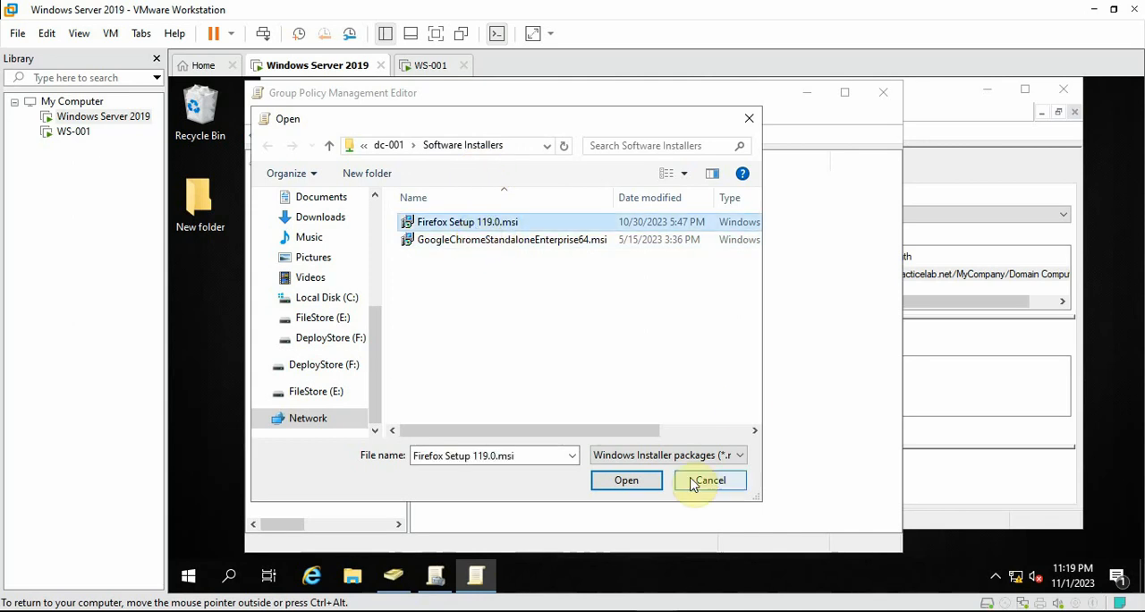
{"action": "left_click", "coordinate": [629, 484]}
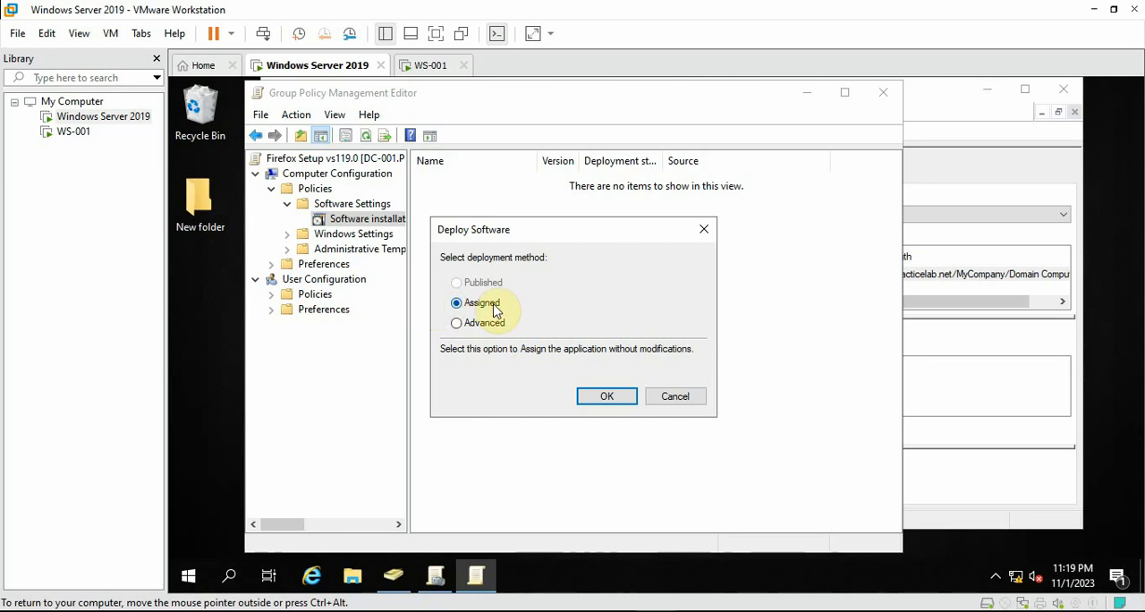
{"action": "left_click", "coordinate": [458, 324]}
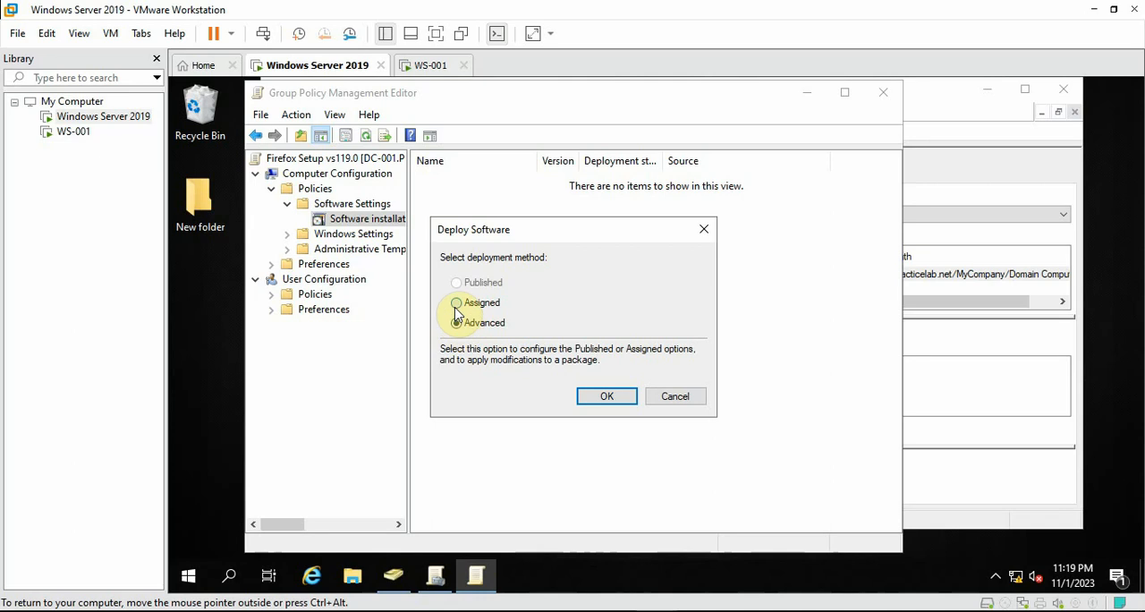
{"action": "left_click", "coordinate": [457, 304]}
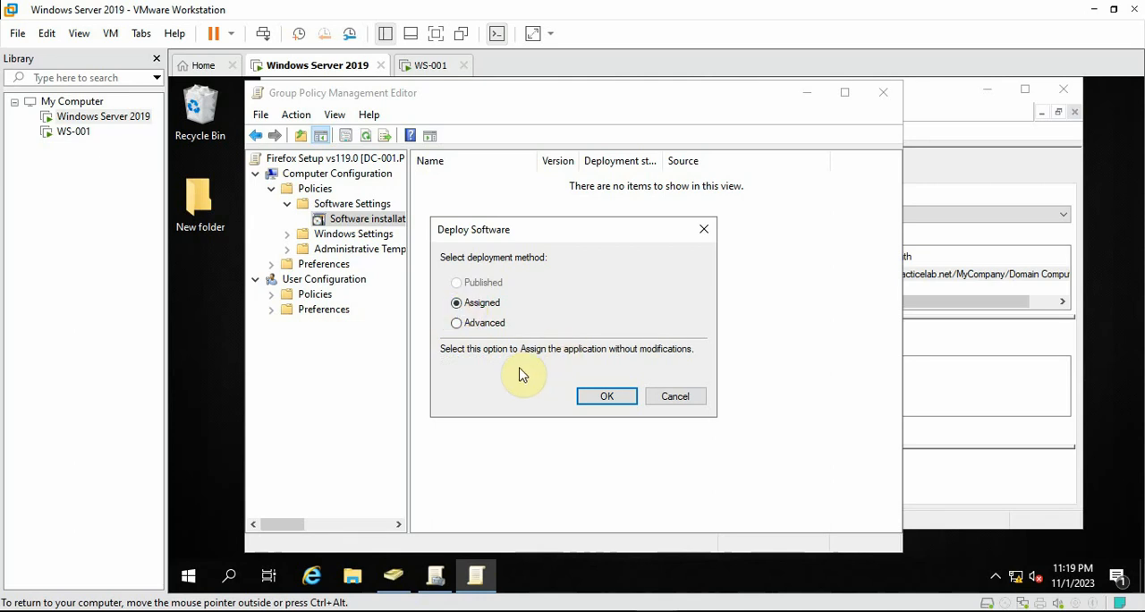
{"action": "left_click", "coordinate": [601, 398]}
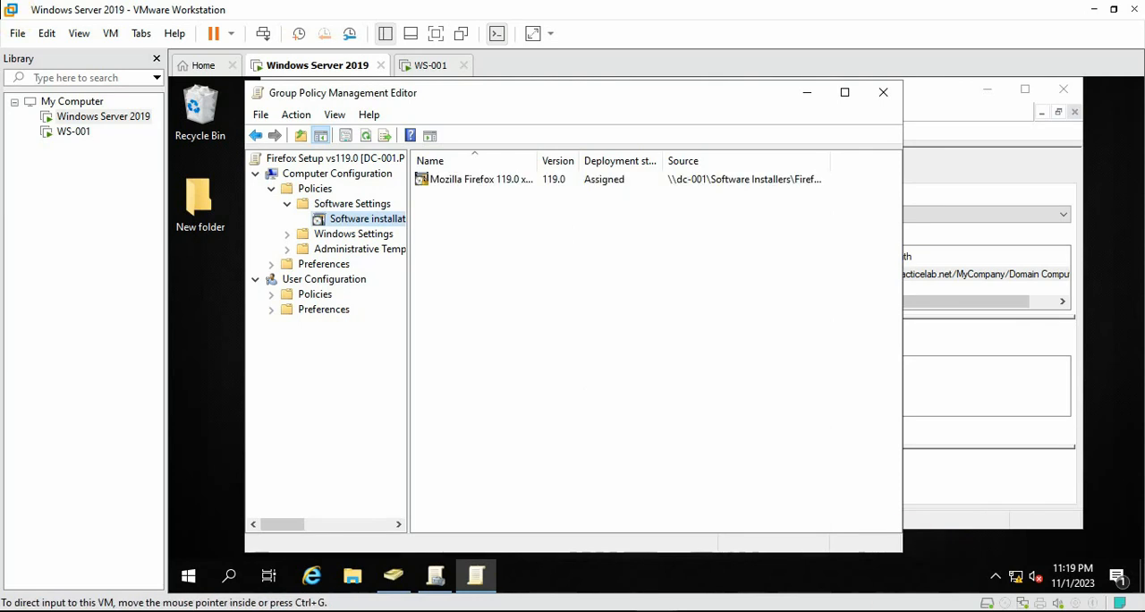
Widen the editor and its package list columns to inspect the Firefox package details, and close the policy editor
{"action": "left_click", "coordinate": [512, 175]}
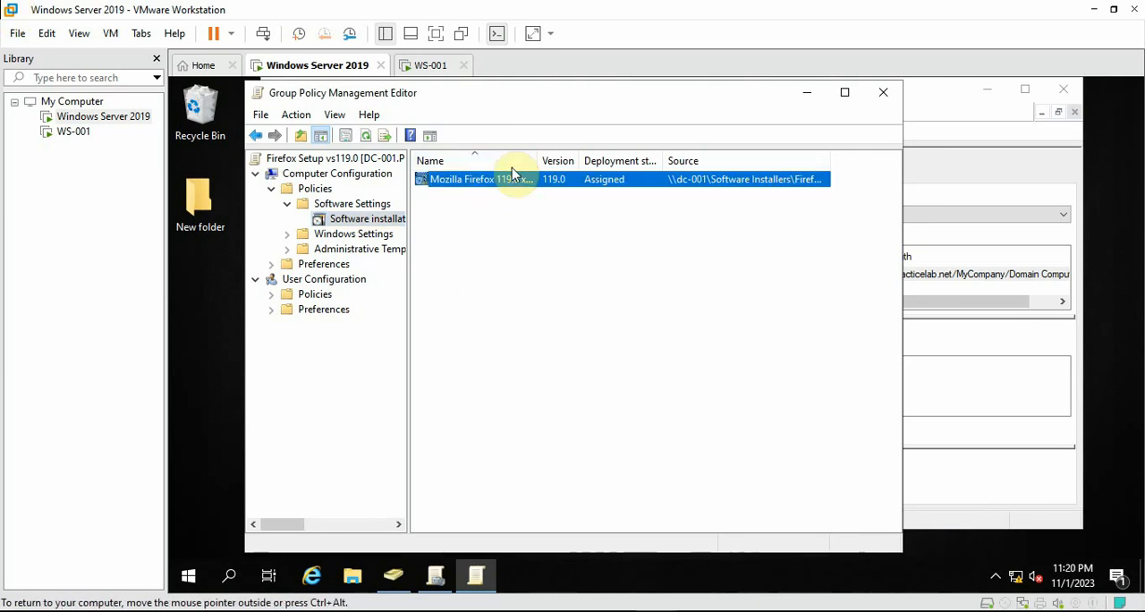
{"action": "left_click_drag", "start_coordinate": [543, 158], "coordinate": [566, 159]}
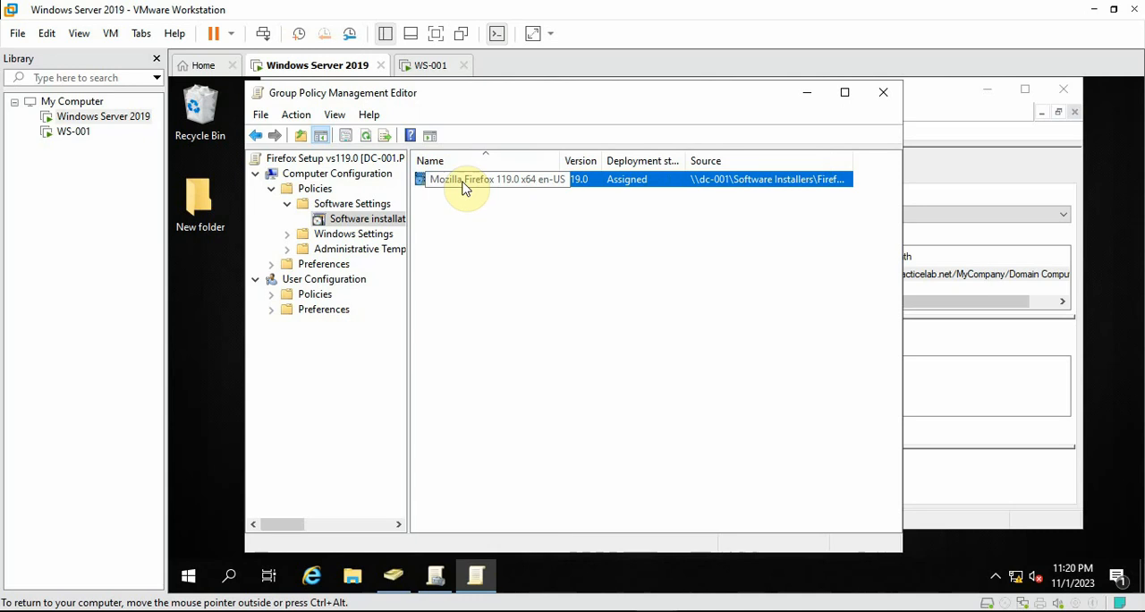
{"action": "left_click_drag", "start_coordinate": [686, 159], "coordinate": [713, 159]}
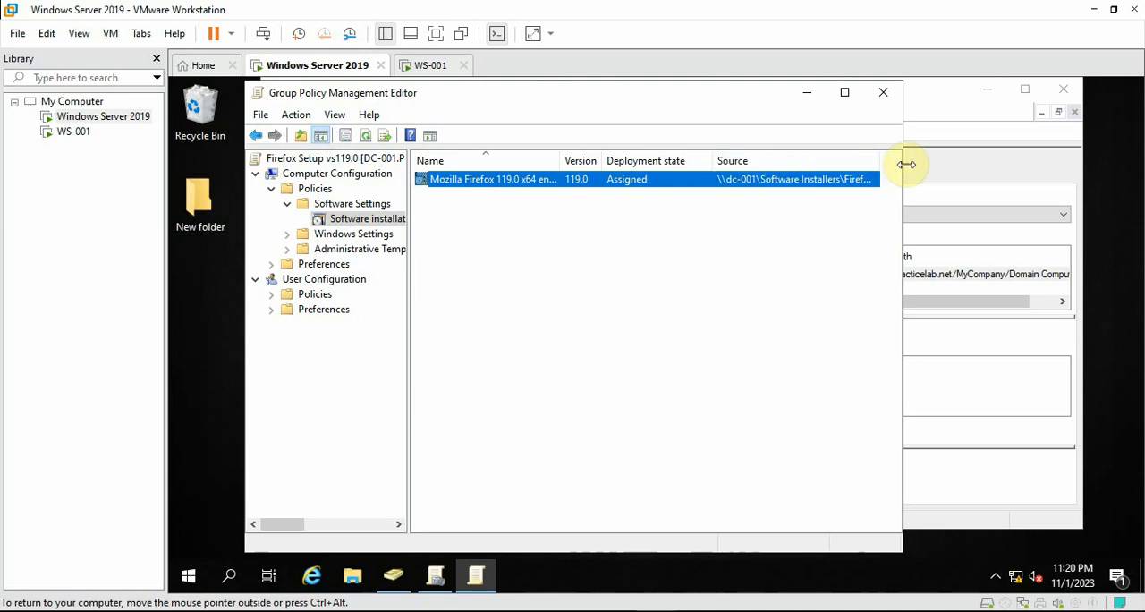
{"action": "left_click_drag", "start_coordinate": [903, 162], "coordinate": [948, 170]}
{"action": "left_click_drag", "start_coordinate": [876, 164], "coordinate": [921, 164]}
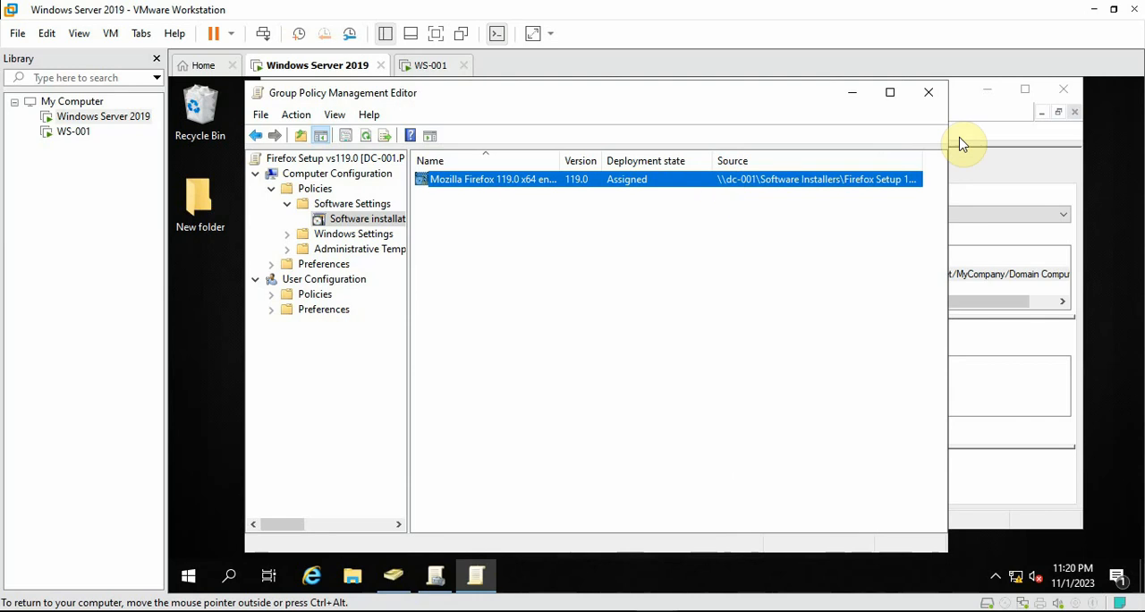
{"action": "left_click", "coordinate": [933, 97]}
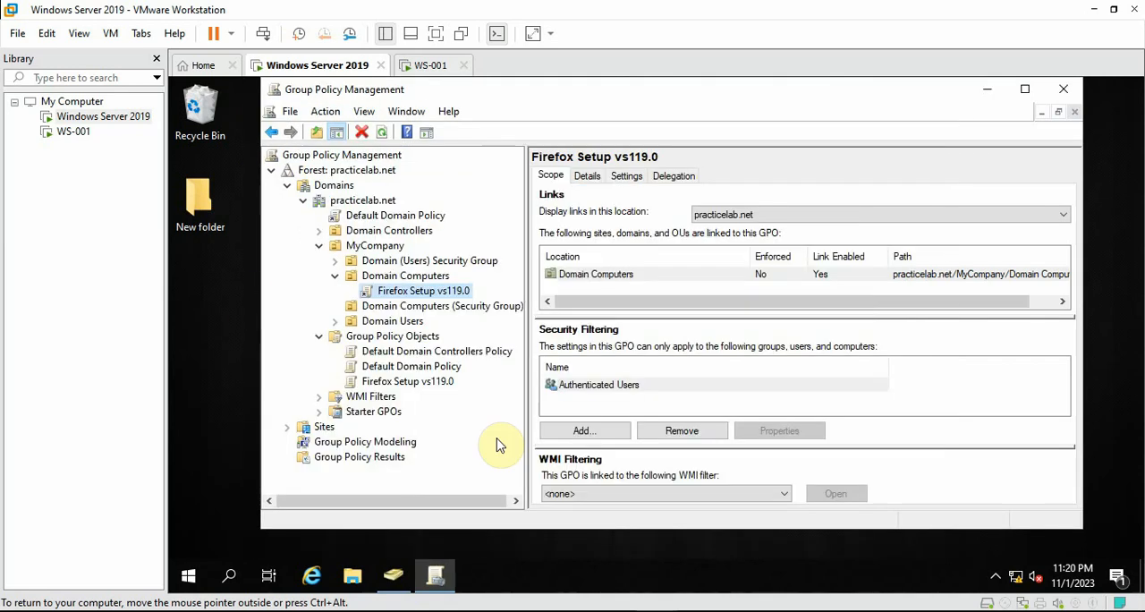
In Active Directory Users and Computers, check the members of the Deploy Firefox software group under Domain Computers (Security Group)
{"action": "left_click", "coordinate": [393, 575]}
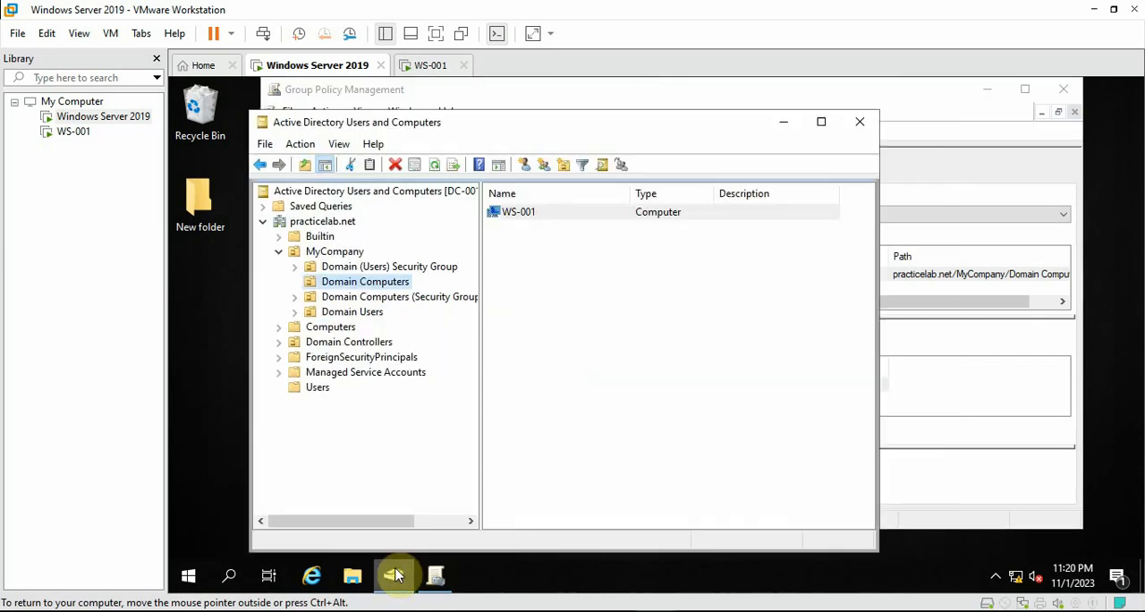
{"action": "left_click", "coordinate": [358, 302]}
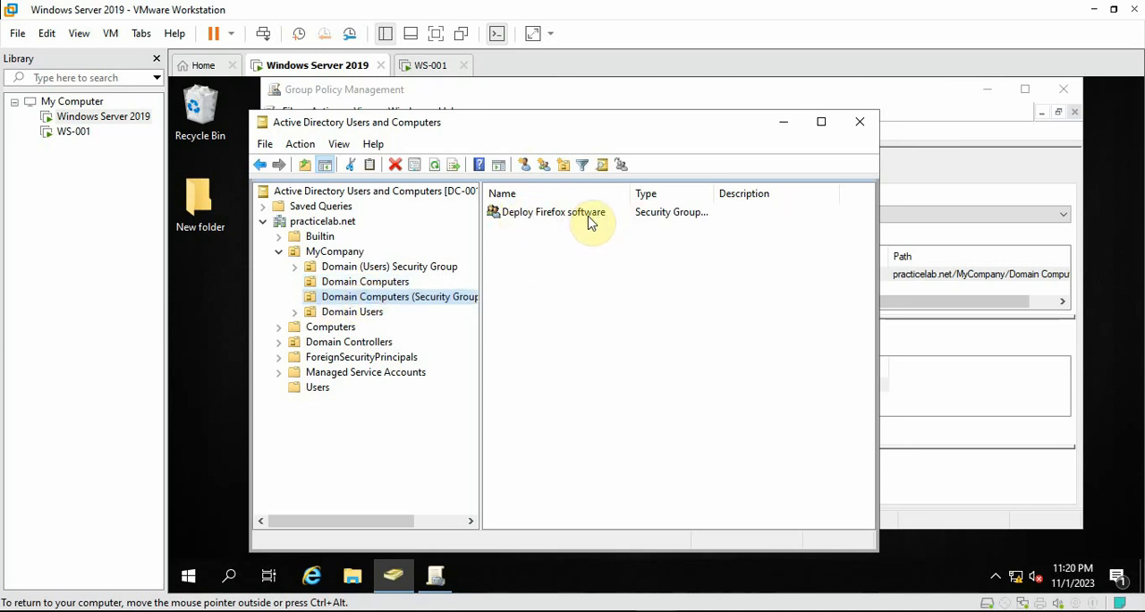
{"action": "left_click", "coordinate": [542, 211]}
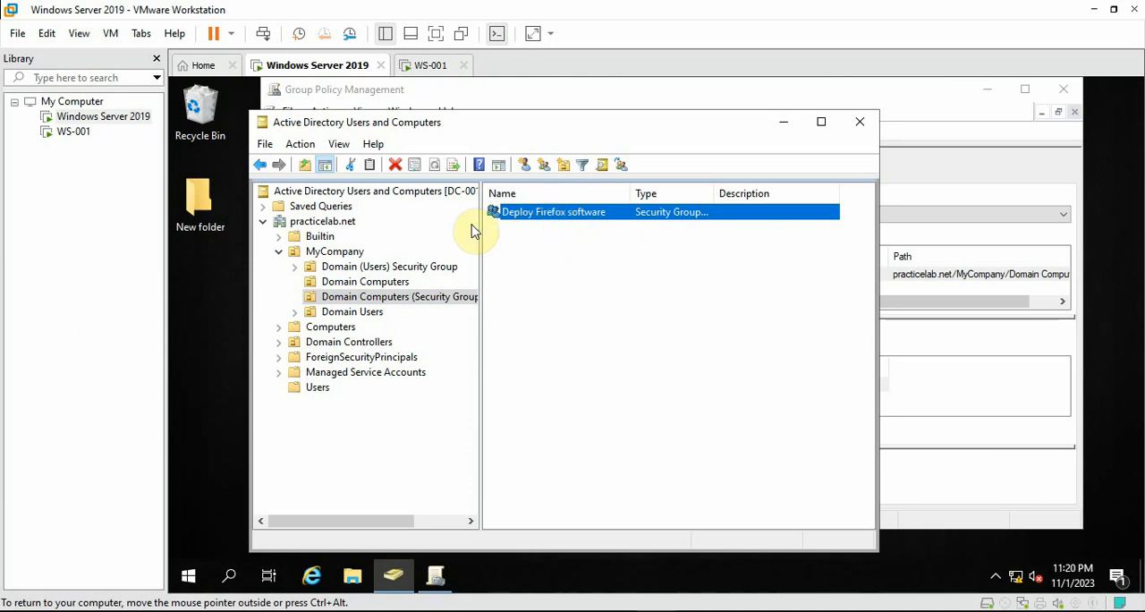
{"action": "right_click", "coordinate": [572, 213]}
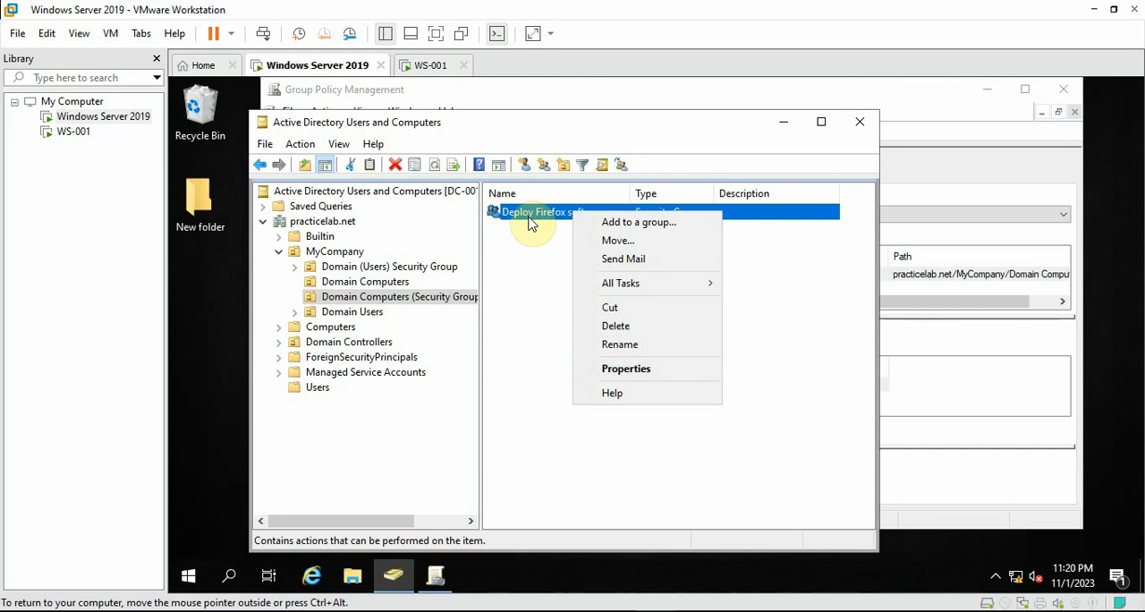
{"action": "left_click", "coordinate": [630, 369]}
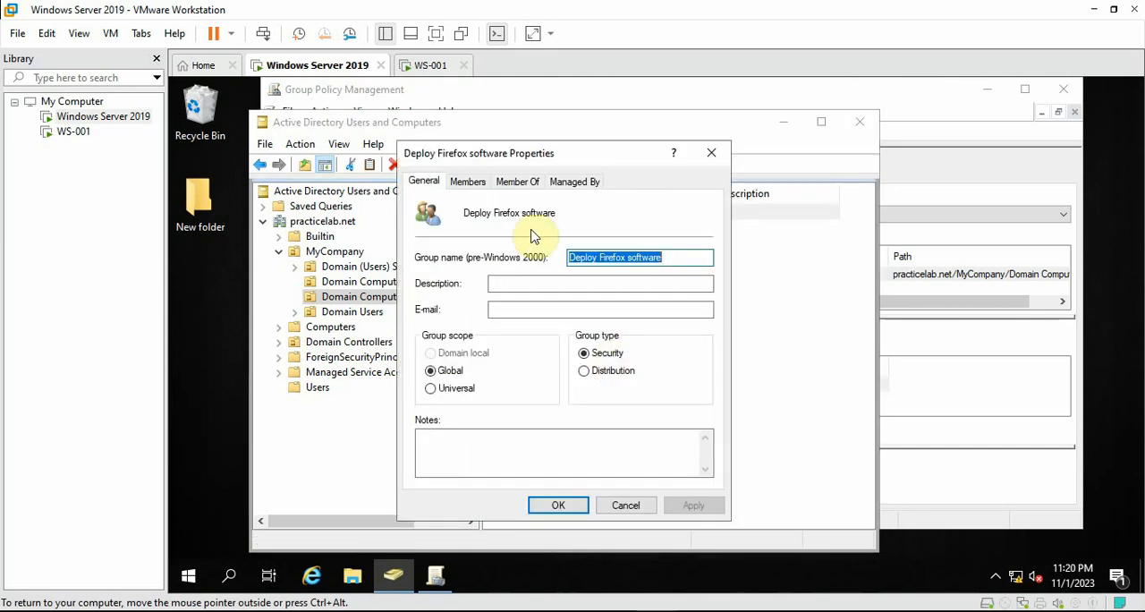
{"action": "left_click", "coordinate": [468, 182]}
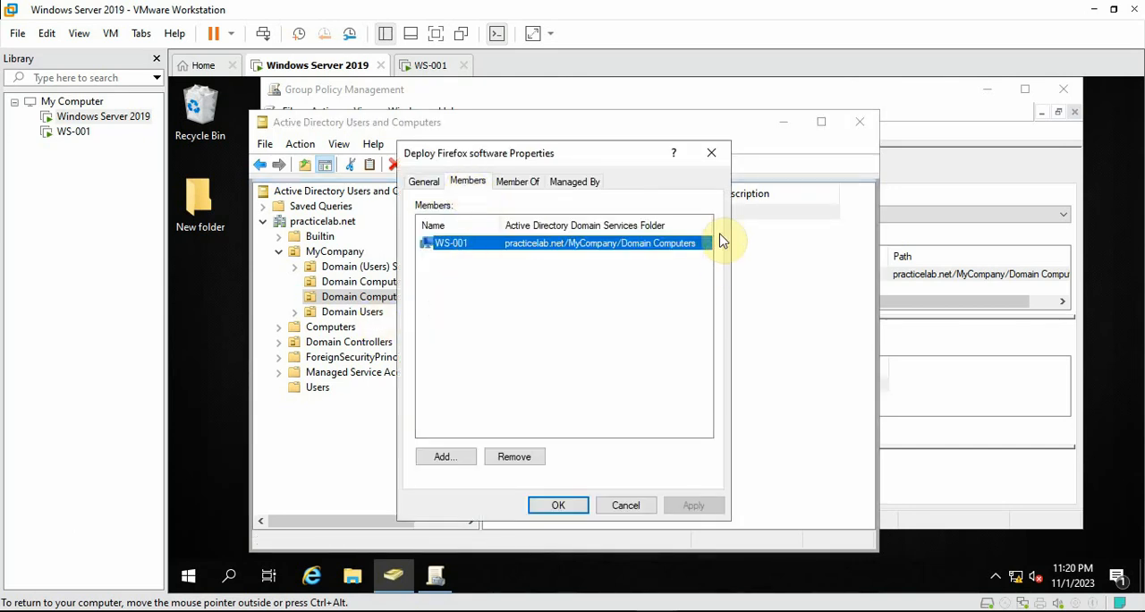
{"action": "left_click_drag", "start_coordinate": [581, 153], "coordinate": [855, 166]}
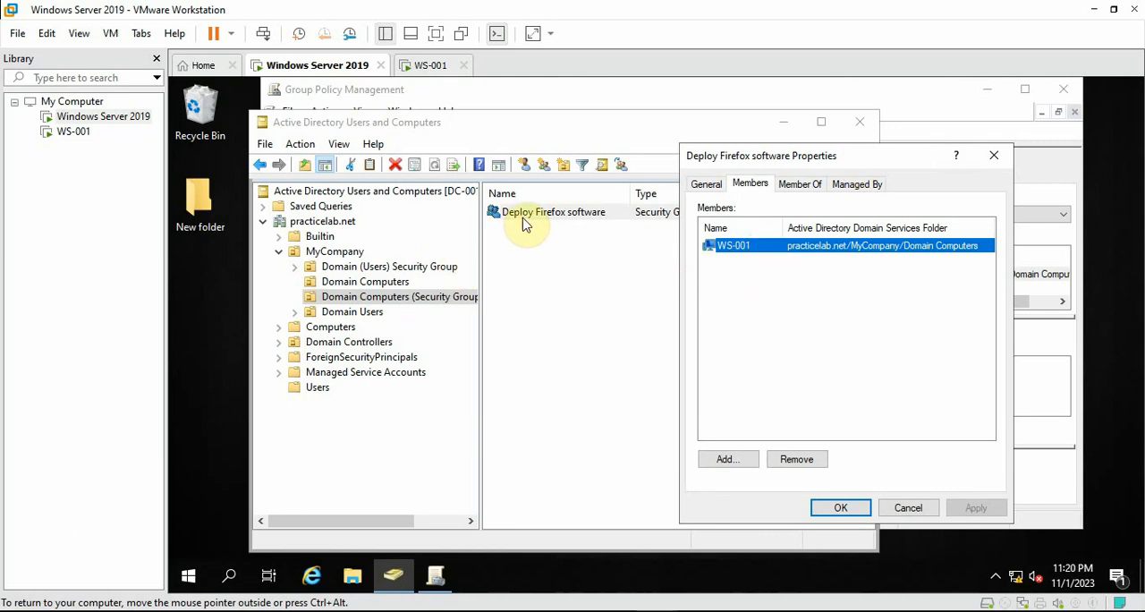
Close the Deploy Firefox software properties and minimize Active Directory Users and Computers to return to Group Policy Management
{"action": "left_click", "coordinate": [425, 147]}
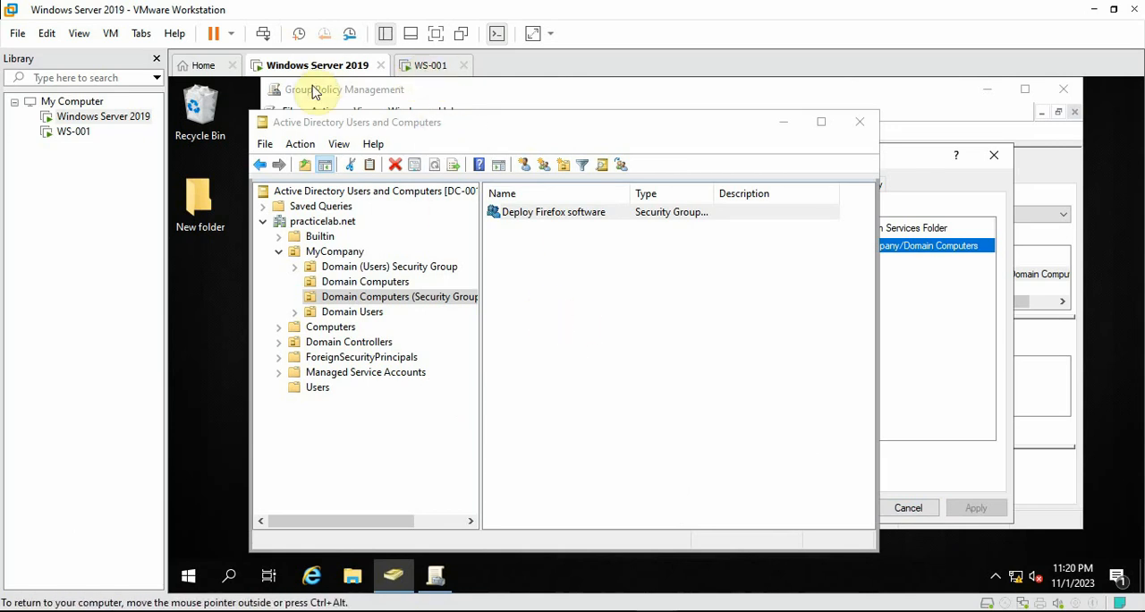
{"action": "left_click", "coordinate": [908, 369]}
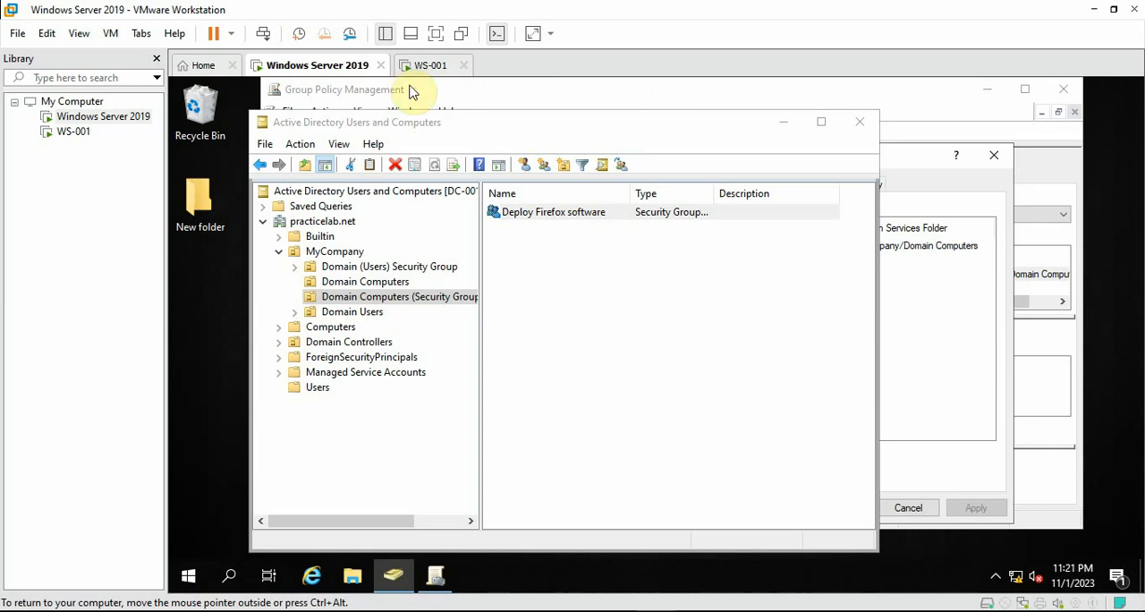
{"action": "left_click", "coordinate": [859, 122]}
{"action": "left_click", "coordinate": [963, 382]}
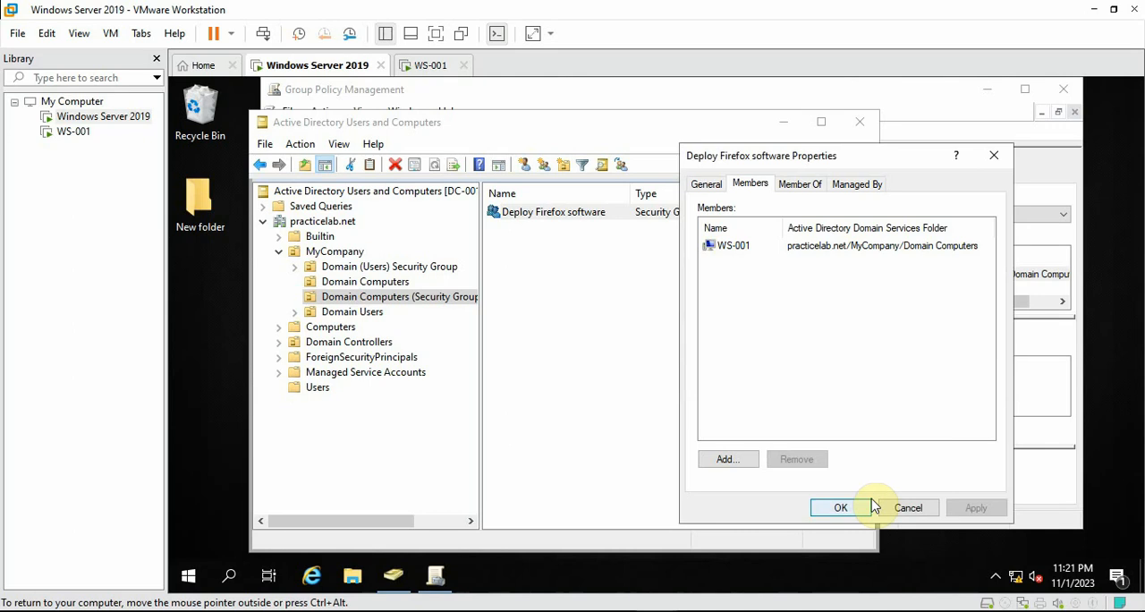
{"action": "left_click", "coordinate": [888, 508]}
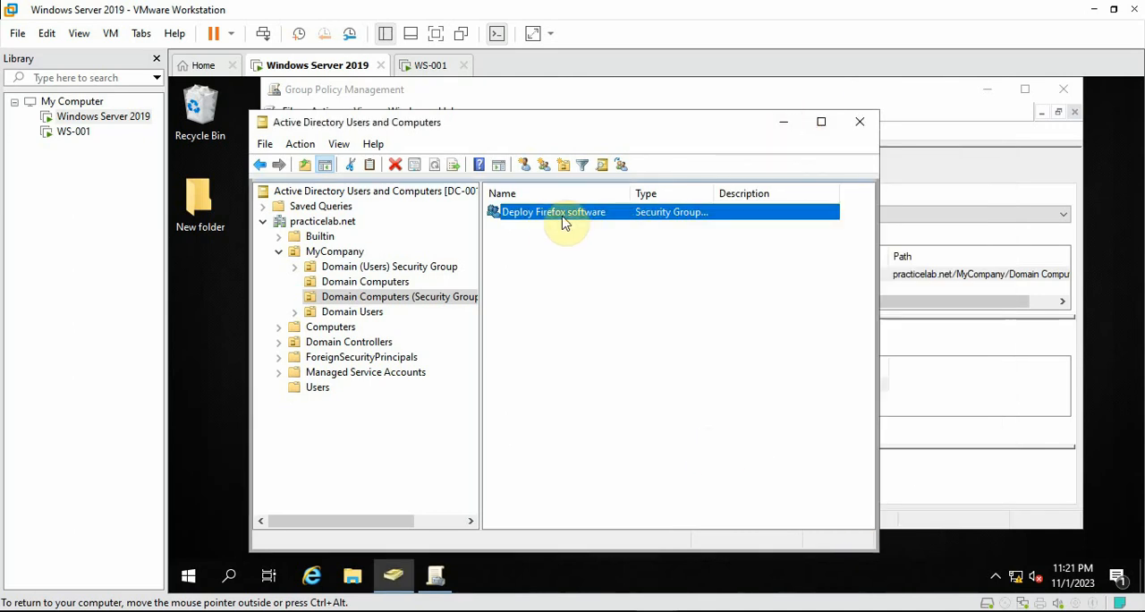
{"action": "left_click", "coordinate": [784, 122]}
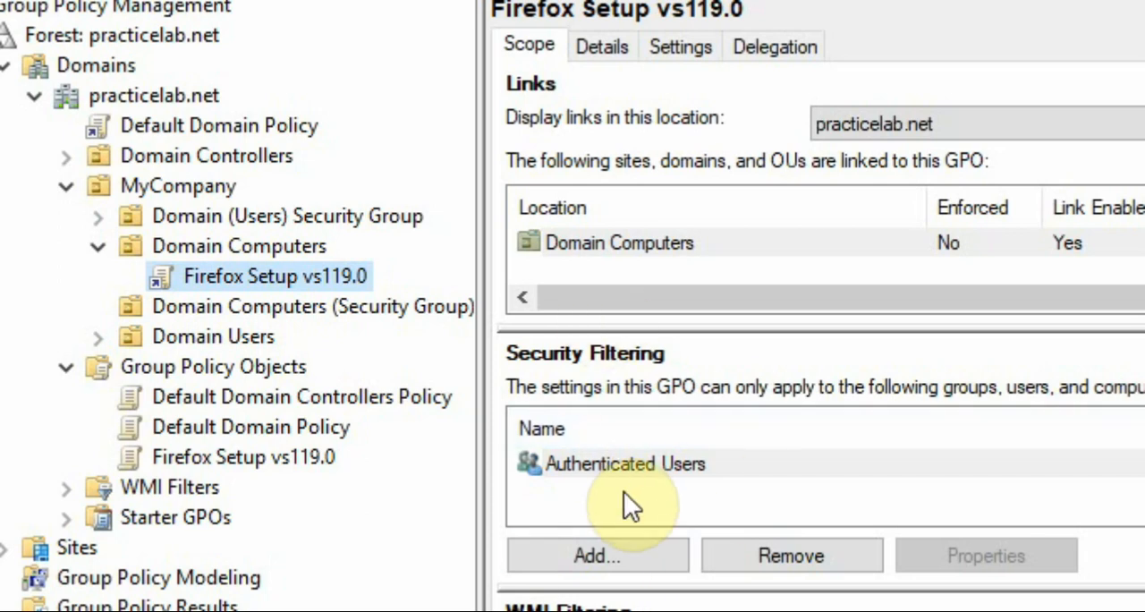
Remove Authenticated Users from the security filtering of the Firefox Setup vs119.0 GPO, accepting both confirmations
{"action": "left_click", "coordinate": [618, 468]}
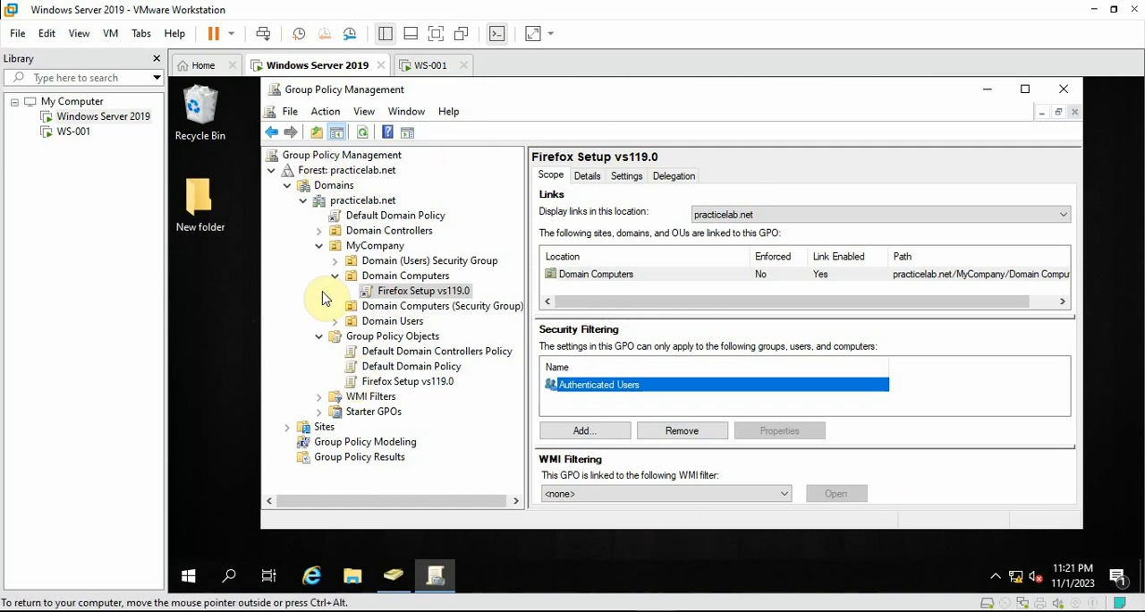
{"action": "left_click", "coordinate": [225, 350]}
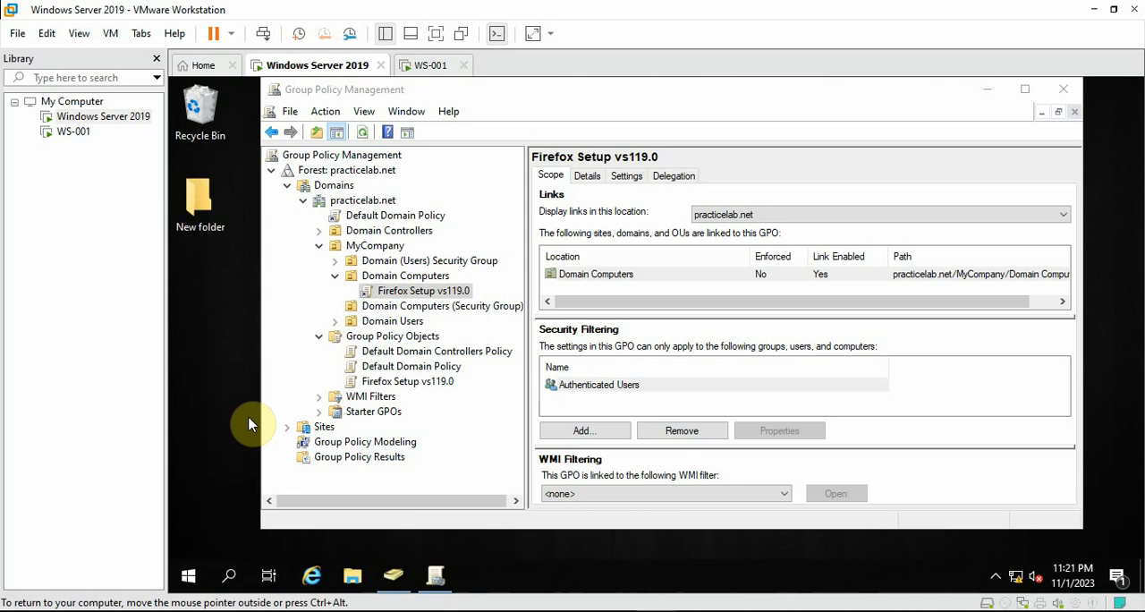
{"action": "left_click", "coordinate": [600, 390]}
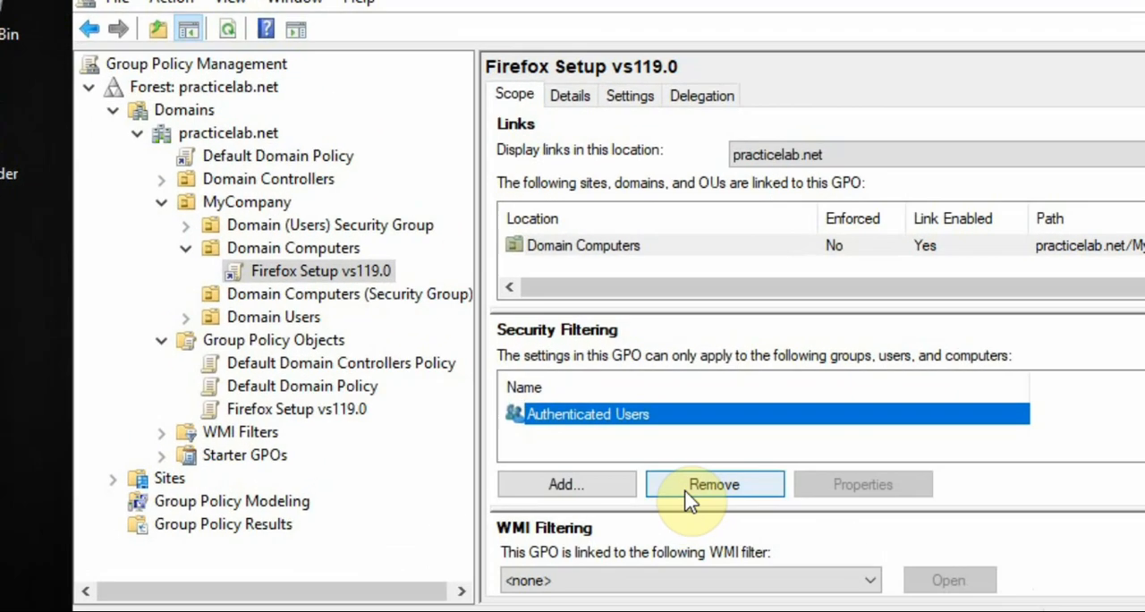
{"action": "left_click", "coordinate": [691, 500]}
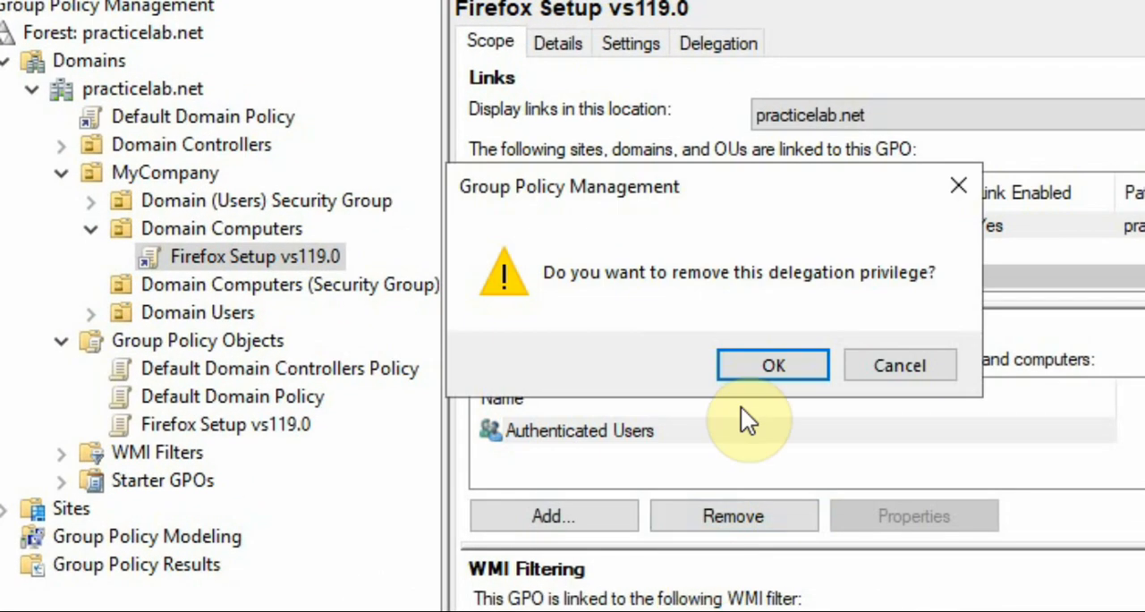
{"action": "left_click", "coordinate": [761, 365]}
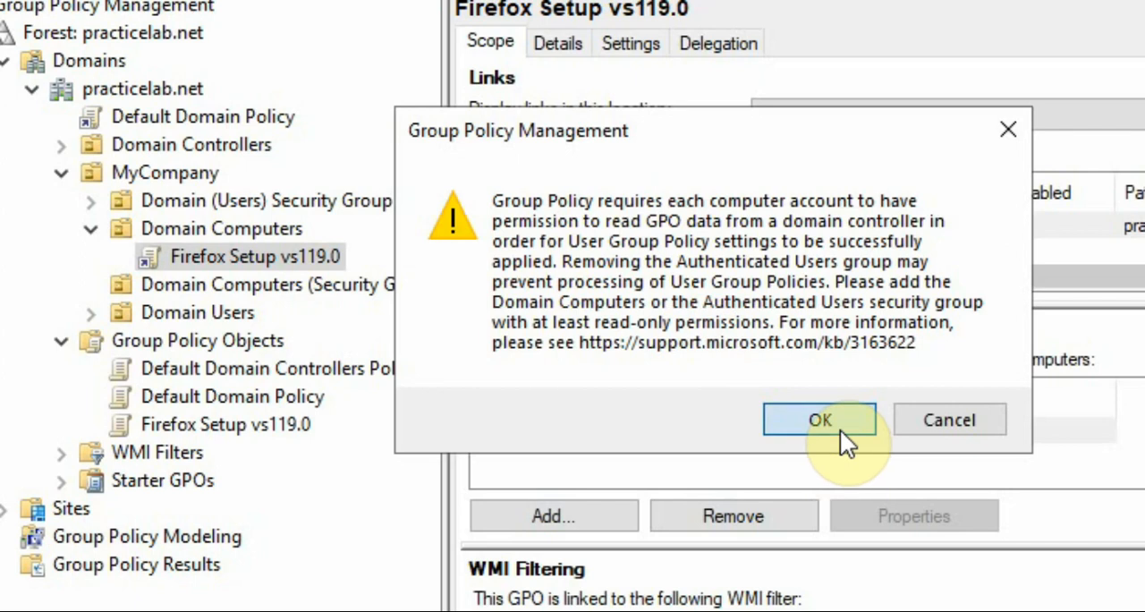
{"action": "left_click", "coordinate": [775, 428]}
Add the Deploy Firefox software group to the Firefox Setup vs119.0 GPO's security filtering, finding it with the partial name "deploy"
{"action": "left_click", "coordinate": [552, 508]}
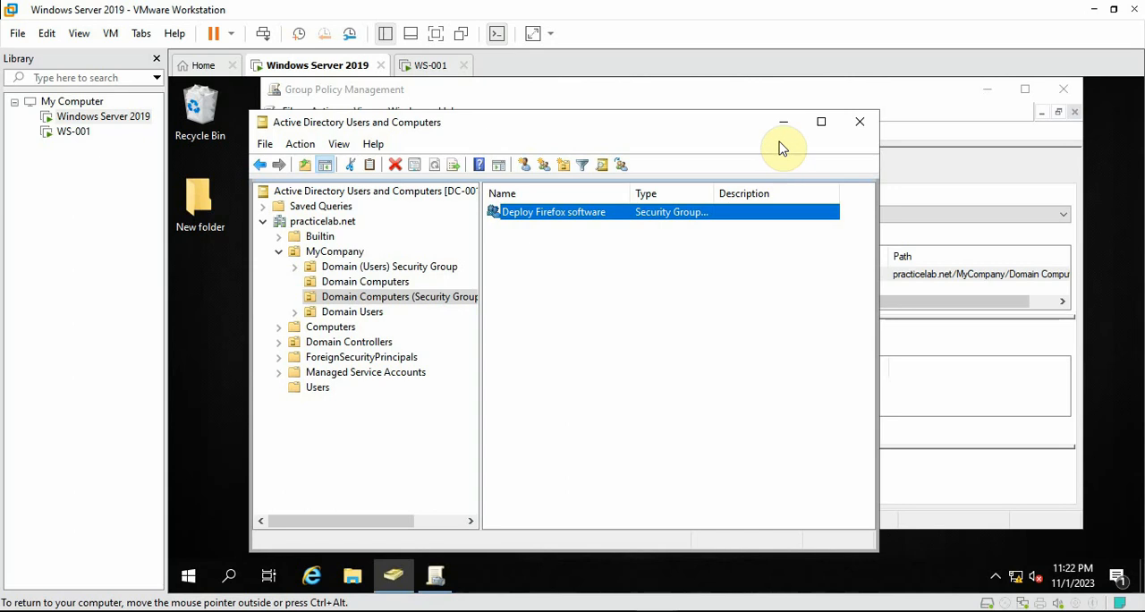
{"action": "left_click", "coordinate": [784, 122]}
{"action": "type", "text": "deploy"}
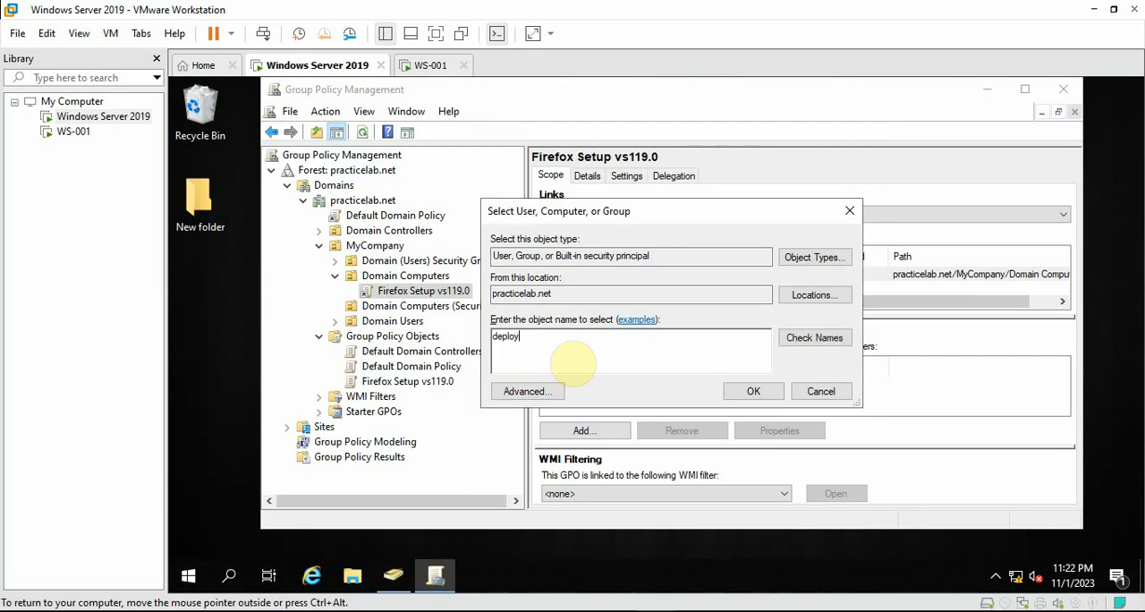
{"action": "left_click", "coordinate": [812, 337]}
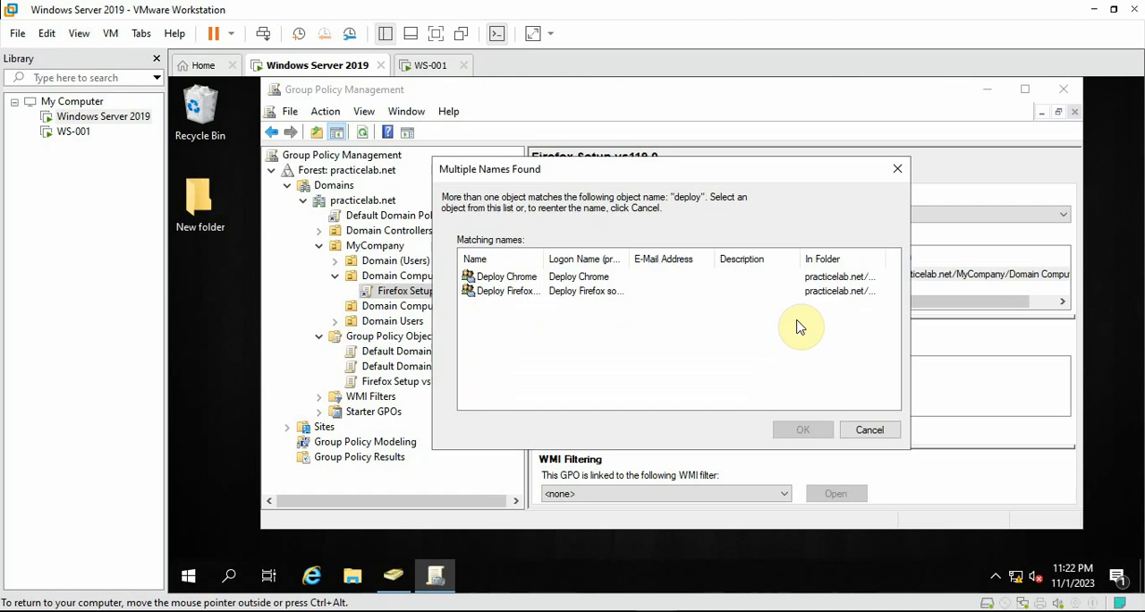
{"action": "left_click_drag", "start_coordinate": [545, 259], "coordinate": [589, 259]}
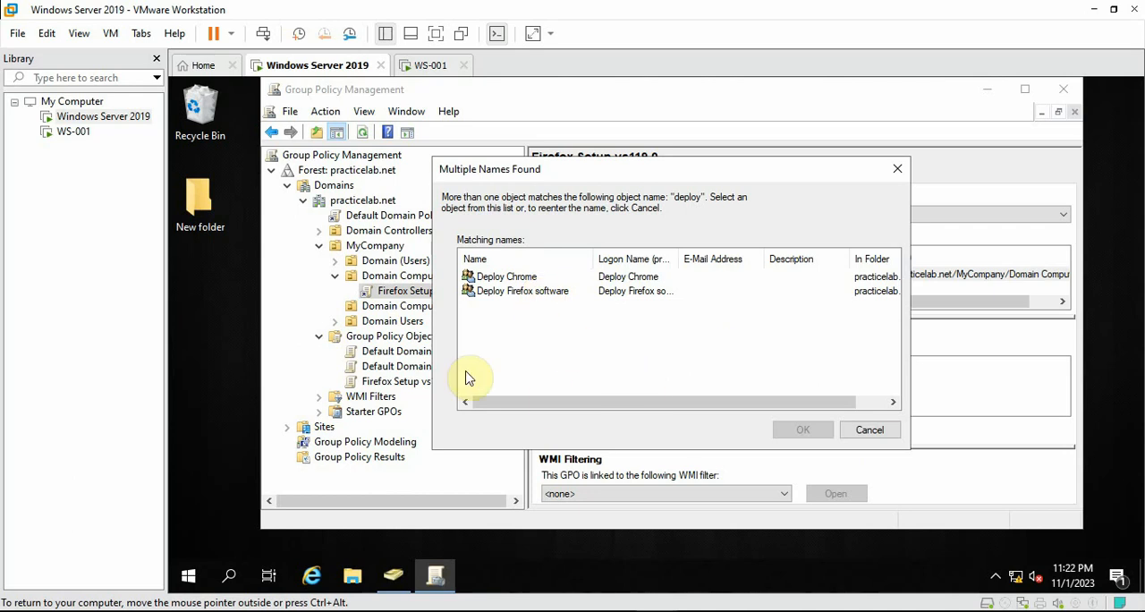
{"action": "left_click", "coordinate": [498, 295]}
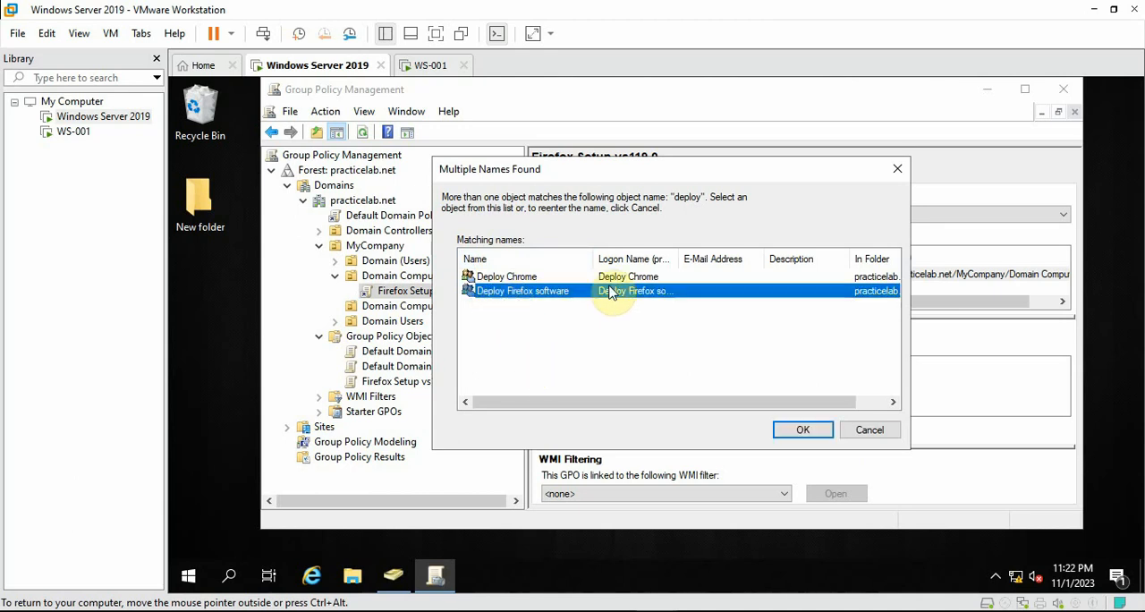
{"action": "left_click", "coordinate": [802, 431]}
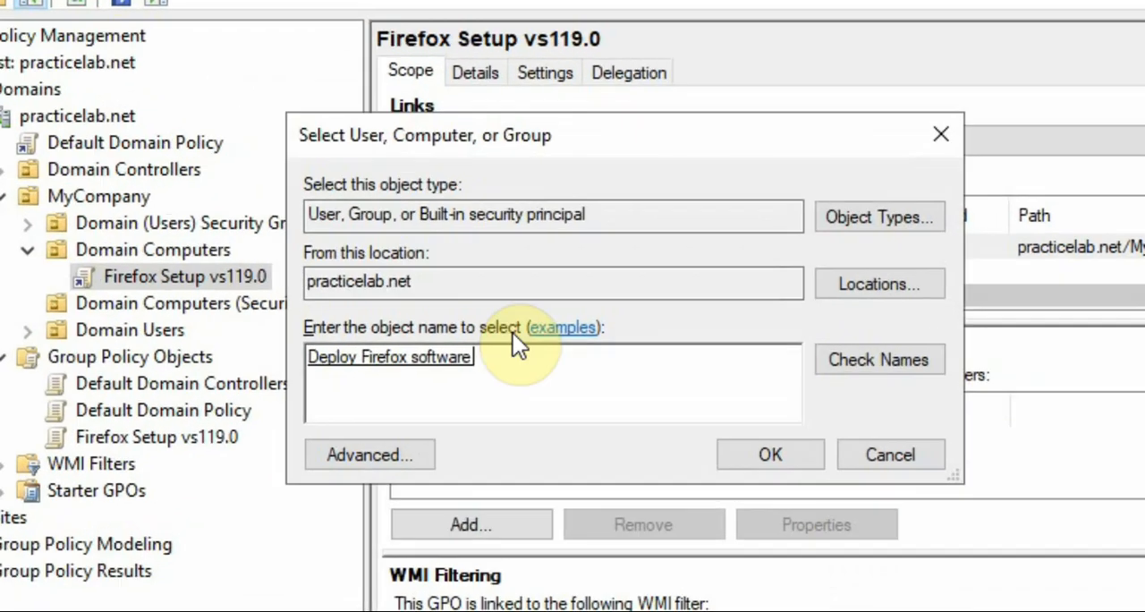
{"action": "left_click", "coordinate": [471, 352]}
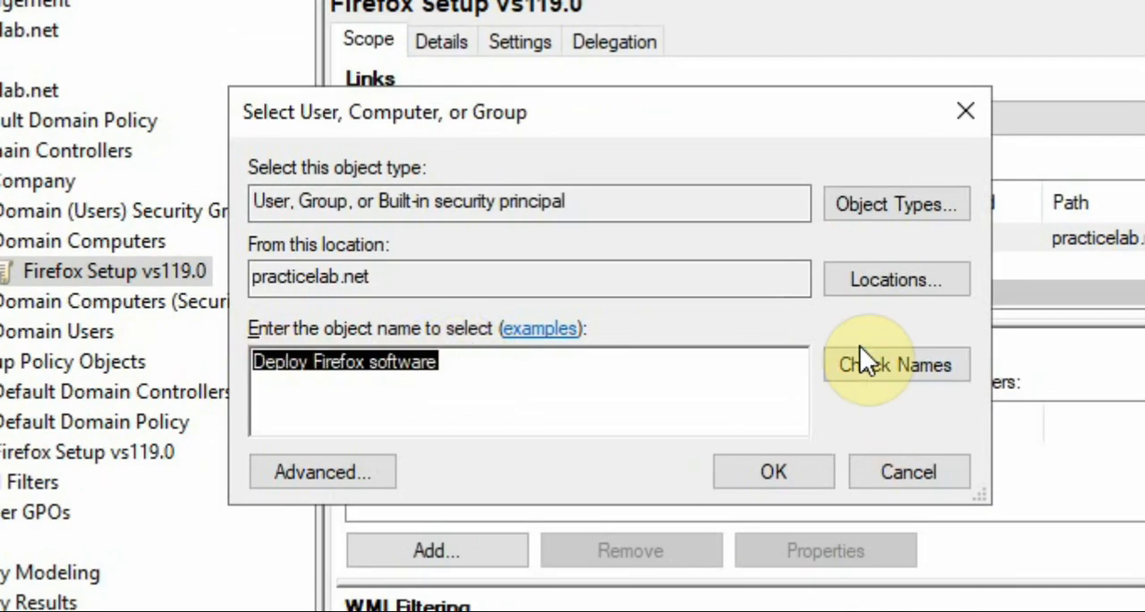
{"action": "left_click", "coordinate": [458, 375]}
{"action": "left_click_drag", "start_coordinate": [458, 374], "coordinate": [301, 379]}
{"action": "left_click", "coordinate": [409, 389]}
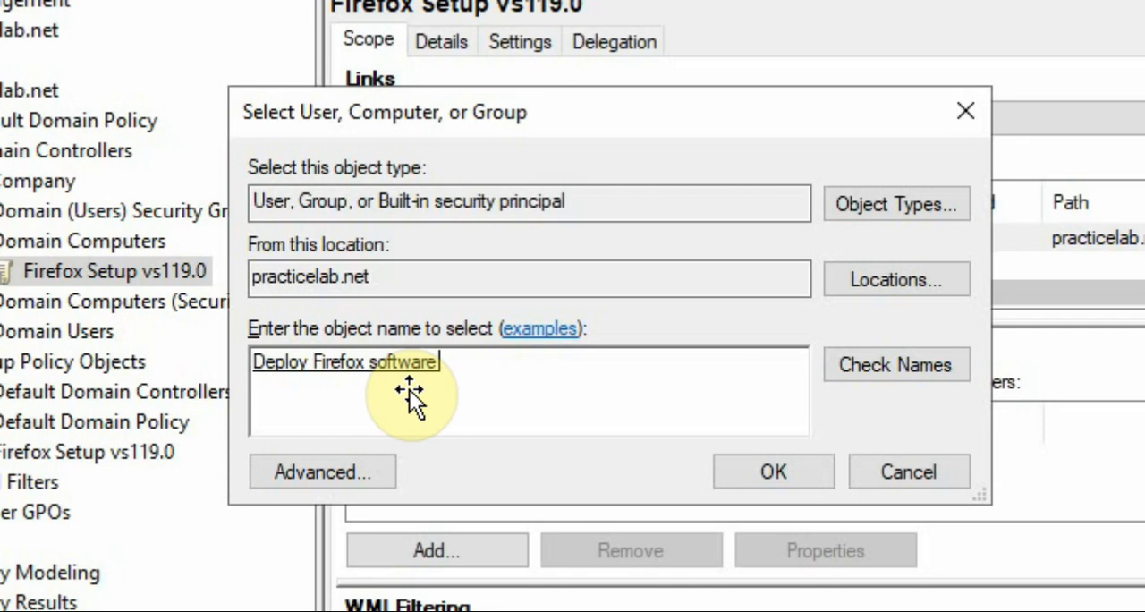
{"action": "left_click", "coordinate": [747, 476]}
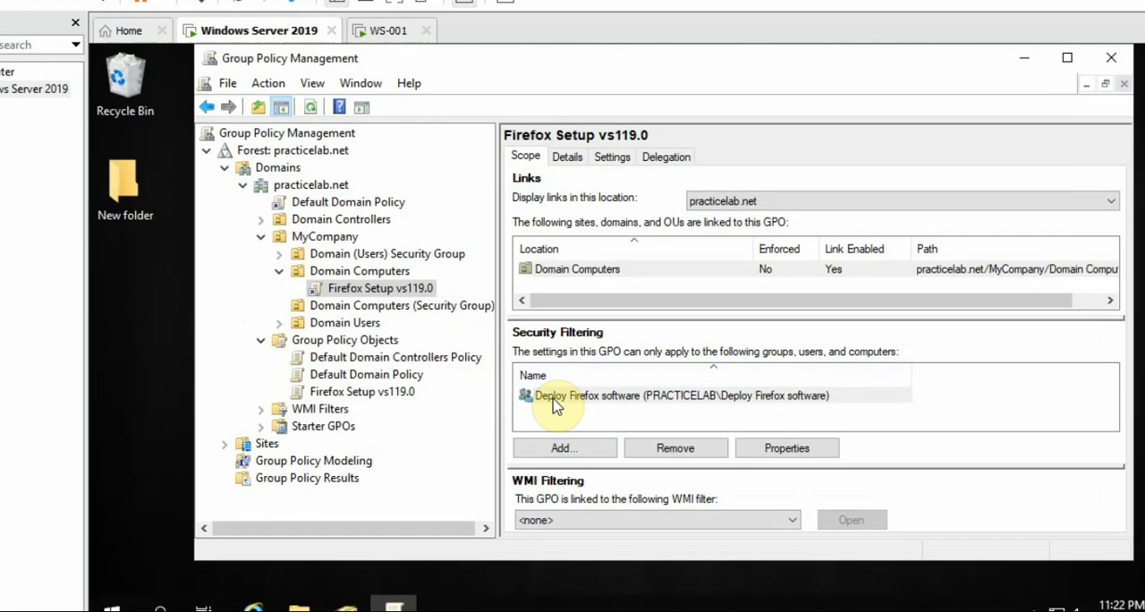
{"action": "left_click", "coordinate": [448, 463]}
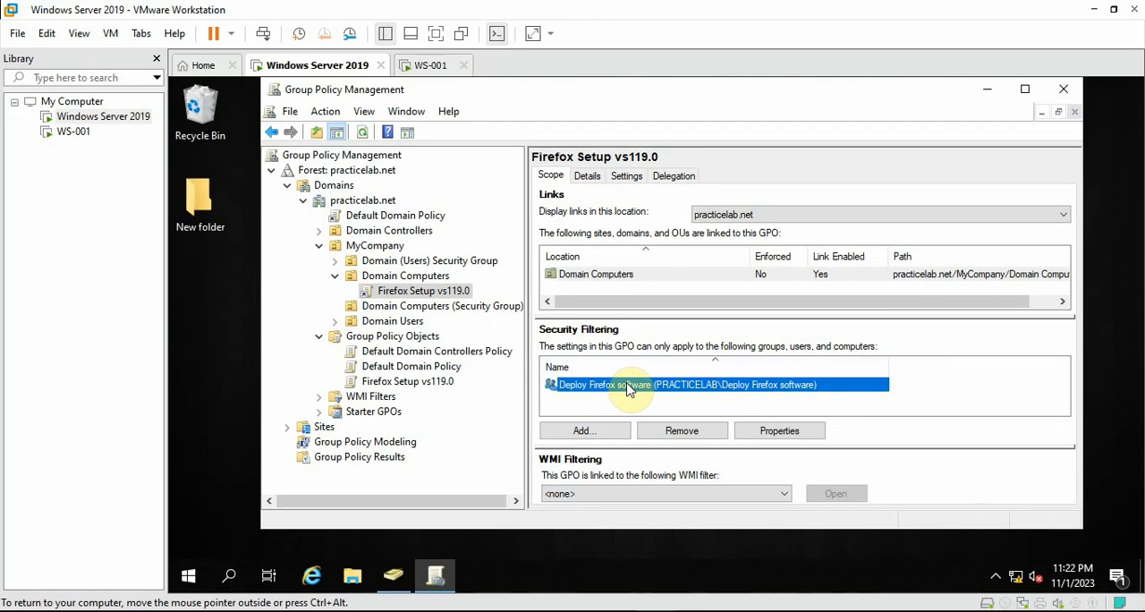
Delegate Read permission on the Firefox Setup vs119.0 GPO to Authenticated Users
{"action": "left_click", "coordinate": [674, 178]}
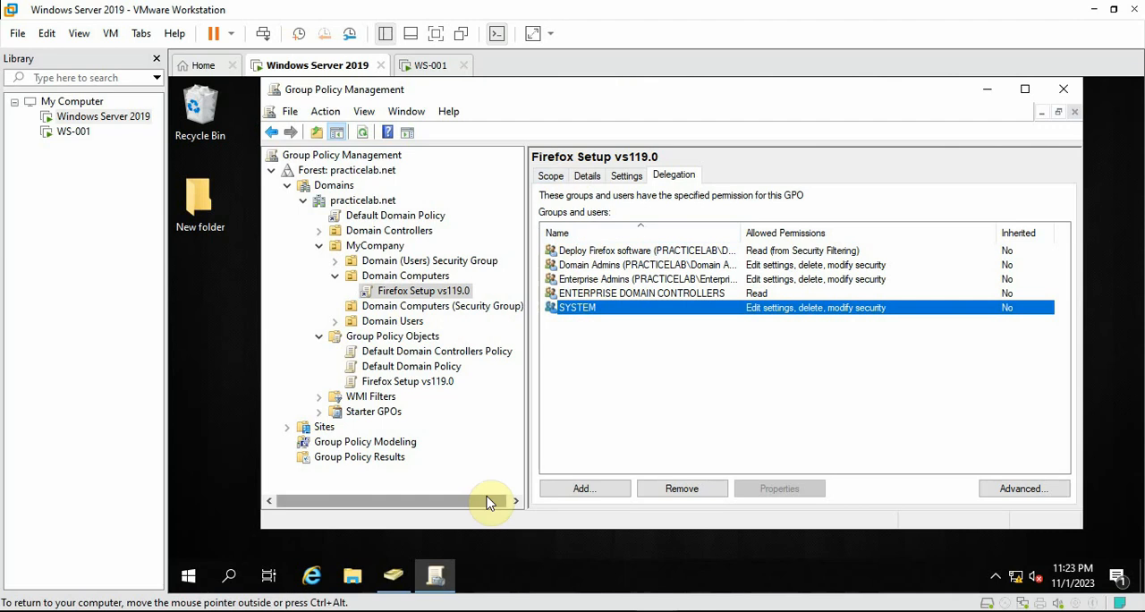
{"action": "left_click", "coordinate": [583, 488]}
{"action": "type", "text": "authenticated users"}
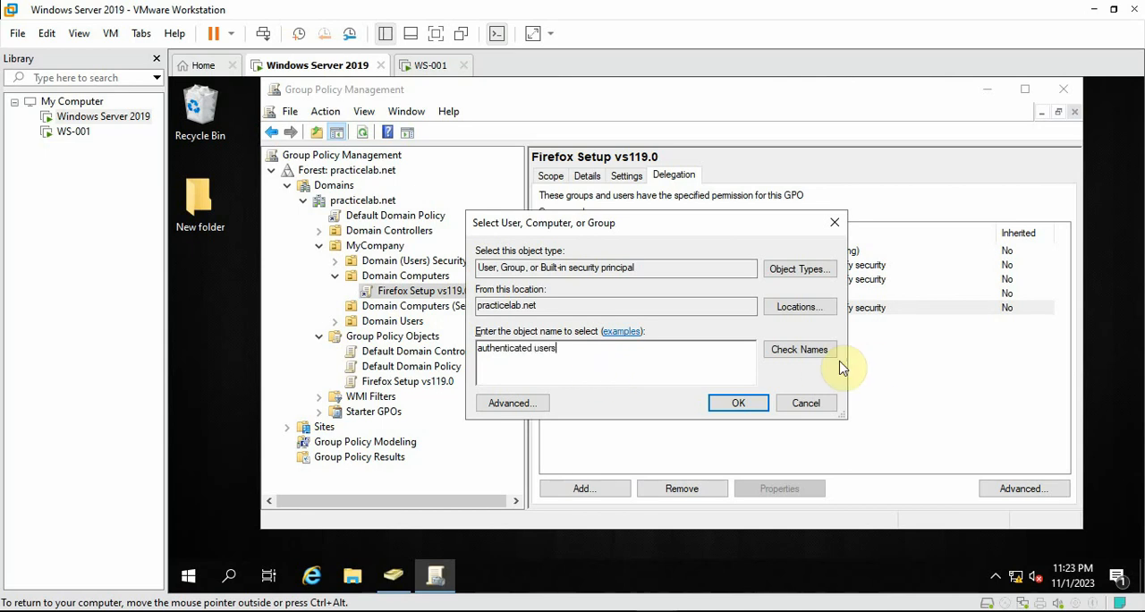
{"action": "left_click", "coordinate": [800, 351]}
{"action": "left_click_drag", "start_coordinate": [542, 358], "coordinate": [439, 333]}
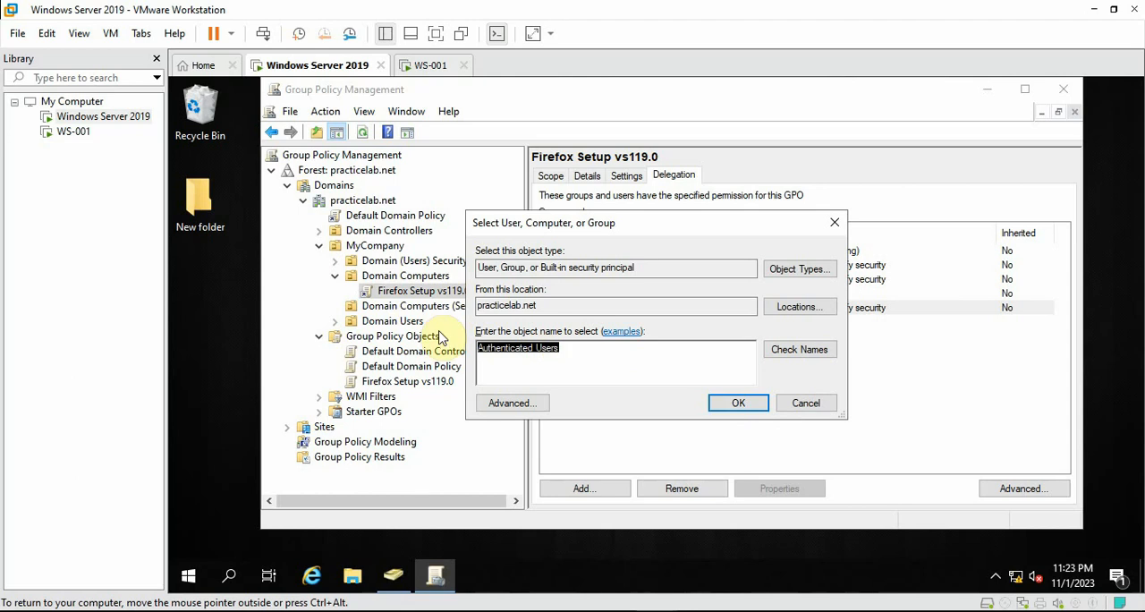
{"action": "left_click", "coordinate": [736, 401]}
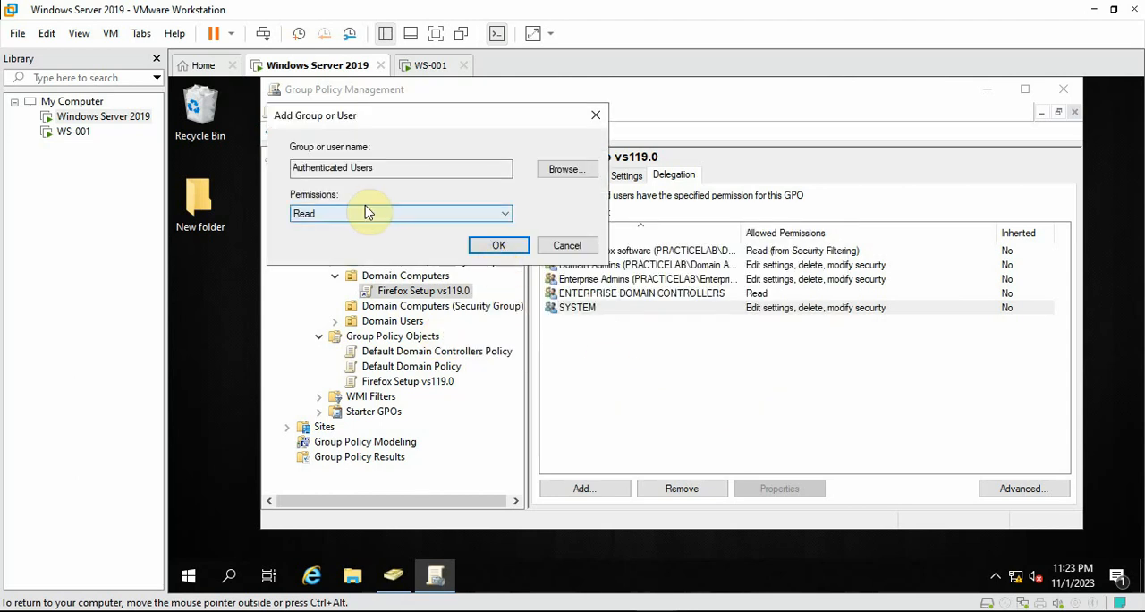
{"action": "left_click", "coordinate": [490, 247]}
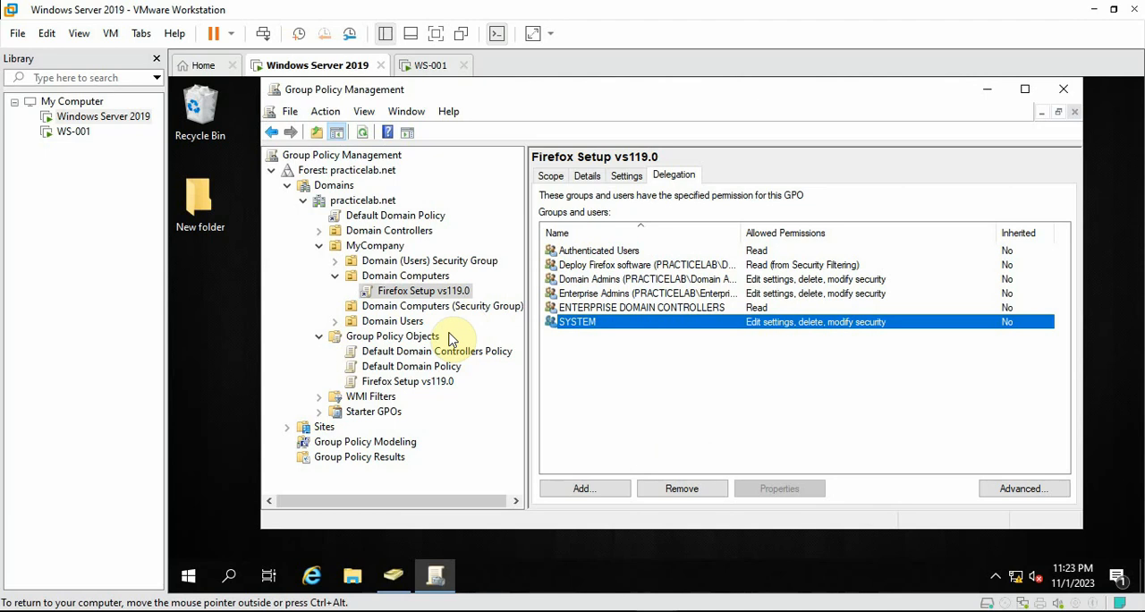
Set the Firefox Setup vs119.0 GPO status to User configuration settings disabled and accept the confirmation
{"action": "left_click", "coordinate": [556, 176]}
{"action": "left_click", "coordinate": [673, 175]}
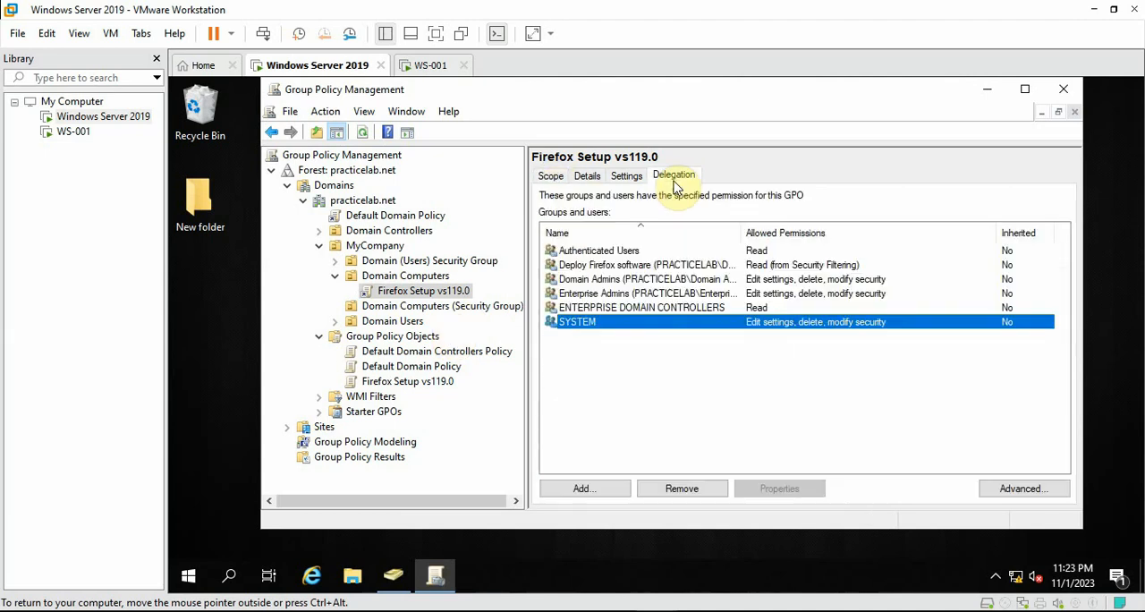
{"action": "left_click", "coordinate": [597, 181]}
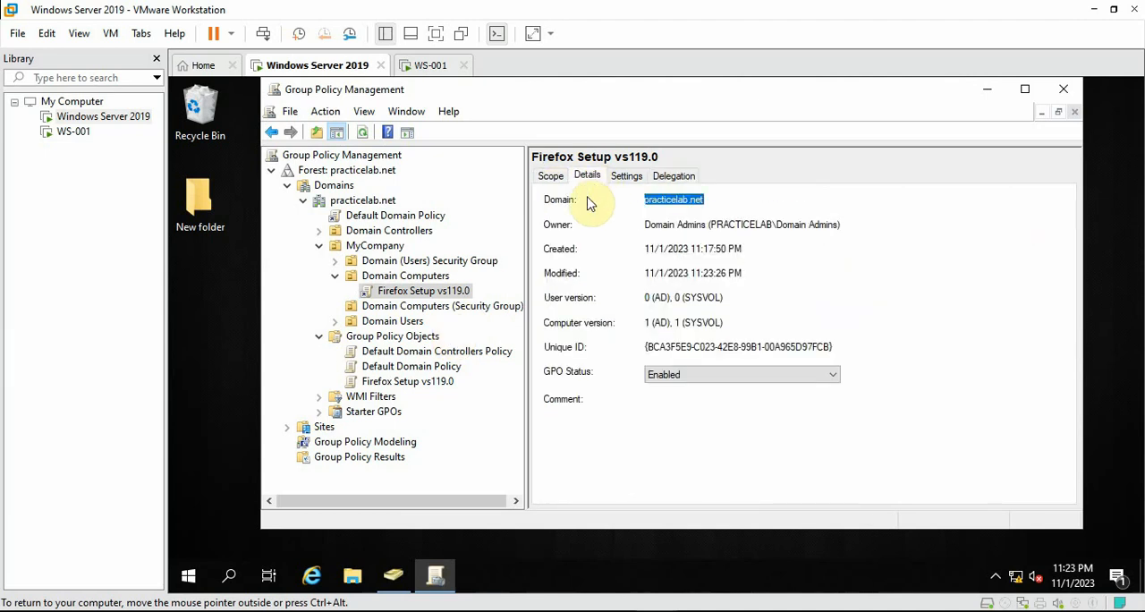
{"action": "left_click", "coordinate": [689, 383]}
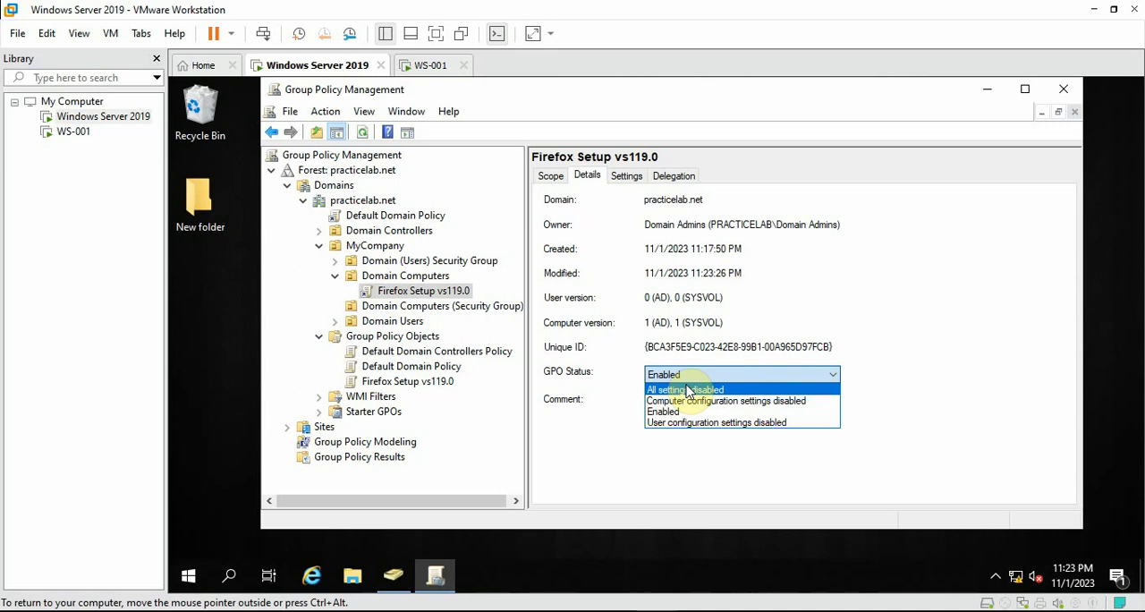
{"action": "left_click", "coordinate": [728, 430]}
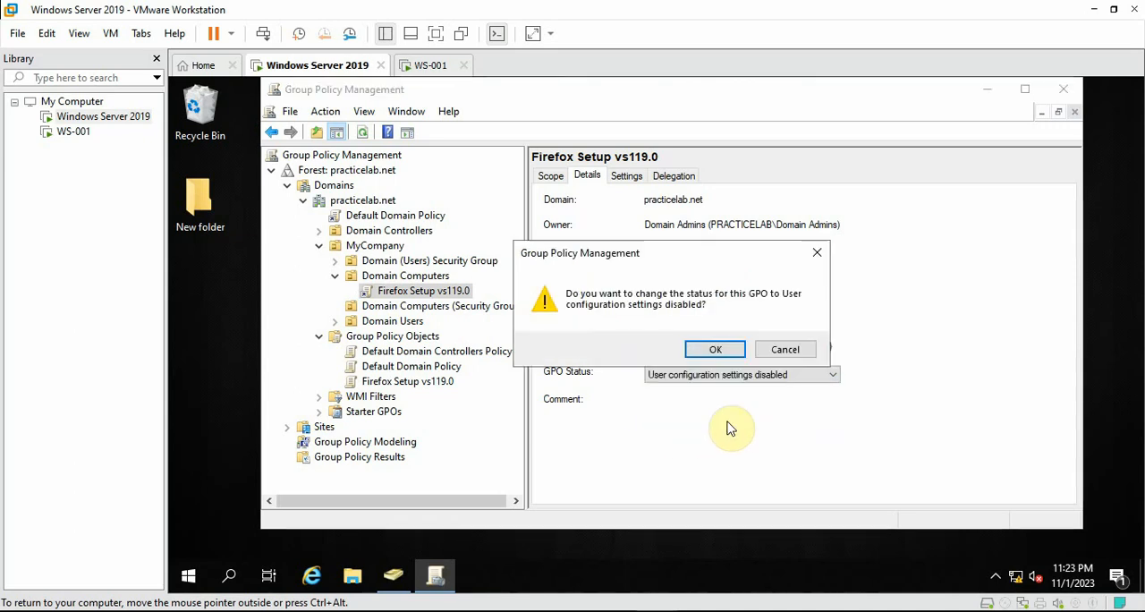
{"action": "left_click", "coordinate": [720, 349]}
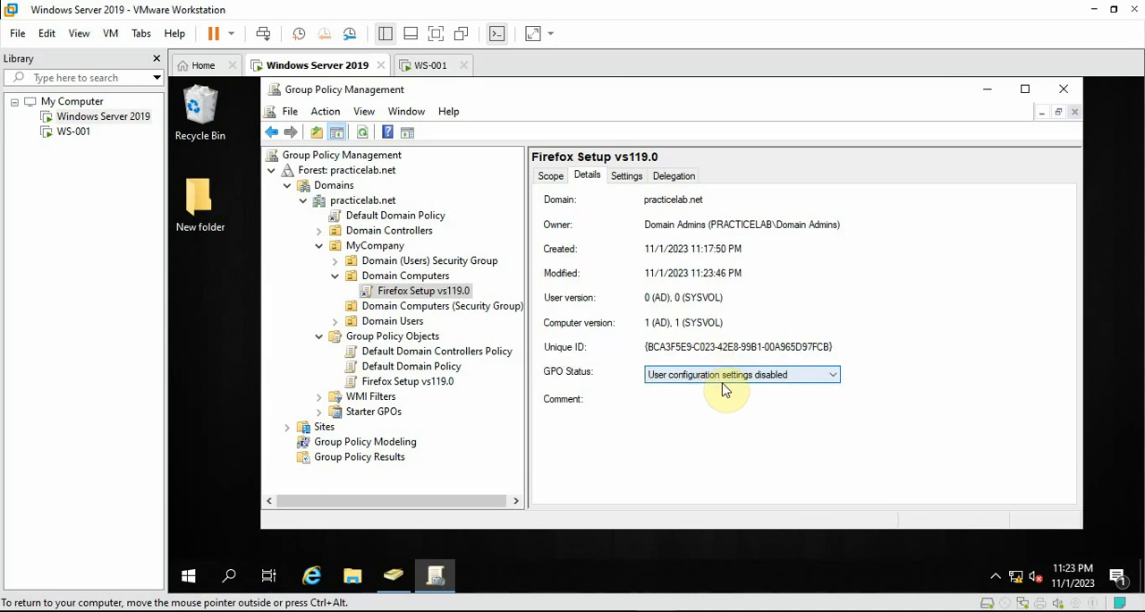
Review the settings report of the Firefox Setup vs119.0 GPO, including the assigned application, permissions and upgrade settings, and return to its scope
{"action": "left_click", "coordinate": [632, 177]}
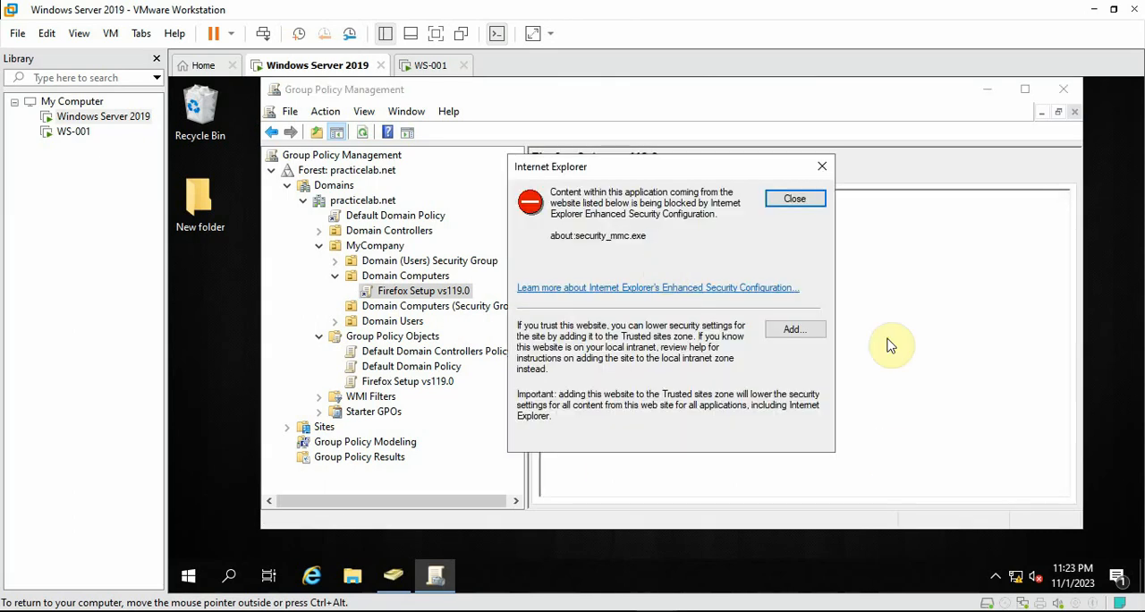
{"action": "left_click", "coordinate": [797, 199]}
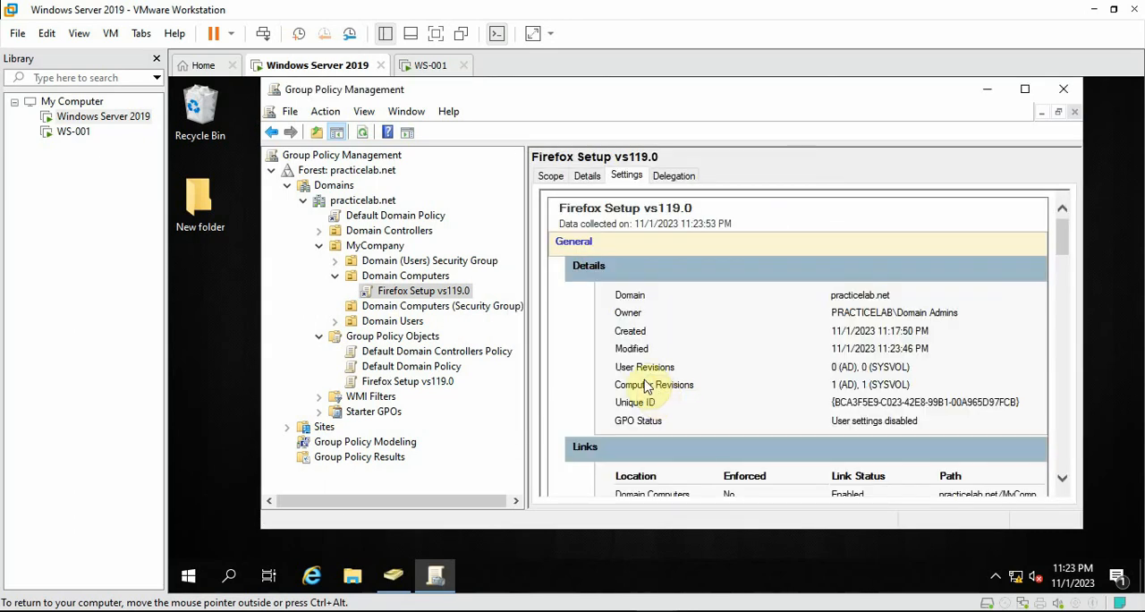
{"action": "scroll", "coordinate": [725, 358], "scroll_direction": "down", "scroll_amount": 6}
{"action": "scroll", "coordinate": [729, 366], "scroll_direction": "down", "scroll_amount": 5}
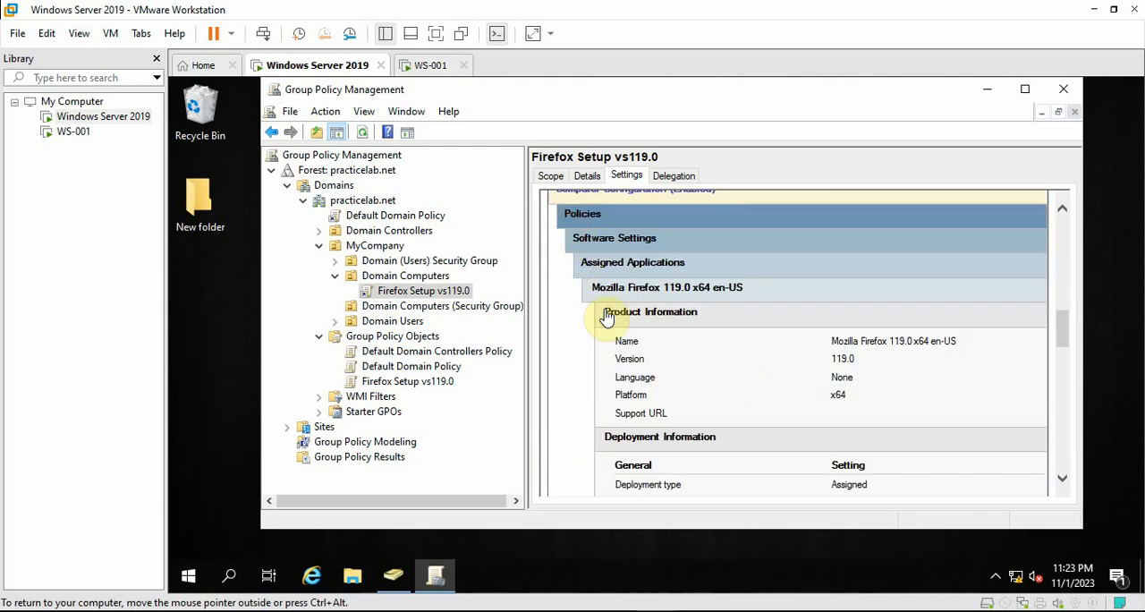
{"action": "scroll", "coordinate": [605, 319], "scroll_direction": "up", "scroll_amount": 1}
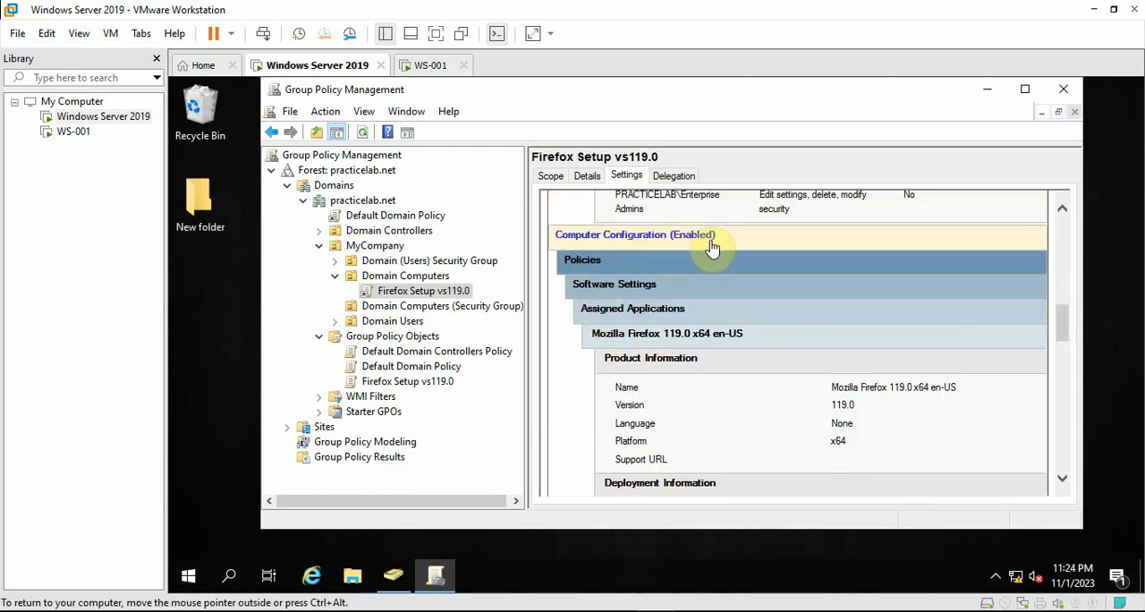
{"action": "scroll", "coordinate": [712, 248], "scroll_direction": "down", "scroll_amount": 1}
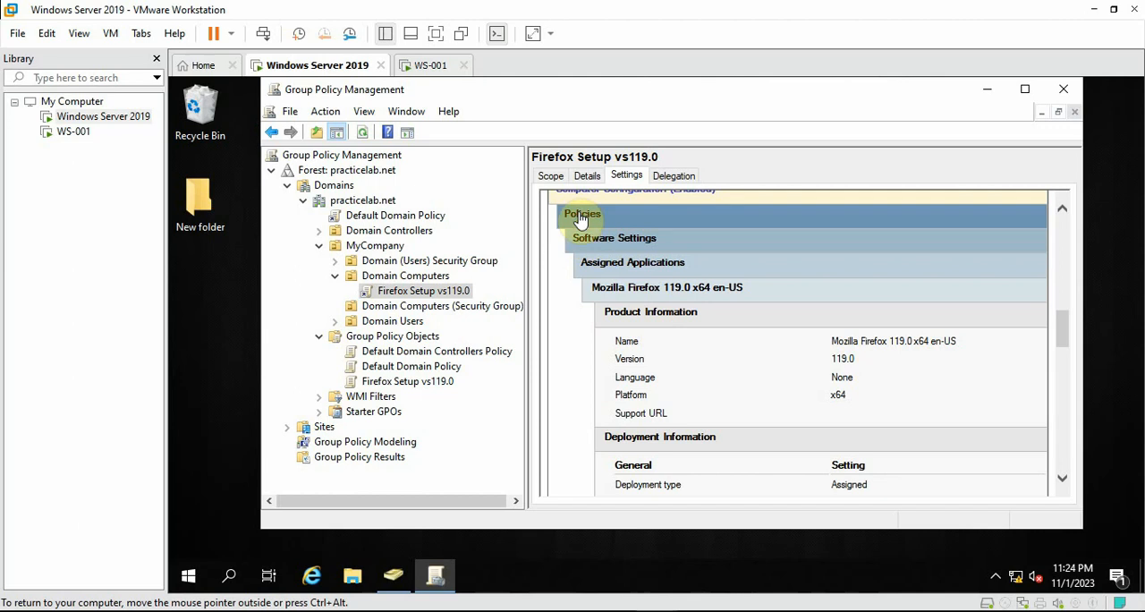
{"action": "scroll", "coordinate": [608, 313], "scroll_direction": "down", "scroll_amount": 9}
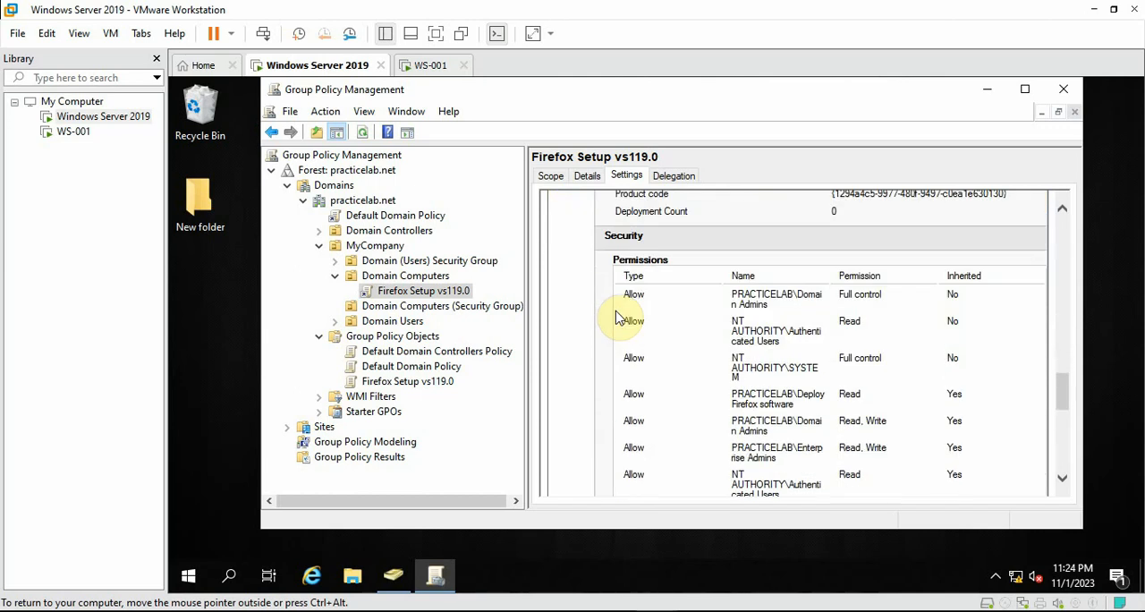
{"action": "scroll", "coordinate": [617, 317], "scroll_direction": "down", "scroll_amount": 6}
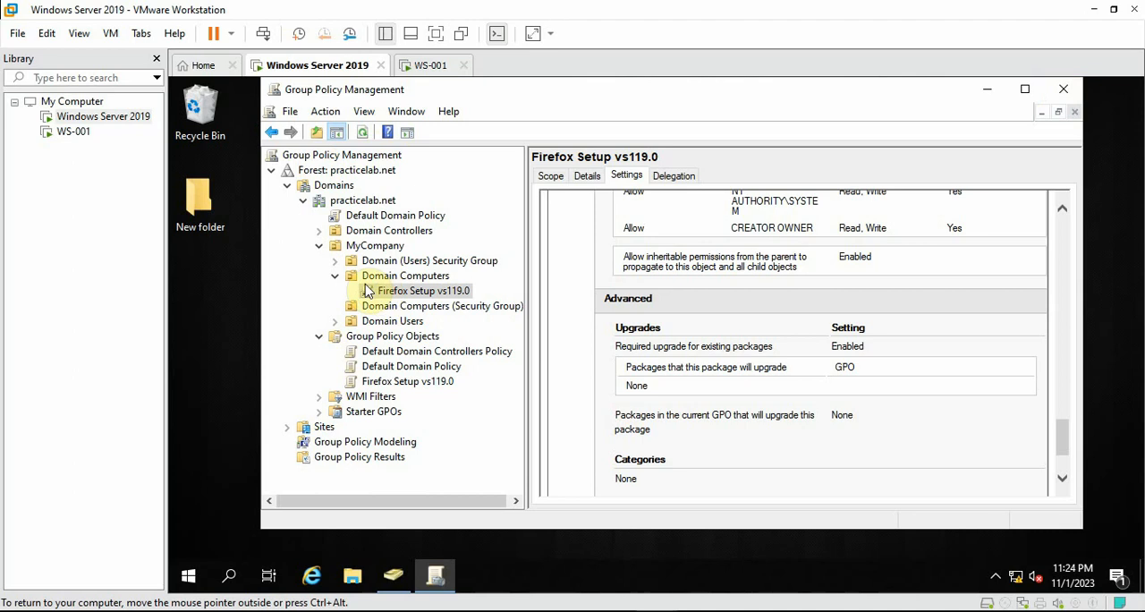
{"action": "left_click", "coordinate": [551, 177]}
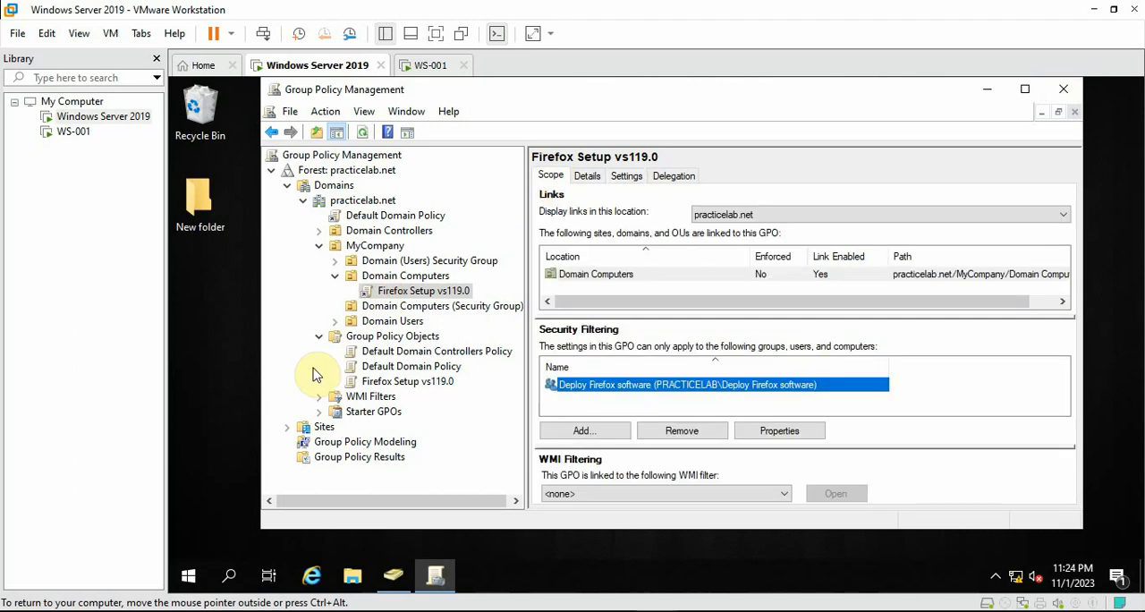
Open Command Prompt on the server and force a Group Policy refresh with gpupdate /force
{"action": "left_click", "coordinate": [231, 579]}
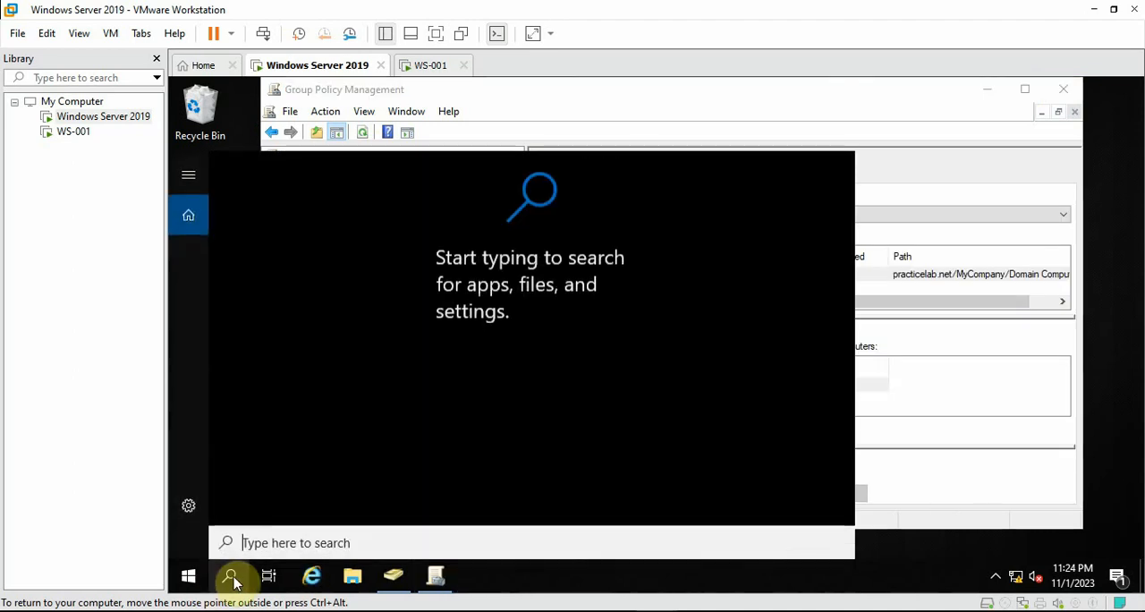
{"action": "type", "text": "cmd"}
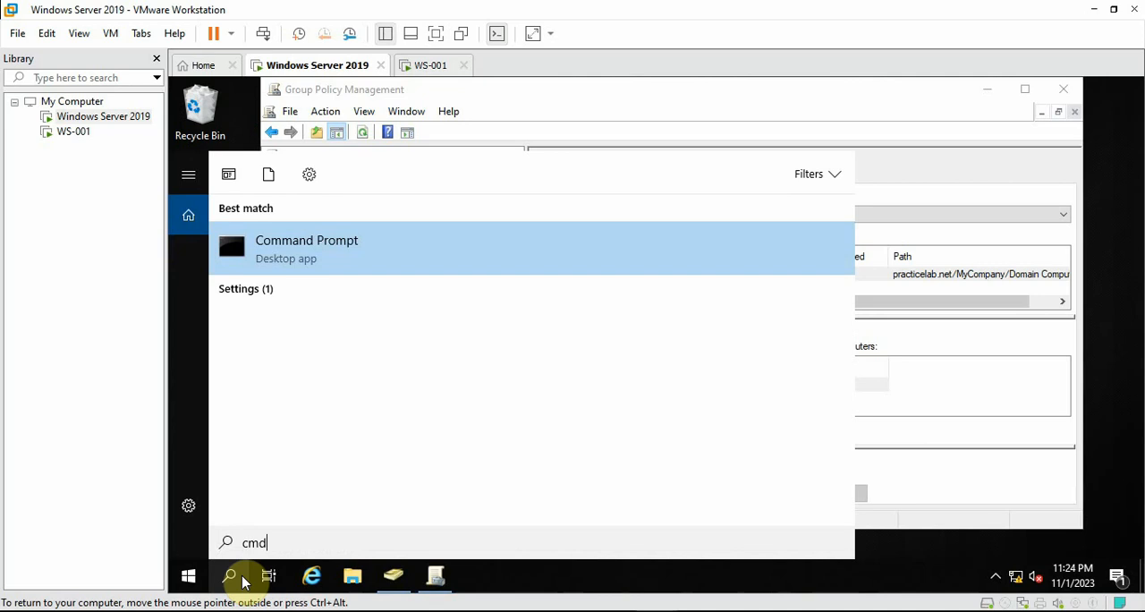
{"action": "key", "text": "Return"}
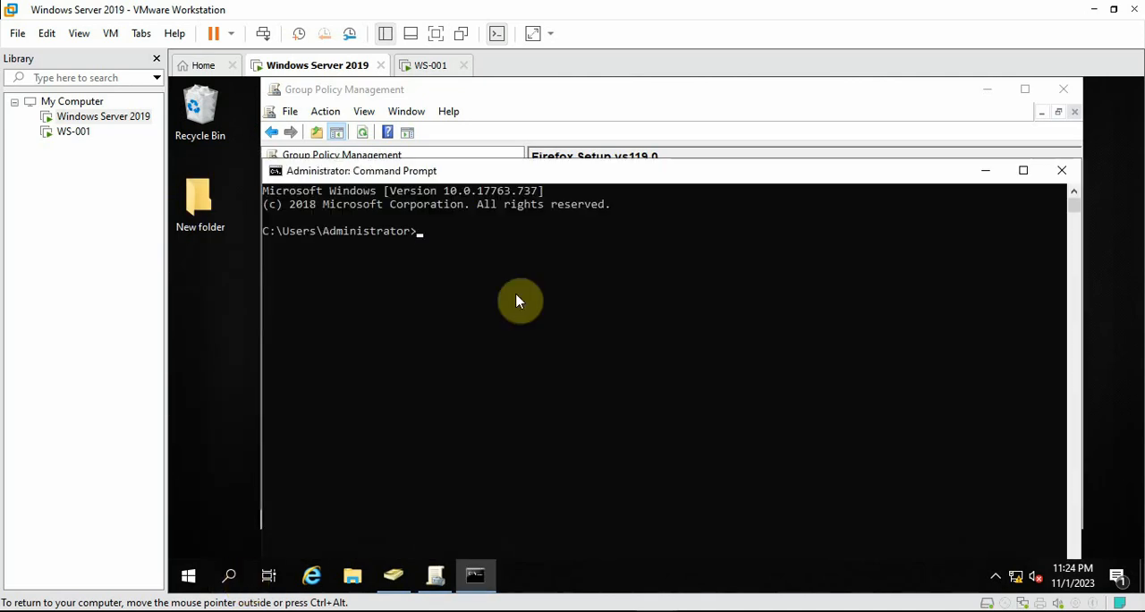
{"action": "left_click_drag", "start_coordinate": [584, 178], "coordinate": [586, 133]}
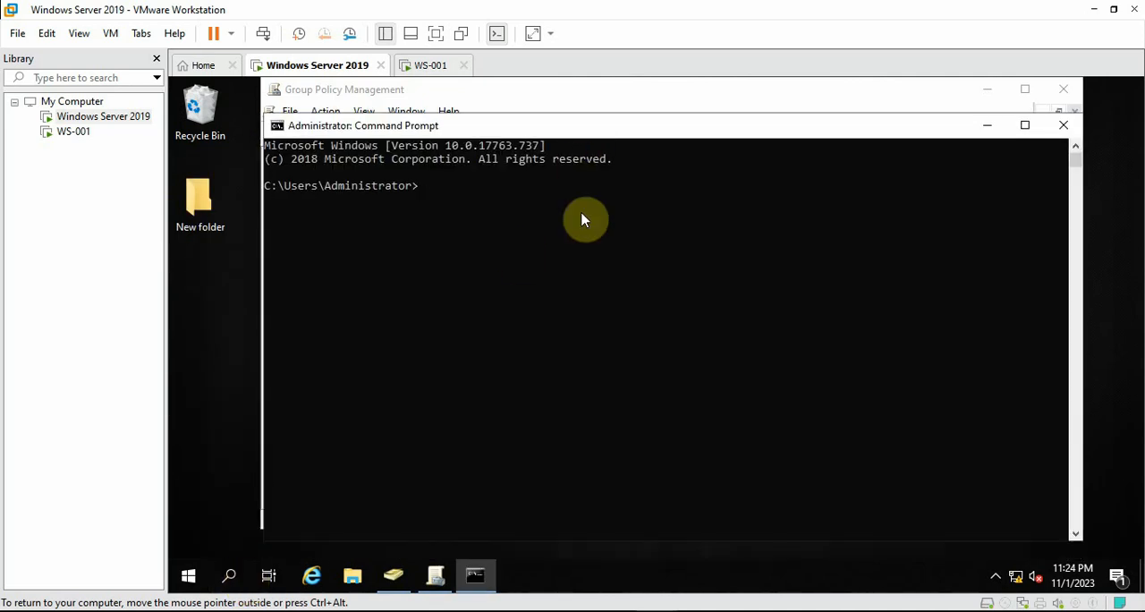
{"action": "type", "text": "gpu"}
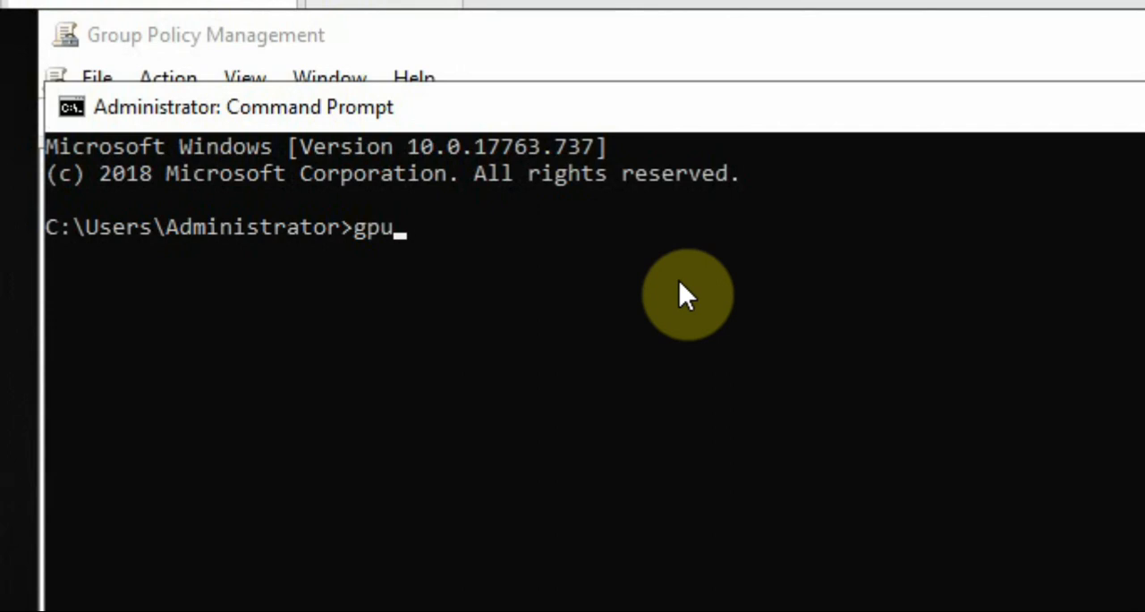
{"action": "type", "text": "pdast"}
{"action": "type", "text": " /force"}
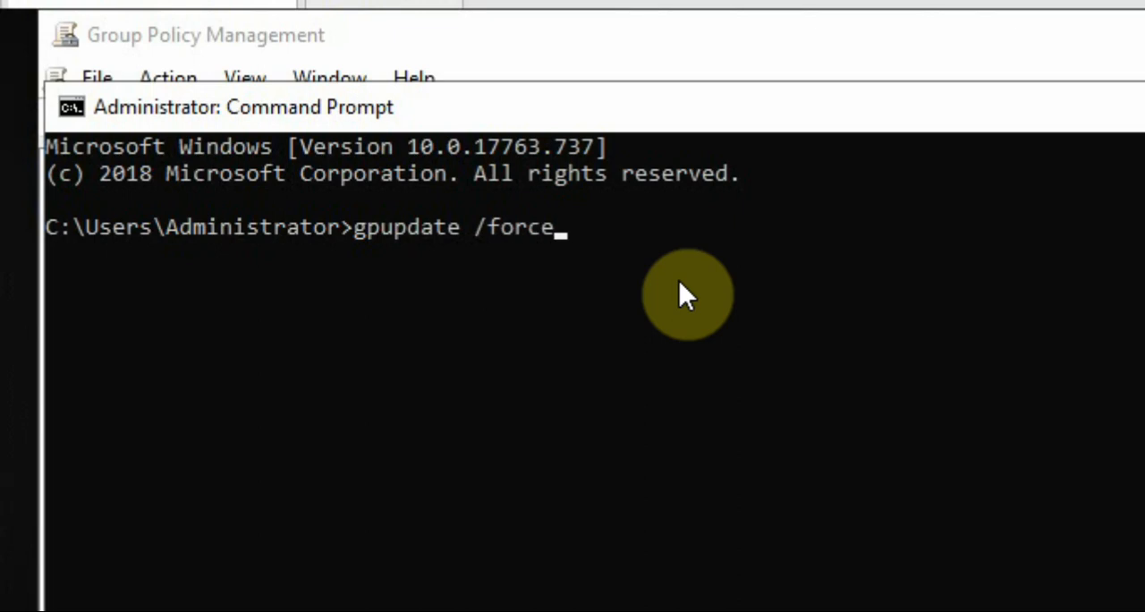
{"action": "key", "text": "Return"}
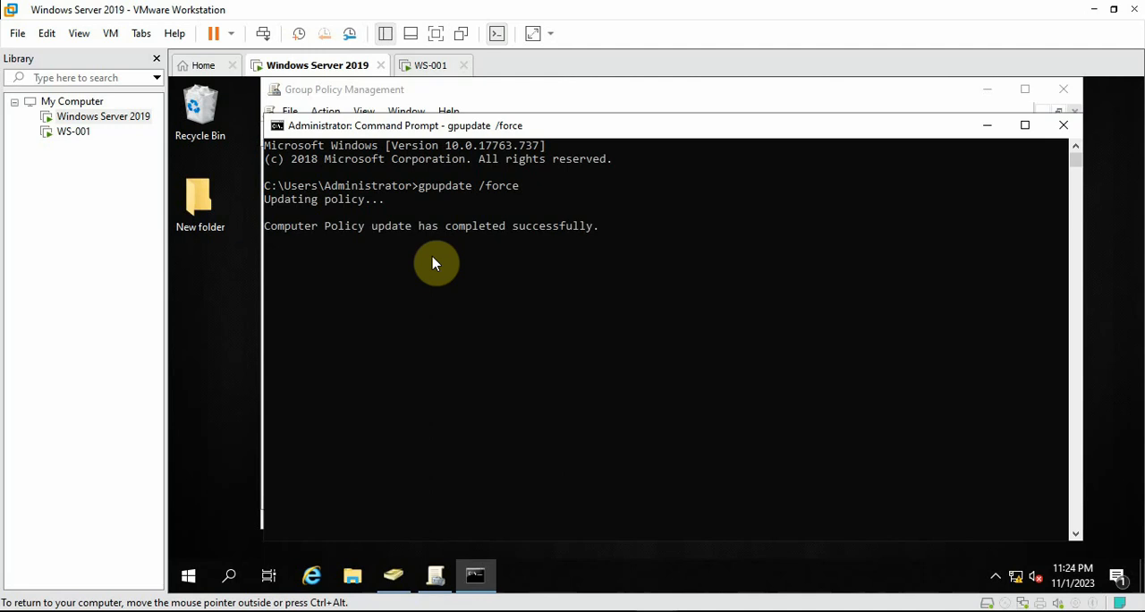
Switch to the WS-001 virtual machine, sign in as user1 with the account password, and refresh the desktop
{"action": "left_click", "coordinate": [439, 67]}
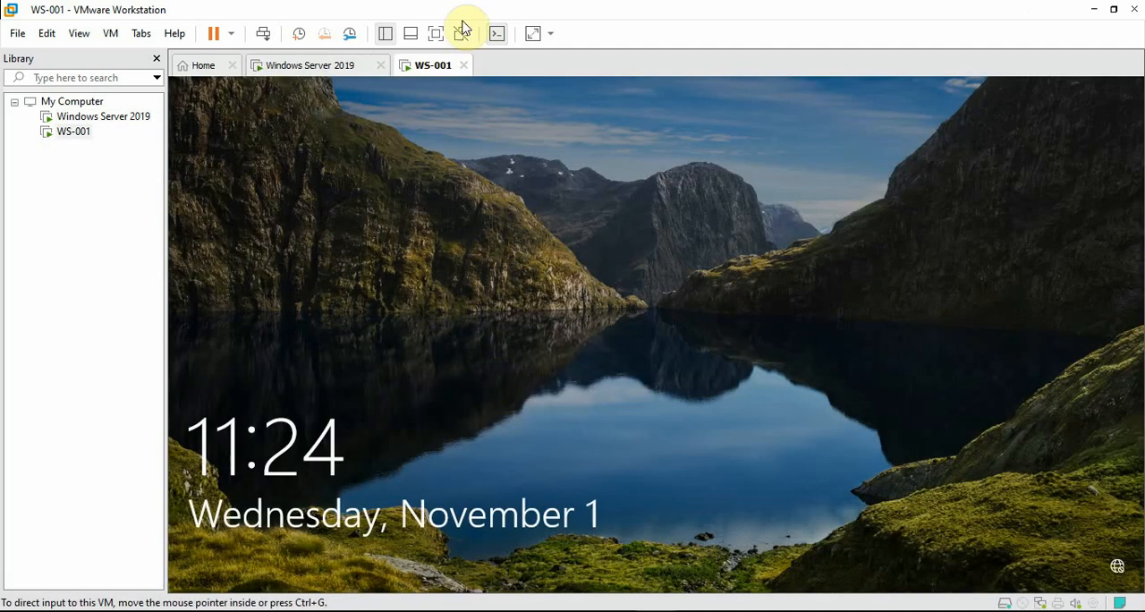
{"action": "left_click_drag", "start_coordinate": [468, 457], "coordinate": [470, 254]}
{"action": "left_click_drag", "start_coordinate": [471, 406], "coordinate": [458, 7]}
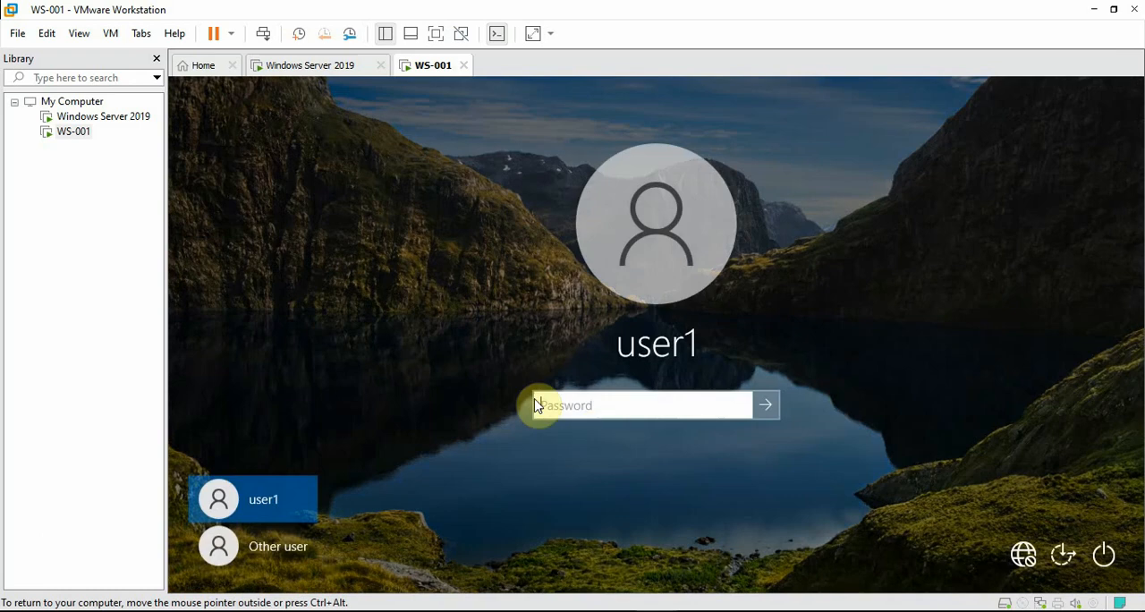
{"action": "type", "text": "•"}
{"action": "key", "text": "BackSpace"}
{"action": "type", "text": "••••"}
{"action": "key", "text": "BackSpace"}
{"action": "key", "text": "BackSpace"}
{"action": "key", "text": "BackSpace"}
{"action": "key", "text": "BackSpace"}
{"action": "type", "text": "••••••"}
{"action": "key", "text": "Return"}
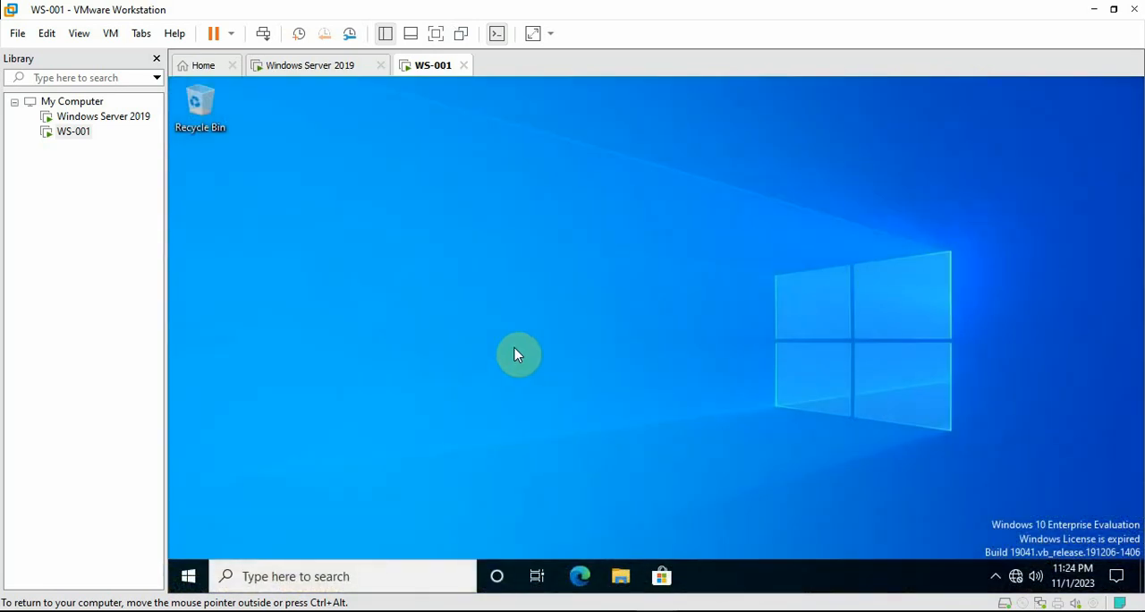
{"action": "right_click", "coordinate": [514, 355]}
{"action": "left_click", "coordinate": [575, 397]}
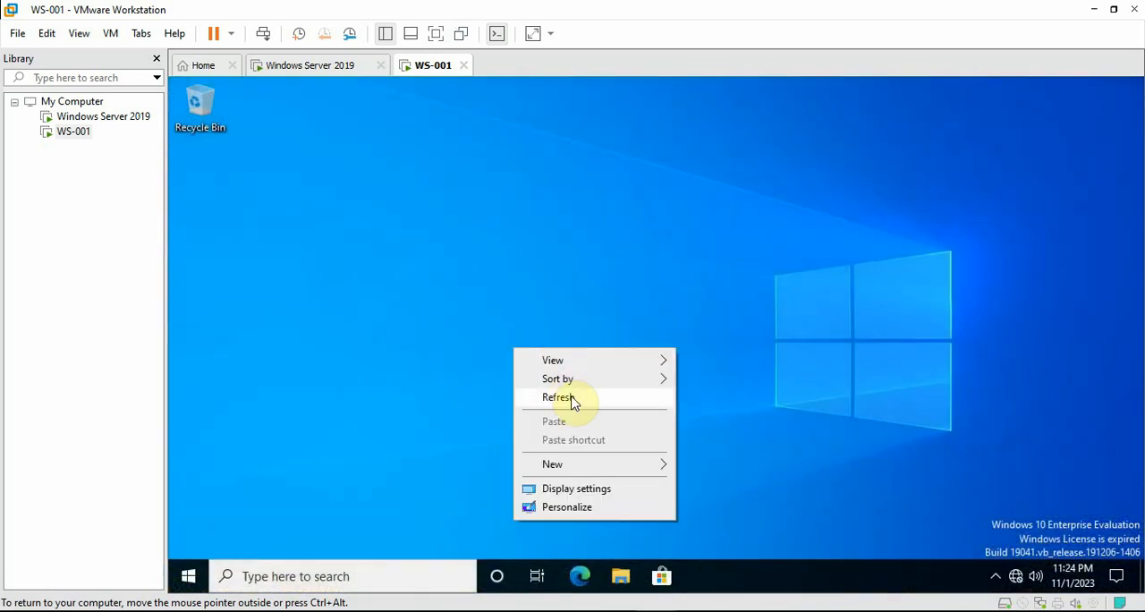
Open Command Prompt on WS-001 and force a Group Policy refresh with gpupdate /force
{"action": "left_click", "coordinate": [257, 576]}
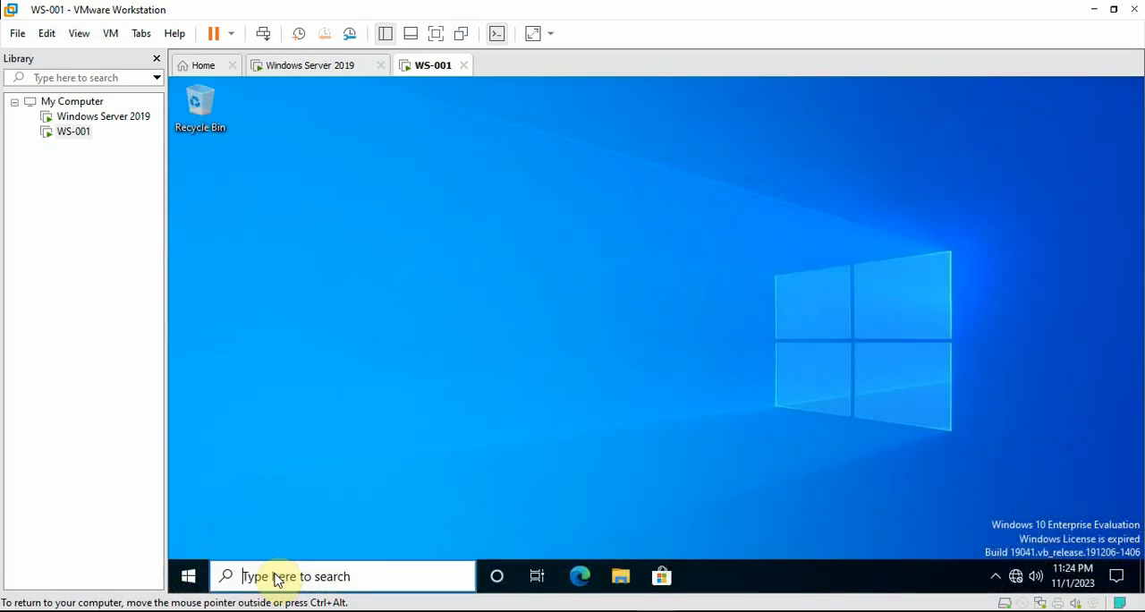
{"action": "type", "text": "cmd"}
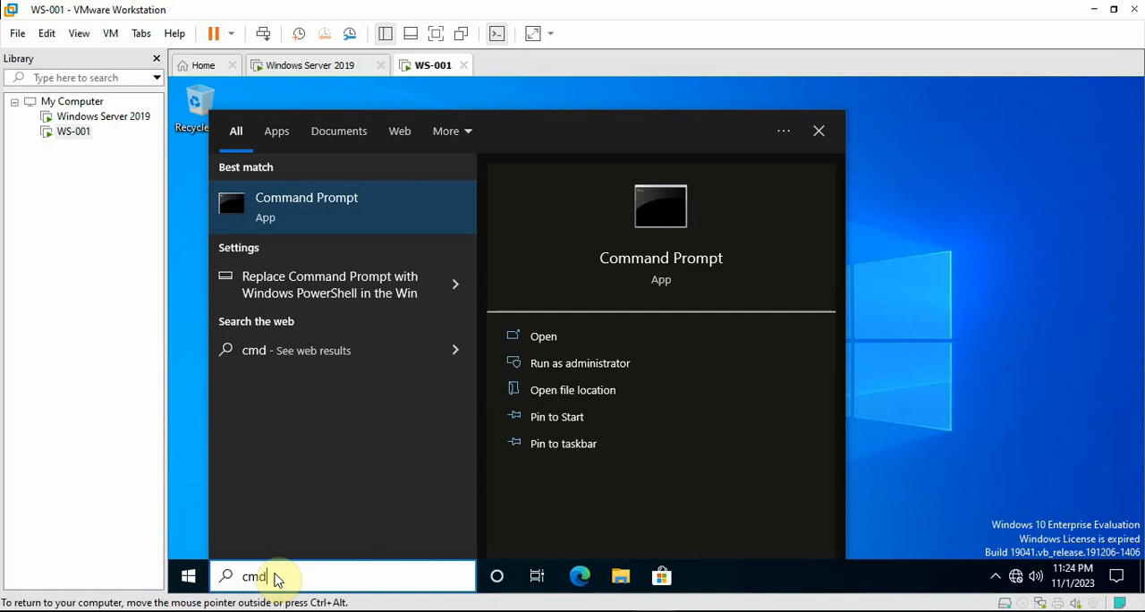
{"action": "key", "text": "Return"}
{"action": "left_click_drag", "start_coordinate": [525, 179], "coordinate": [519, 140]}
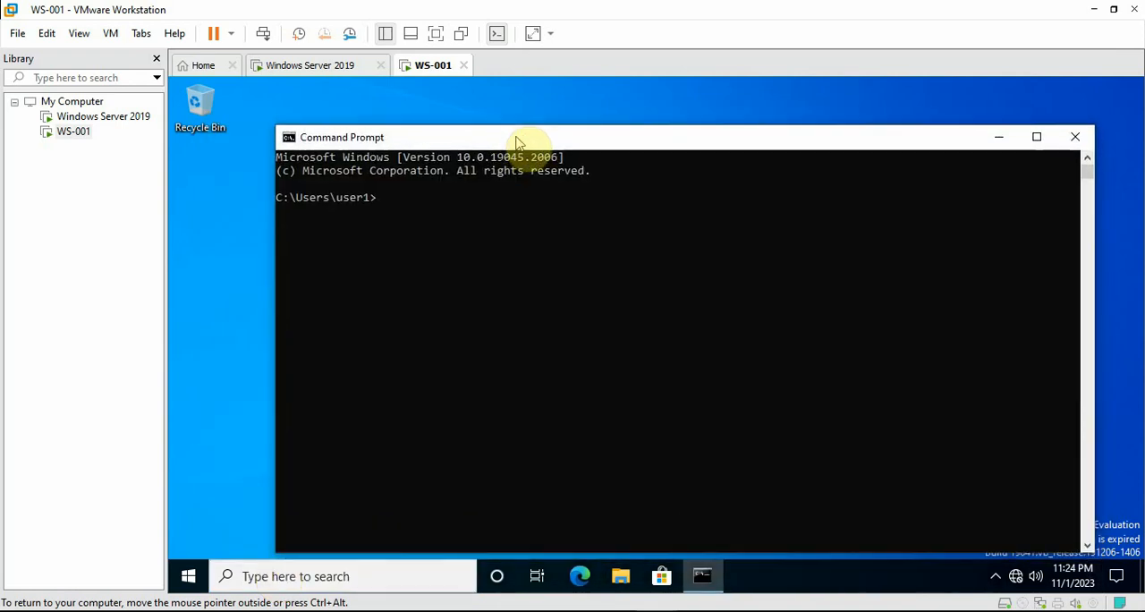
{"action": "left_click", "coordinate": [578, 223]}
{"action": "type", "text": "u"}
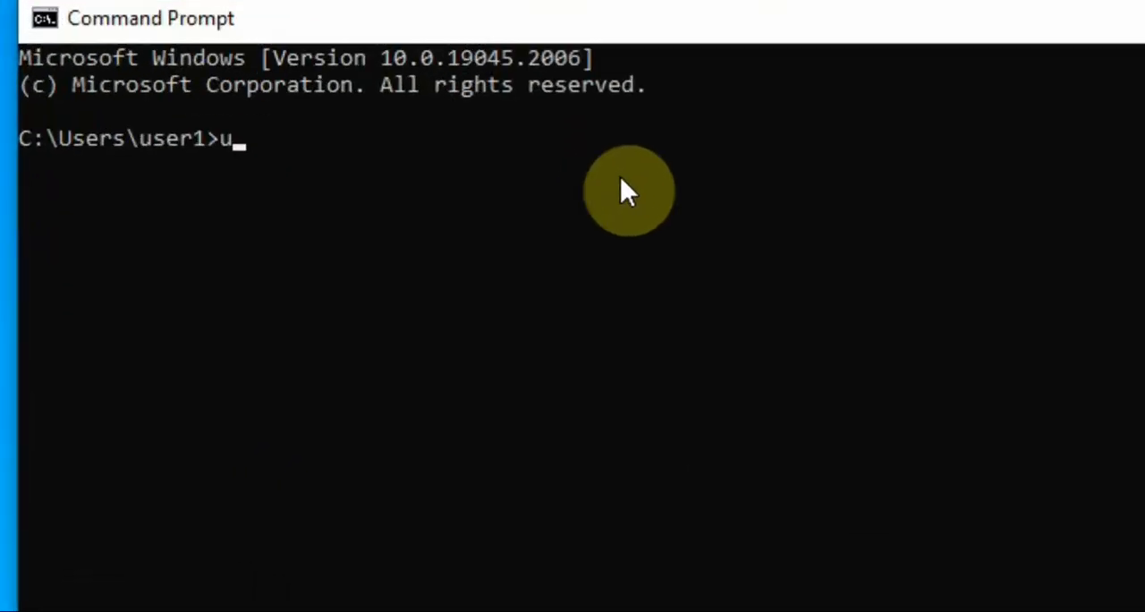
{"action": "key", "text": "BackSpace"}
{"action": "type", "text": "gpupdate /forc"}
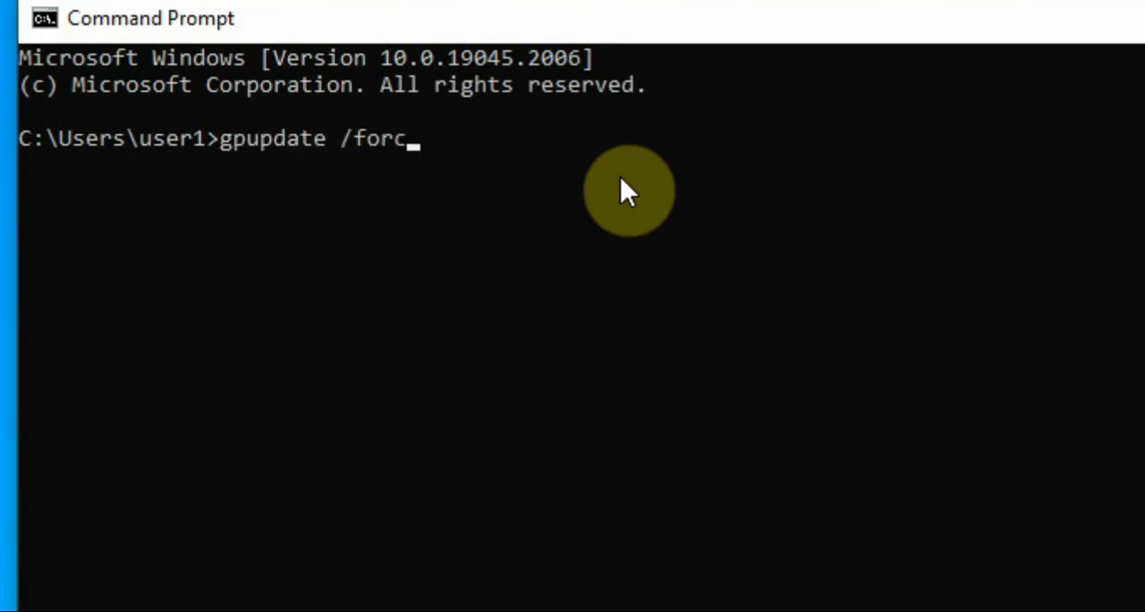
{"action": "type", "text": "e"}
{"action": "key", "text": "Return"}
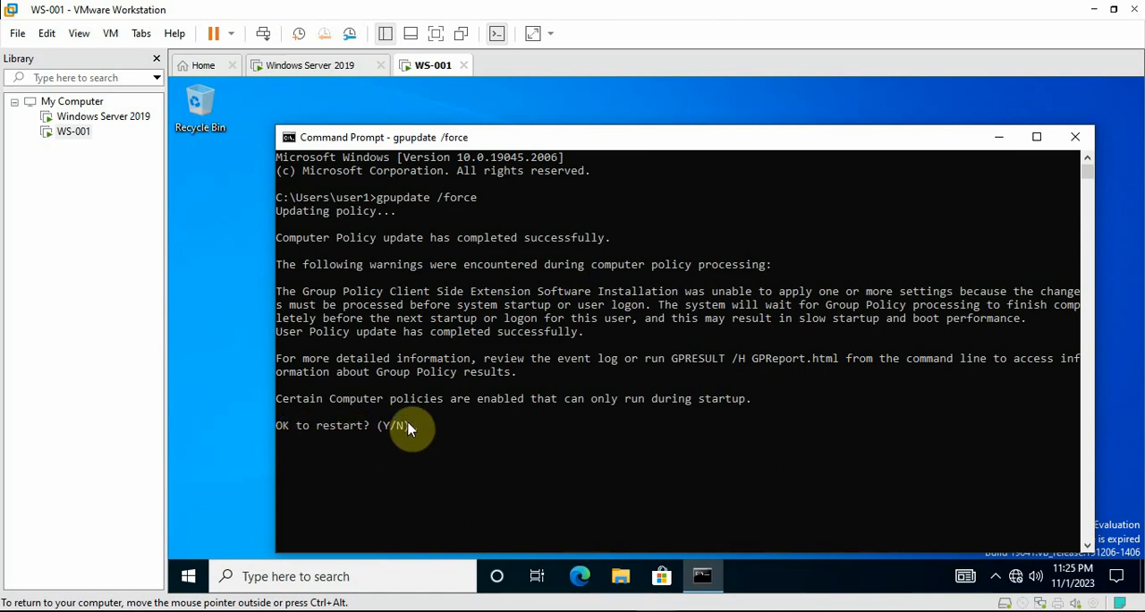
Answer y to the restart question of the policy update and dismiss the sign-out notice
{"action": "type", "text": "y"}
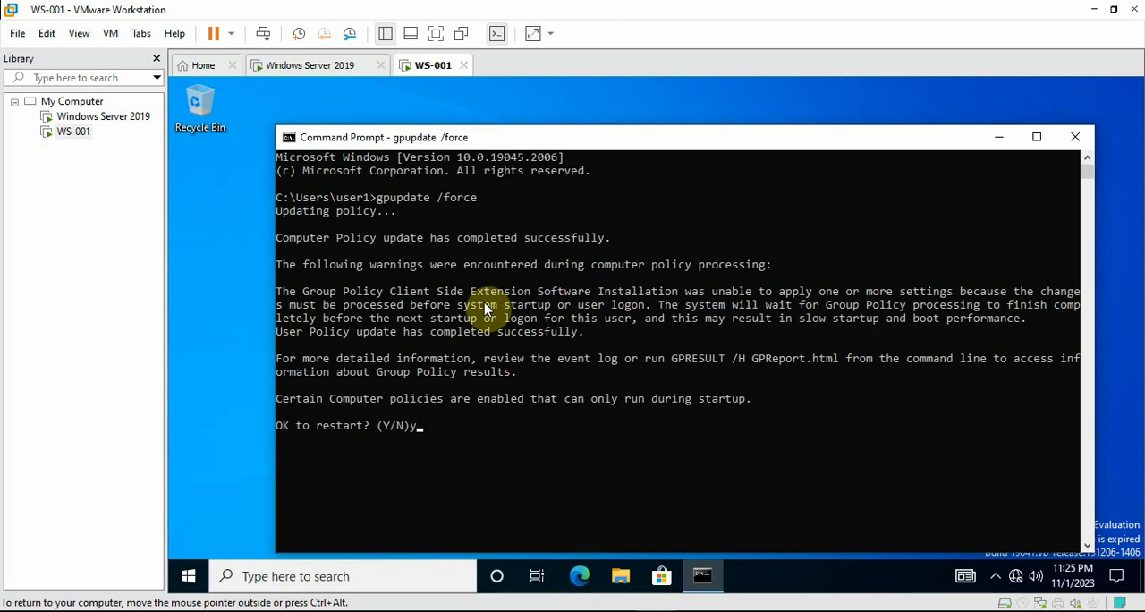
{"action": "key", "text": "Return"}
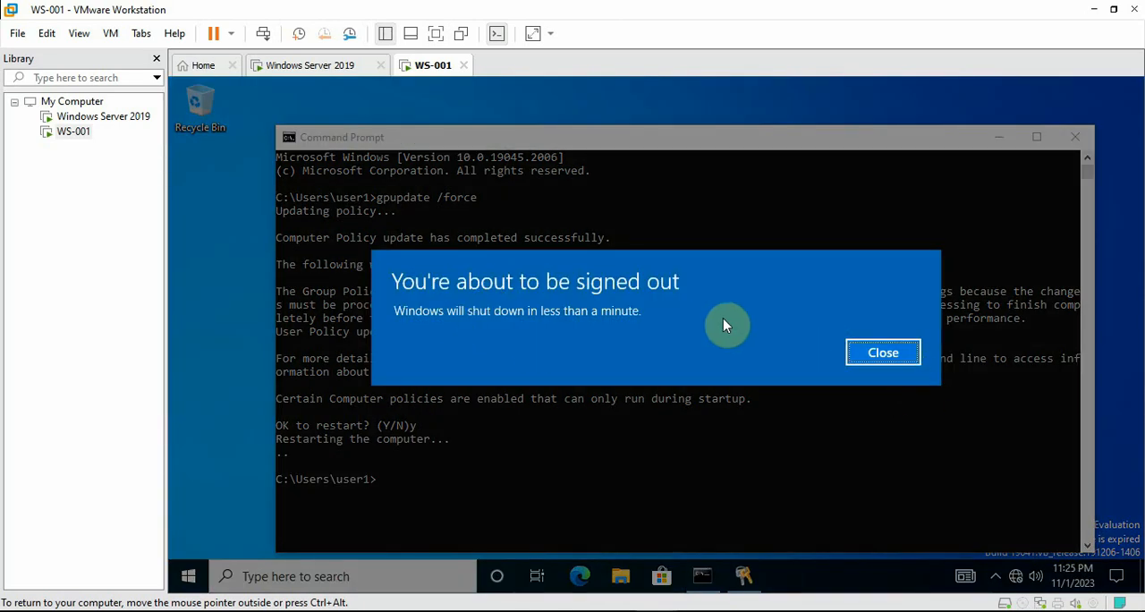
{"action": "left_click", "coordinate": [861, 351]}
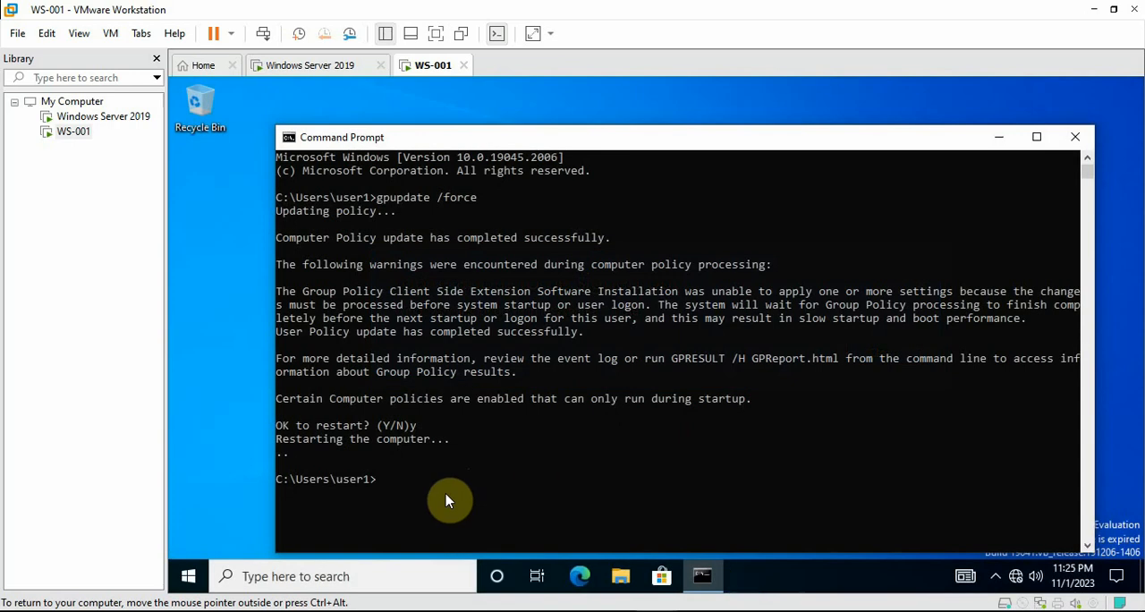
Restart WS-001 from the command line with the shutdown command
{"action": "left_click", "coordinate": [438, 499]}
{"action": "type", "text": "restat"}
{"action": "key", "text": "BackSpace"}
{"action": "key", "text": "BackSpace"}
{"action": "key", "text": "BackSpace"}
{"action": "type", "text": "shutd"}
{"action": "type", "text": "/"}
{"action": "key", "text": "Return"}
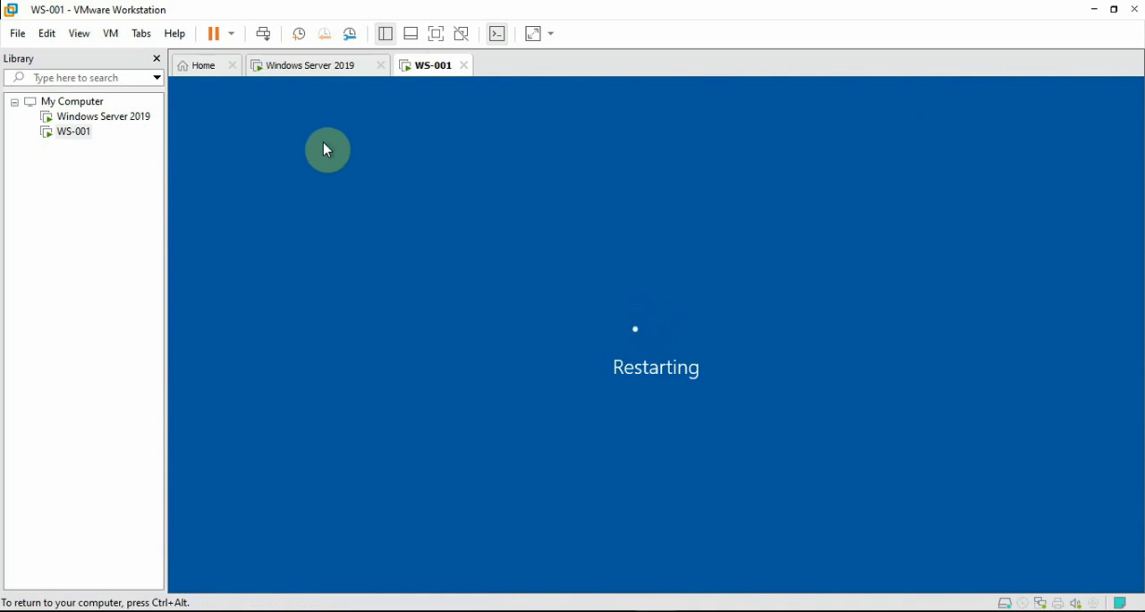
{"action": "key", "text": "ctrl+alt"}
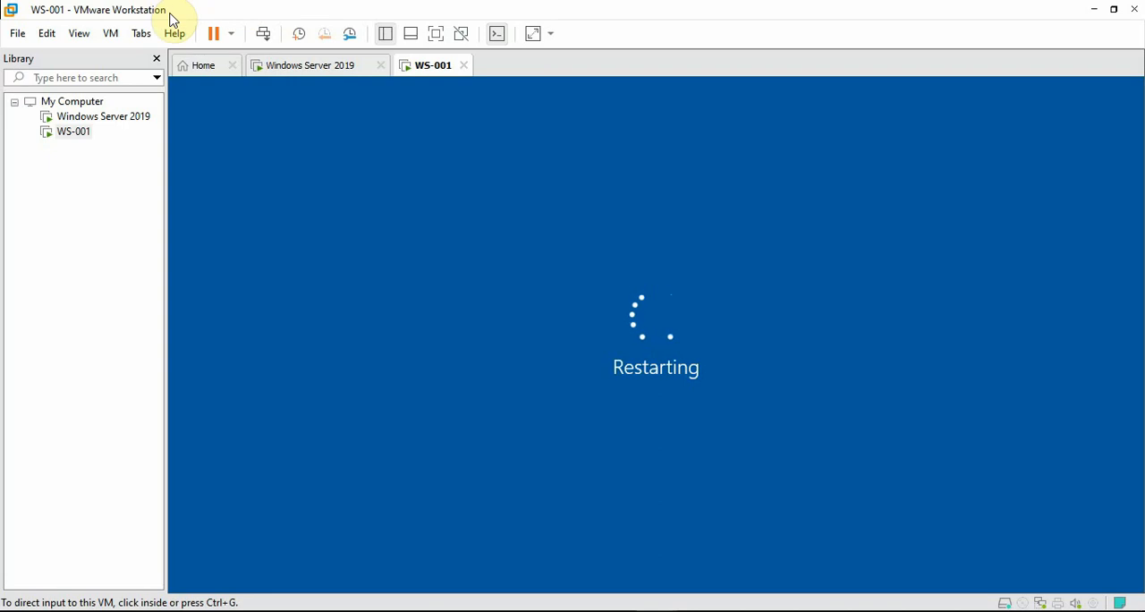
{"action": "left_click", "coordinate": [227, 84]}
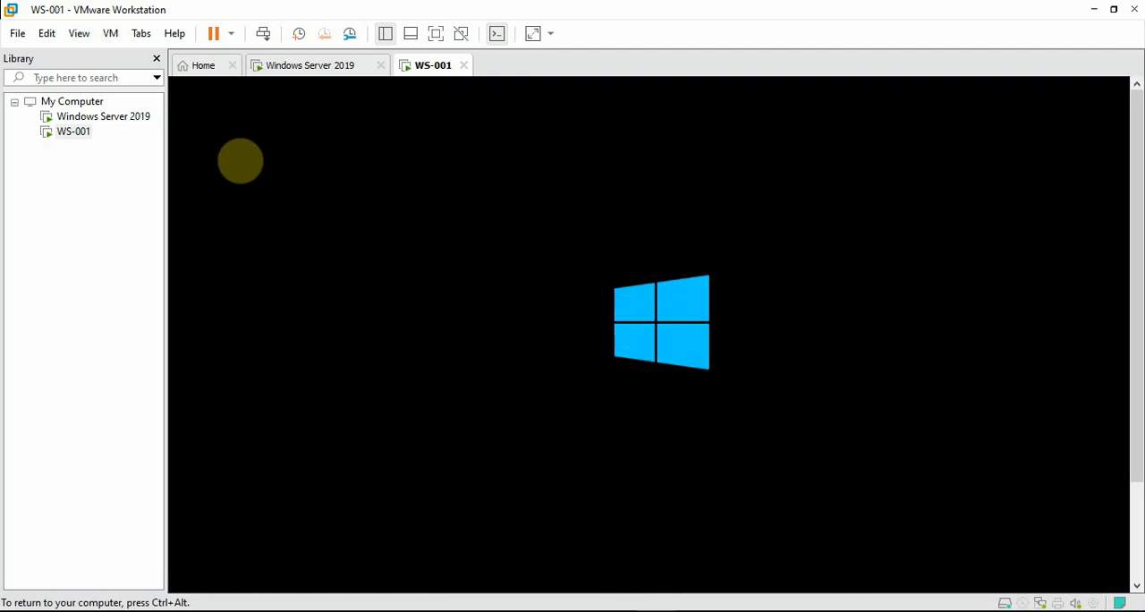
{"action": "key", "text": "ctrl+alt"}
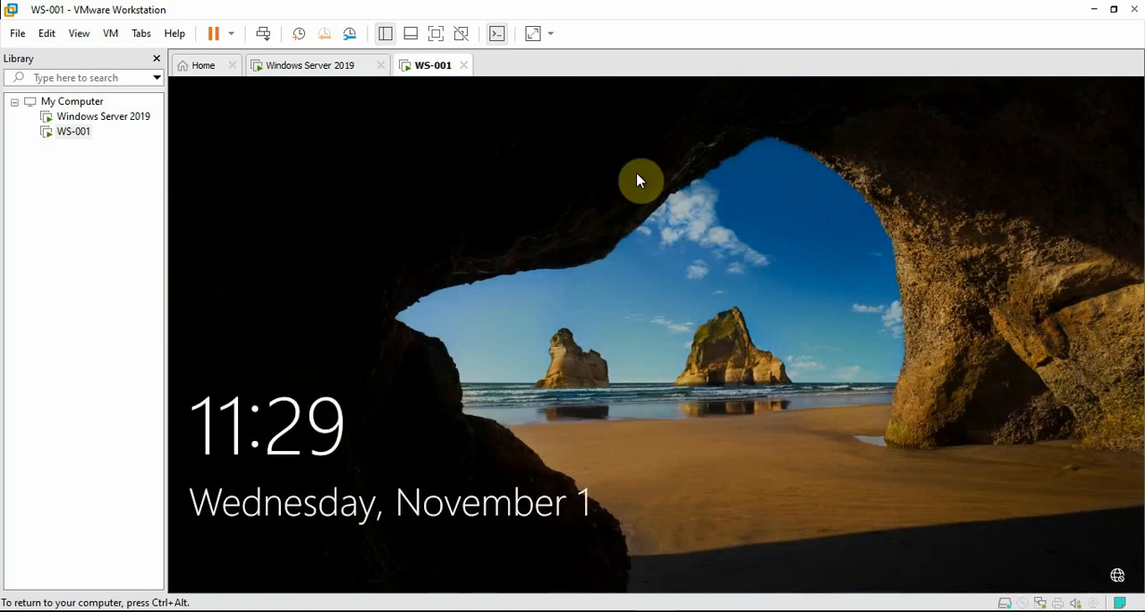
Unlock the WS-001 sign-in screen and sign in as user1 with the account password
{"action": "left_click_drag", "start_coordinate": [639, 455], "coordinate": [686, 216]}
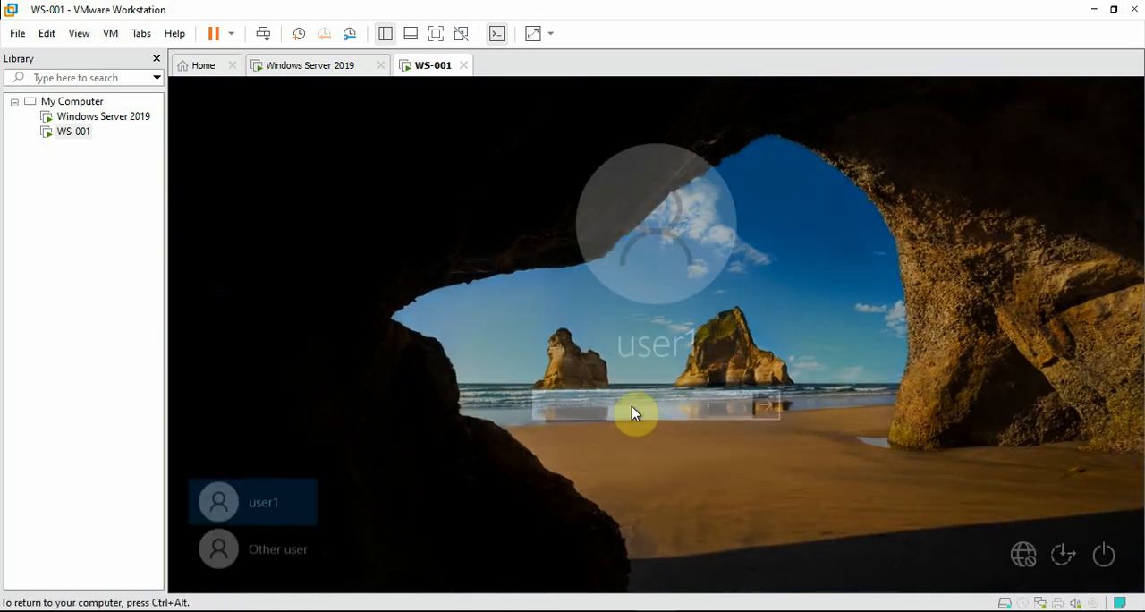
{"action": "type", "text": "••••••••"}
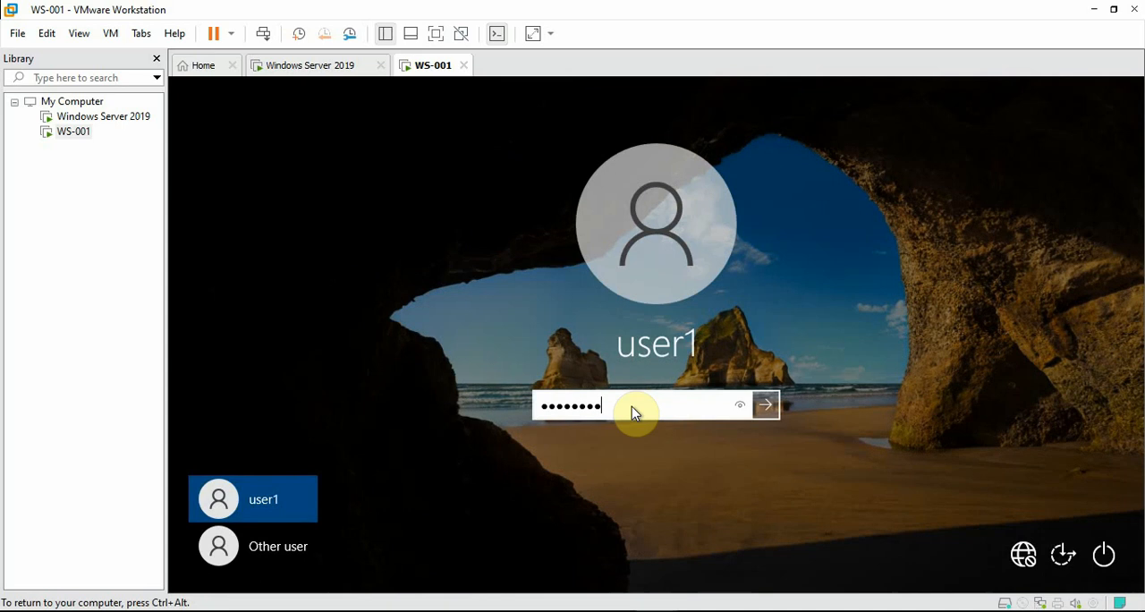
{"action": "key", "text": "Return"}
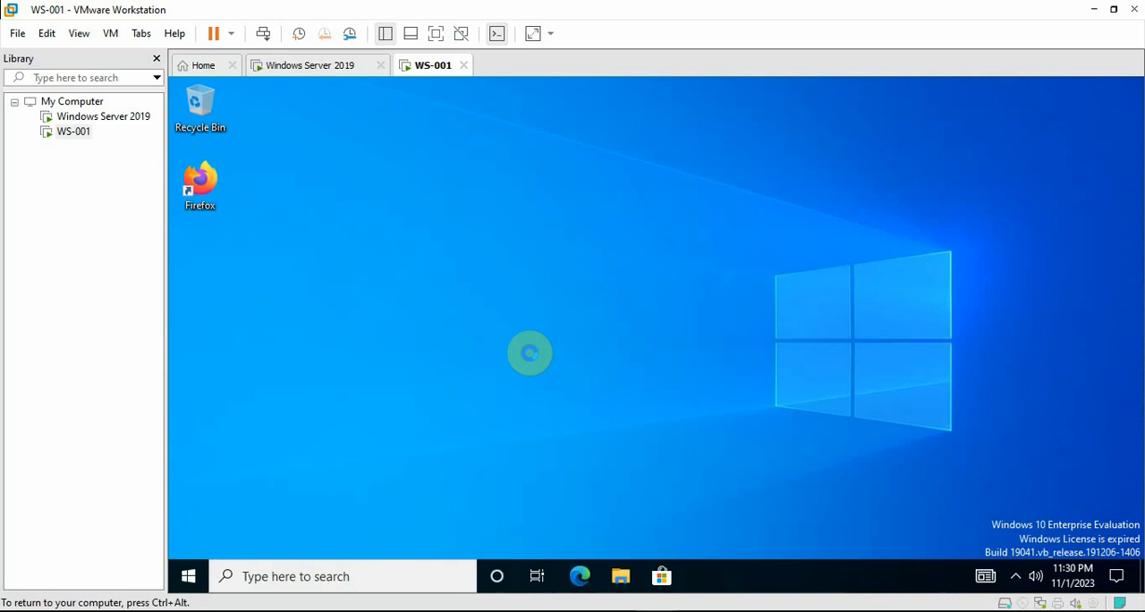
Refresh the WS-001 desktop and check for the deployed Firefox shortcut
{"action": "right_click", "coordinate": [486, 255]}
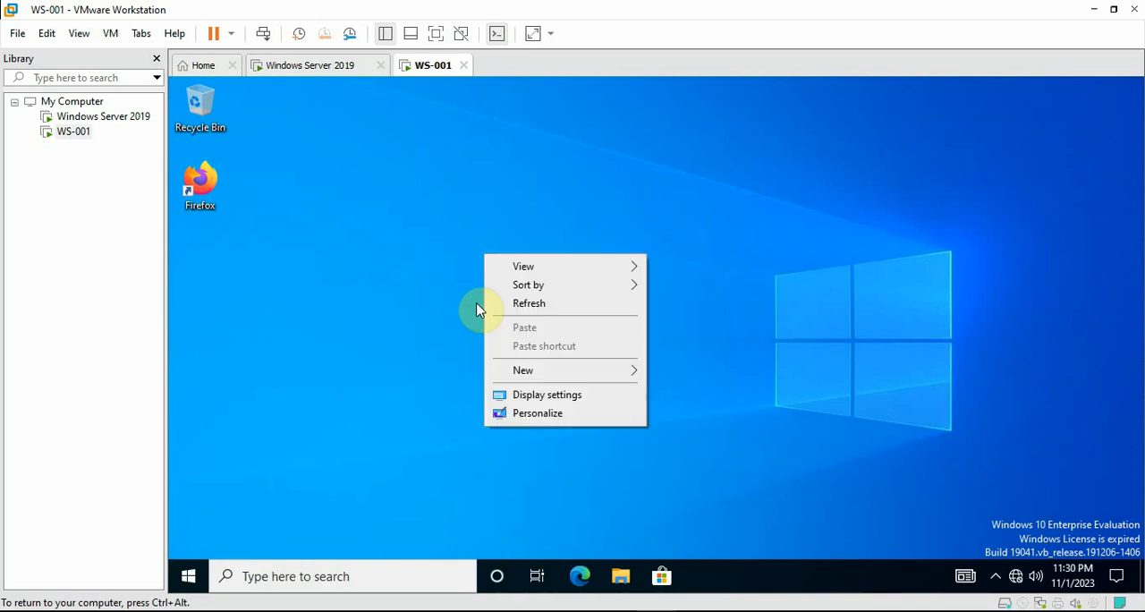
{"action": "left_click", "coordinate": [548, 306]}
{"action": "right_click", "coordinate": [453, 271]}
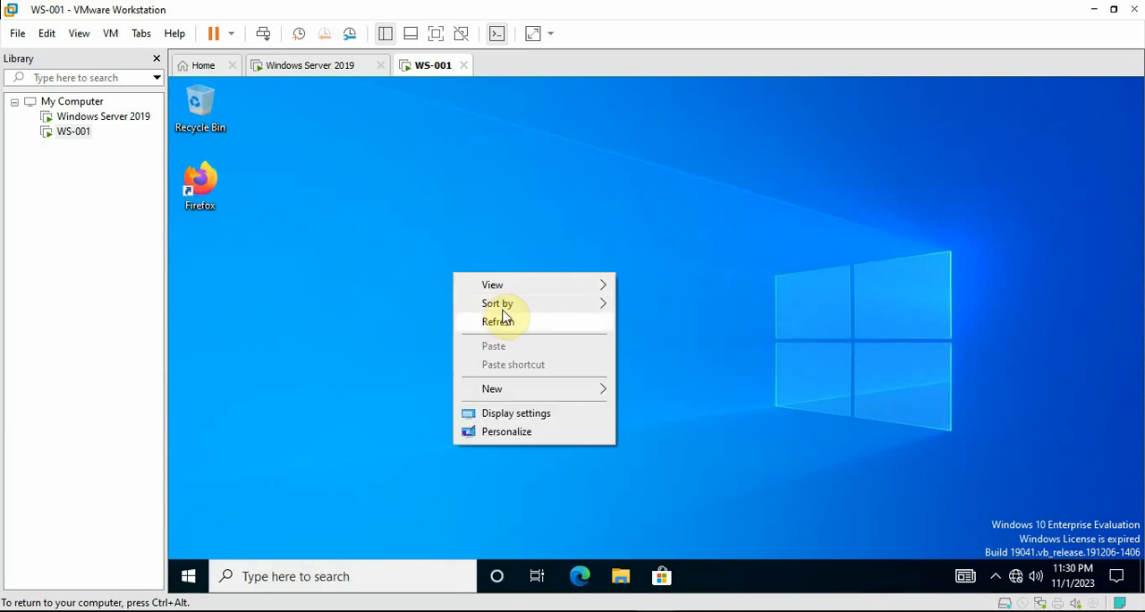
{"action": "left_click", "coordinate": [505, 307]}
{"action": "left_click_drag", "start_coordinate": [265, 243], "coordinate": [172, 154]}
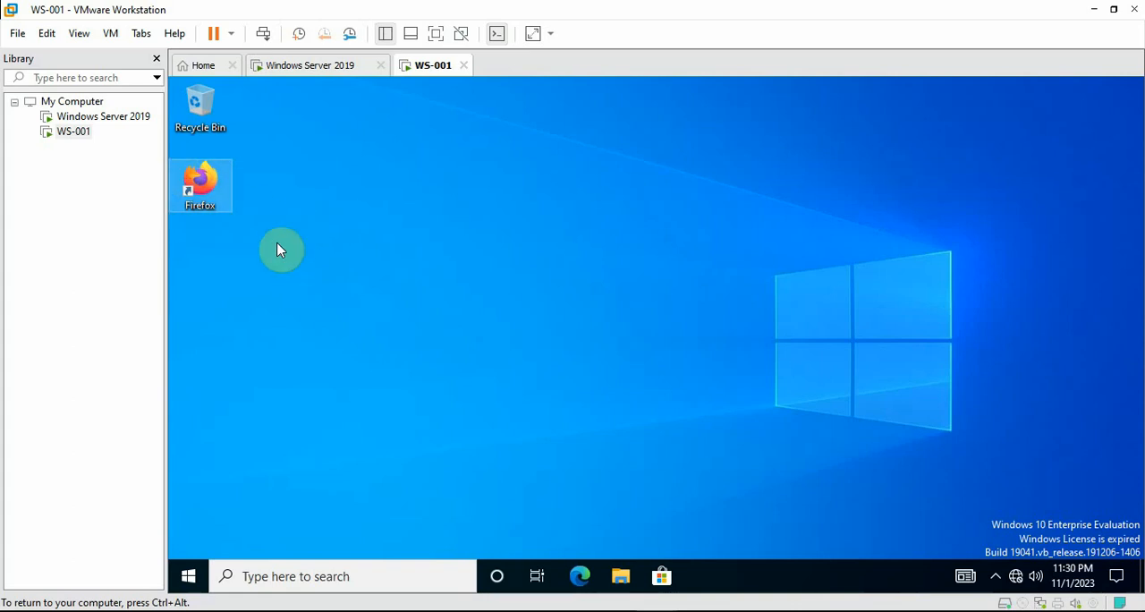
{"action": "left_click", "coordinate": [279, 250]}
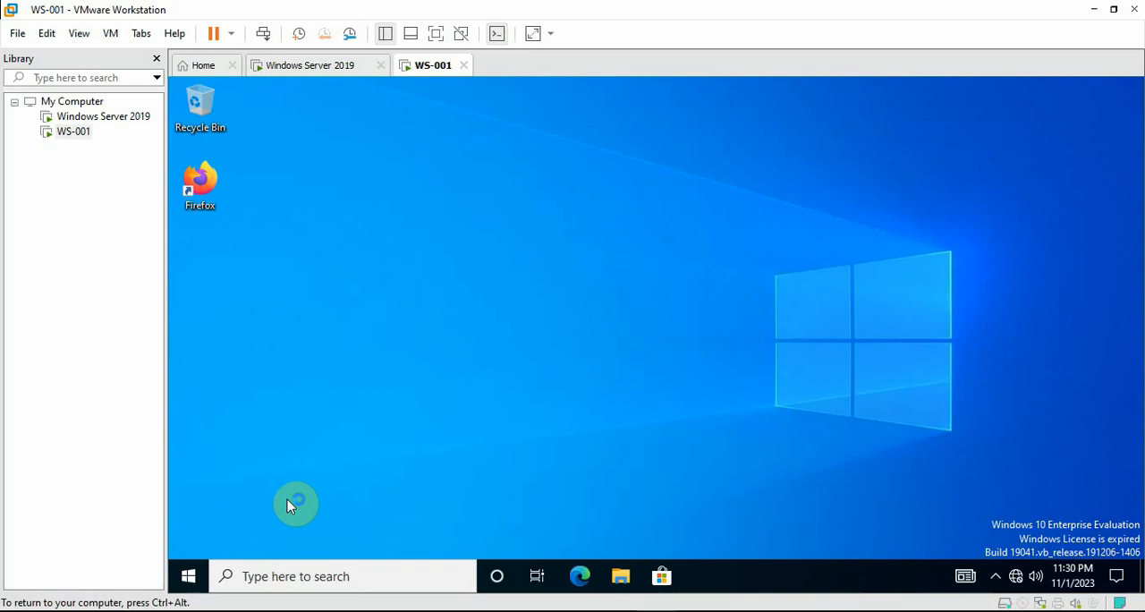
Open Programs and Features from Control Panel to list the software installed on WS-001
{"action": "left_click", "coordinate": [292, 576]}
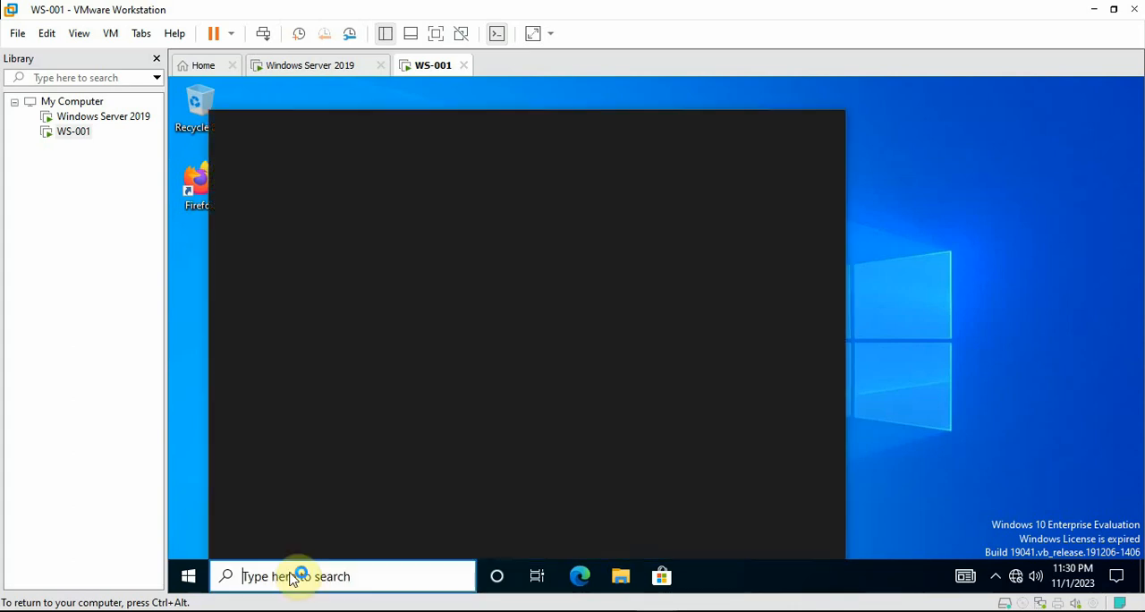
{"action": "type", "text": "control"}
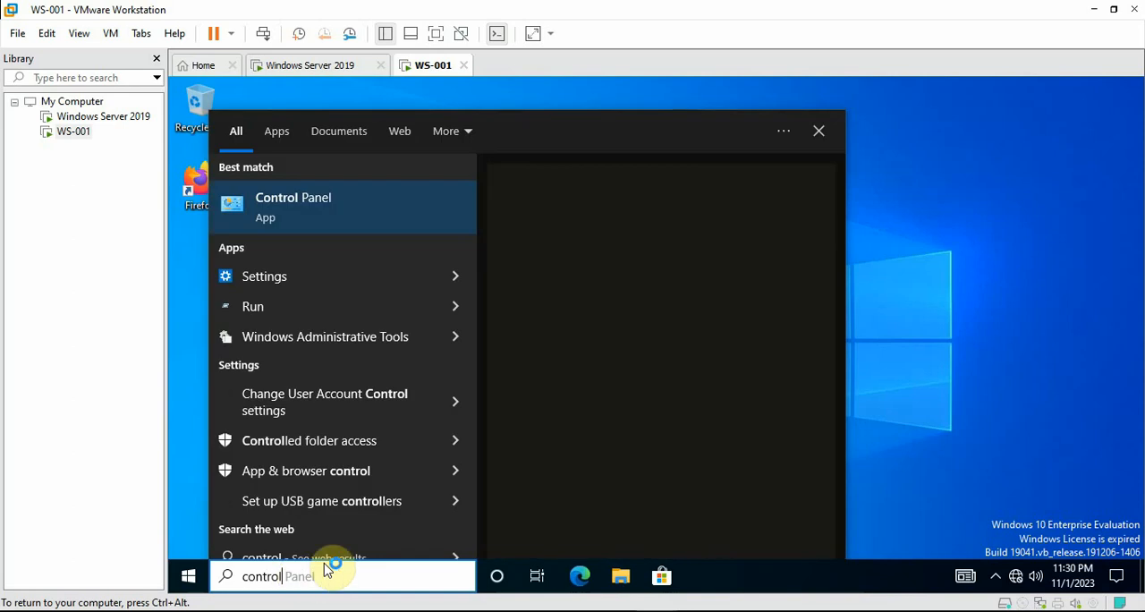
{"action": "left_click", "coordinate": [315, 216]}
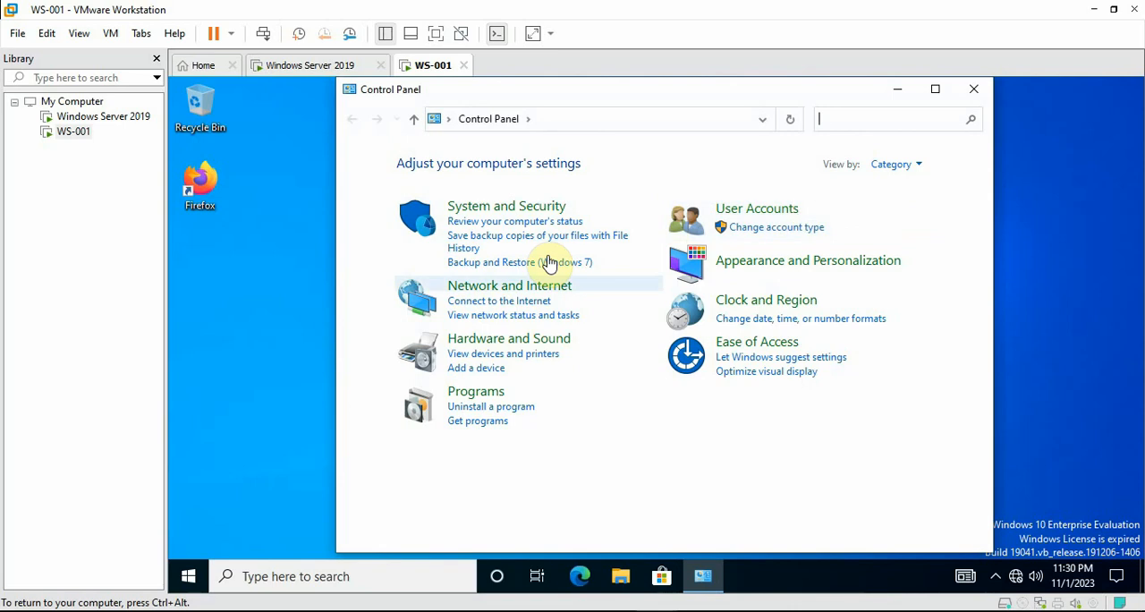
{"action": "left_click", "coordinate": [488, 408]}
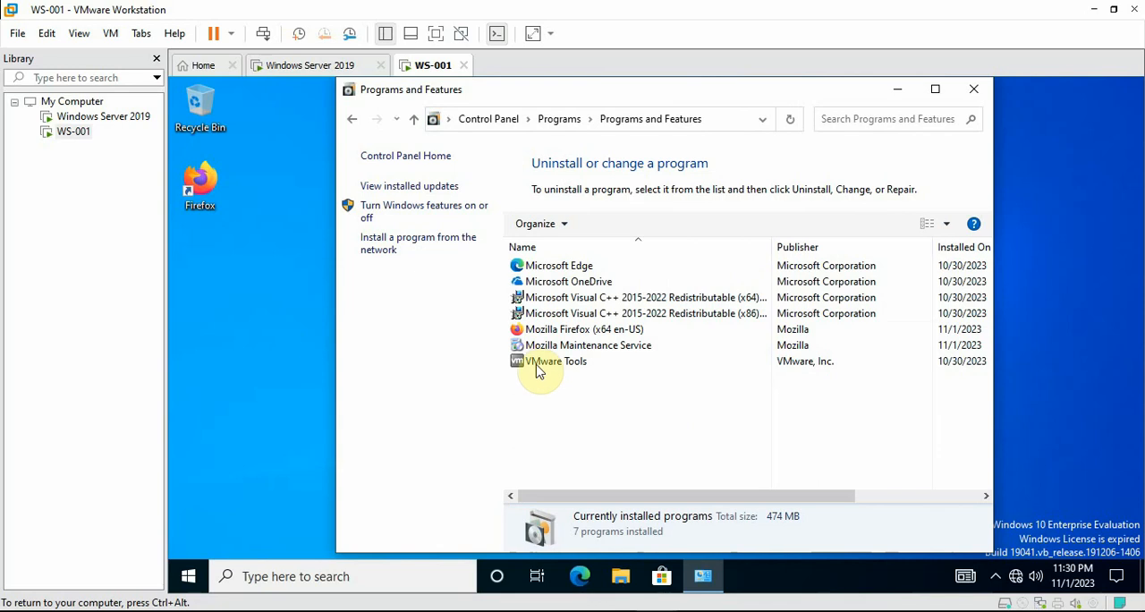
Examine the Mozilla Firefox entry and its product version among the installed programs, and close the window
{"action": "left_click", "coordinate": [562, 331]}
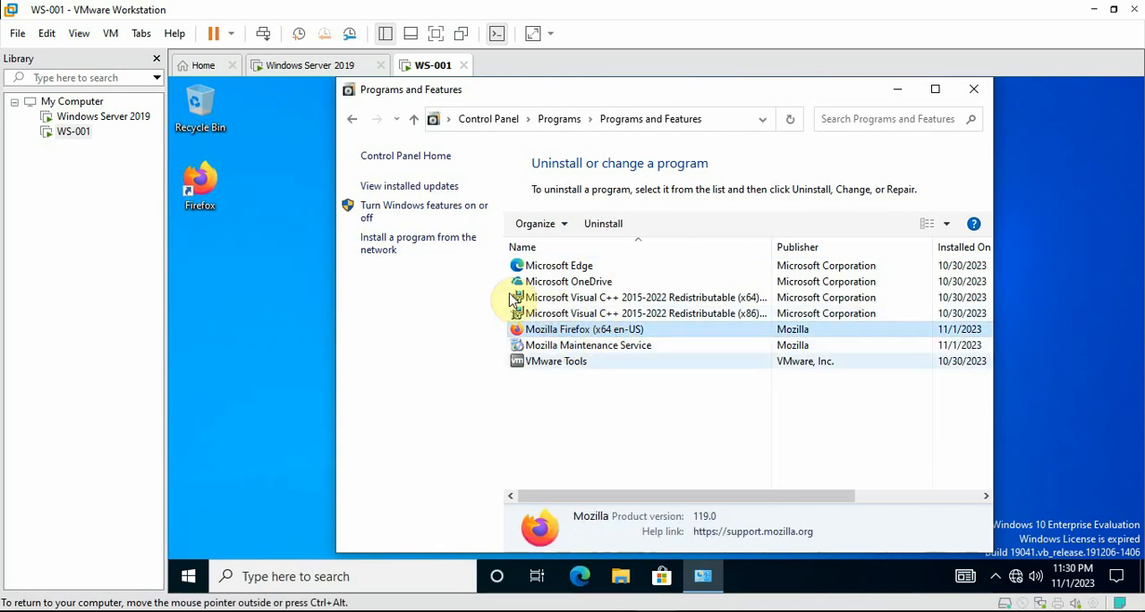
{"action": "left_click", "coordinate": [640, 362]}
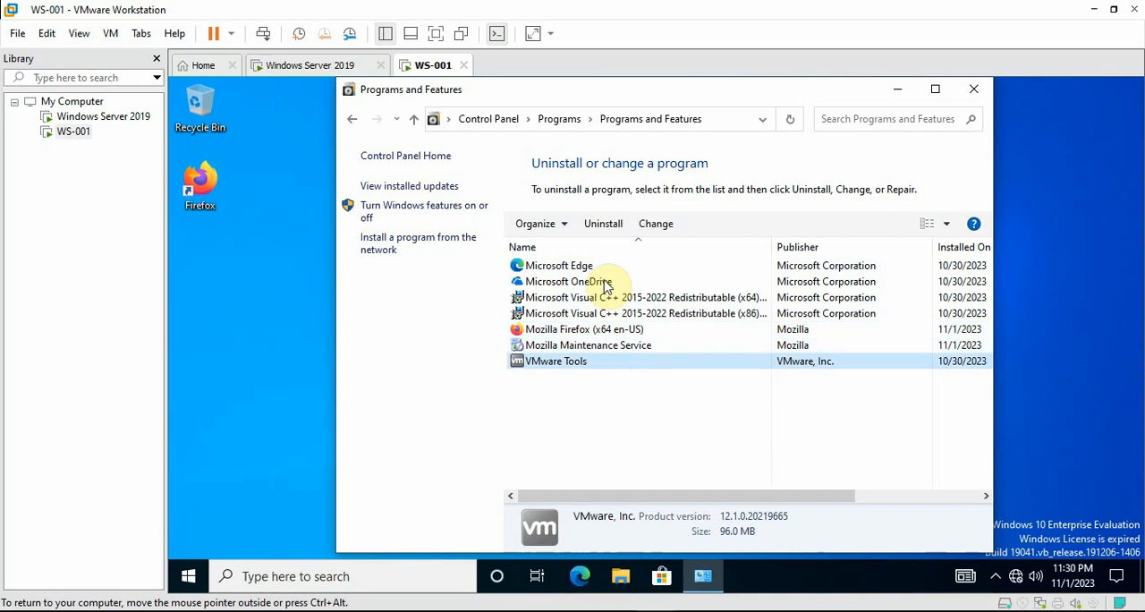
{"action": "left_click", "coordinate": [610, 376]}
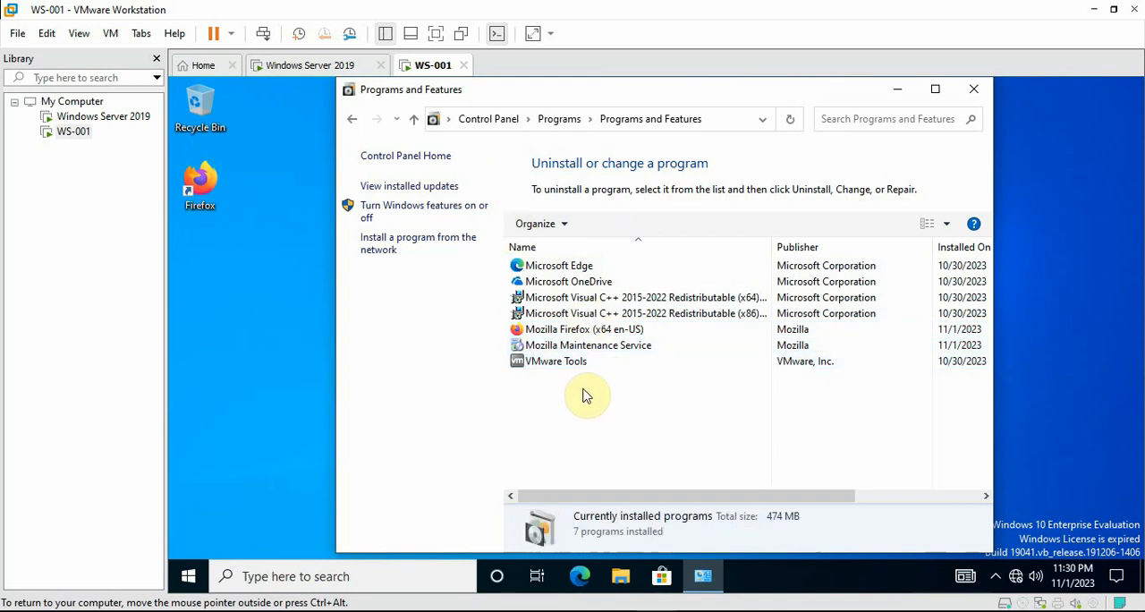
{"action": "left_click", "coordinate": [545, 281]}
{"action": "left_click", "coordinate": [565, 315]}
{"action": "left_click", "coordinate": [546, 329]}
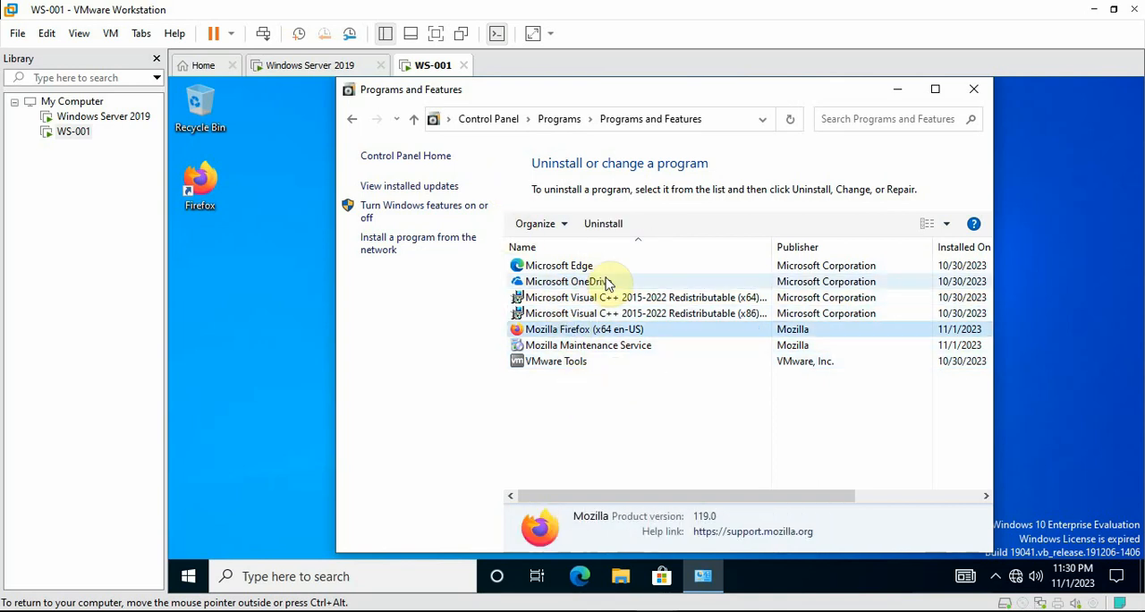
{"action": "left_click", "coordinate": [973, 88]}
Launch Firefox from the WS-001 desktop shortcut and skip through its welcome pages to start browsing
{"action": "double_click", "coordinate": [201, 185]}
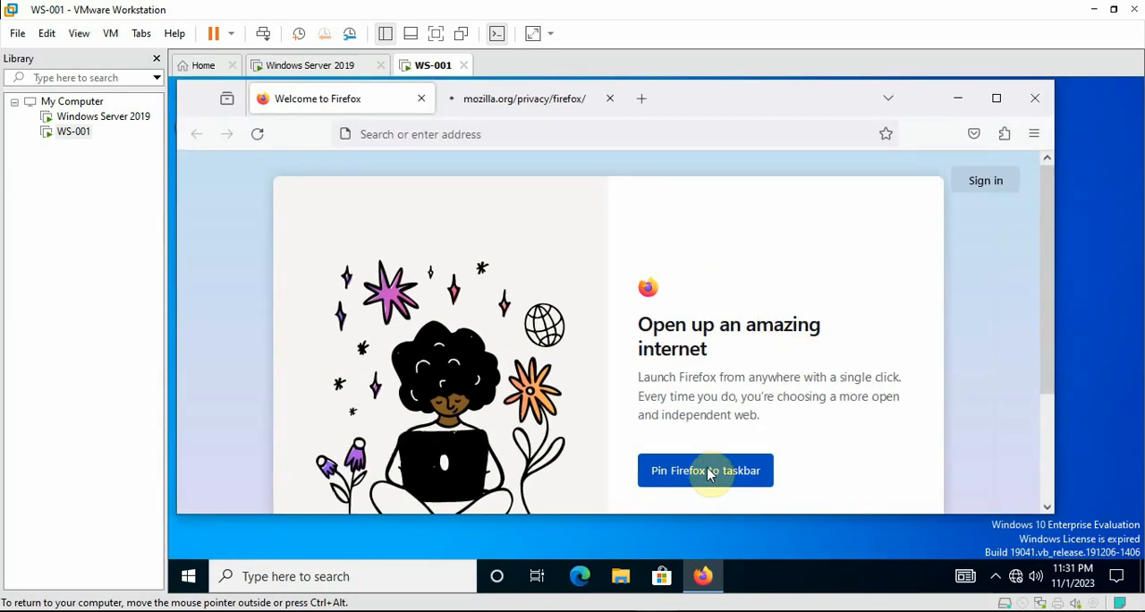
{"action": "left_click_drag", "start_coordinate": [1043, 231], "coordinate": [1045, 345]}
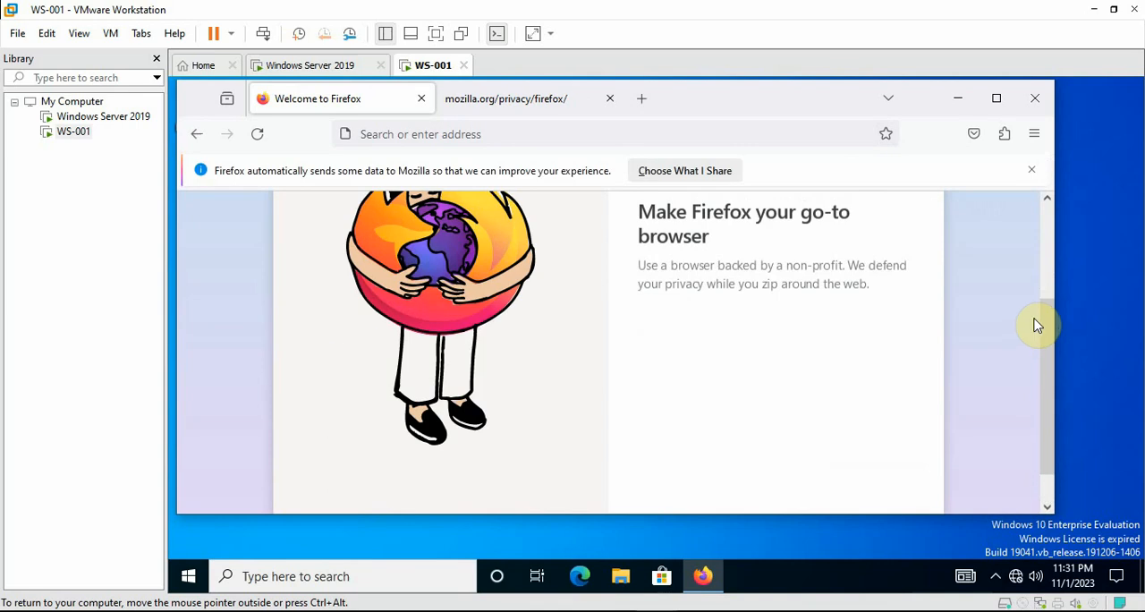
{"action": "left_click", "coordinate": [881, 496]}
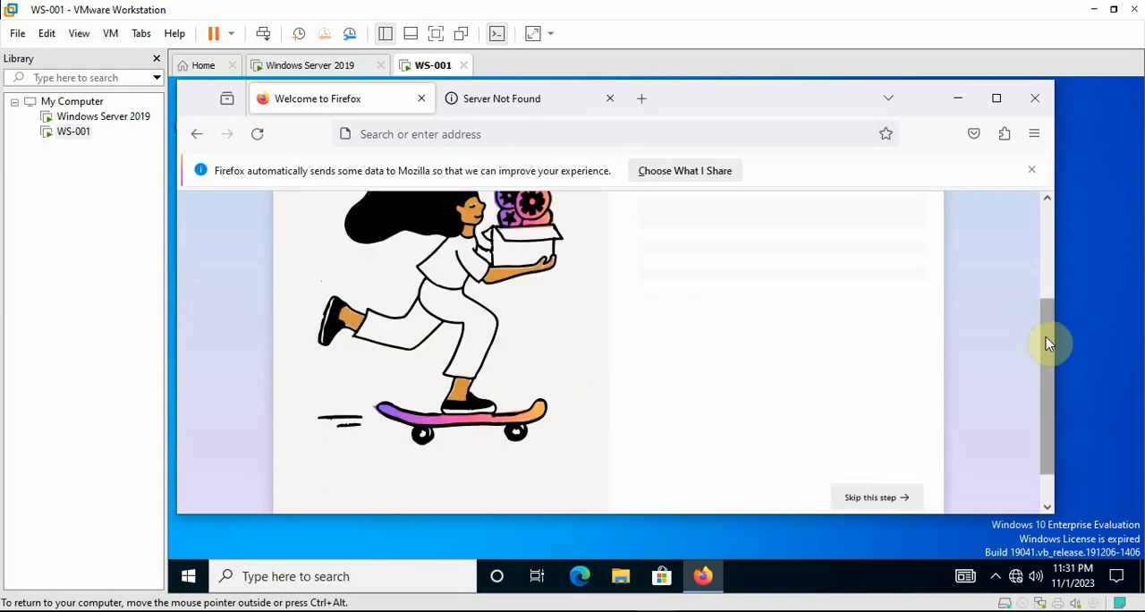
{"action": "left_click", "coordinate": [831, 496]}
{"action": "left_click_drag", "start_coordinate": [1047, 317], "coordinate": [1048, 474]}
{"action": "left_click", "coordinate": [881, 458]}
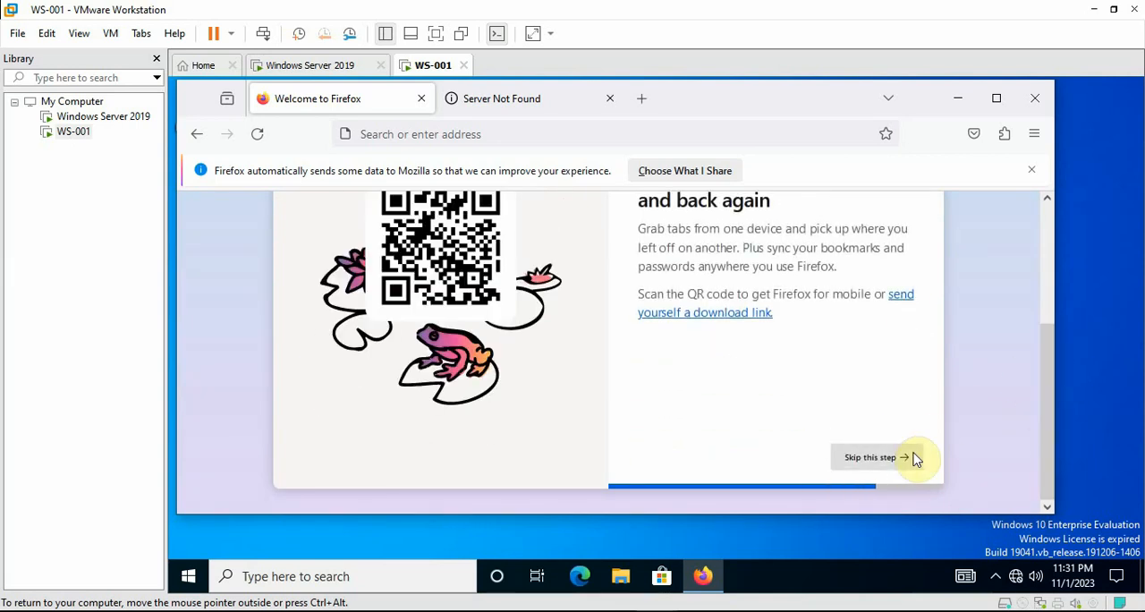
{"action": "left_click", "coordinate": [914, 459]}
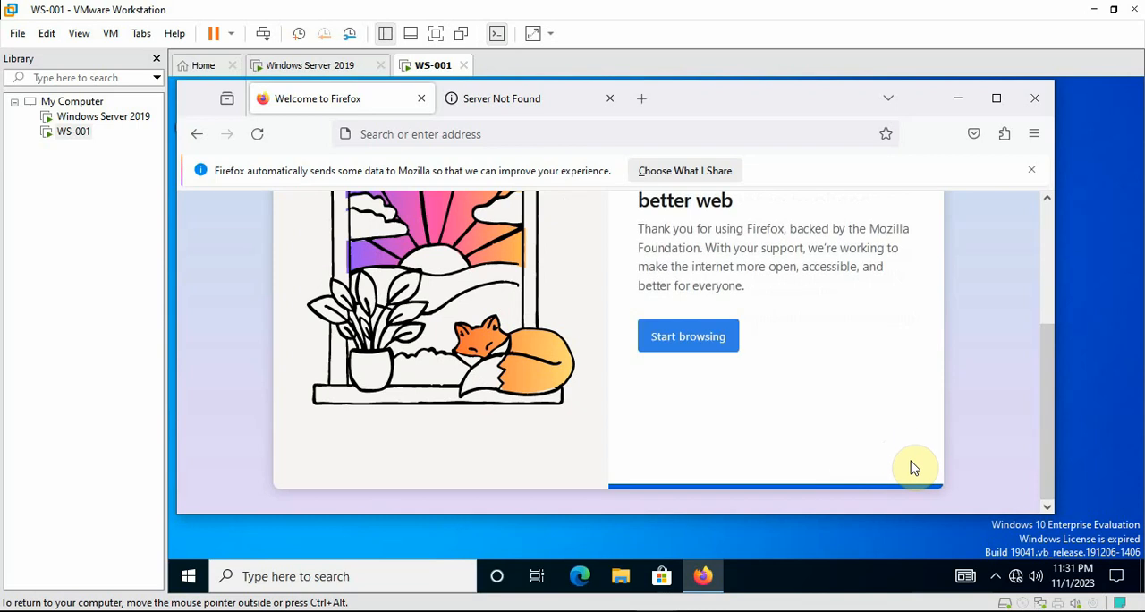
{"action": "left_click", "coordinate": [685, 342]}
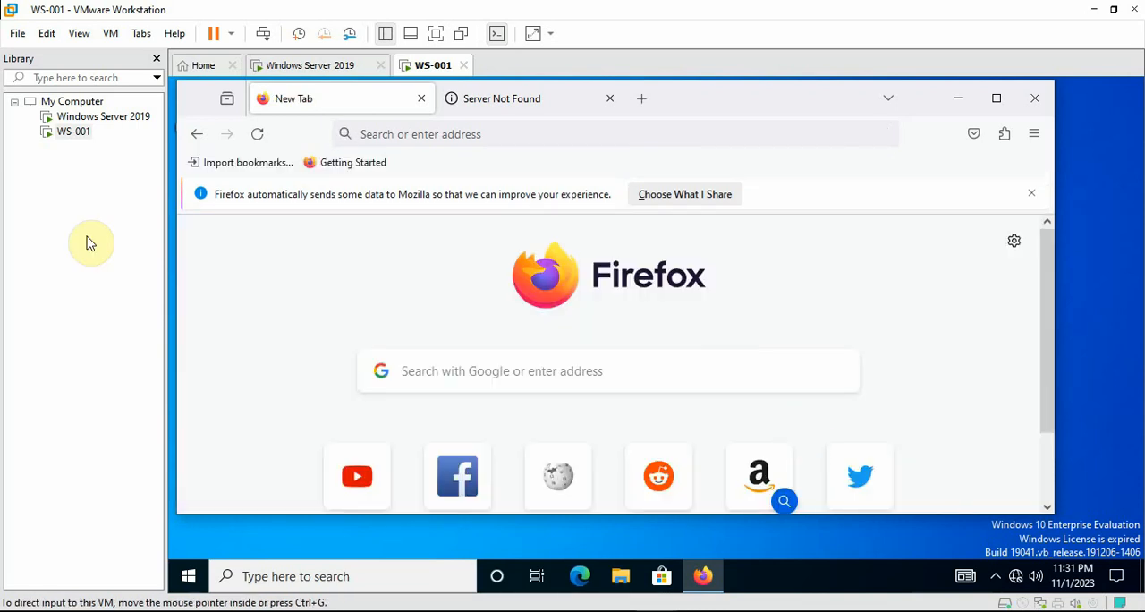
Dismiss the data-sharing notice and close Firefox, returning to a refreshed WS-001 desktop
{"action": "left_click", "coordinate": [1034, 194]}
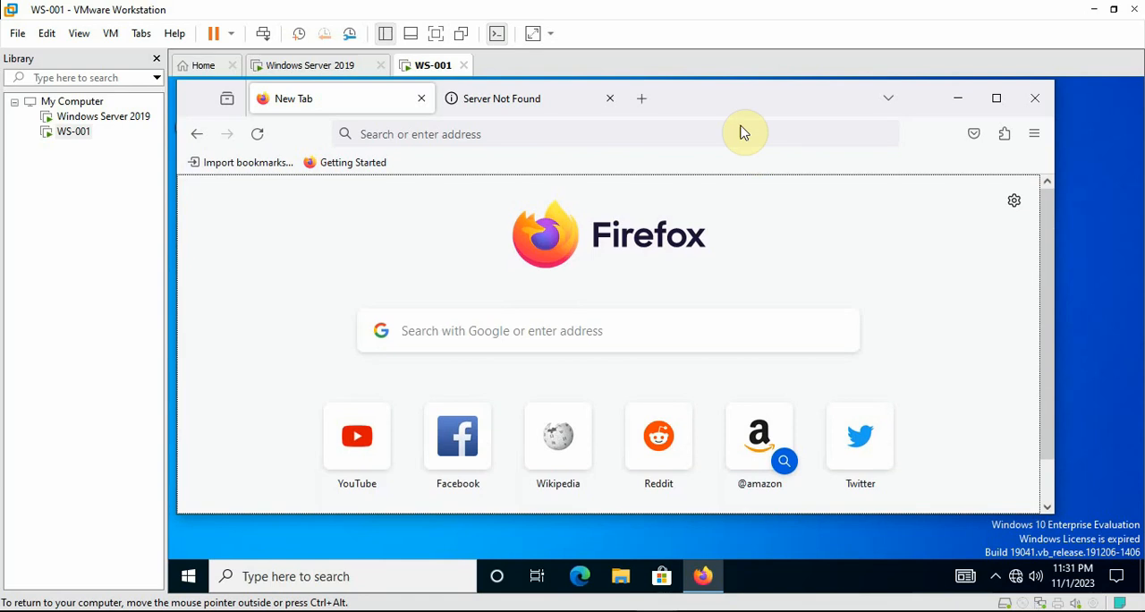
{"action": "left_click", "coordinate": [1038, 100]}
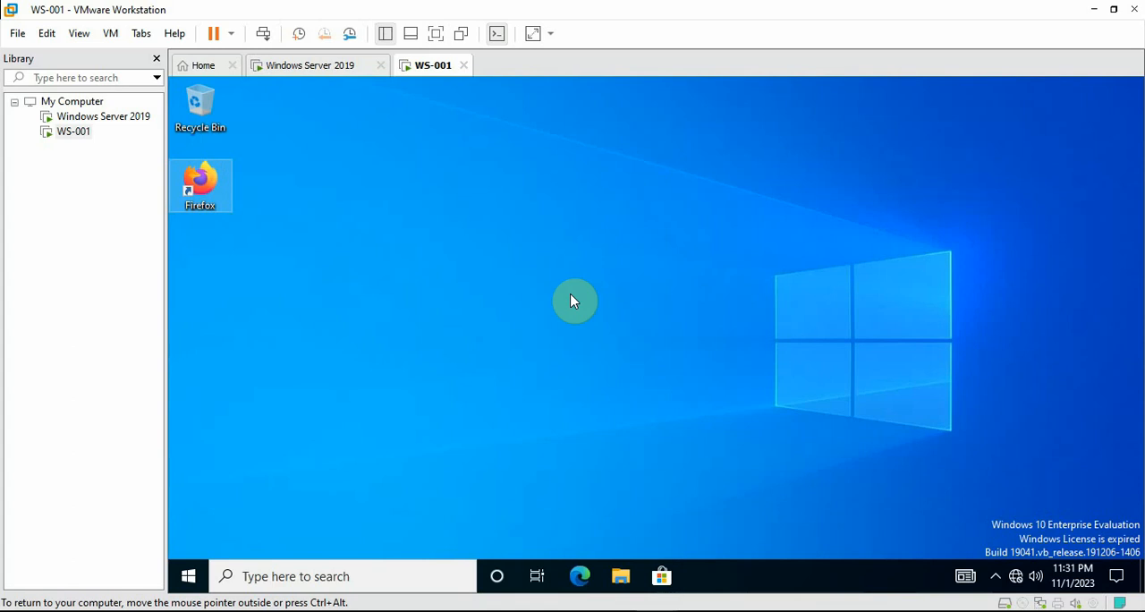
{"action": "right_click", "coordinate": [474, 319]}
{"action": "left_click", "coordinate": [445, 369]}
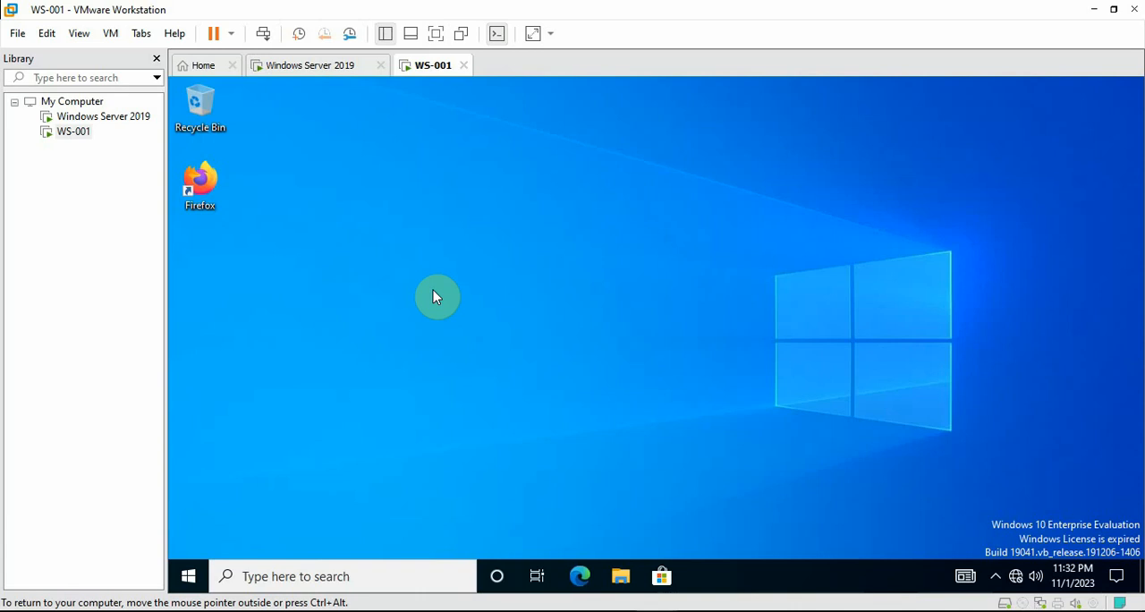
On the Windows Server 2019 VM, create a GPO named Chrome Installer under Group Policy Objects
{"action": "left_click", "coordinate": [307, 65]}
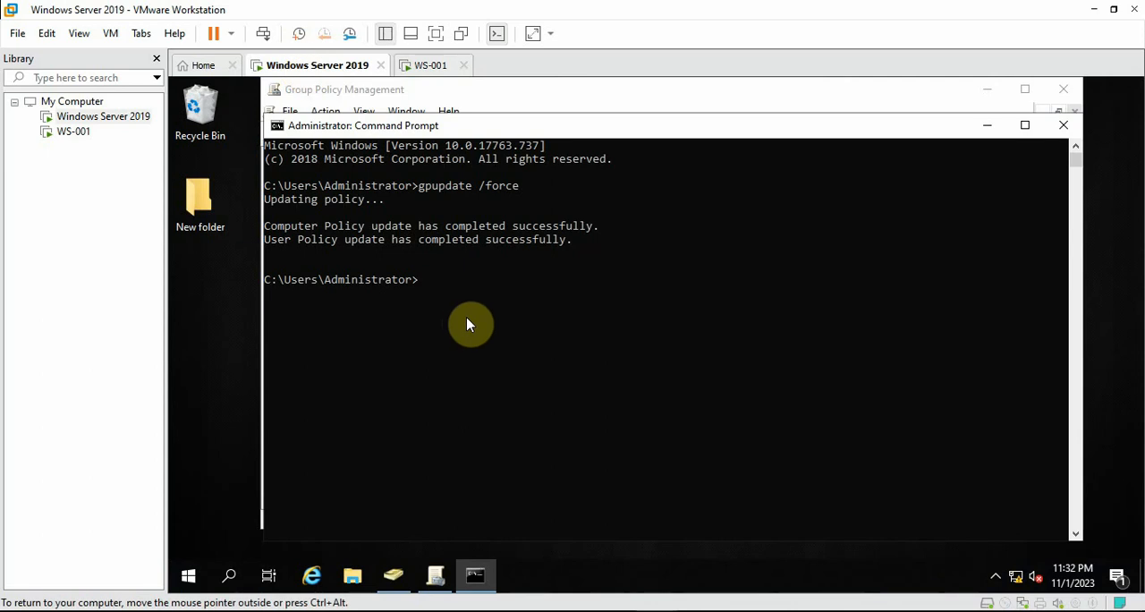
{"action": "left_click", "coordinate": [988, 124]}
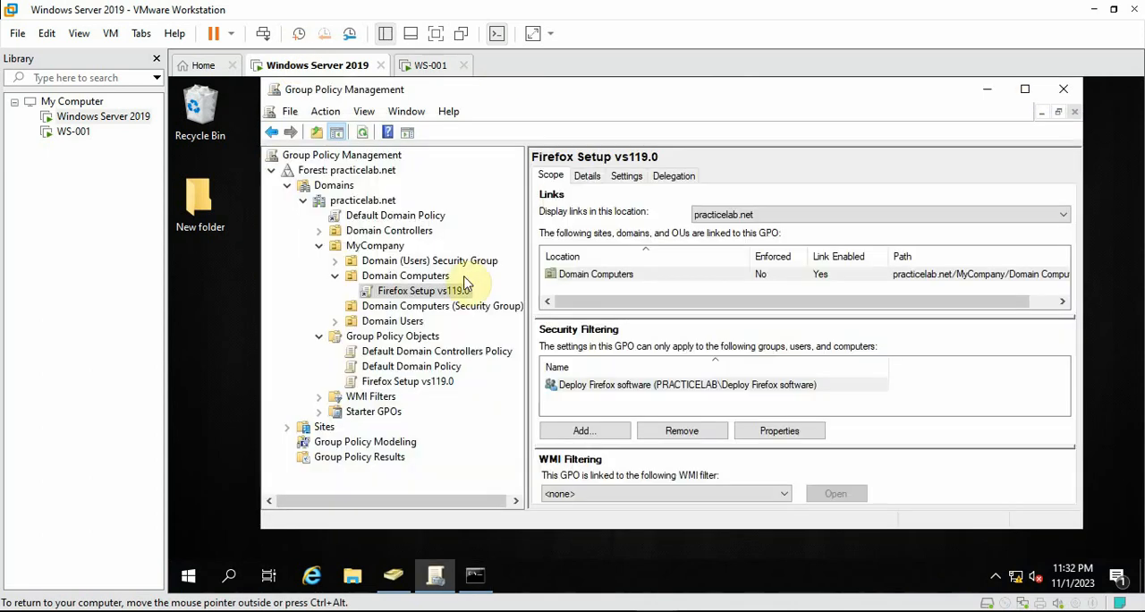
{"action": "left_click", "coordinate": [387, 338]}
{"action": "right_click", "coordinate": [386, 335]}
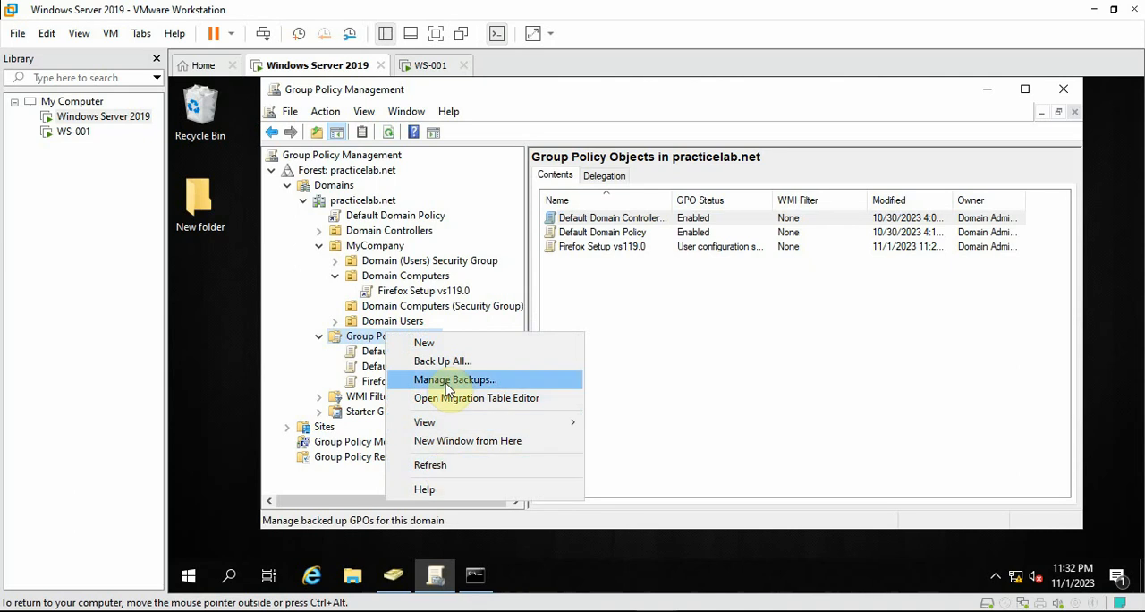
{"action": "left_click", "coordinate": [439, 348]}
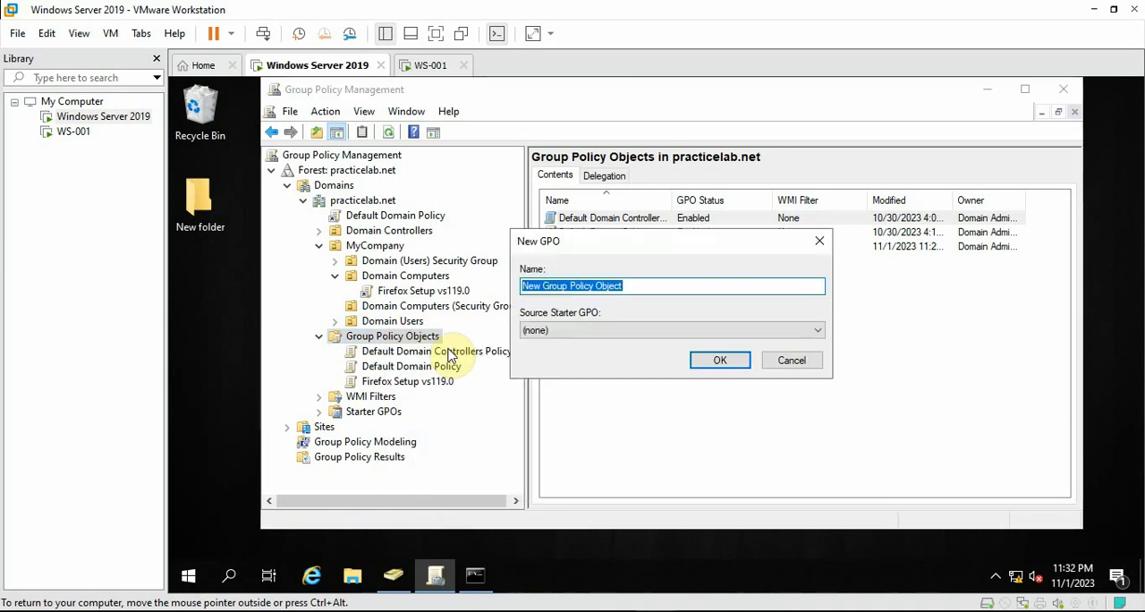
{"action": "type", "text": "Chrome Installer"}
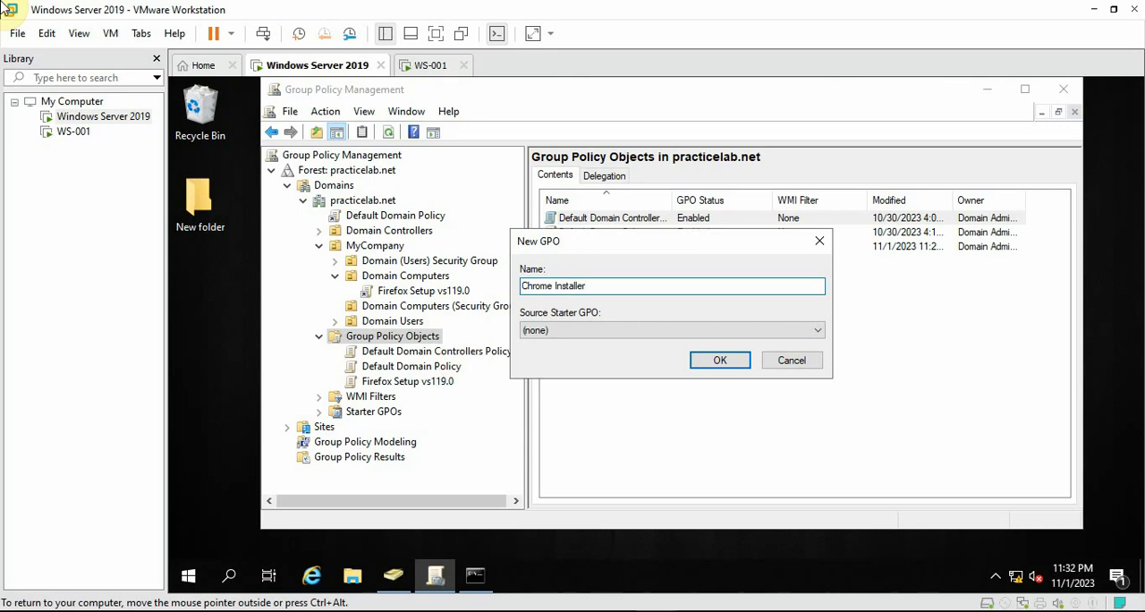
{"action": "left_click", "coordinate": [721, 361]}
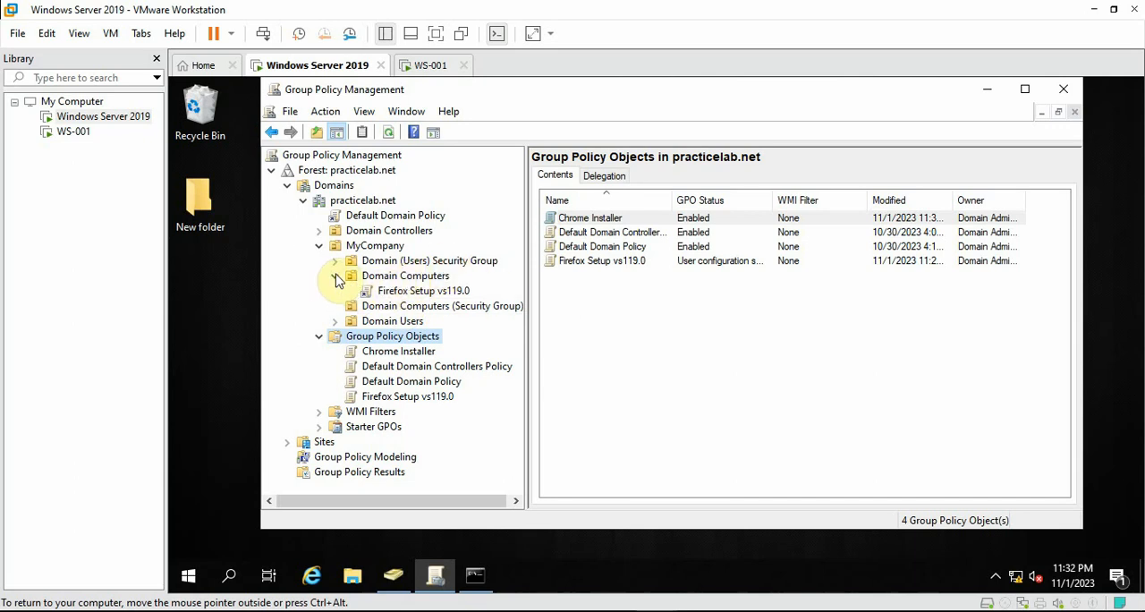
Check the Domain Users OU for linked GPOs and review its user accounts in Active Directory Users and Computers
{"action": "left_click", "coordinate": [395, 262]}
{"action": "left_click", "coordinate": [379, 326]}
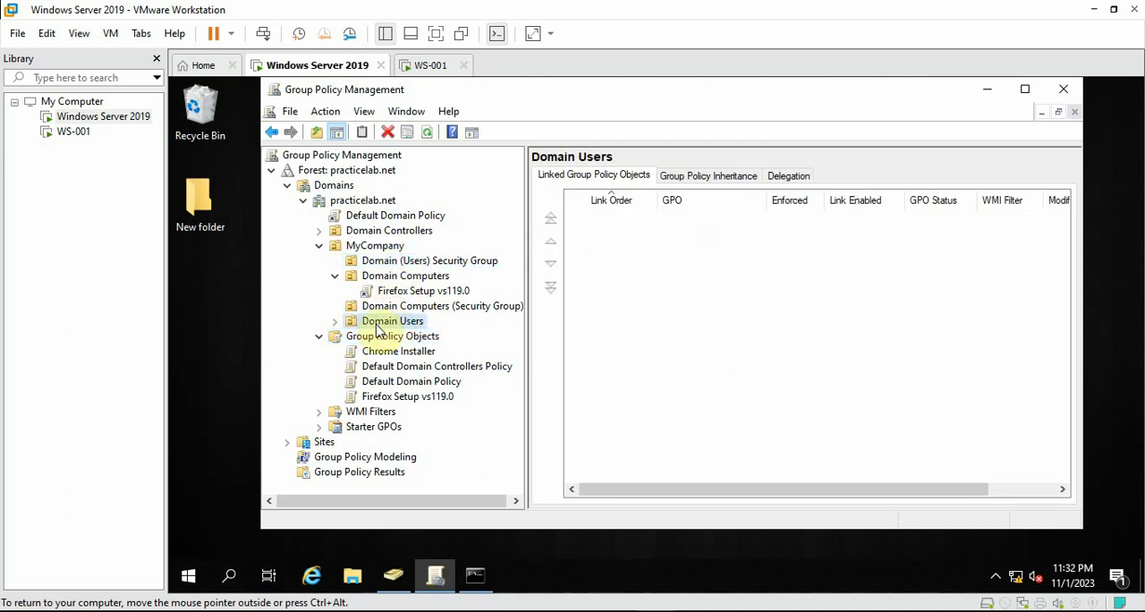
{"action": "left_click", "coordinate": [394, 575]}
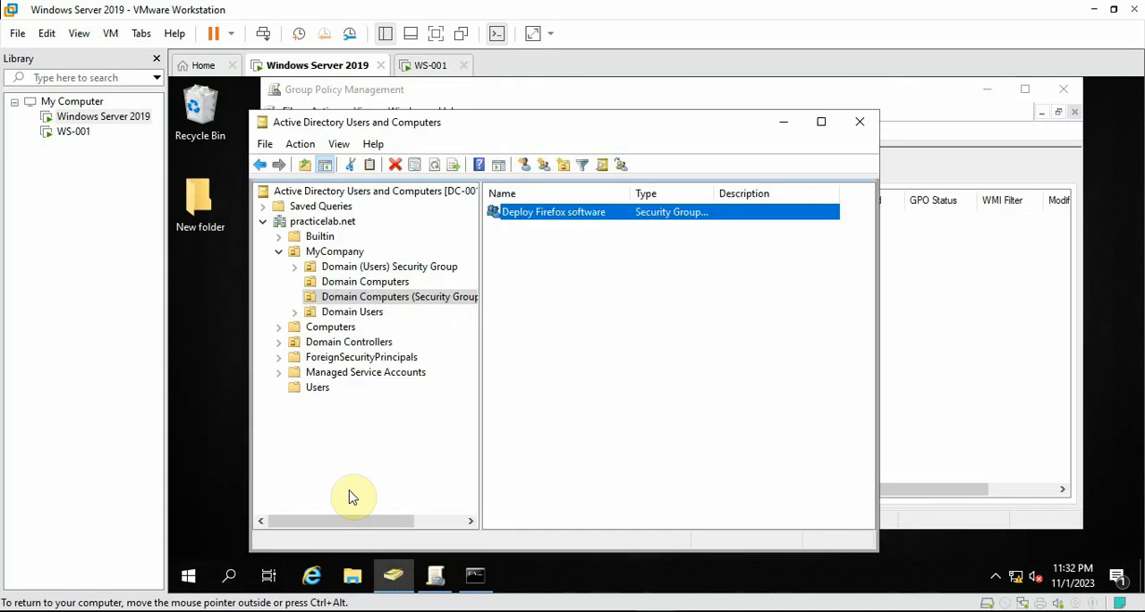
{"action": "left_click", "coordinate": [354, 314]}
{"action": "key", "text": "ctrl+a"}
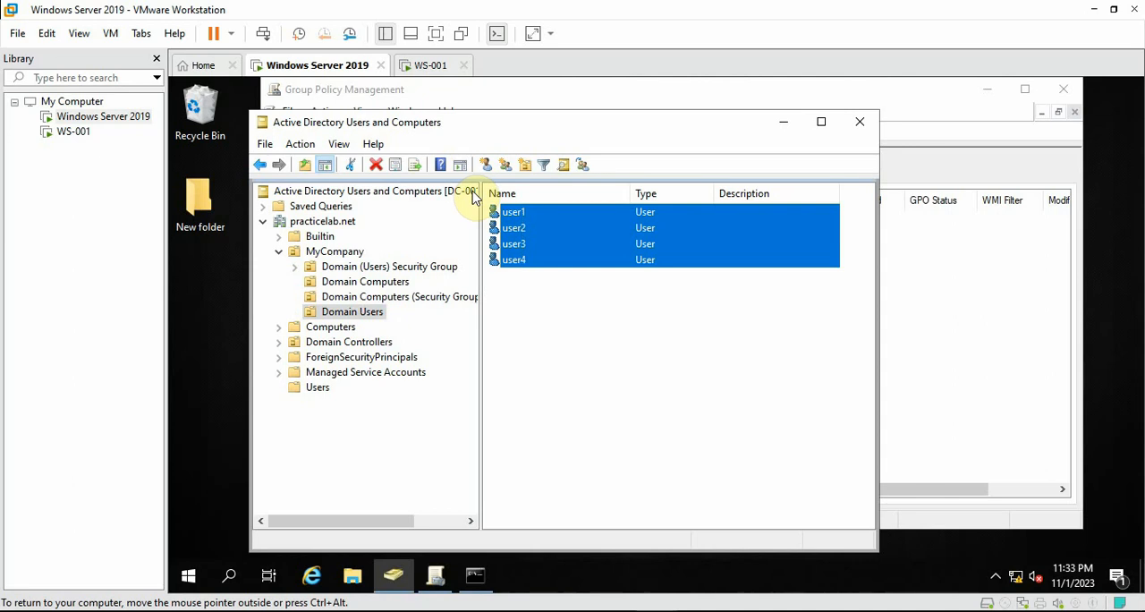
{"action": "left_click", "coordinate": [782, 122]}
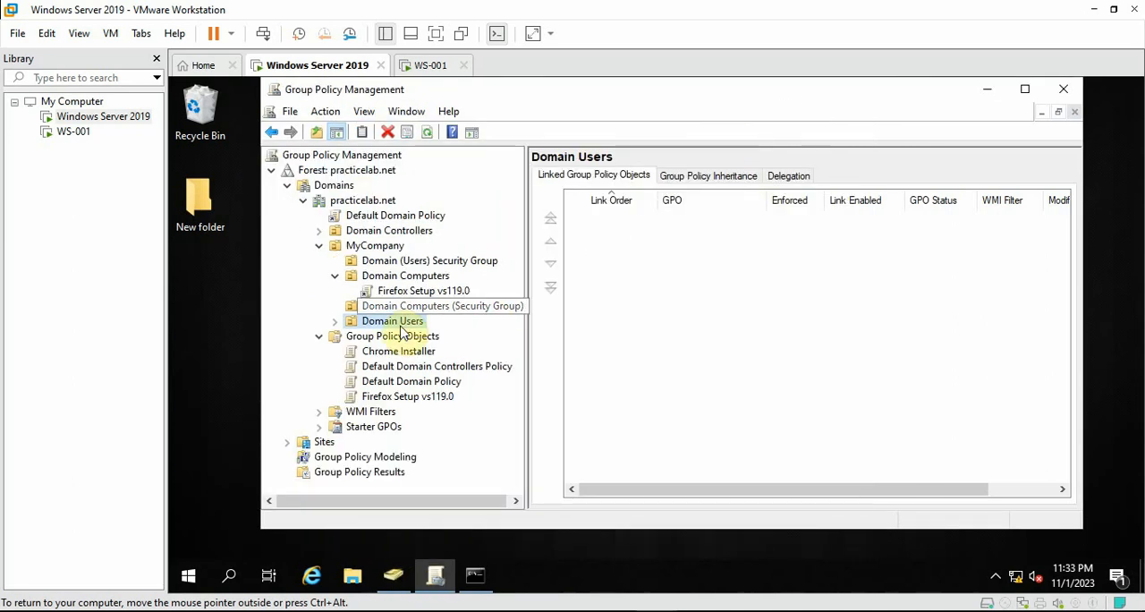
Review the members of the Deploy Chrome group in the Domain (Users) Security Group OU and close its properties
{"action": "left_click", "coordinate": [394, 575]}
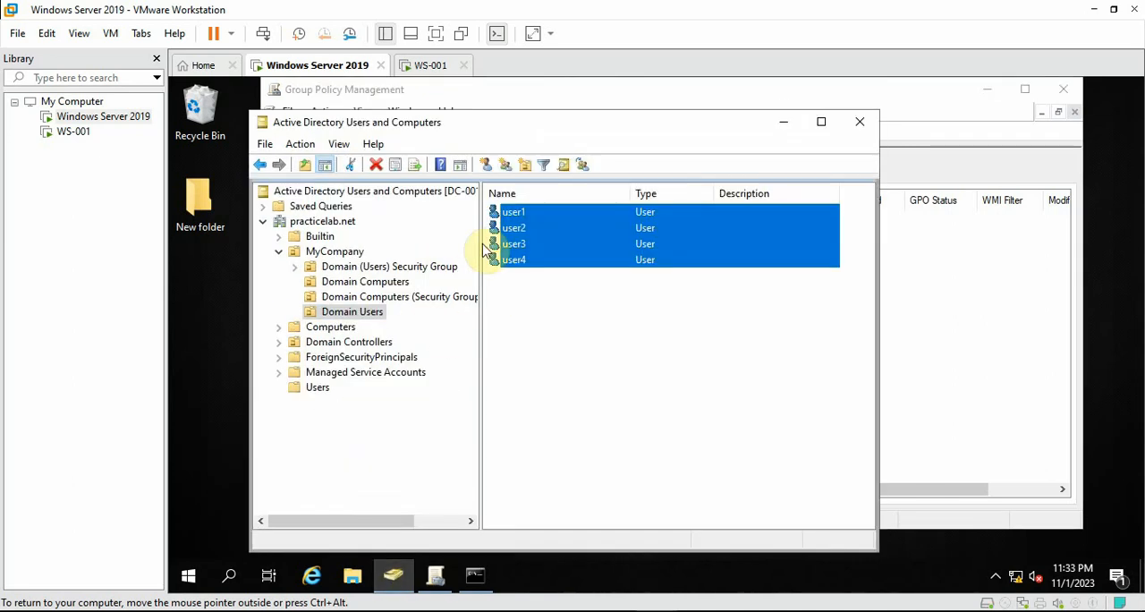
{"action": "left_click", "coordinate": [362, 267]}
{"action": "left_click", "coordinate": [555, 217]}
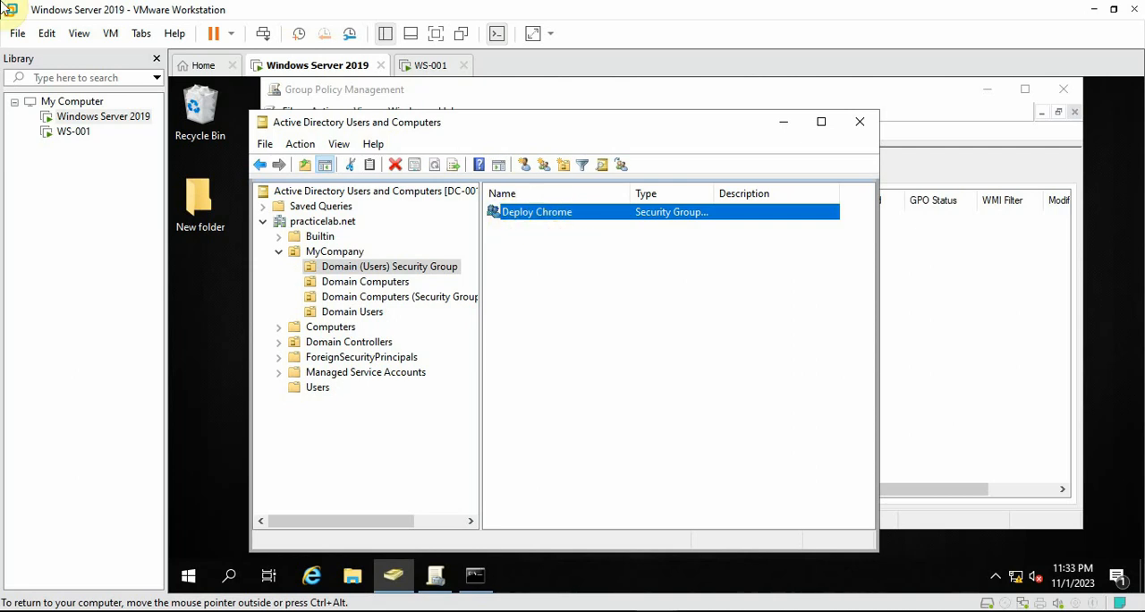
{"action": "right_click", "coordinate": [526, 214]}
{"action": "left_click", "coordinate": [580, 367]}
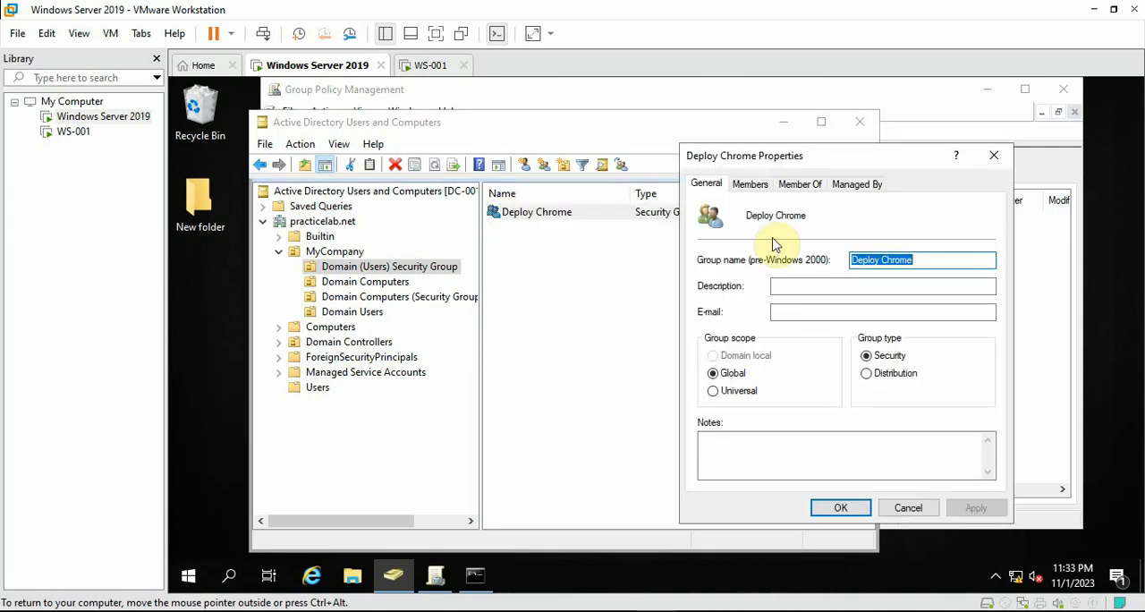
{"action": "left_click", "coordinate": [749, 185]}
{"action": "left_click", "coordinate": [733, 261]}
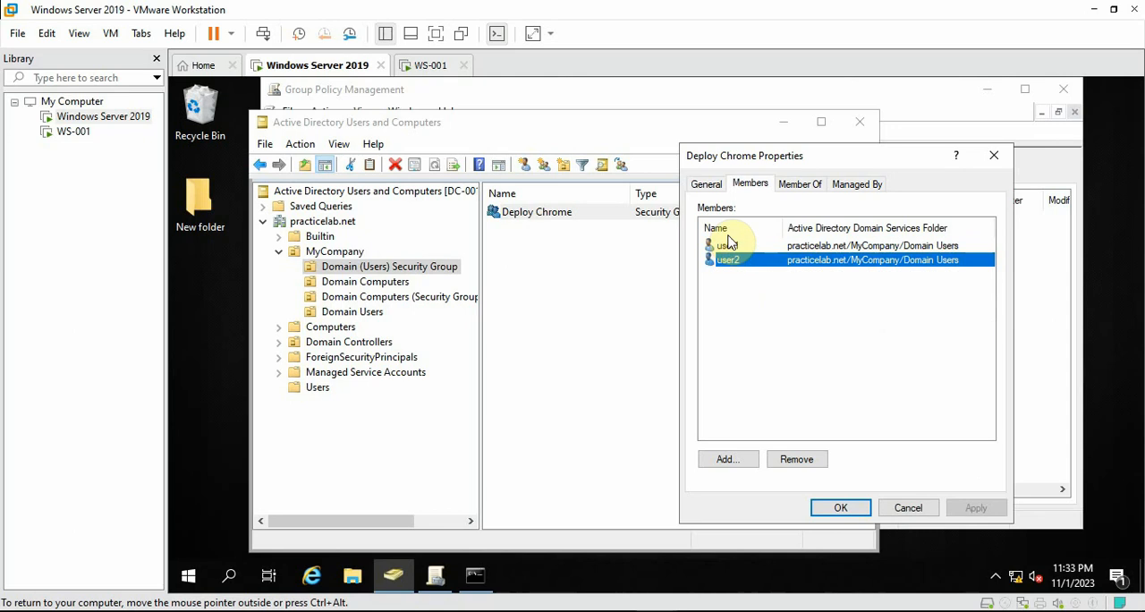
{"action": "left_click", "coordinate": [728, 248]}
{"action": "left_click", "coordinate": [730, 262]}
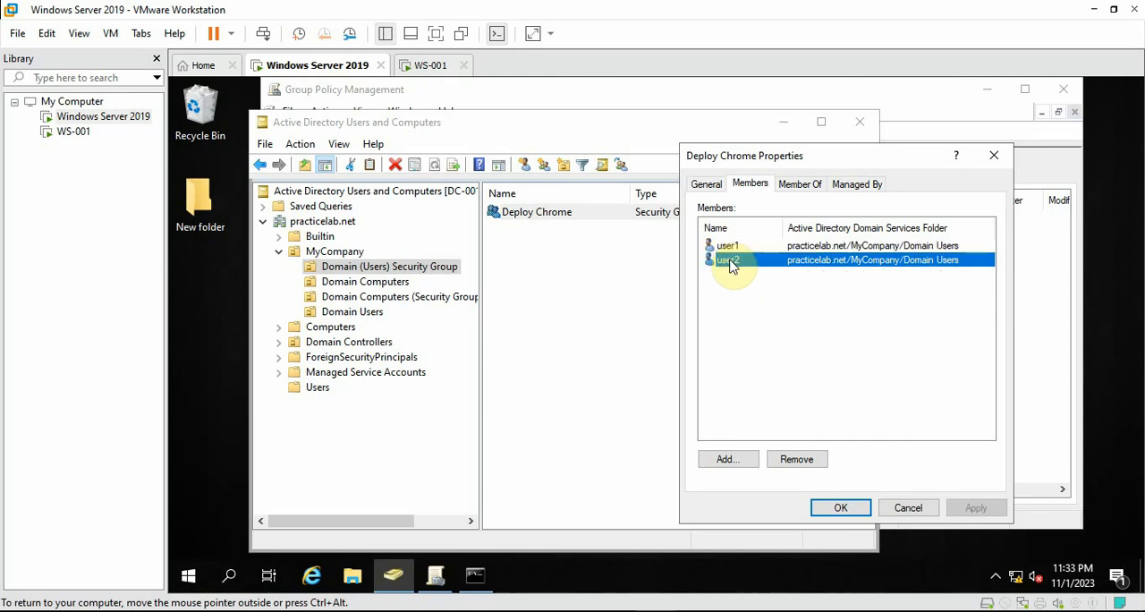
{"action": "left_click", "coordinate": [734, 251]}
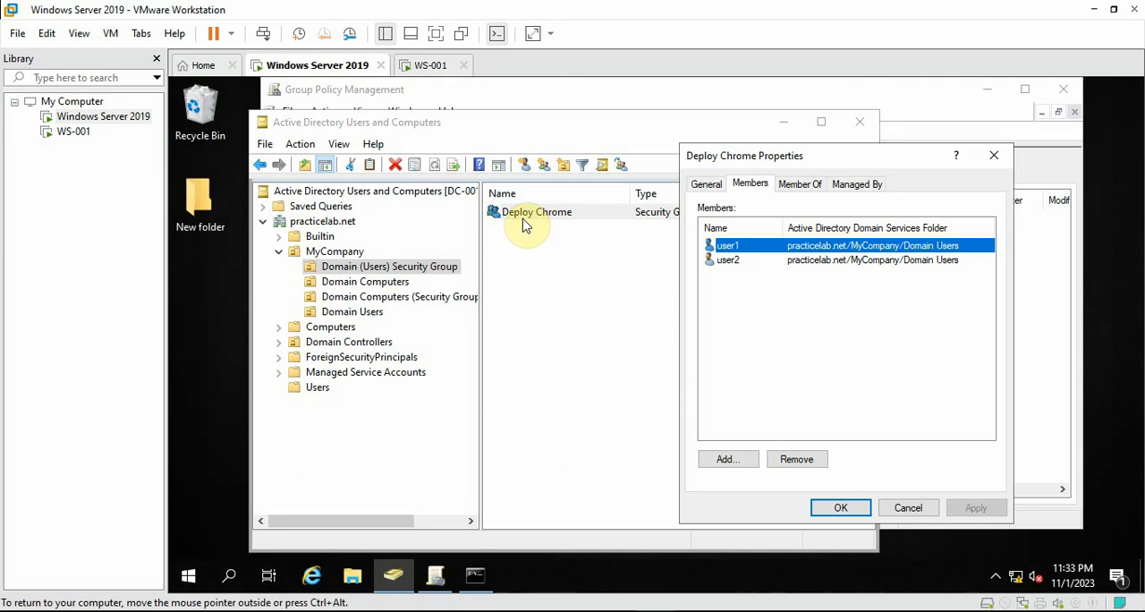
{"action": "left_click", "coordinate": [845, 508]}
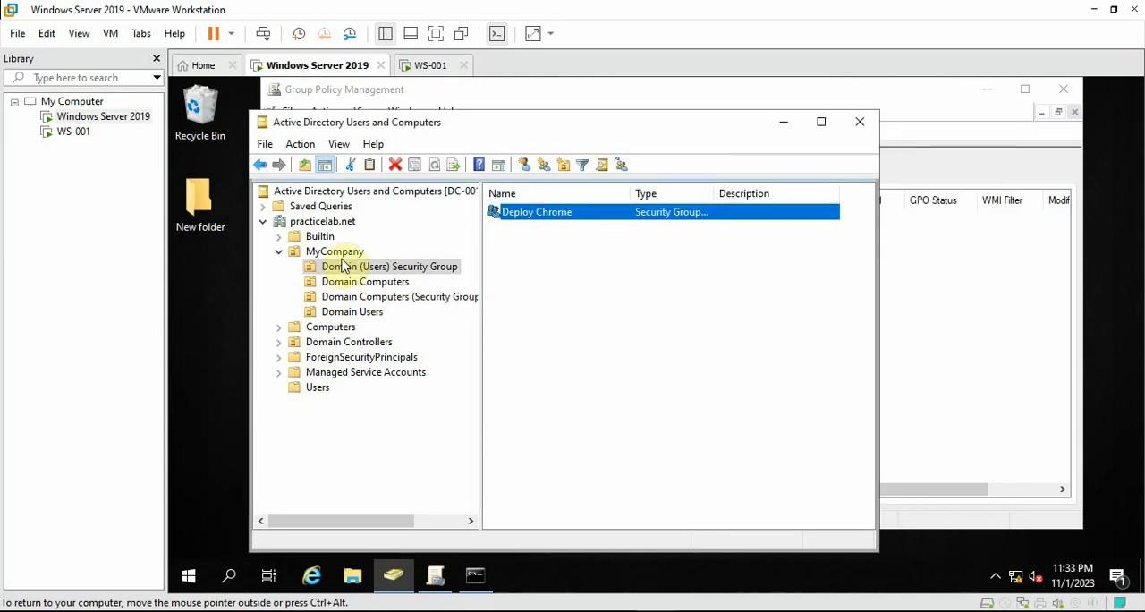
Compare the Domain Users OU's accounts with the Deploy Chrome security group, and return to Group Policy Management
{"action": "left_click", "coordinate": [354, 314]}
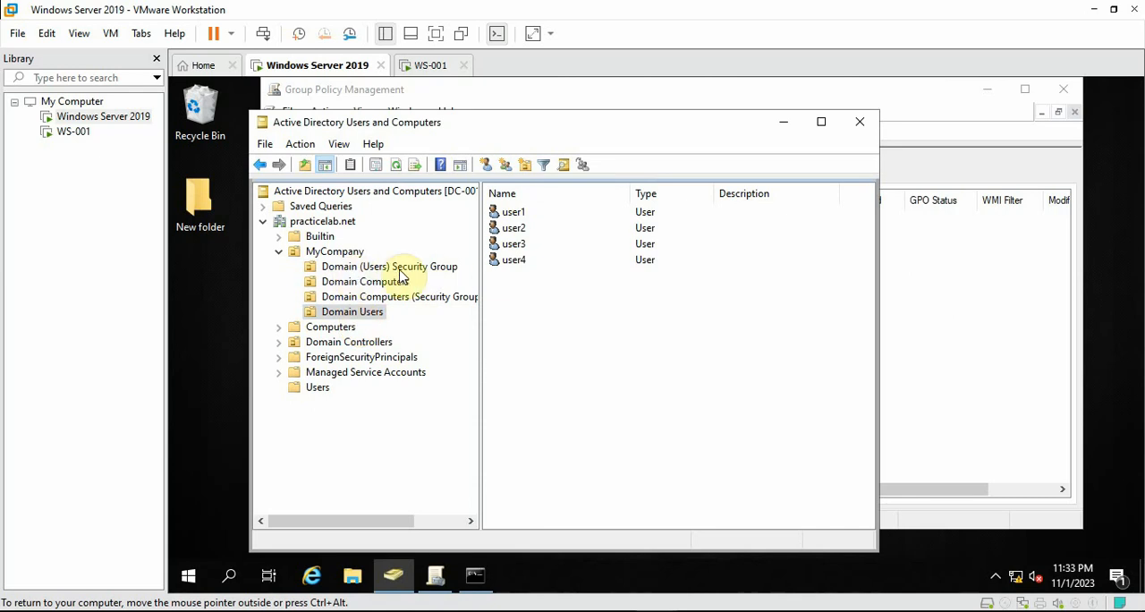
{"action": "left_click", "coordinate": [358, 265]}
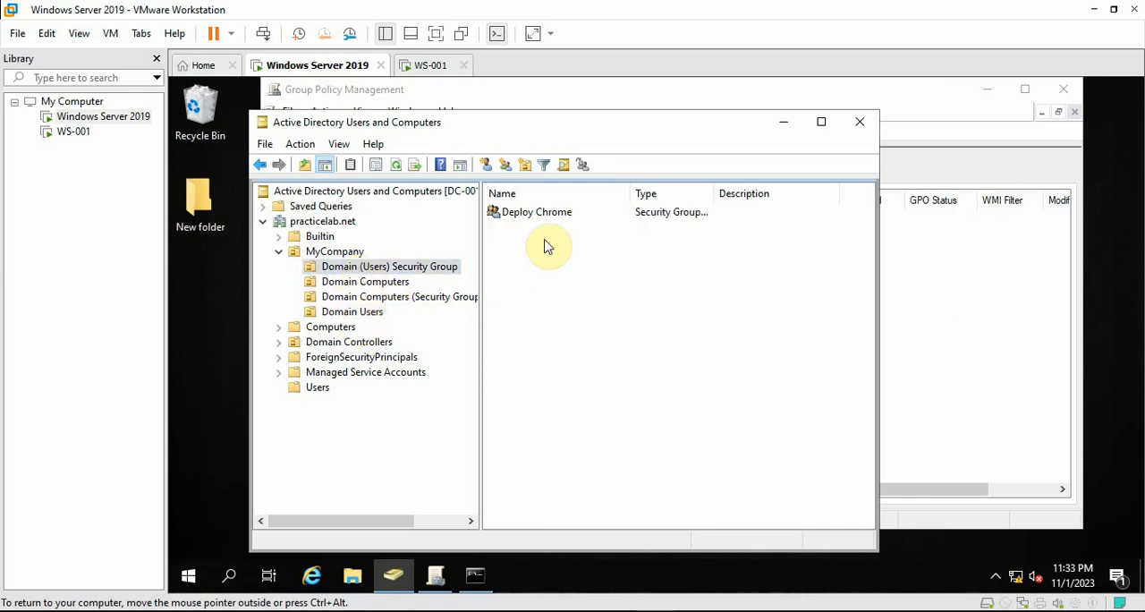
{"action": "left_click", "coordinate": [536, 215]}
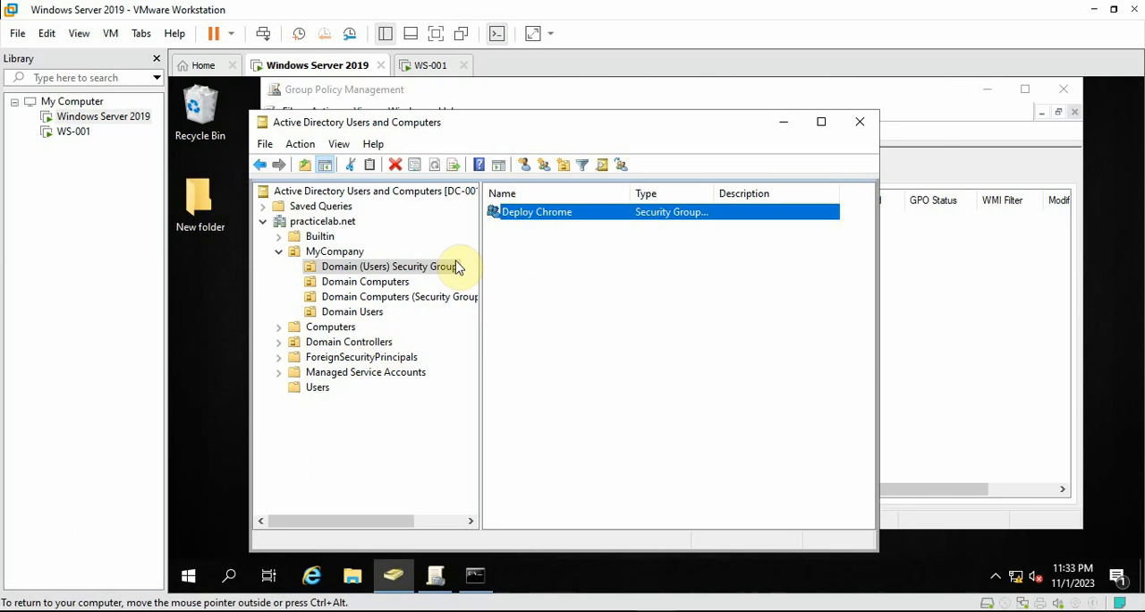
{"action": "left_click", "coordinate": [783, 122]}
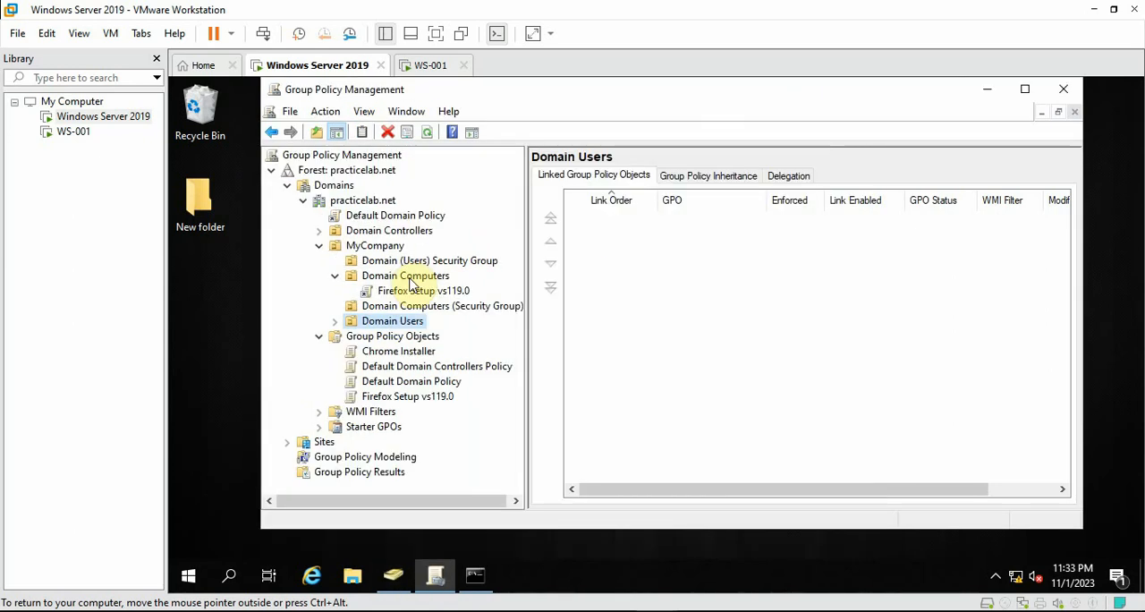
{"action": "right_click", "coordinate": [387, 324]}
{"action": "left_click", "coordinate": [450, 297]}
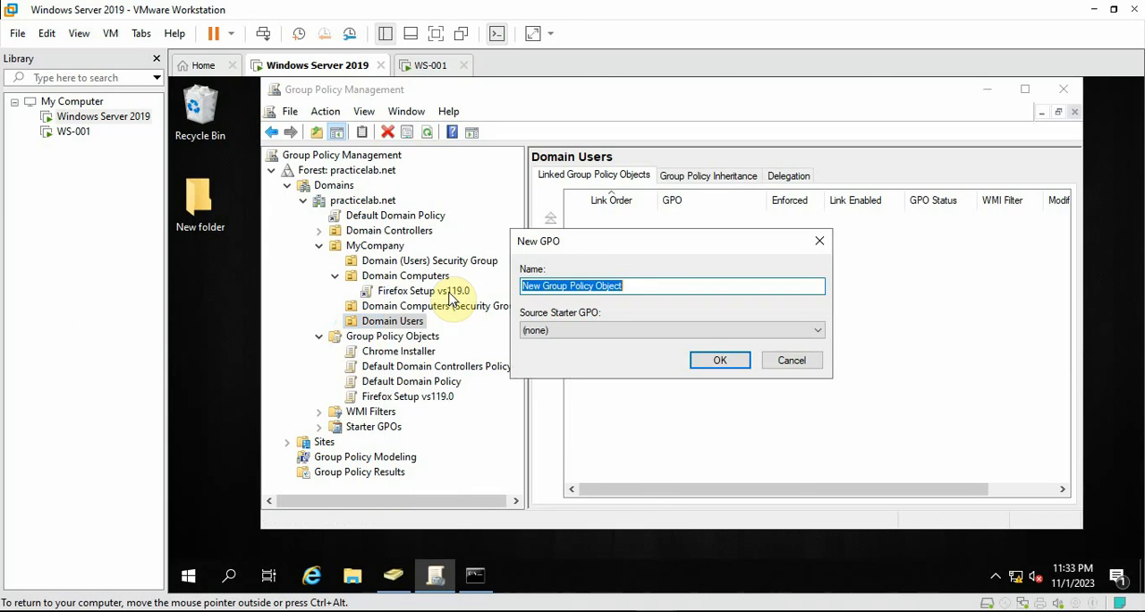
{"action": "left_click", "coordinate": [787, 360]}
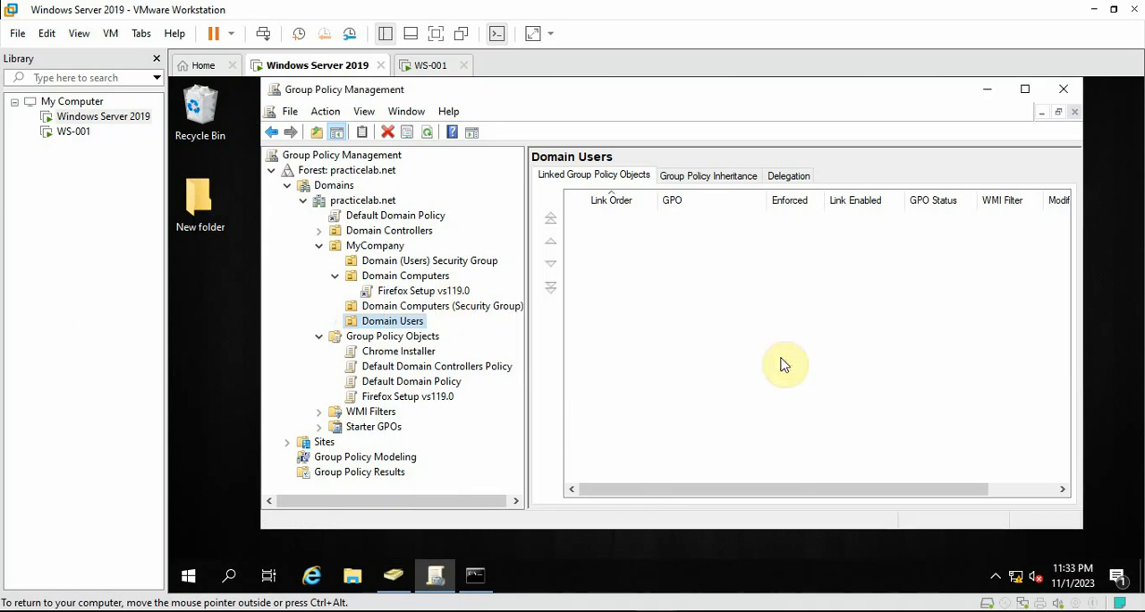
Link the existing Chrome Installer GPO to the Domain Users OU and select the new link
{"action": "right_click", "coordinate": [385, 323]}
{"action": "left_click", "coordinate": [394, 313]}
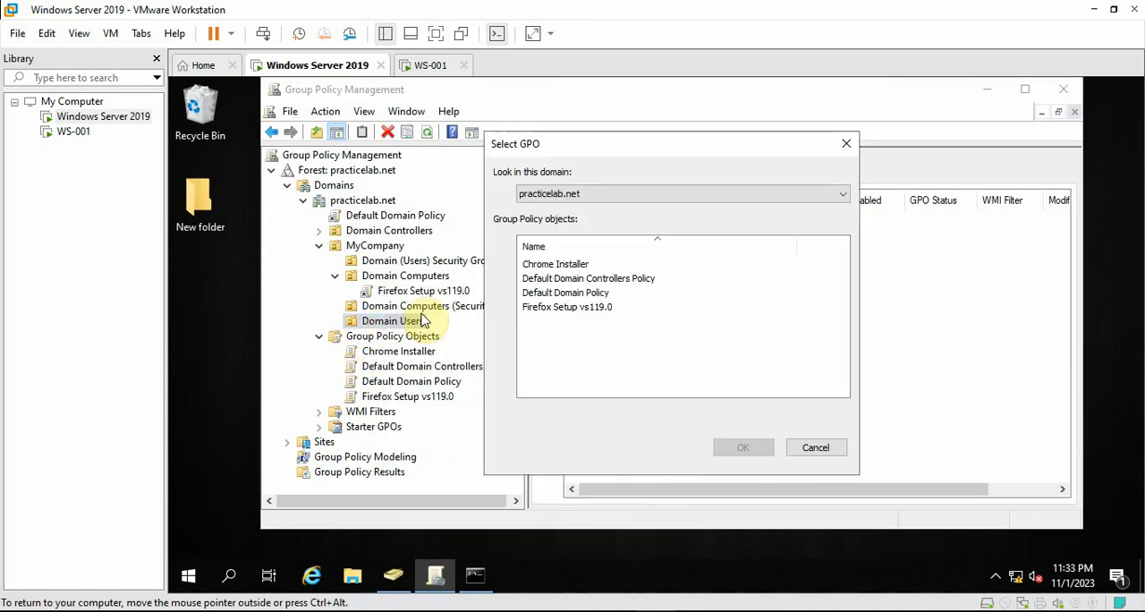
{"action": "left_click", "coordinate": [555, 265]}
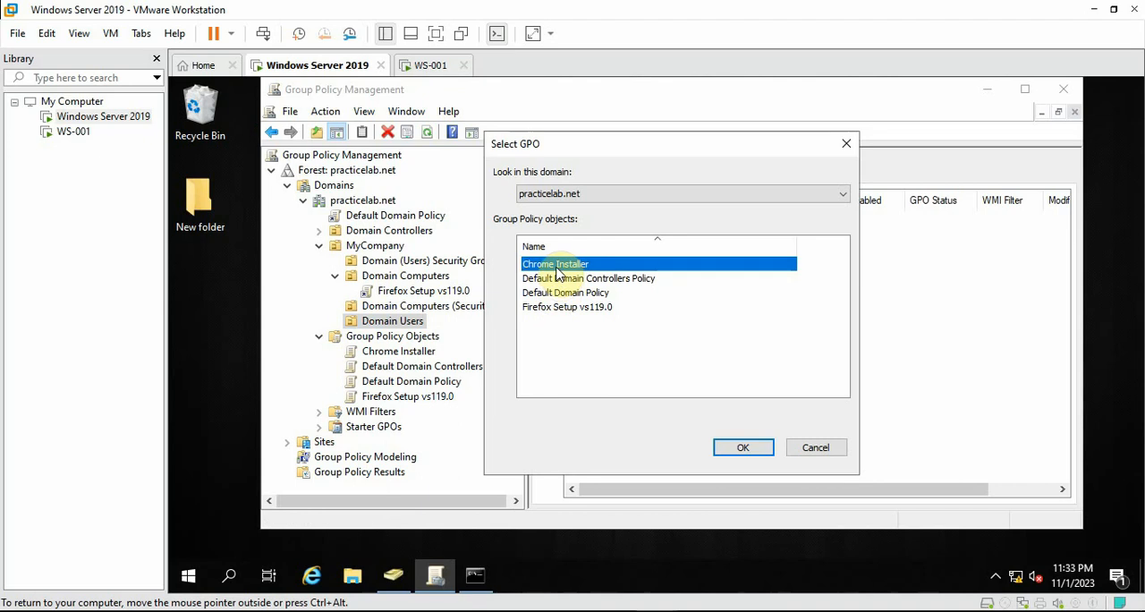
{"action": "left_click", "coordinate": [738, 448]}
{"action": "left_click", "coordinate": [410, 337]}
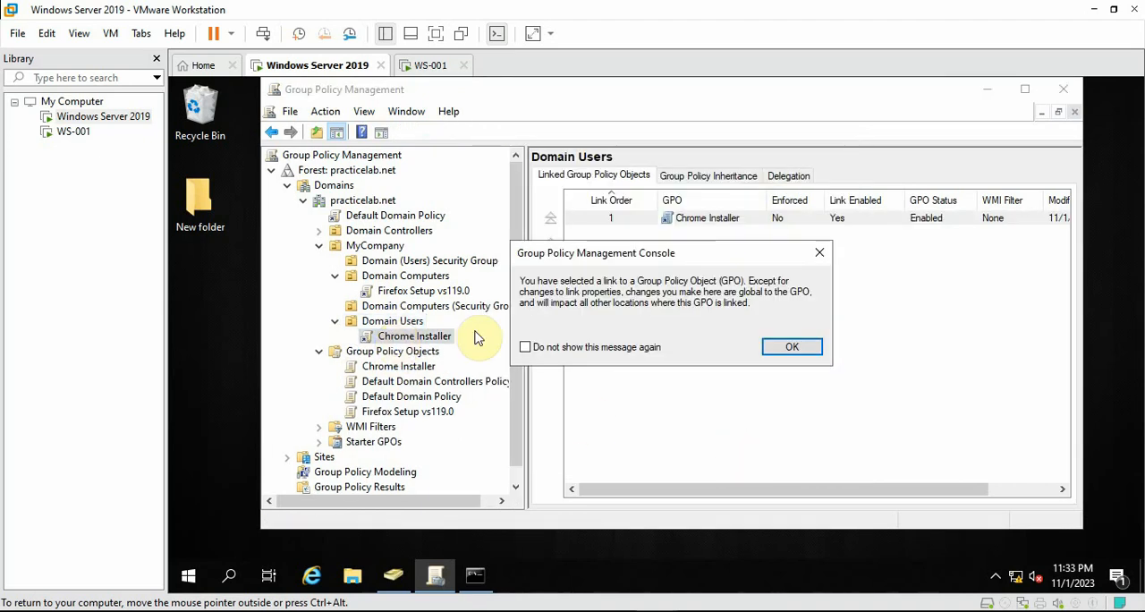
Acknowledge the notice about the linked GPO and open the Chrome Installer GPO for editing
{"action": "left_click", "coordinate": [792, 346]}
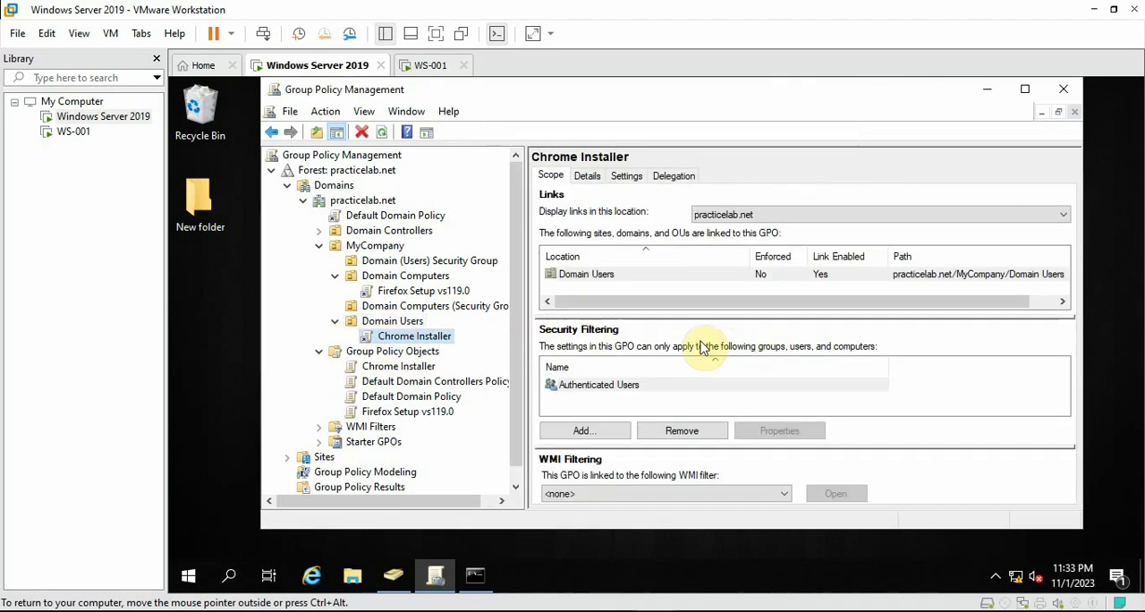
{"action": "right_click", "coordinate": [413, 338]}
{"action": "left_click", "coordinate": [465, 347]}
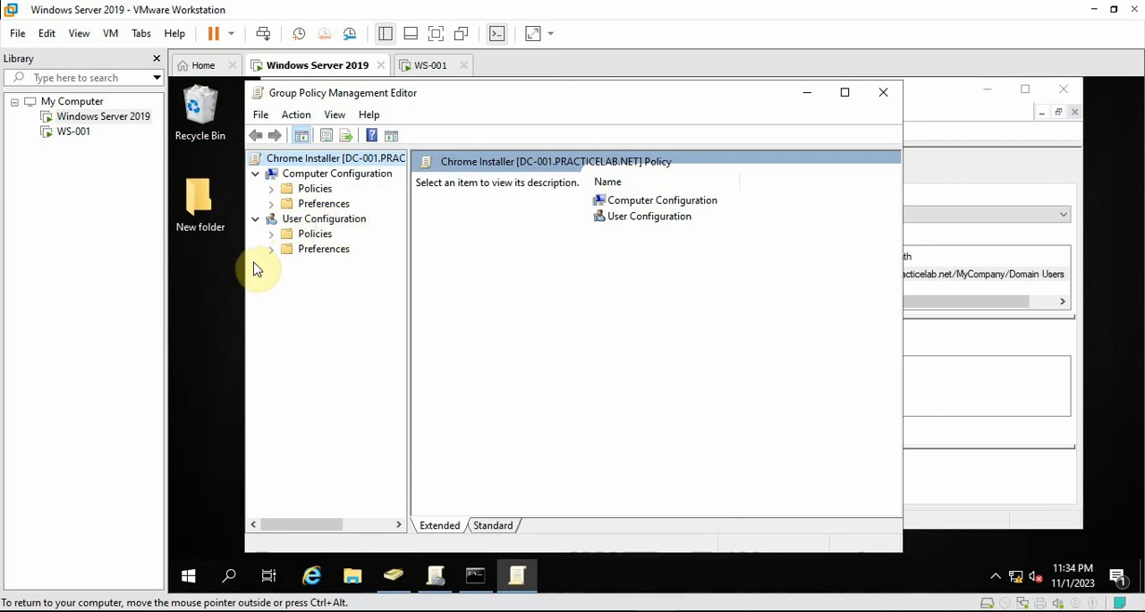
Go to Software installation in the Software Settings policies under User Configuration of the Chrome Installer GPO
{"action": "left_click", "coordinate": [272, 234]}
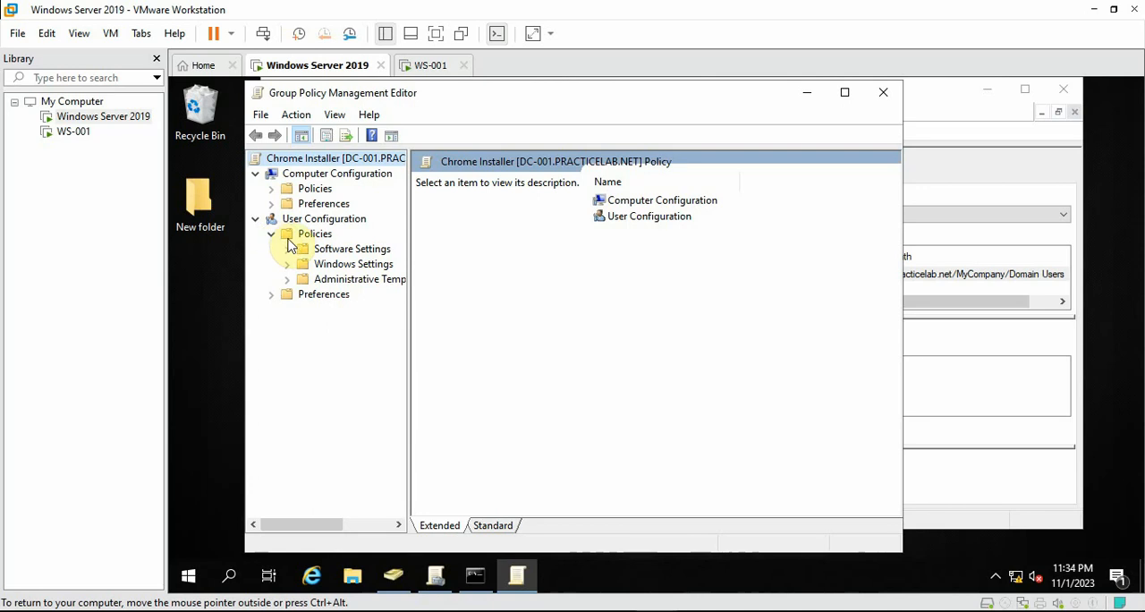
{"action": "left_click", "coordinate": [304, 250]}
{"action": "left_click", "coordinate": [286, 250]}
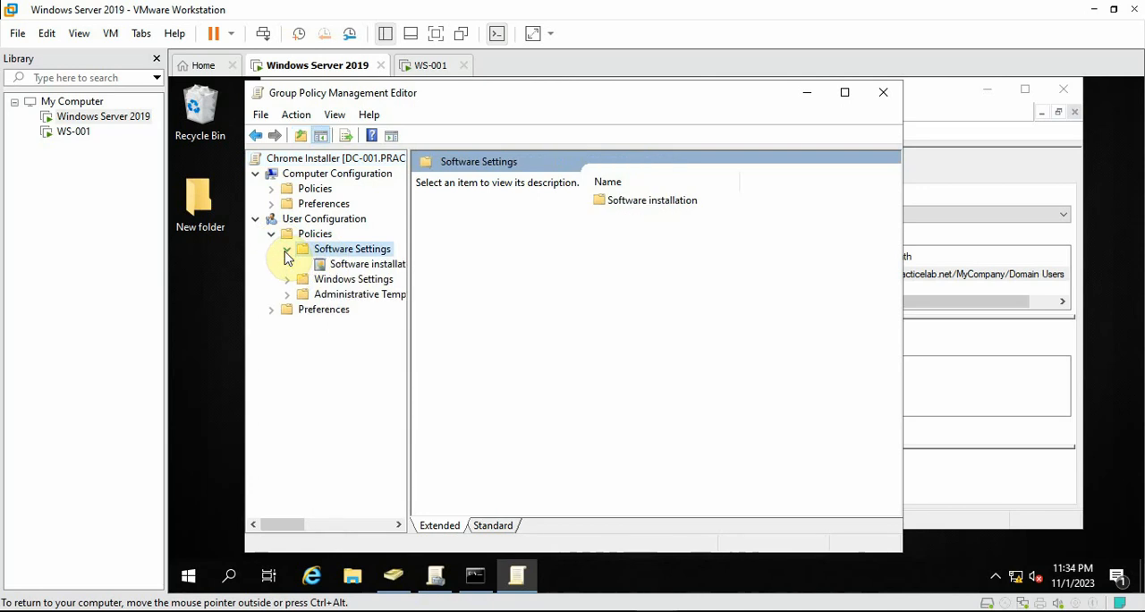
{"action": "left_click", "coordinate": [365, 265]}
Start a new software installation package using GoogleChromeStandaloneEnterprise64.msi from the network share \\dc-001\Software Installers
{"action": "right_click", "coordinate": [471, 299]}
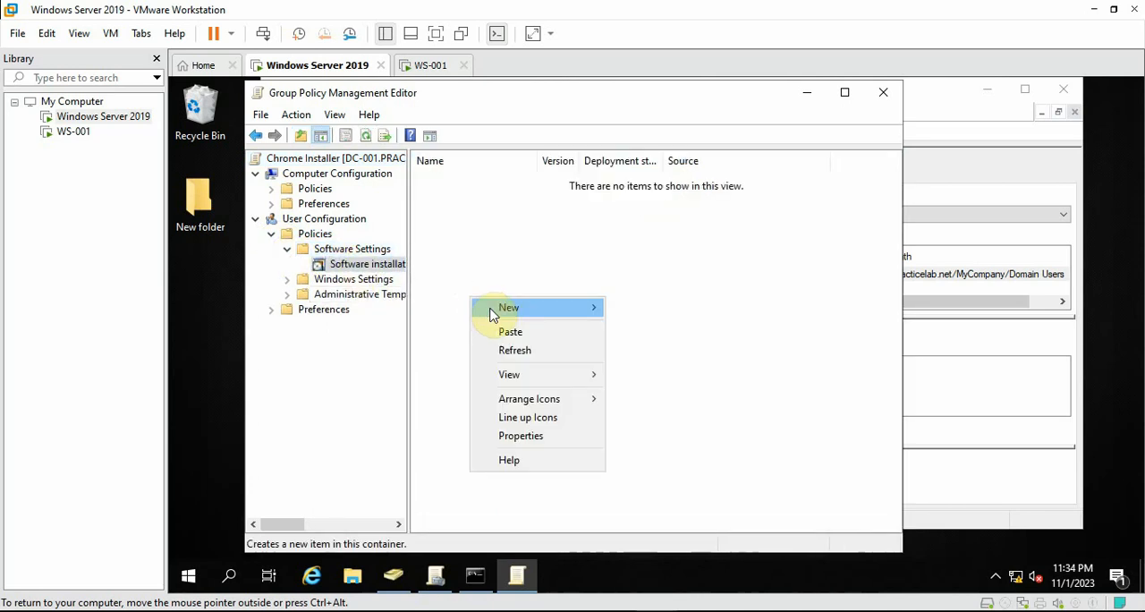
{"action": "mouse_move", "coordinate": [527, 314]}
{"action": "left_click", "coordinate": [666, 309]}
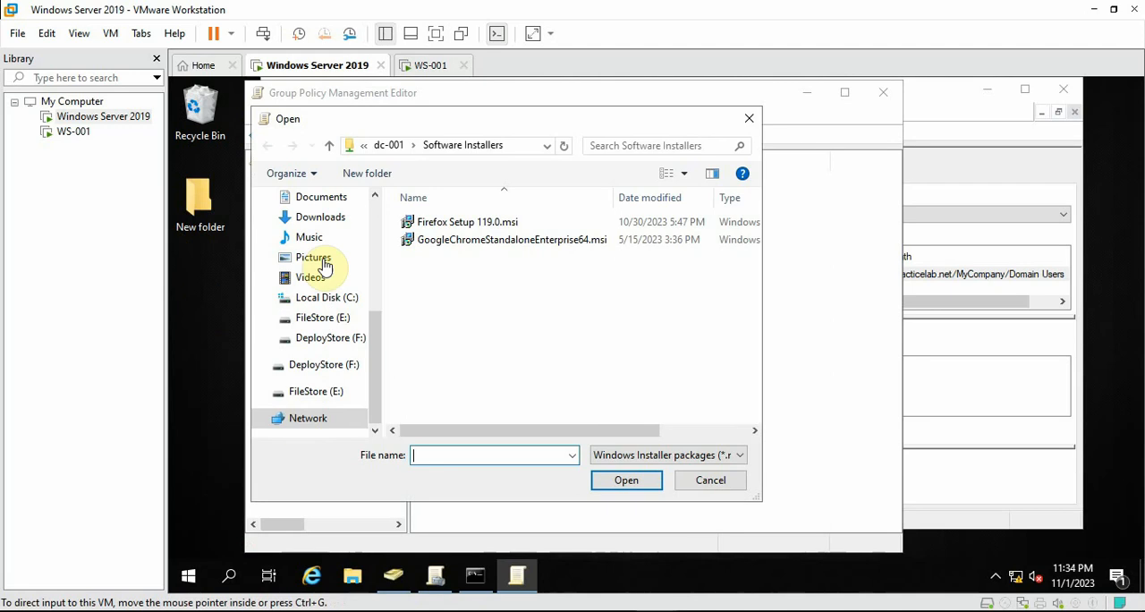
{"action": "left_click", "coordinate": [514, 147]}
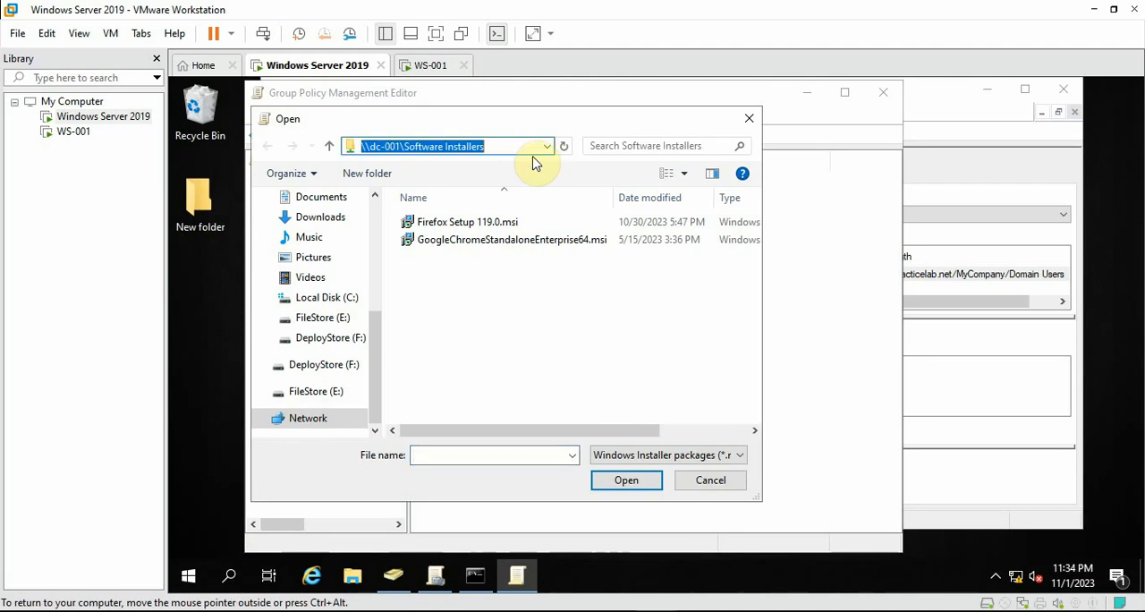
{"action": "type", "text": "\\"}
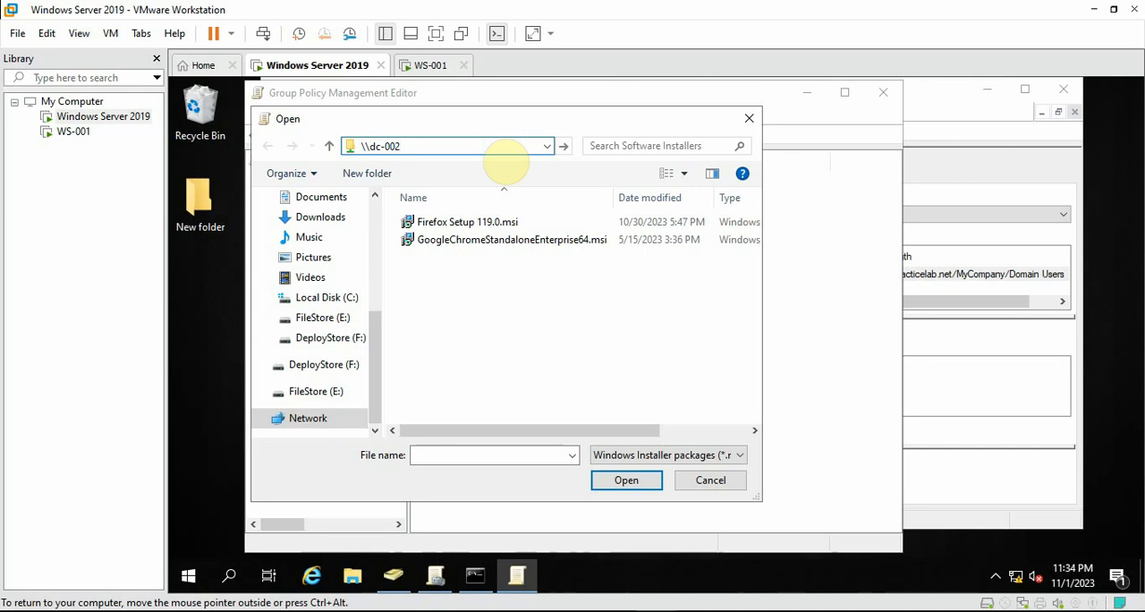
{"action": "type", "text": "\\dc-001\\s"}
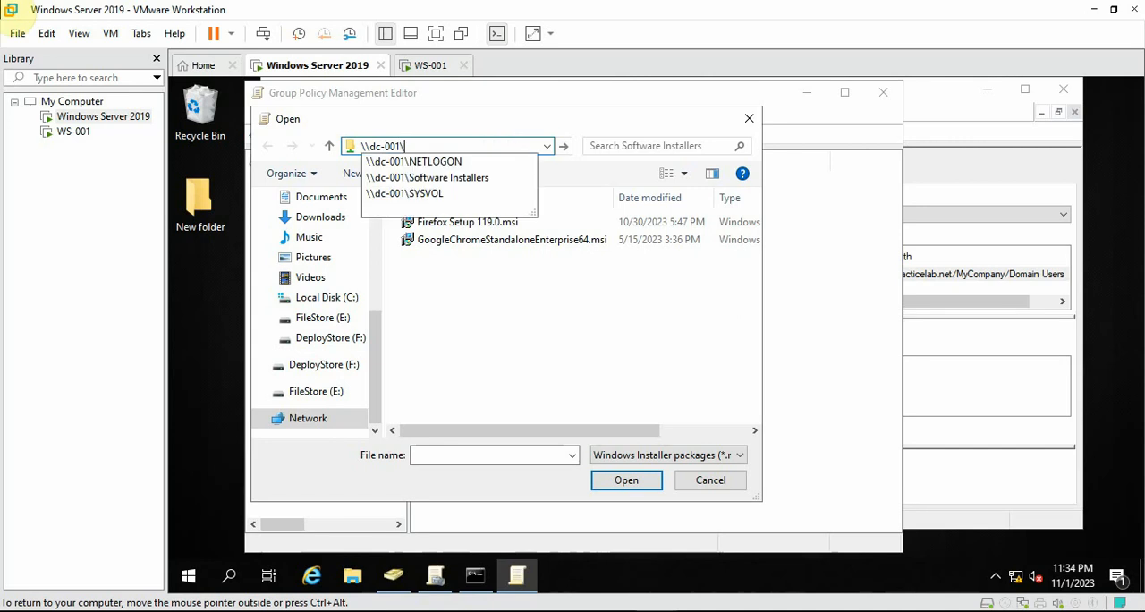
{"action": "left_click", "coordinate": [491, 161]}
{"action": "left_click", "coordinate": [501, 247]}
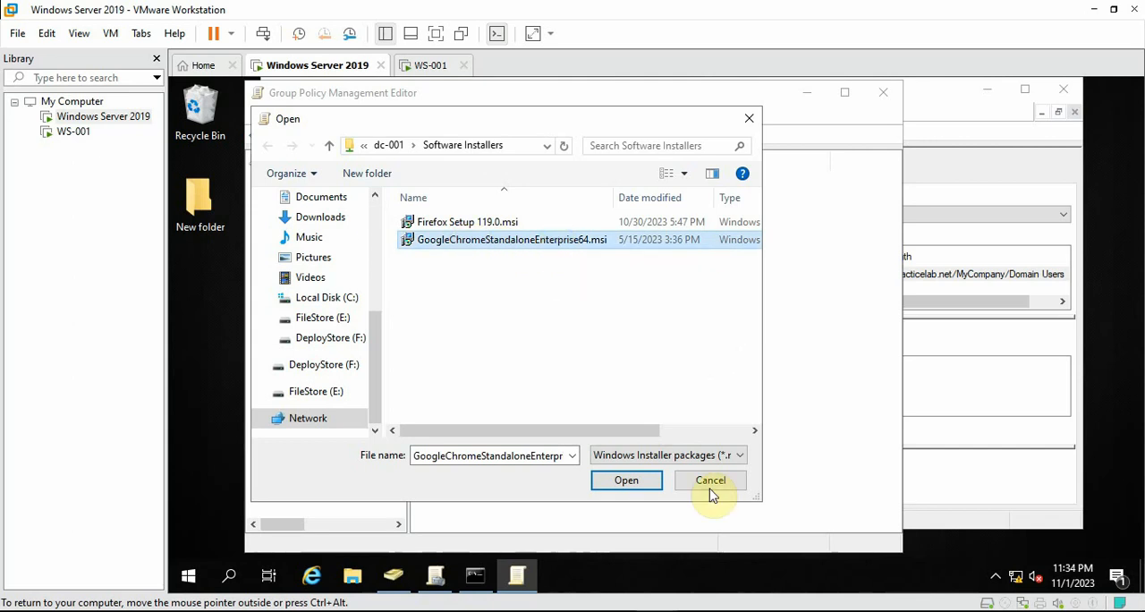
{"action": "left_click", "coordinate": [633, 484]}
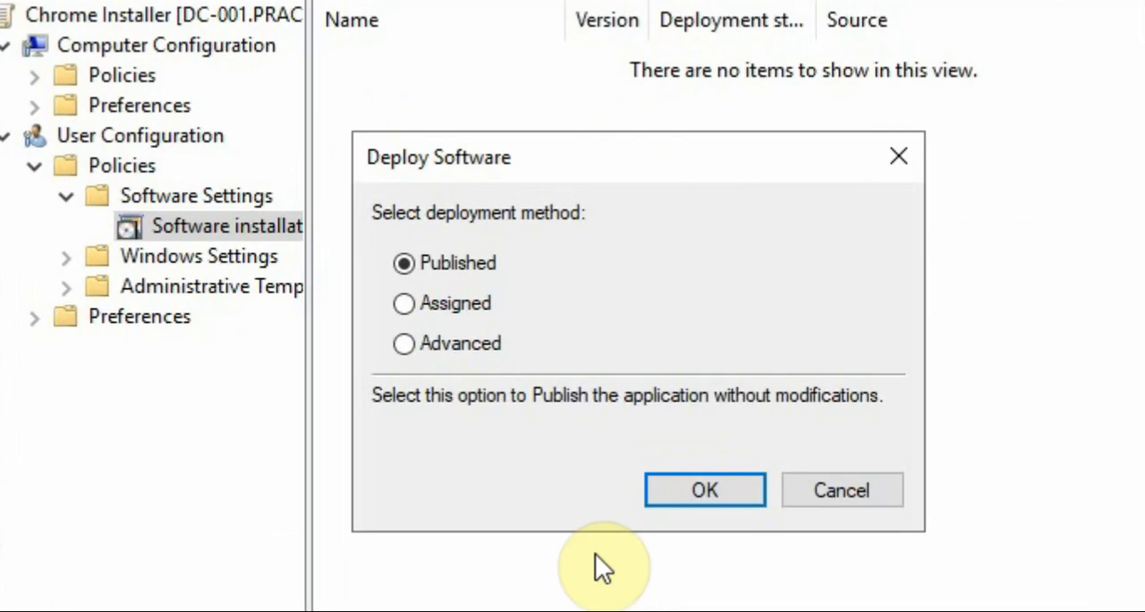
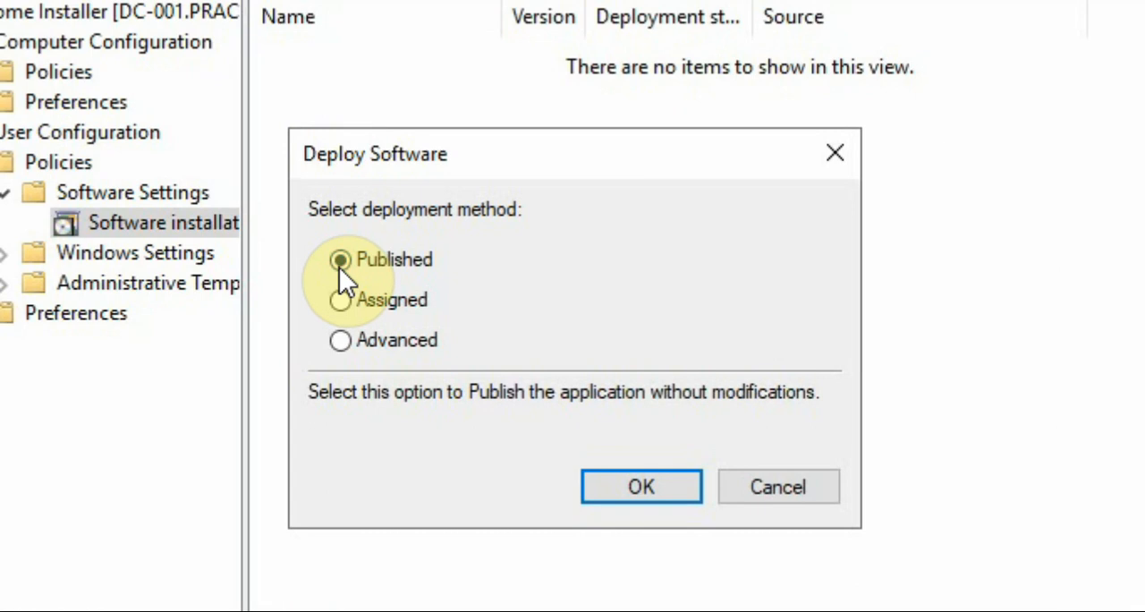
Set the deployment method of the Chrome package to Published and confirm it
{"action": "left_click", "coordinate": [341, 301]}
{"action": "left_click", "coordinate": [348, 336]}
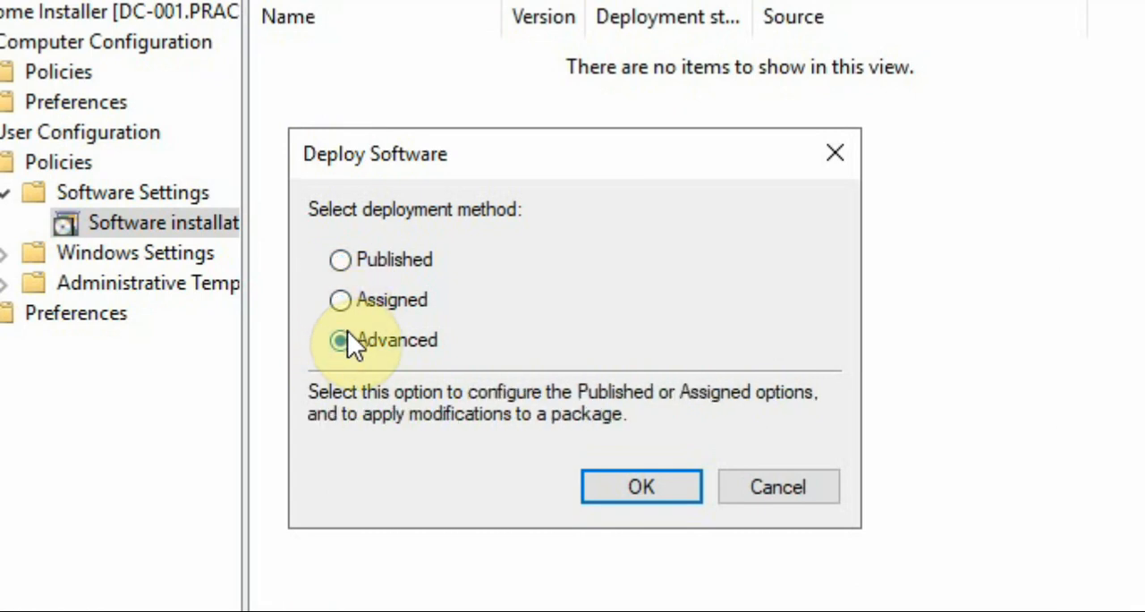
{"action": "left_click", "coordinate": [341, 260]}
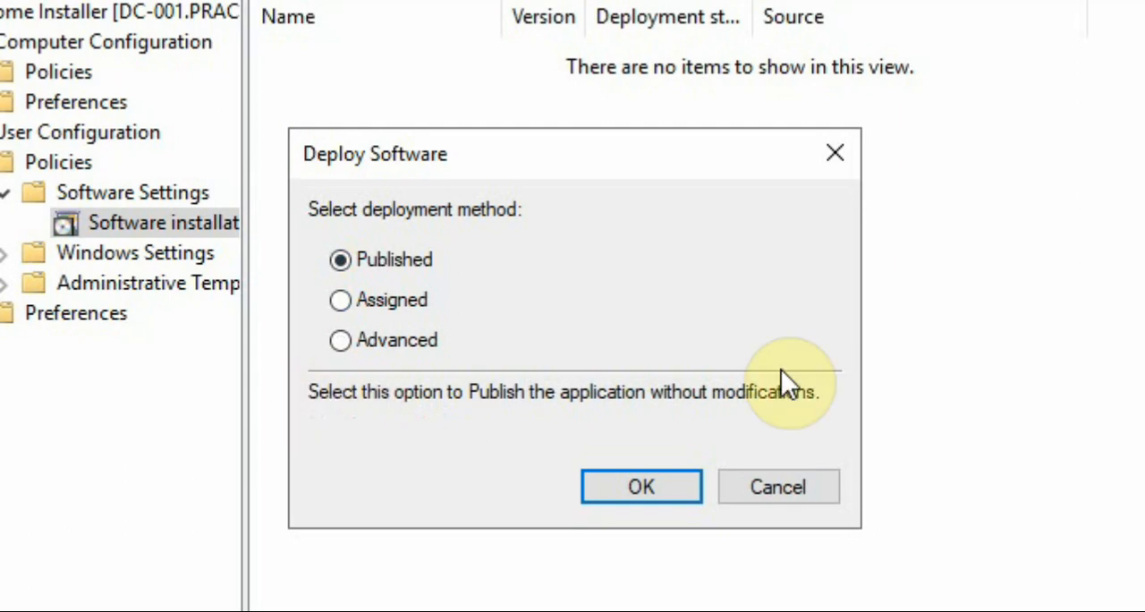
{"action": "left_click", "coordinate": [348, 303]}
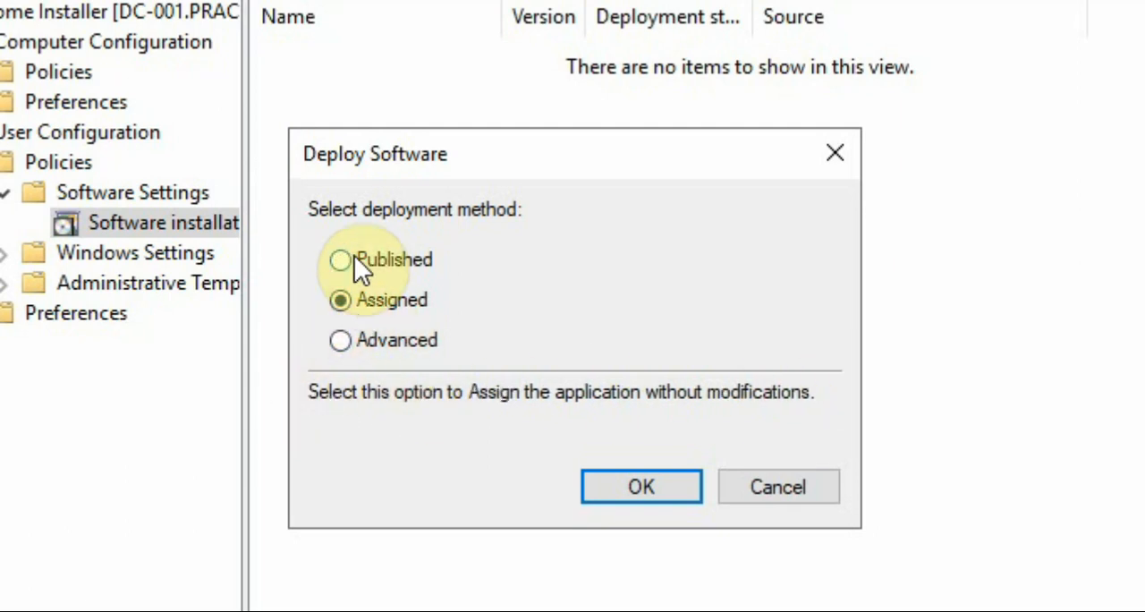
{"action": "left_click", "coordinate": [355, 259]}
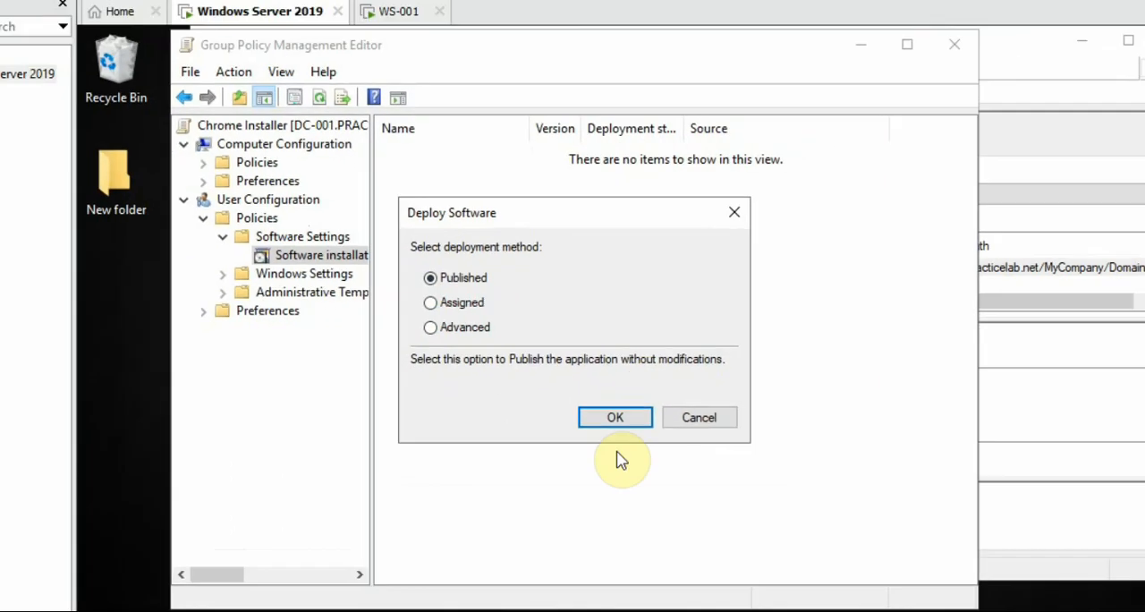
{"action": "left_click", "coordinate": [615, 416]}
Refresh the software package list, review the Google Chrome entry with a wider Source column, and close the Chrome Installer policy editor
{"action": "right_click", "coordinate": [644, 319]}
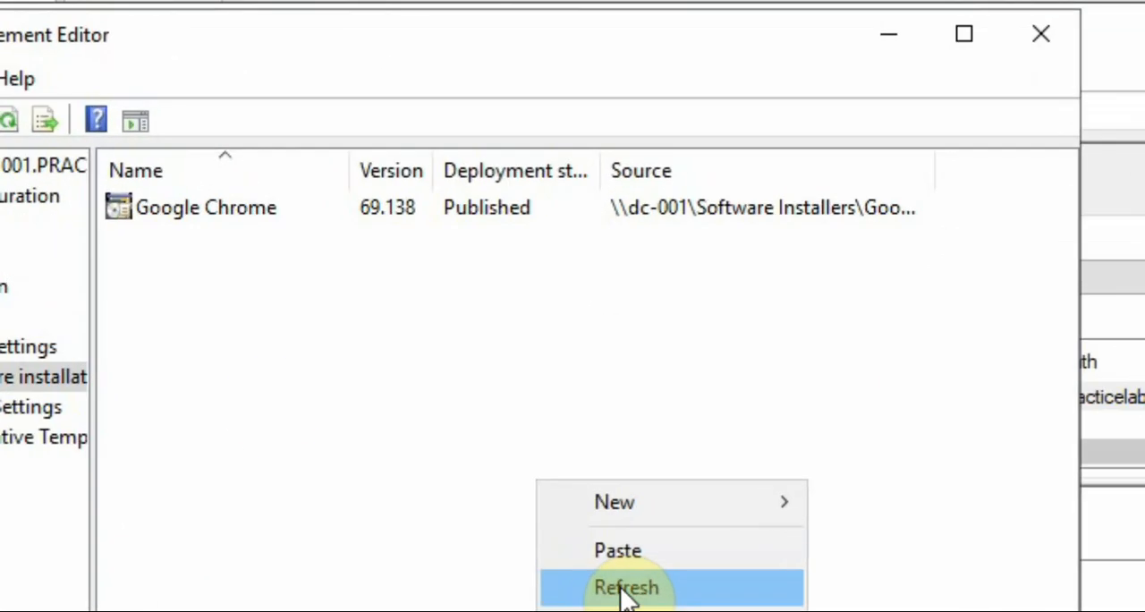
{"action": "left_click", "coordinate": [675, 369]}
{"action": "left_click", "coordinate": [477, 179]}
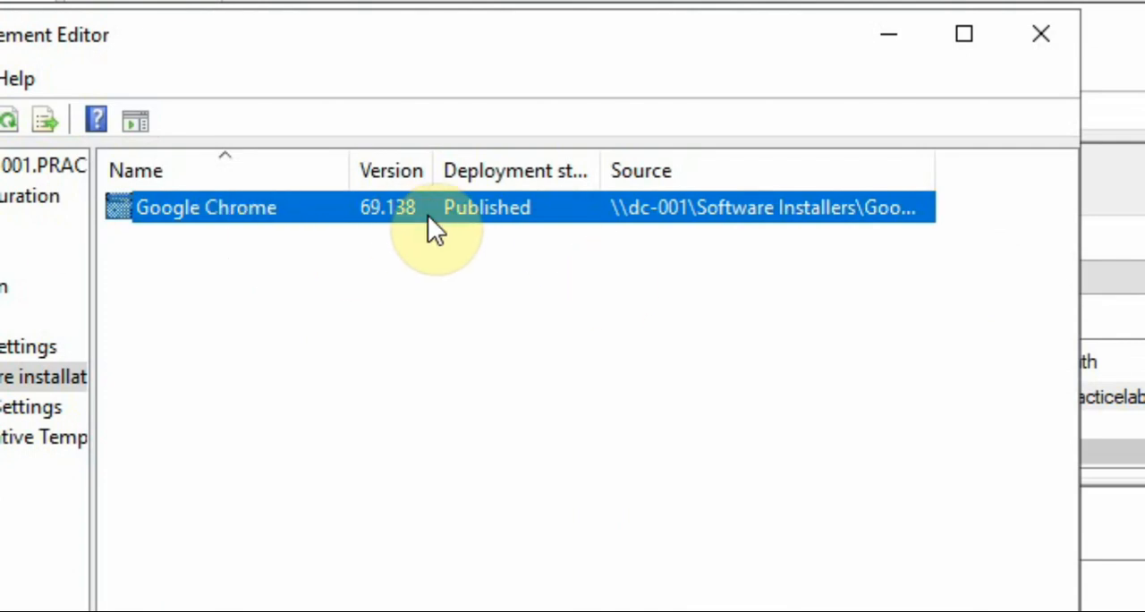
{"action": "left_click_drag", "start_coordinate": [932, 172], "coordinate": [1043, 185]}
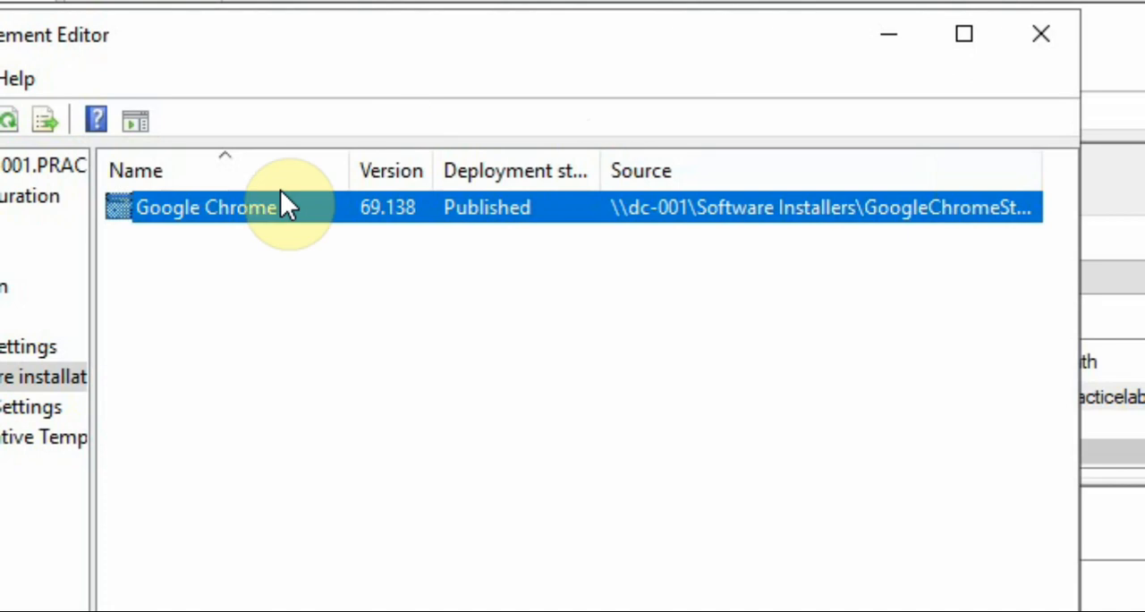
{"action": "left_click", "coordinate": [1055, 34]}
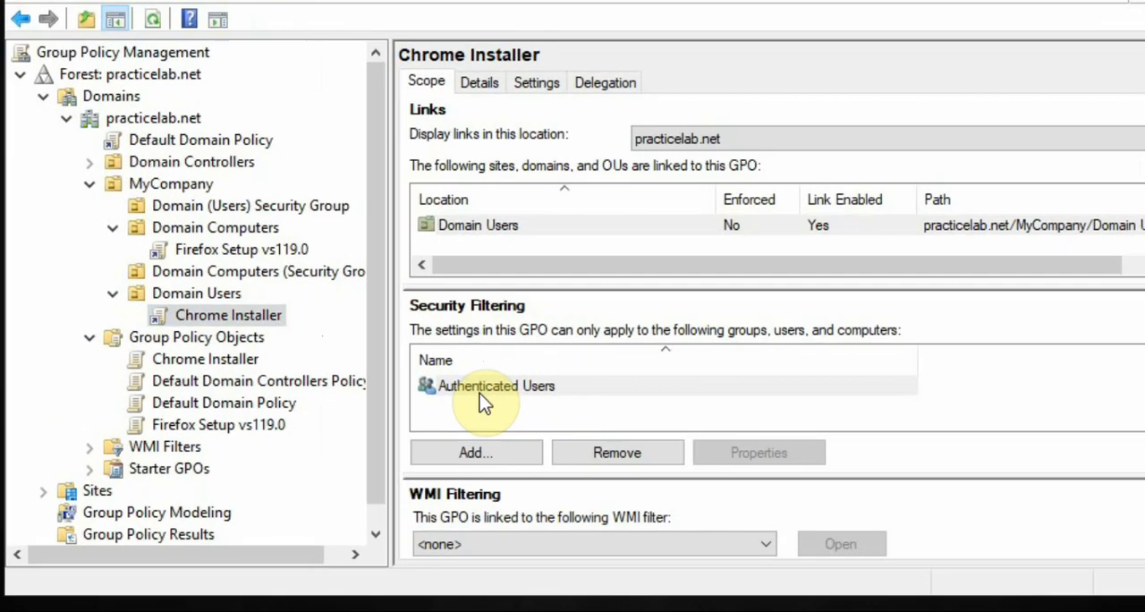
Remove Authenticated Users from the security filtering of the Chrome Installer GPO and confirm the removal
{"action": "left_click", "coordinate": [581, 401]}
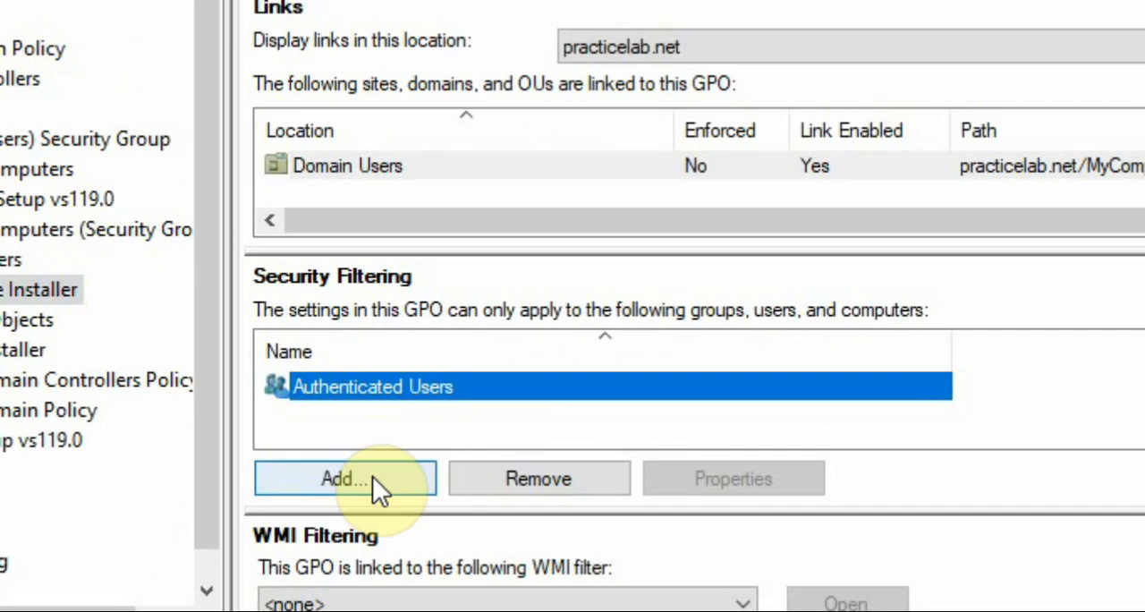
{"action": "left_click", "coordinate": [497, 476]}
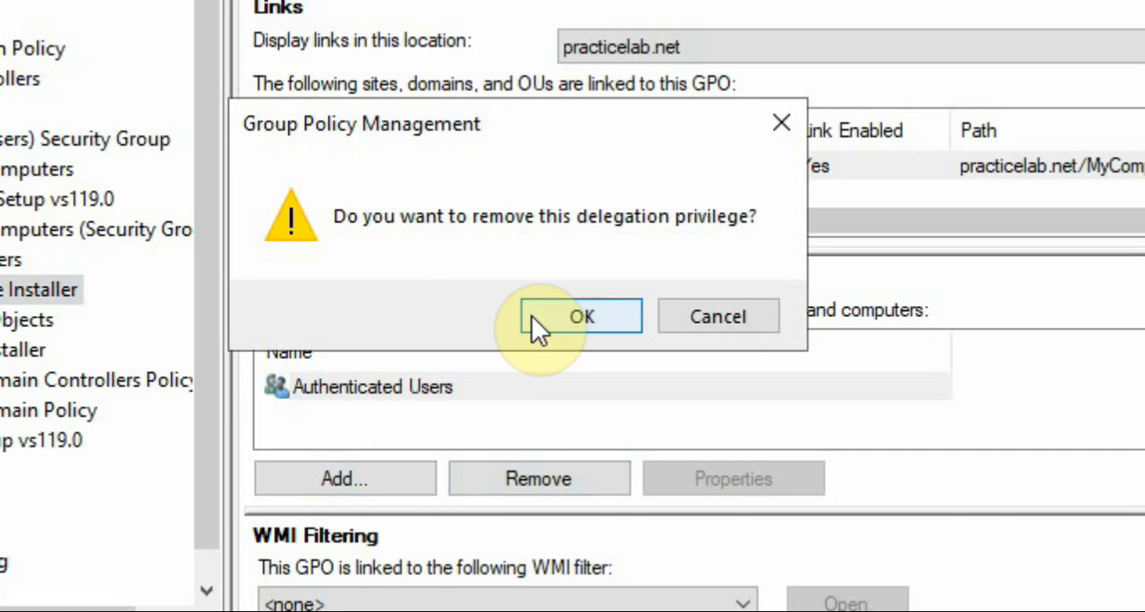
{"action": "left_click", "coordinate": [531, 316]}
{"action": "left_click", "coordinate": [590, 367]}
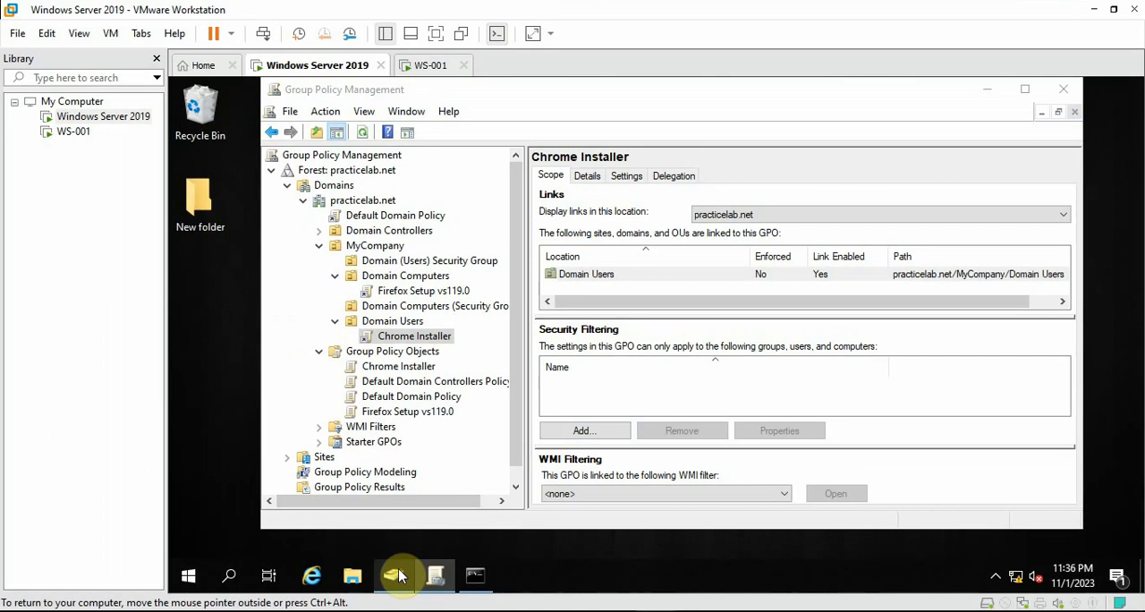
Check the group name in Active Directory Users and Computers and add Deploy Chrome to the Chrome Installer GPO's security filtering
{"action": "left_click", "coordinate": [396, 575]}
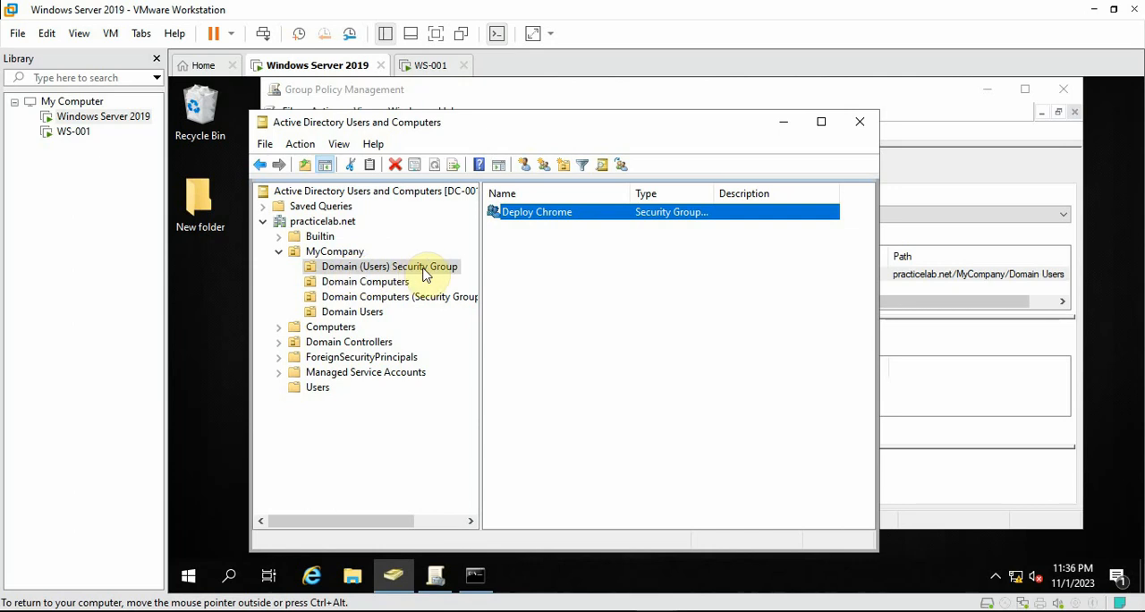
{"action": "left_click", "coordinate": [795, 121]}
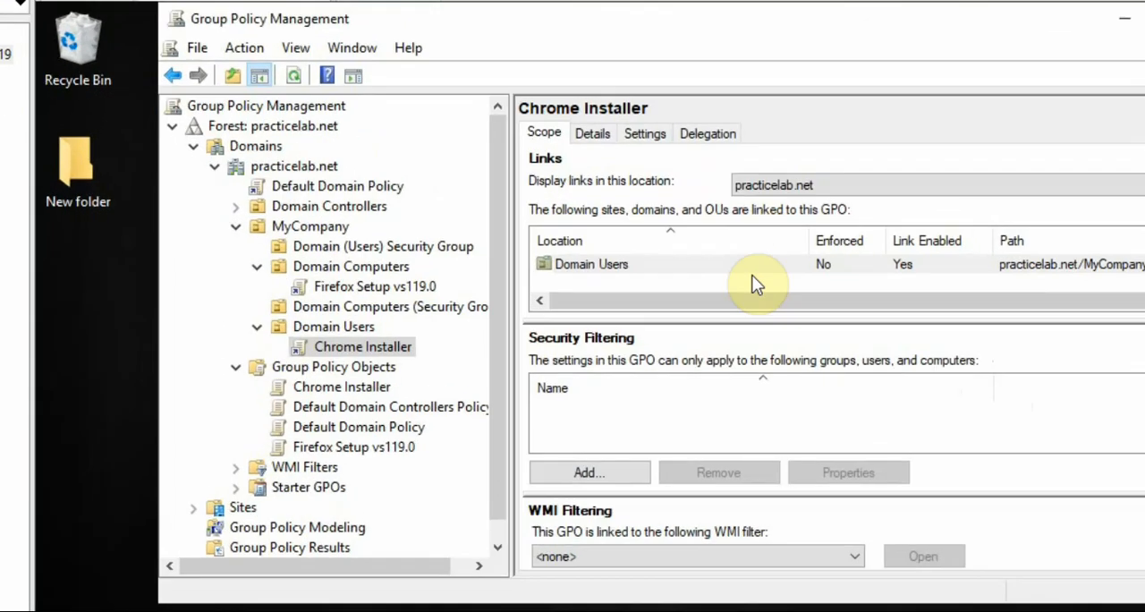
{"action": "left_click", "coordinate": [592, 550]}
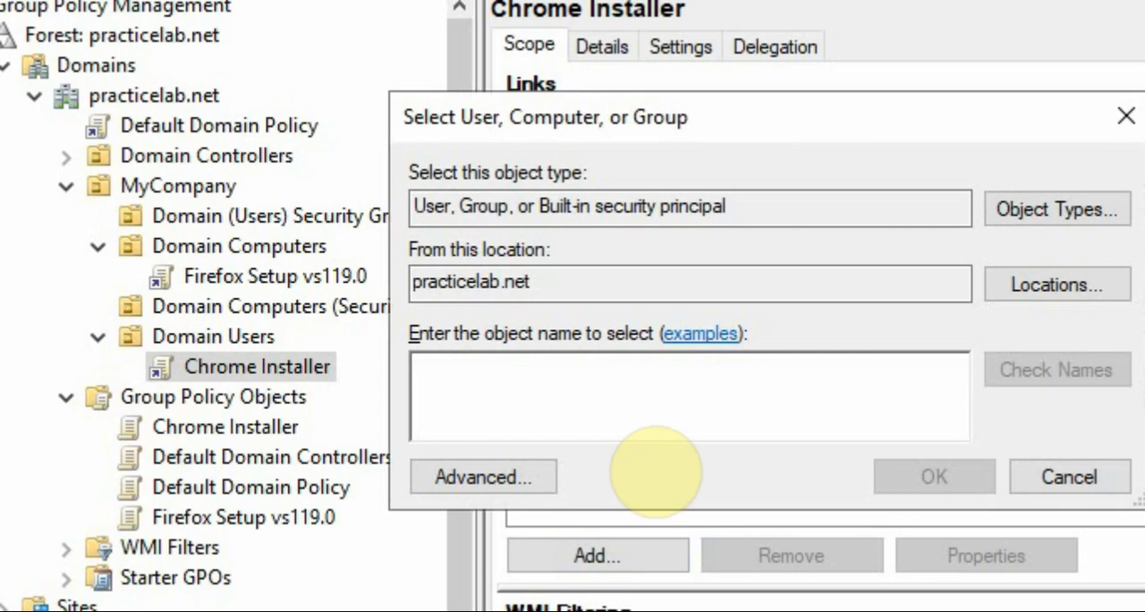
{"action": "type", "text": "deploy c"}
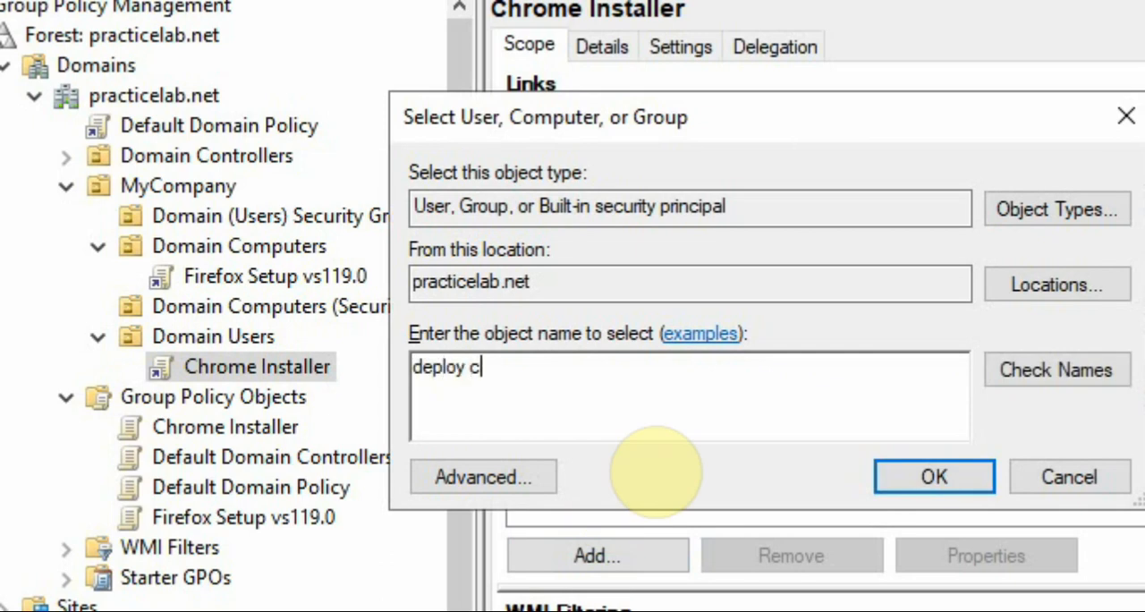
{"action": "type", "text": "hrome"}
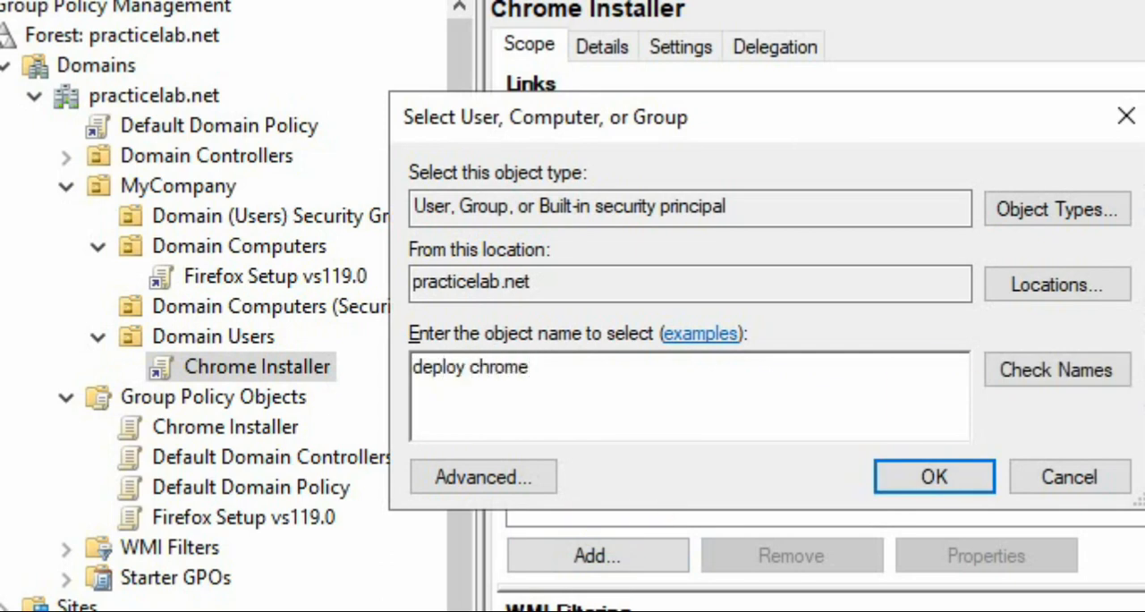
{"action": "left_click", "coordinate": [1030, 372]}
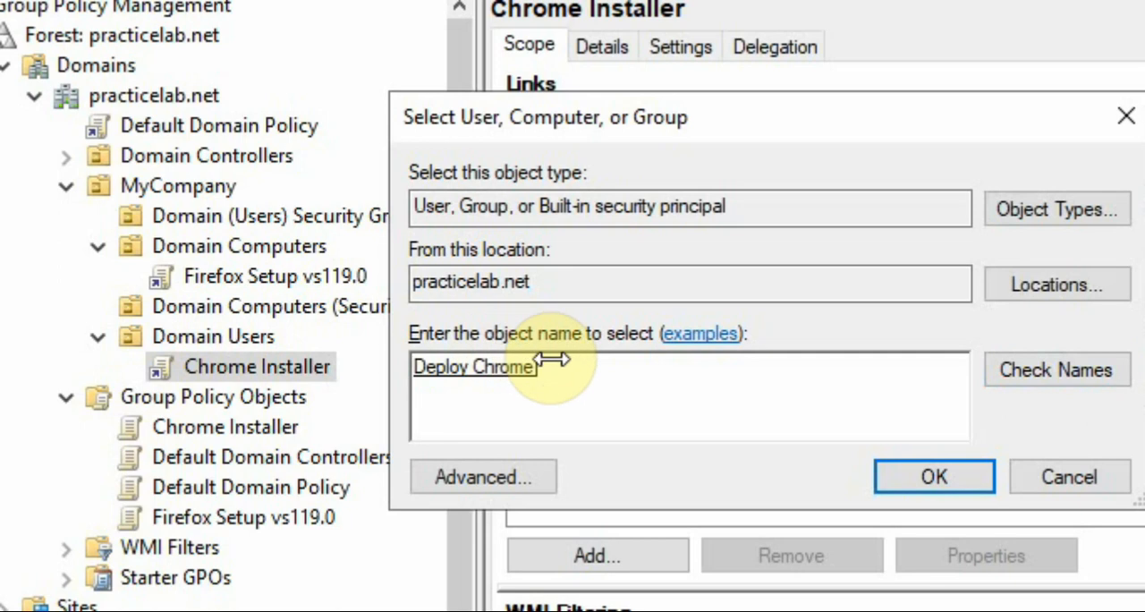
{"action": "left_click_drag", "start_coordinate": [540, 366], "coordinate": [414, 374]}
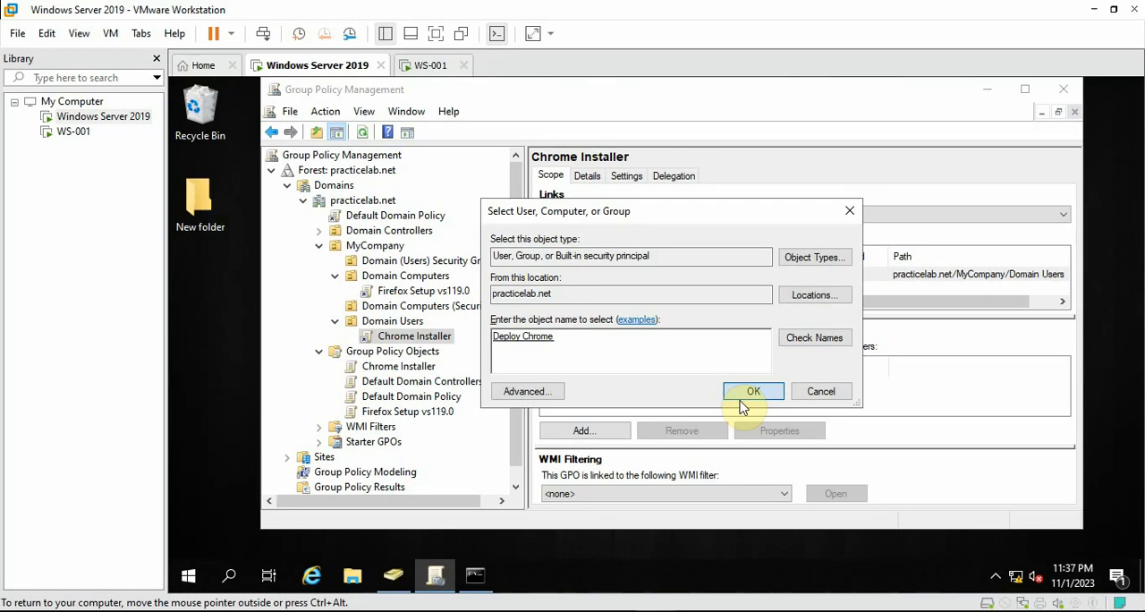
{"action": "left_click", "coordinate": [934, 476]}
{"action": "left_click", "coordinate": [671, 385]}
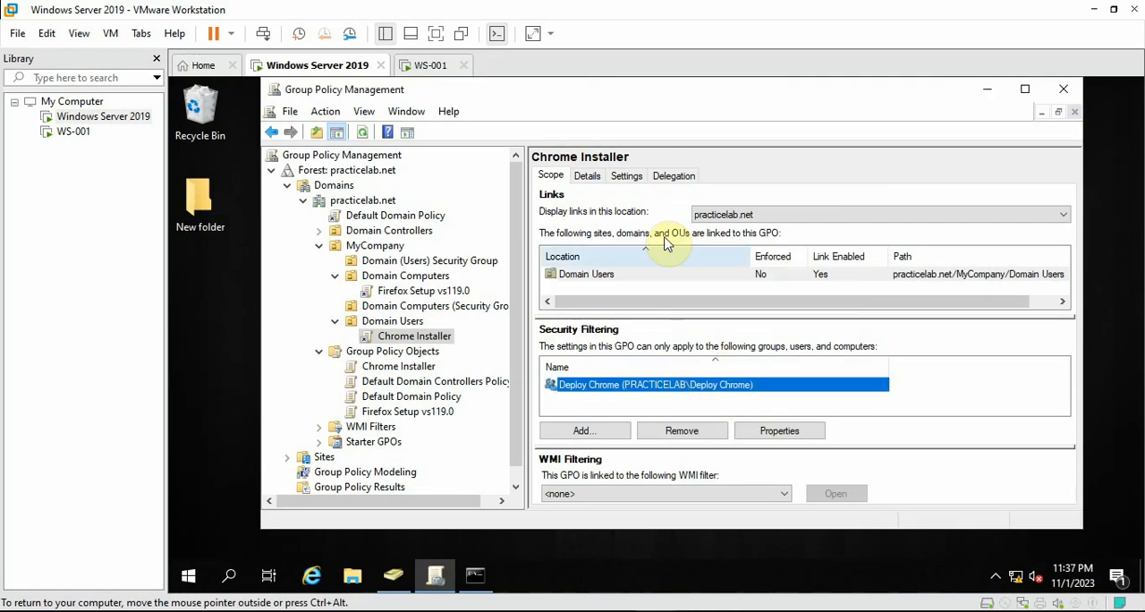
Delegate Read permission on the Chrome Installer GPO to Authenticated Users
{"action": "left_click", "coordinate": [672, 176]}
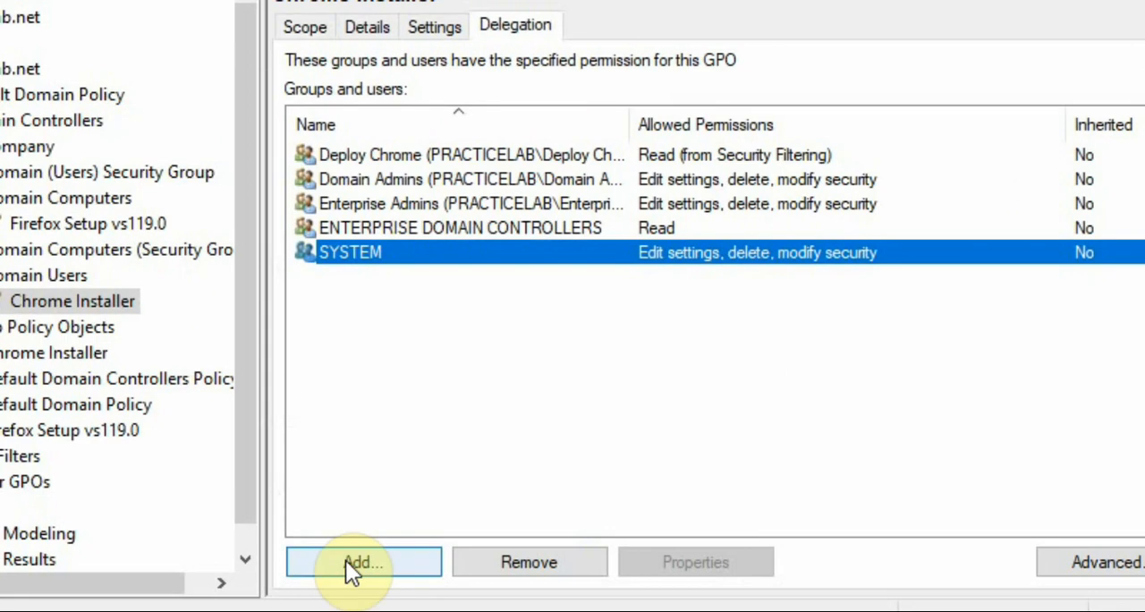
{"action": "left_click", "coordinate": [584, 488]}
{"action": "type", "text": "authent"}
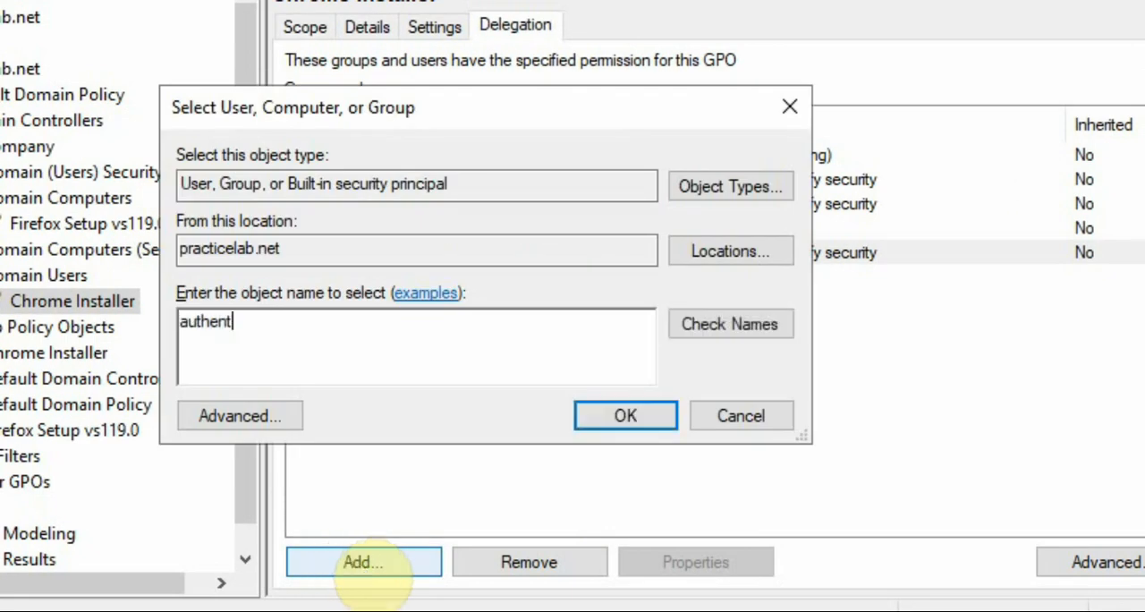
{"action": "type", "text": "icated users"}
{"action": "key", "text": "Tab"}
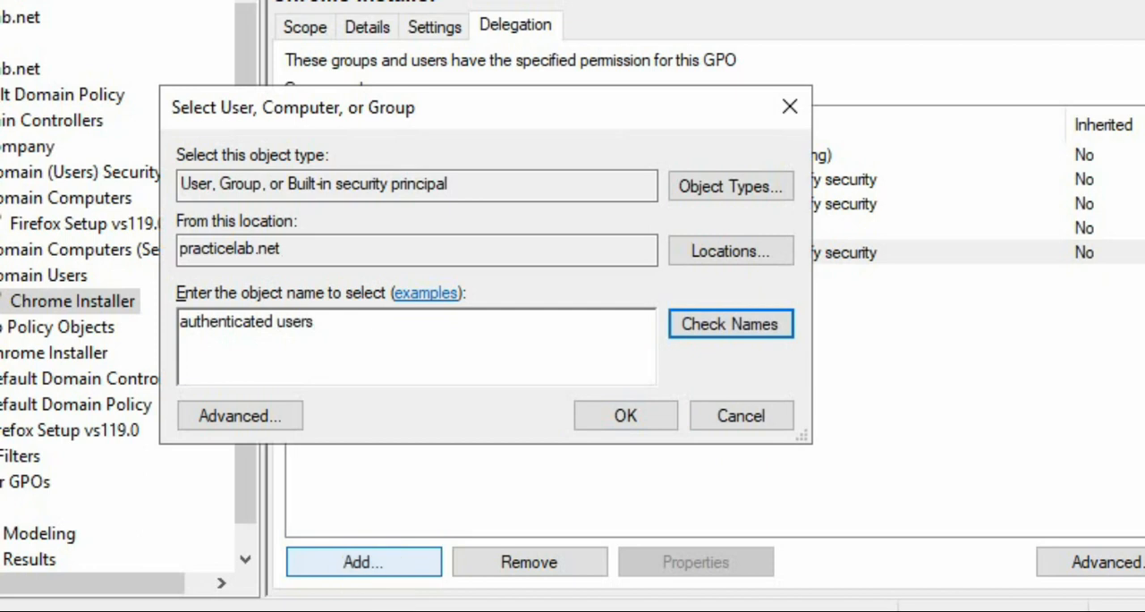
{"action": "key", "text": "Return"}
{"action": "left_click", "coordinate": [636, 422]}
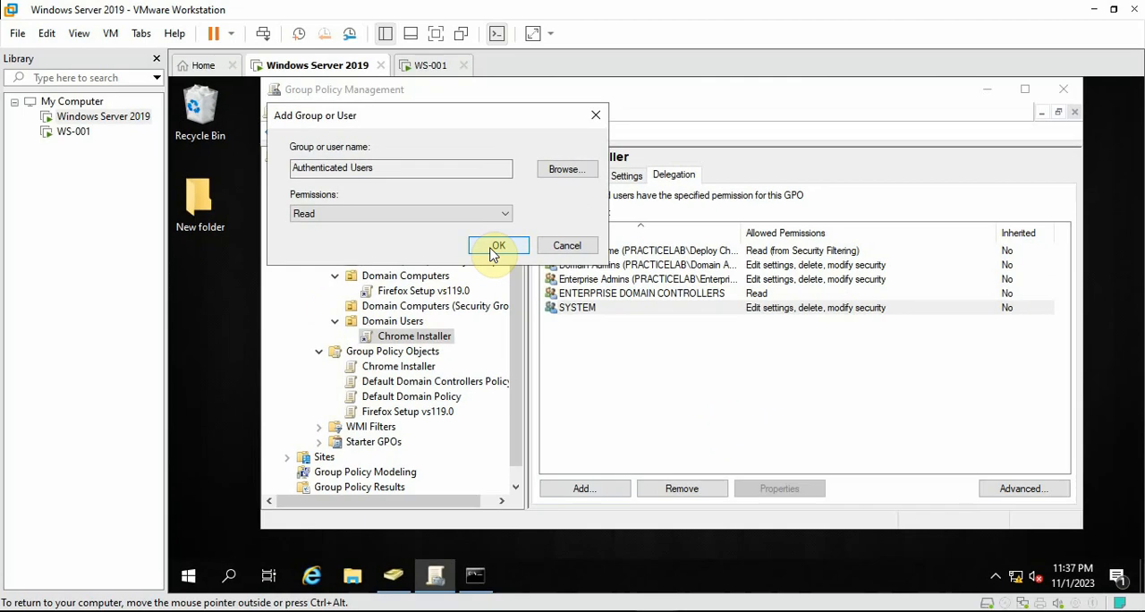
{"action": "left_click", "coordinate": [320, 183]}
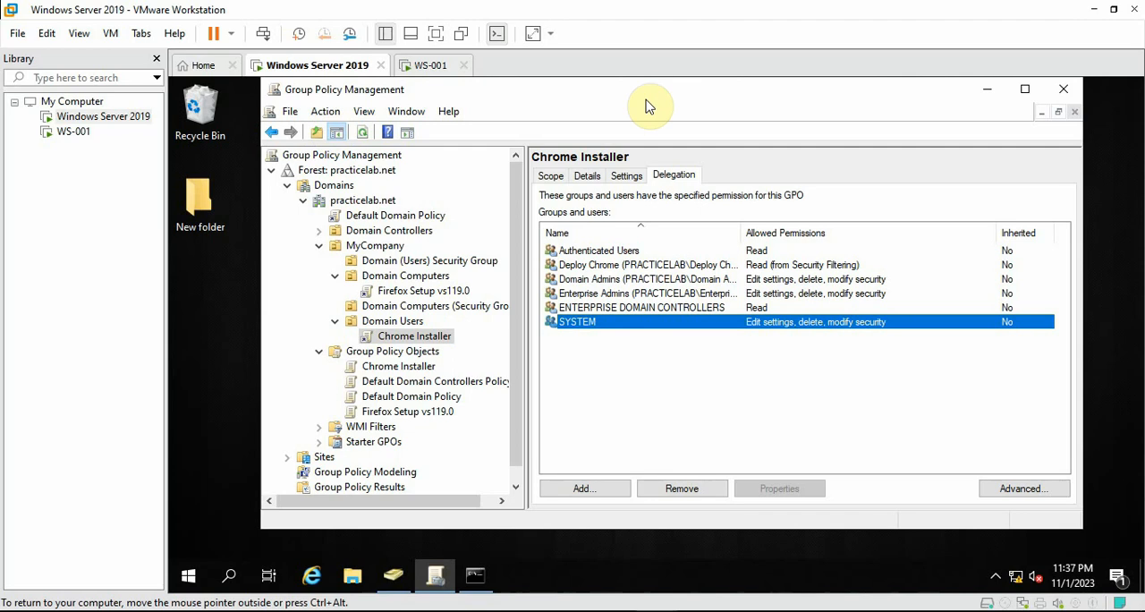
Bring up the server's Command Prompt, and open Get Programs from the Control Panel on the WS-001 virtual machine
{"action": "left_click", "coordinate": [987, 90]}
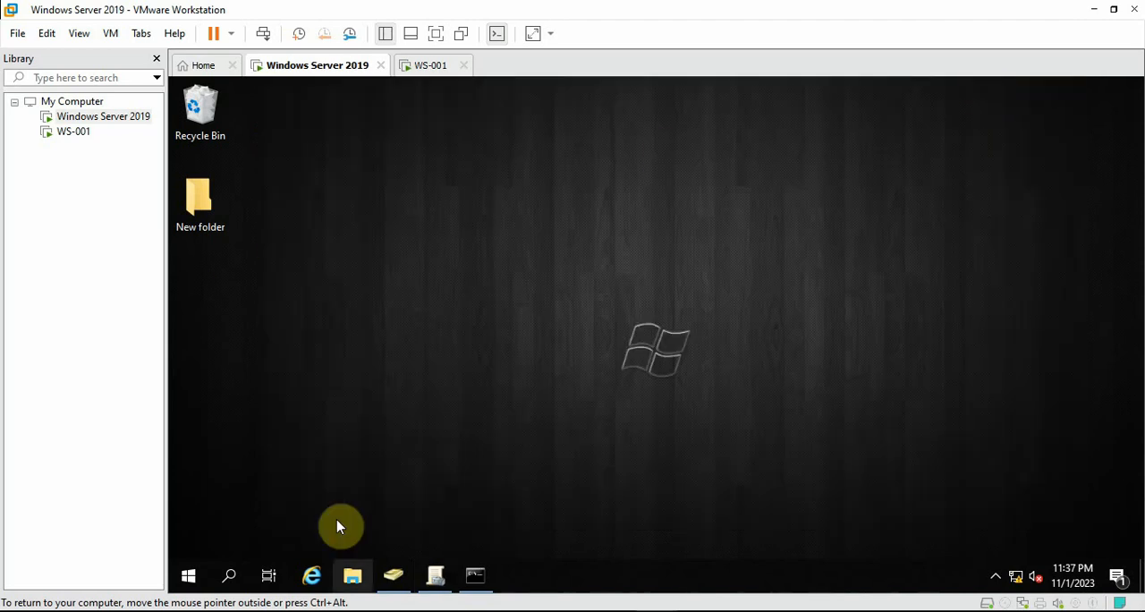
{"action": "left_click", "coordinate": [474, 575]}
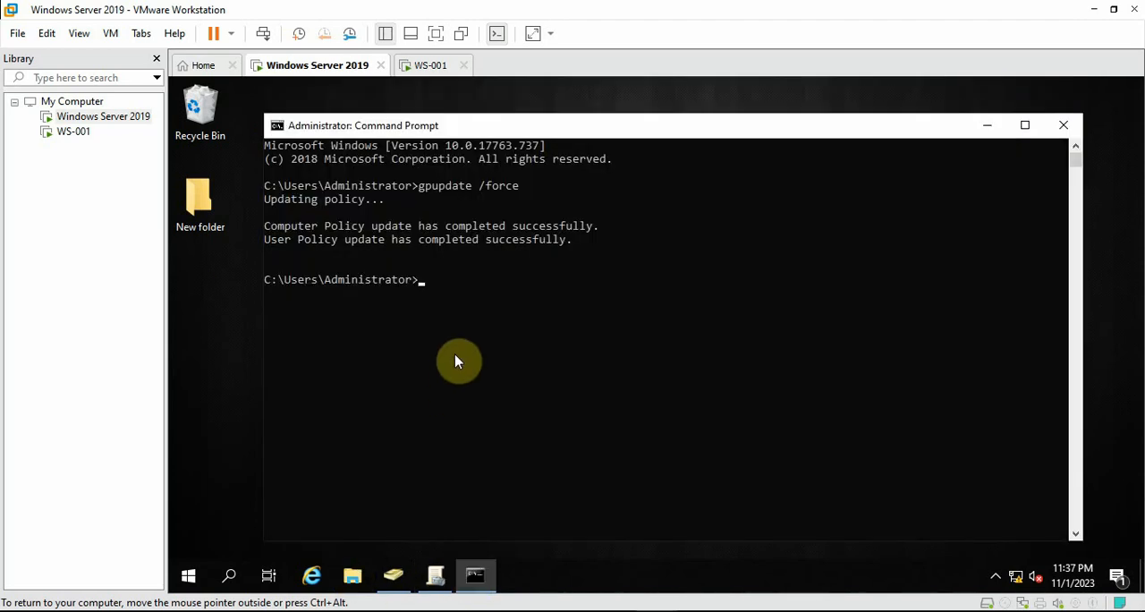
{"action": "left_click", "coordinate": [428, 65]}
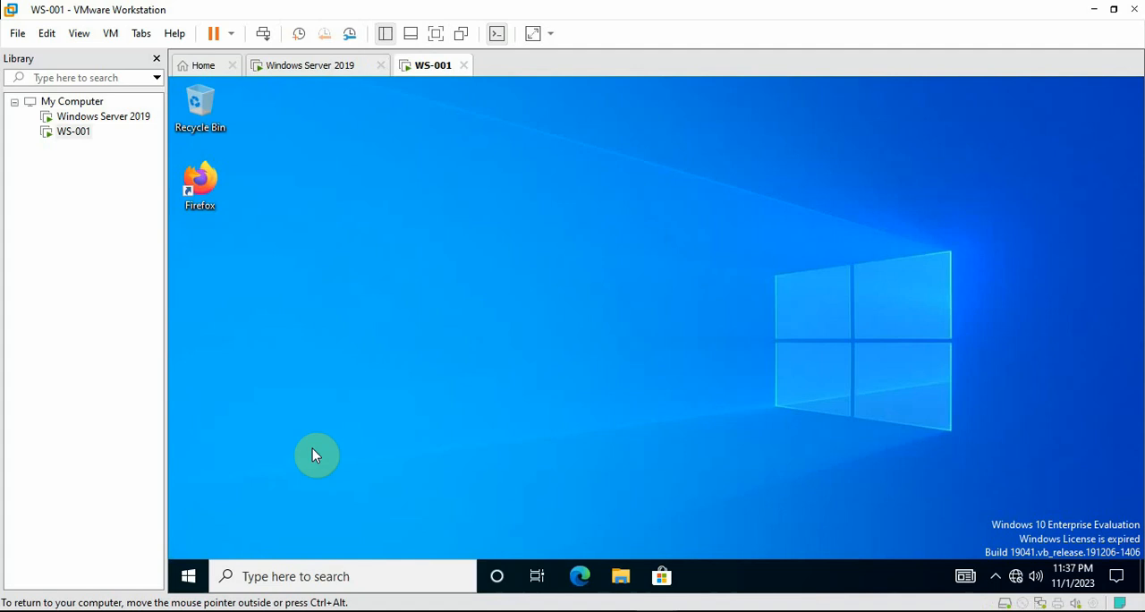
{"action": "left_click", "coordinate": [327, 562]}
{"action": "type", "text": "cont"}
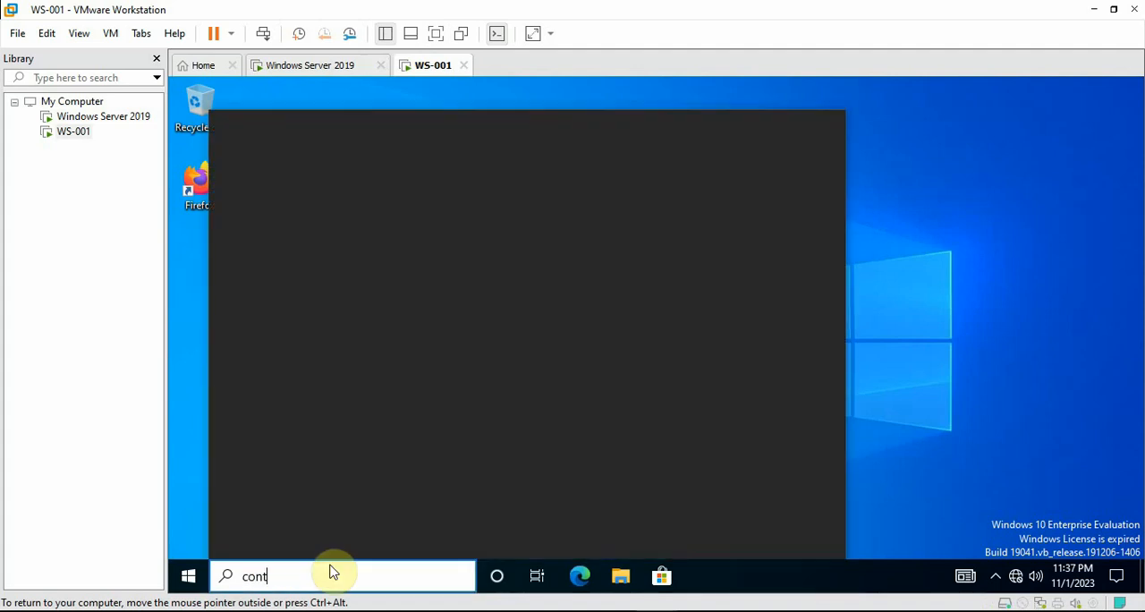
{"action": "type", "text": "r"}
{"action": "key", "text": "Return"}
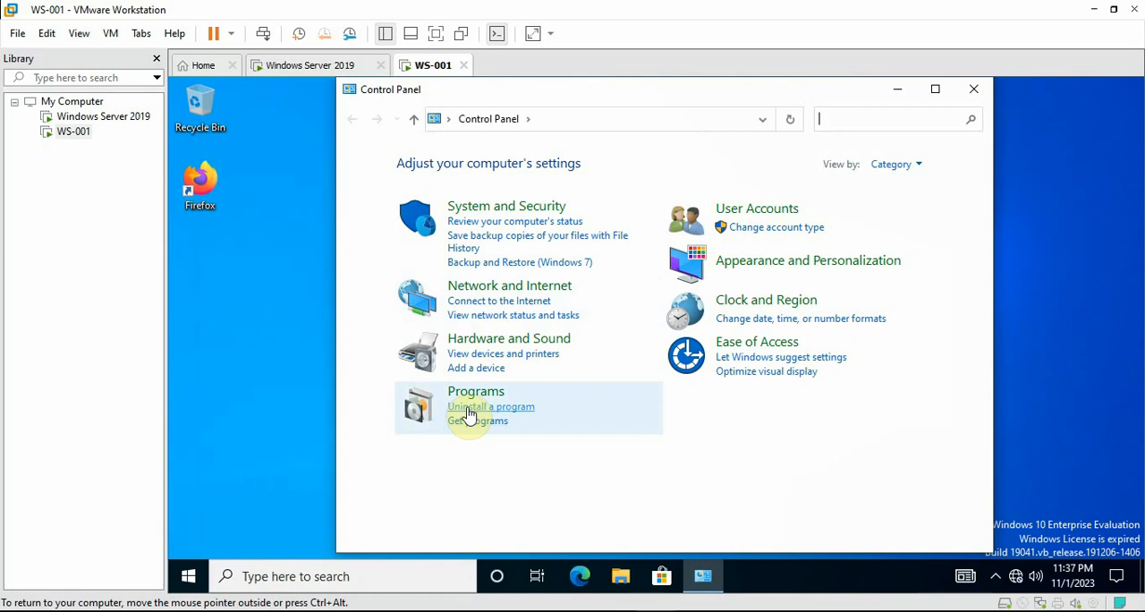
{"action": "left_click", "coordinate": [484, 422]}
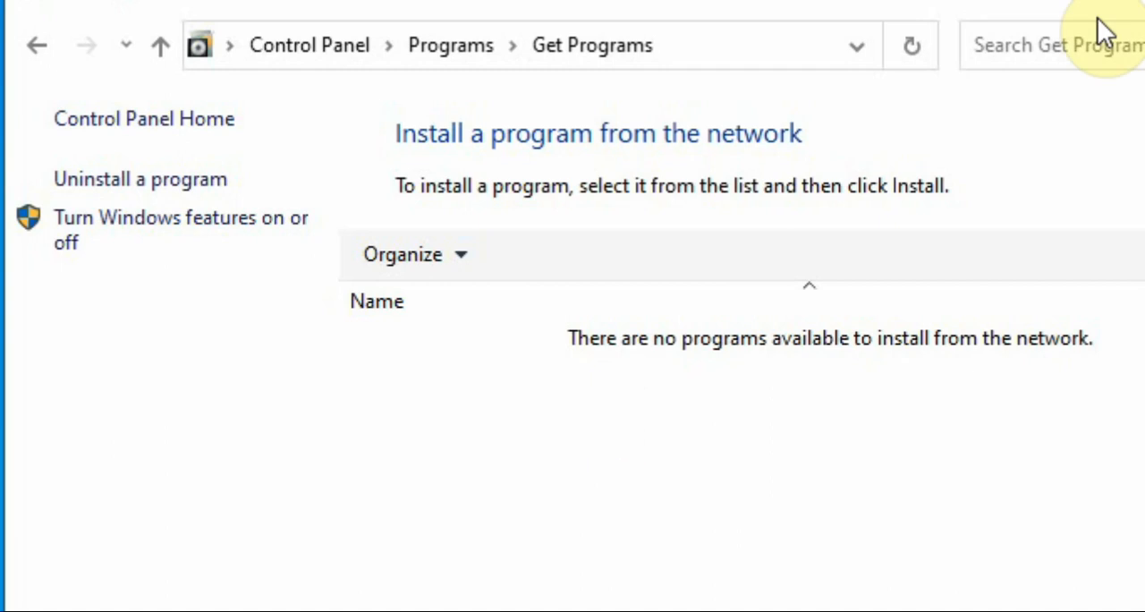
Switch back to the Windows Server 2019 virtual machine and force a policy update with gpupdate /force
{"action": "left_click", "coordinate": [71, 4]}
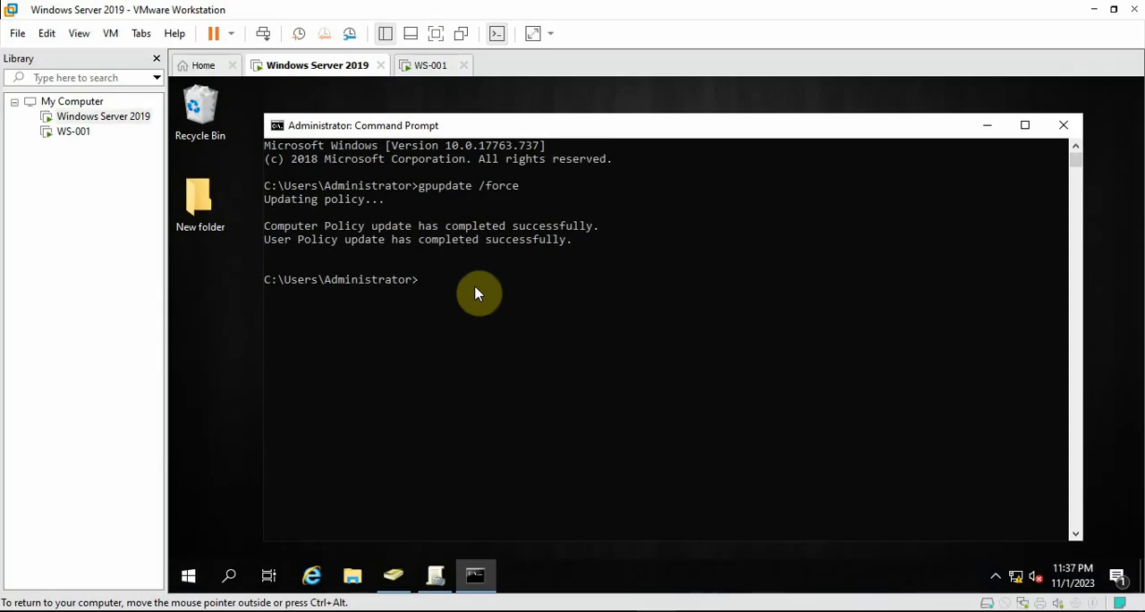
{"action": "type", "text": "date /force"}
{"action": "key", "text": "Return"}
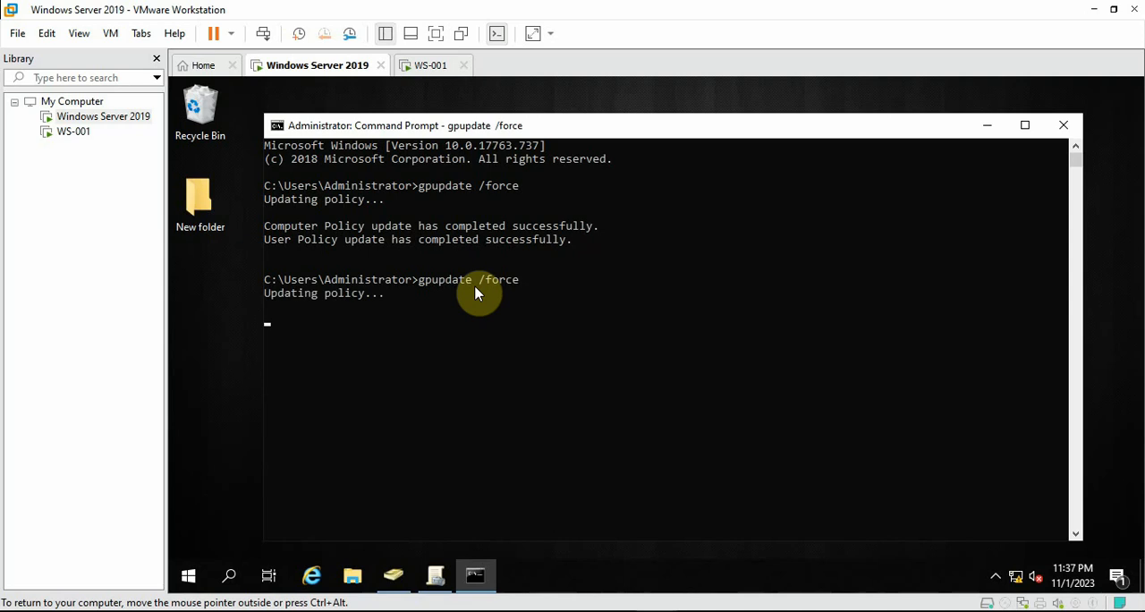
Check the policy update on the server and the network program list on the WS-001 virtual machine
{"action": "left_click", "coordinate": [438, 67]}
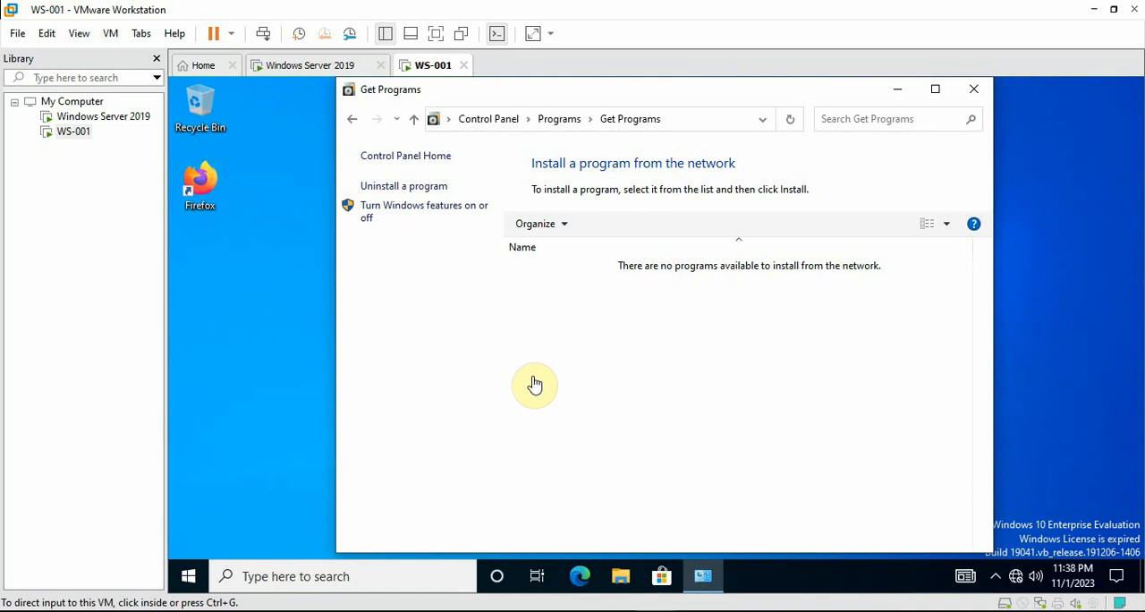
{"action": "left_click", "coordinate": [307, 71]}
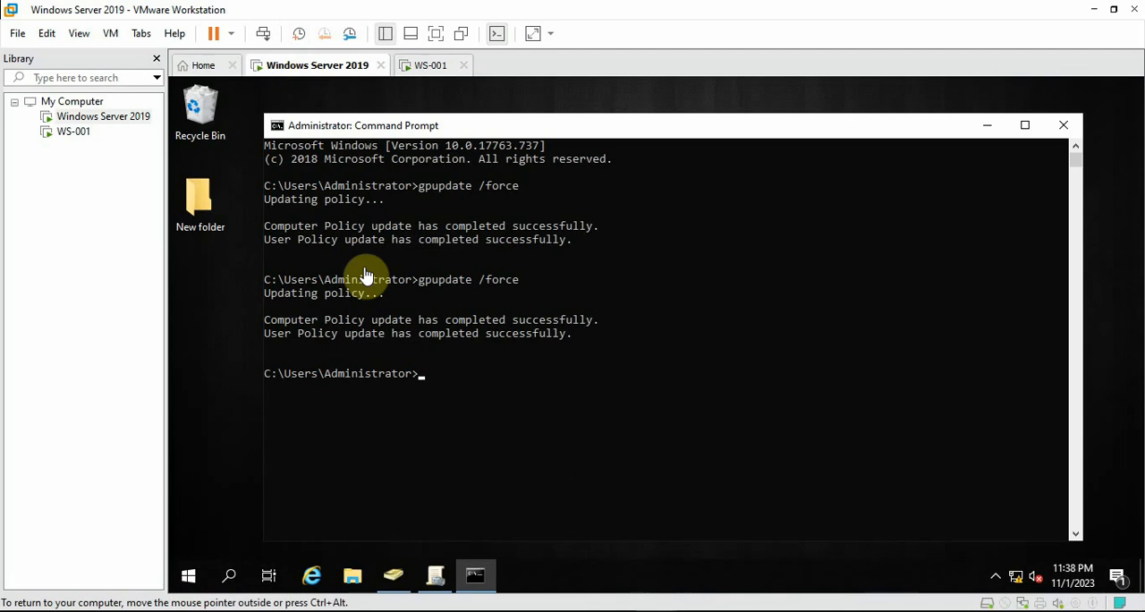
{"action": "left_click", "coordinate": [429, 65]}
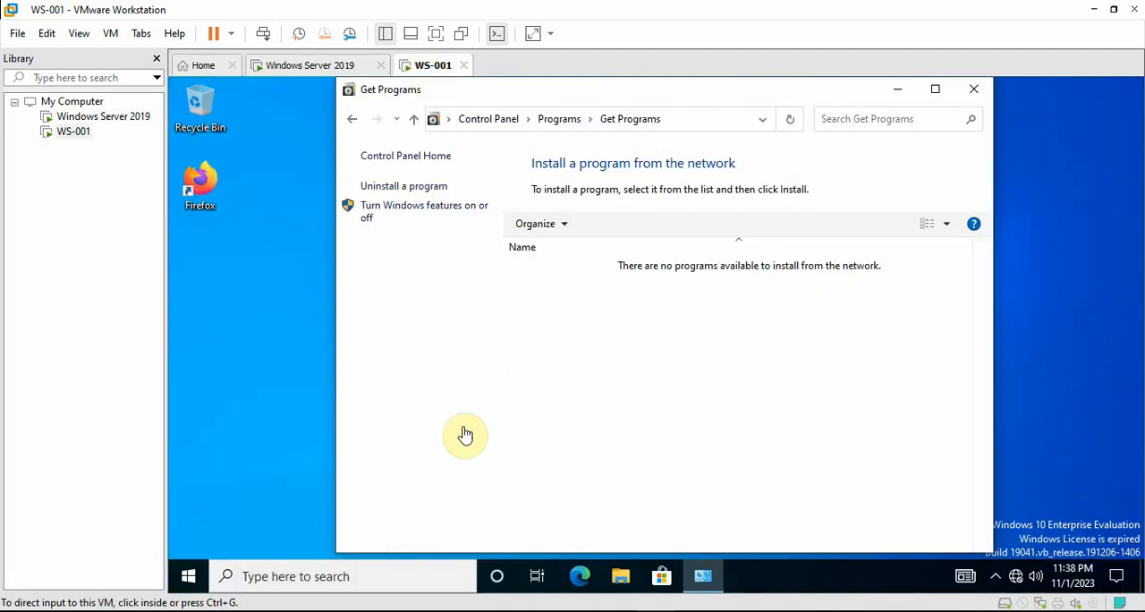
Open Command Prompt on the WS-001 virtual machine and force a policy update with gpupdate /force
{"action": "left_click", "coordinate": [429, 566]}
{"action": "type", "text": "c"}
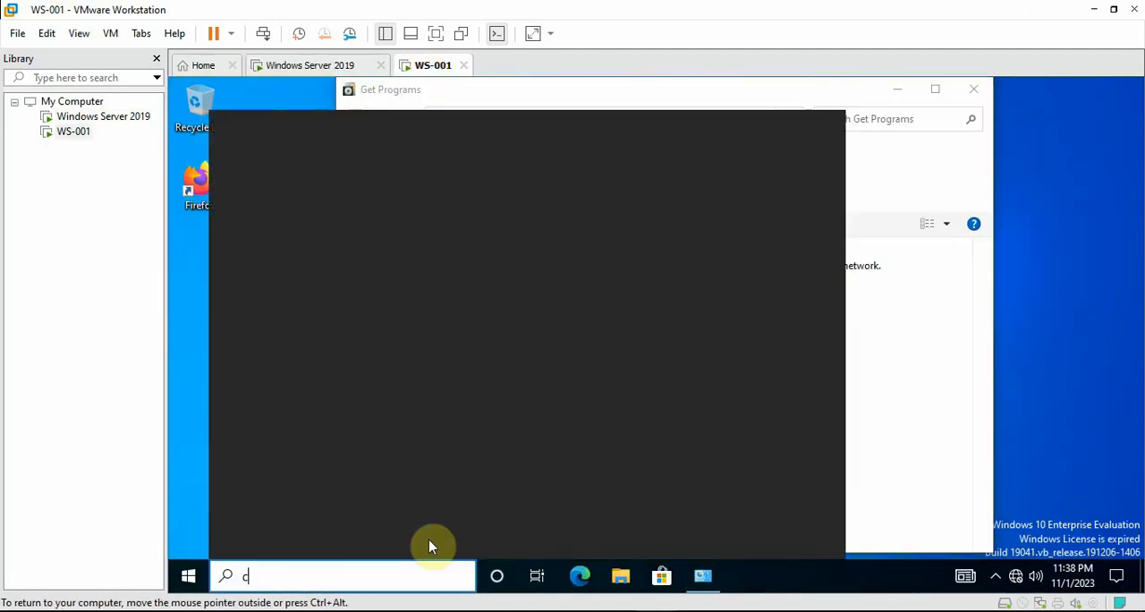
{"action": "type", "text": "md"}
{"action": "key", "text": "Escape"}
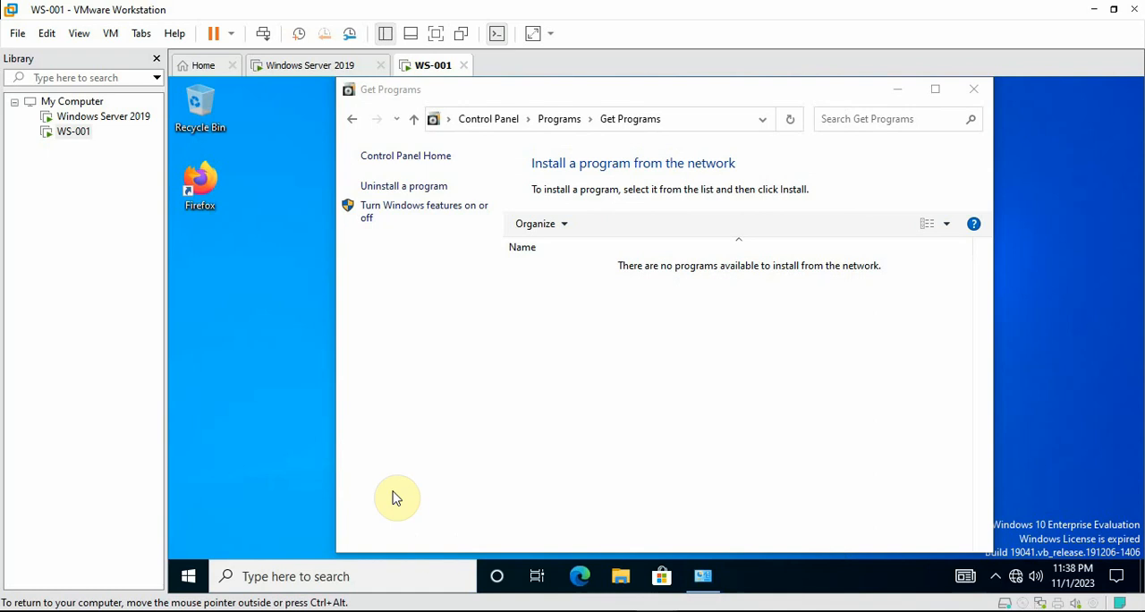
{"action": "type", "text": "g"}
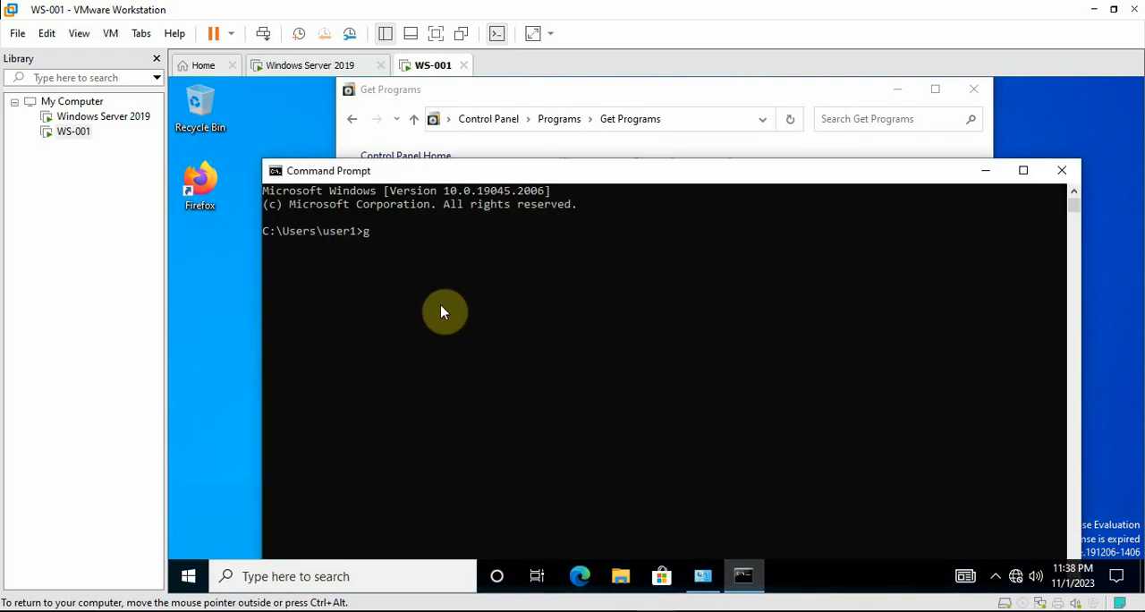
{"action": "type", "text": "pupdate /force"}
{"action": "key", "text": "Return"}
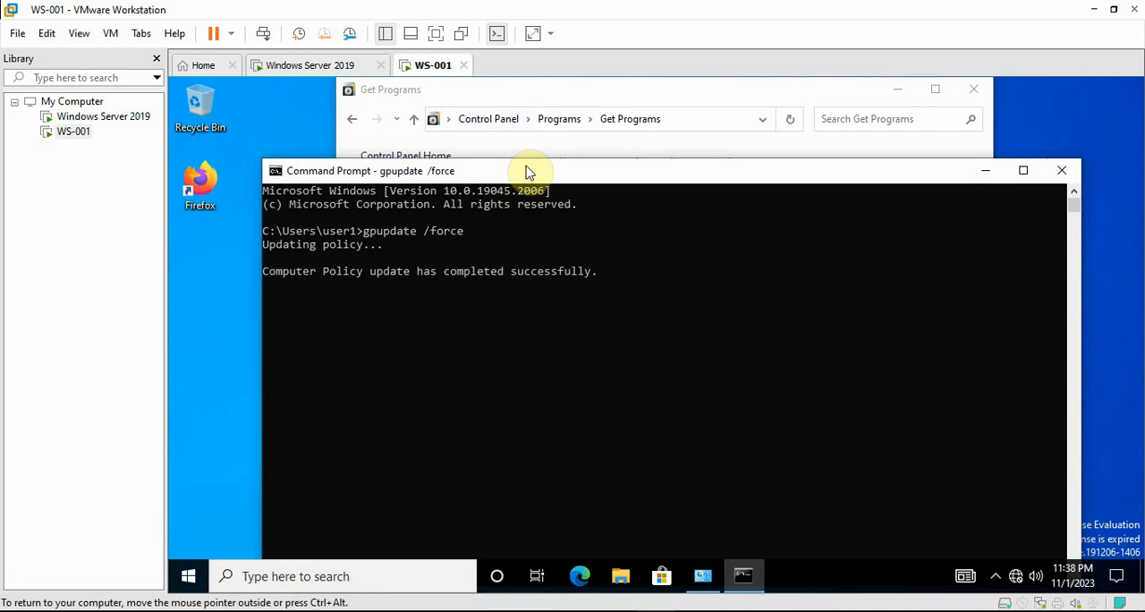
{"action": "left_click_drag", "start_coordinate": [528, 174], "coordinate": [512, 143]}
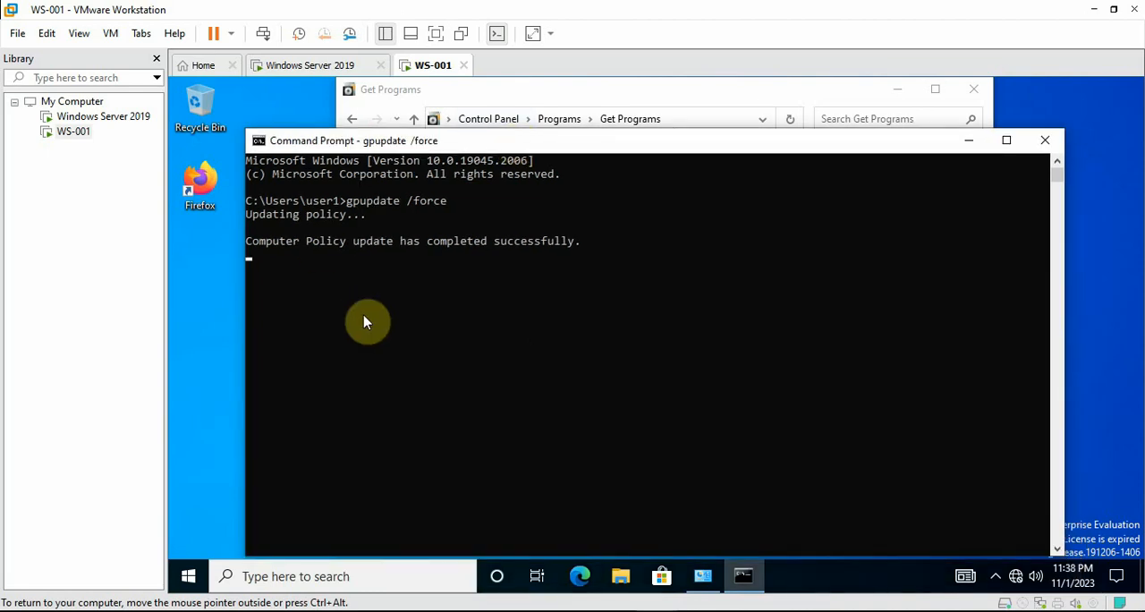
Minimize Command Prompt, refresh the network program list in Get Programs, and install Google Chrome from it
{"action": "left_click", "coordinate": [968, 140]}
{"action": "right_click", "coordinate": [555, 403]}
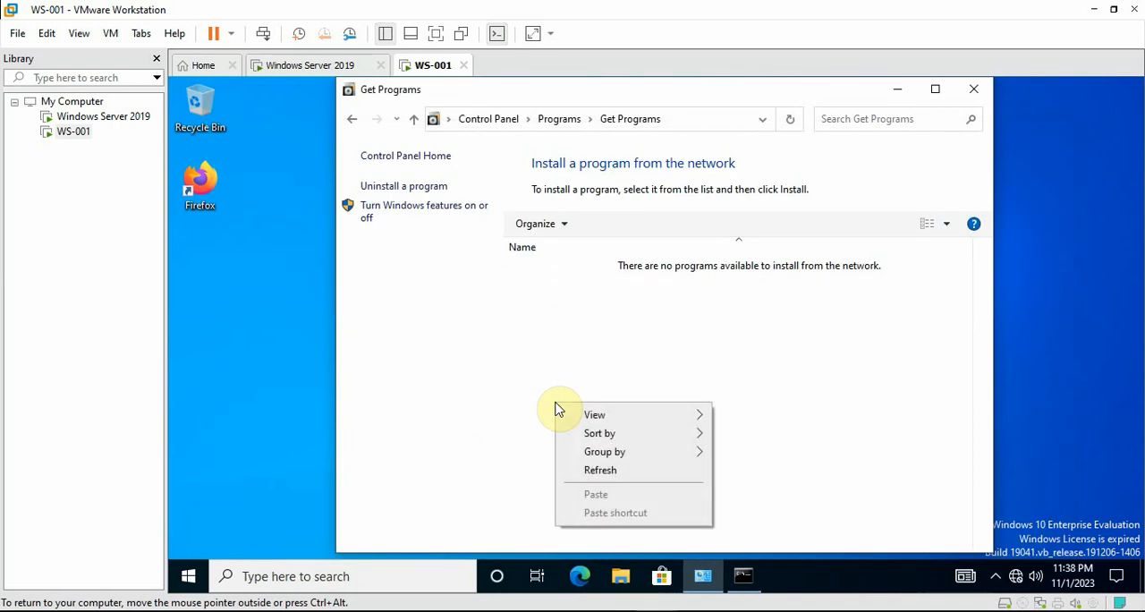
{"action": "left_click", "coordinate": [600, 471]}
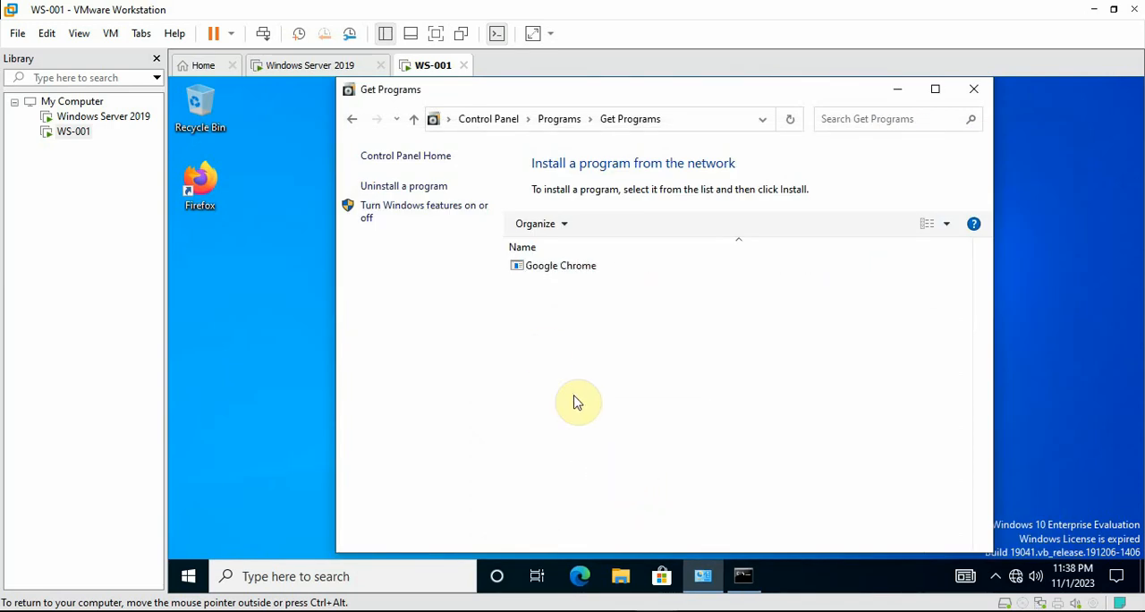
{"action": "left_click", "coordinate": [556, 271]}
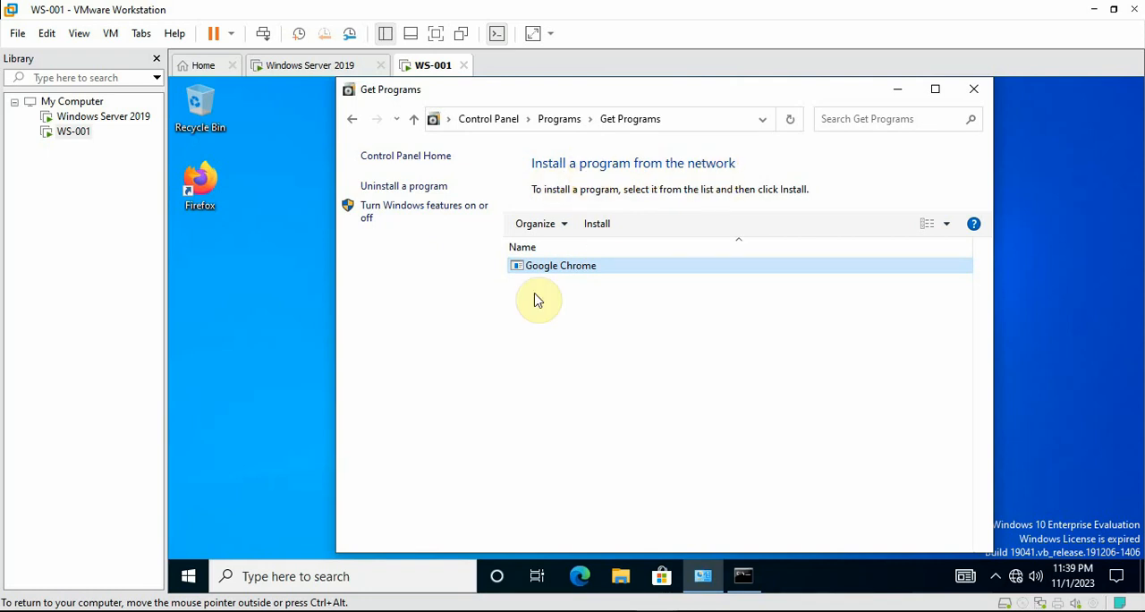
{"action": "left_click", "coordinate": [592, 229]}
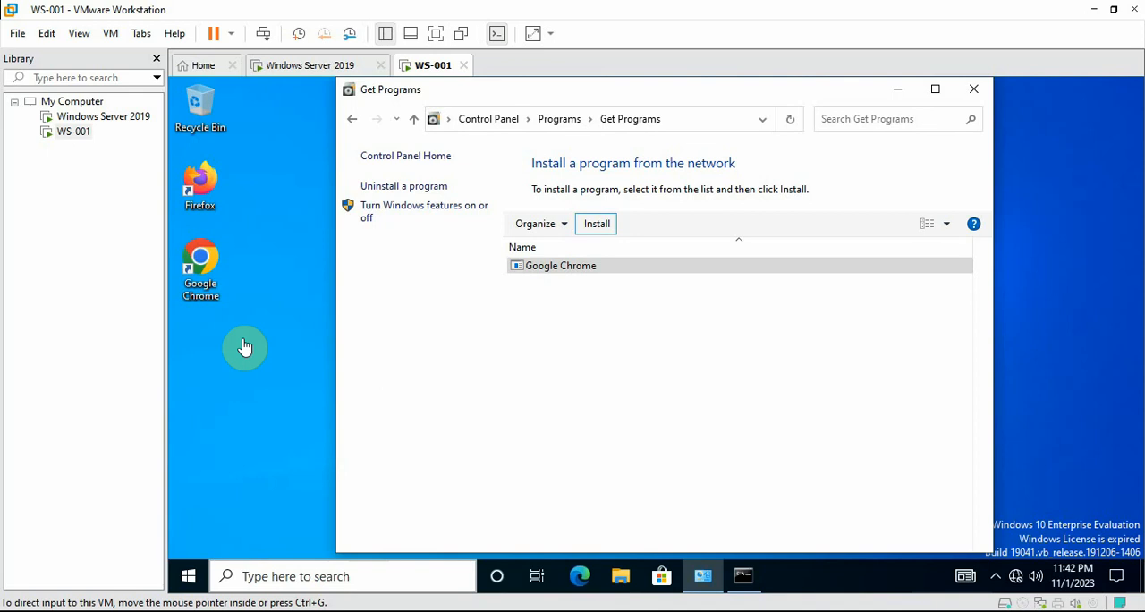
Refresh the WS-001 desktop to check for the Google Chrome shortcut
{"action": "right_click", "coordinate": [269, 375]}
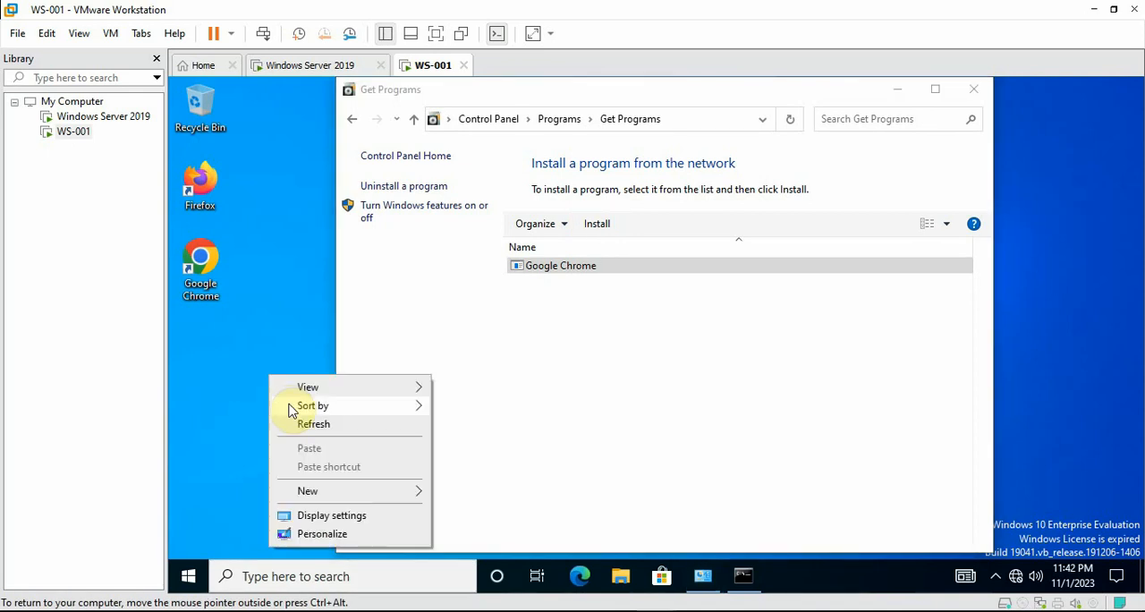
{"action": "left_click", "coordinate": [243, 368]}
{"action": "right_click", "coordinate": [243, 368]}
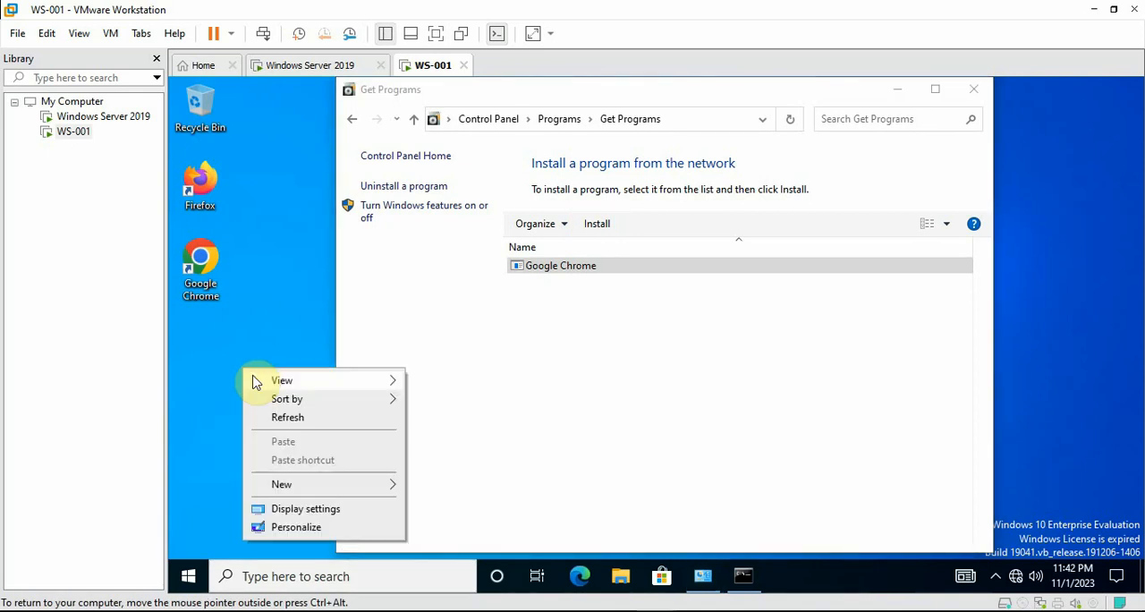
{"action": "left_click", "coordinate": [285, 417]}
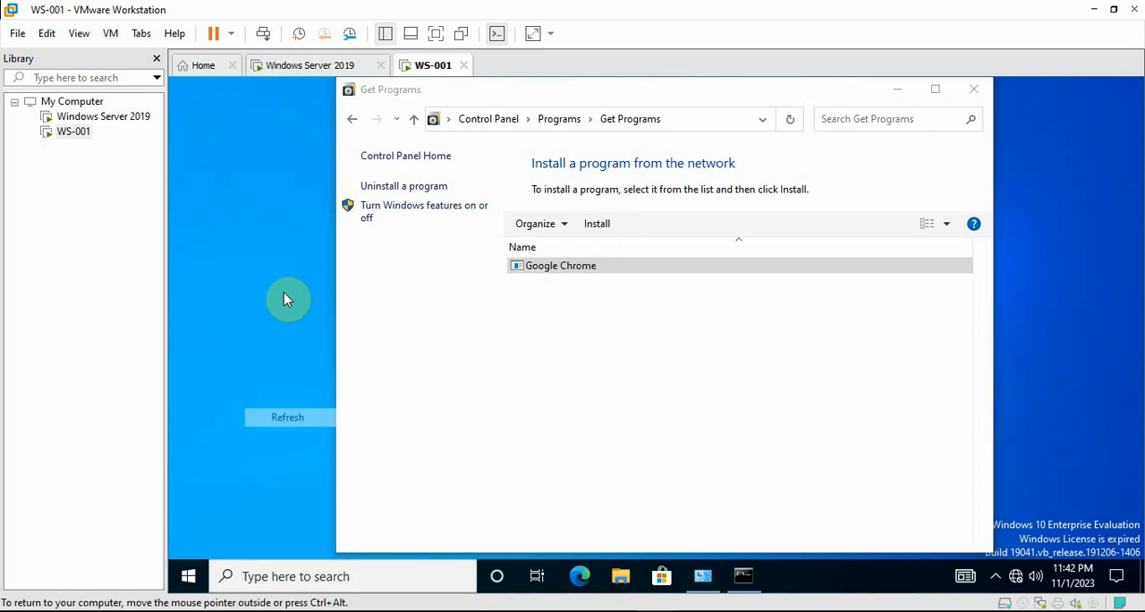
Check the Google Chrome entry in the installed programs list and in the network program list
{"action": "left_click", "coordinate": [398, 190]}
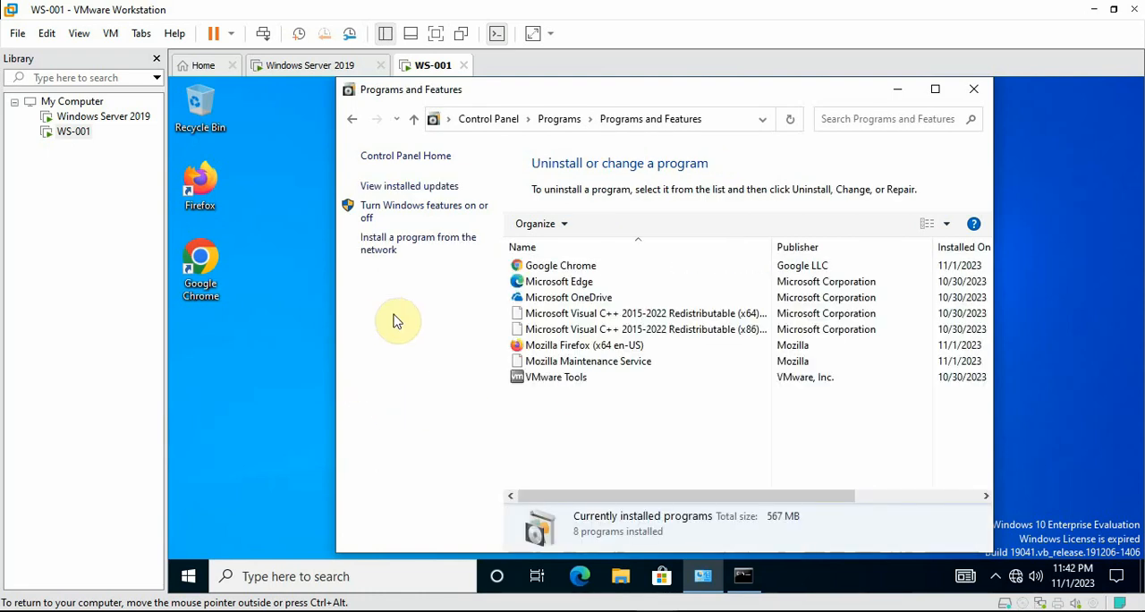
{"action": "left_click", "coordinate": [550, 266]}
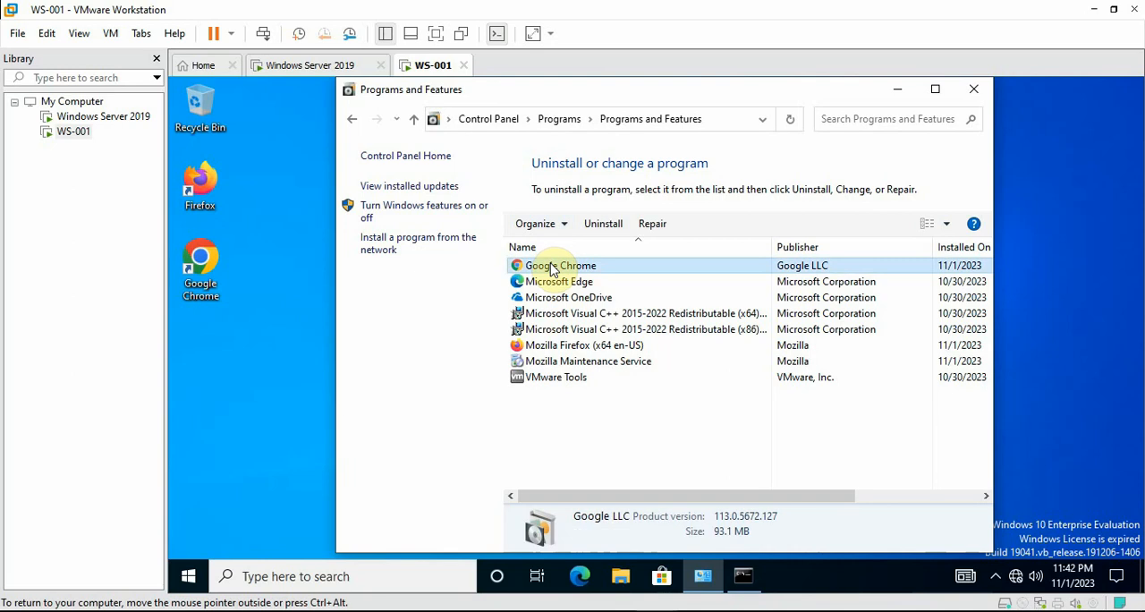
{"action": "left_click", "coordinate": [418, 239]}
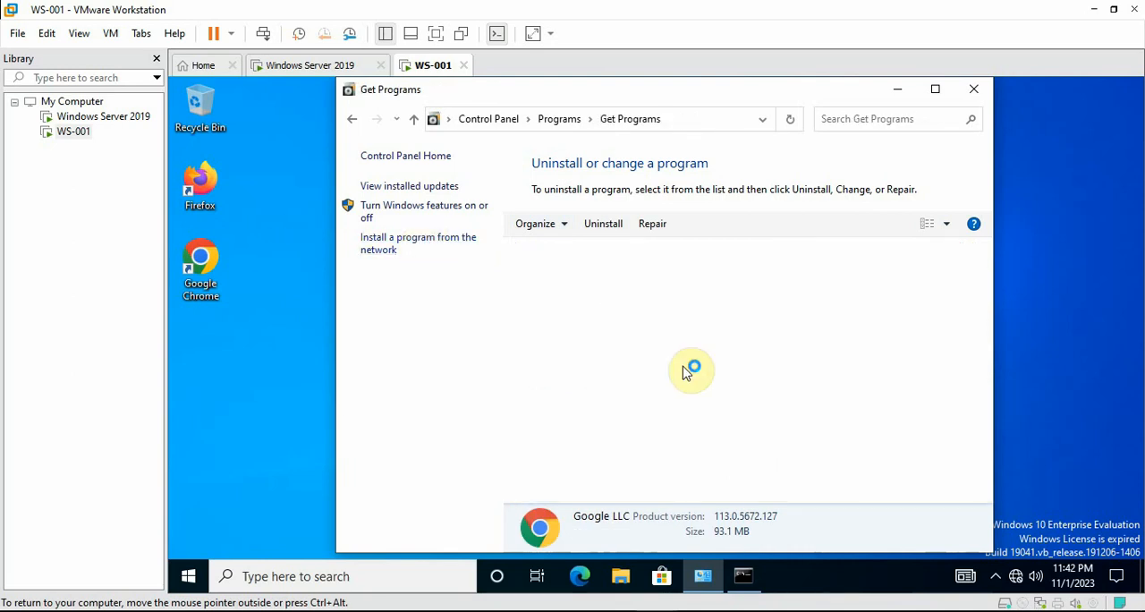
{"action": "left_click", "coordinate": [566, 269]}
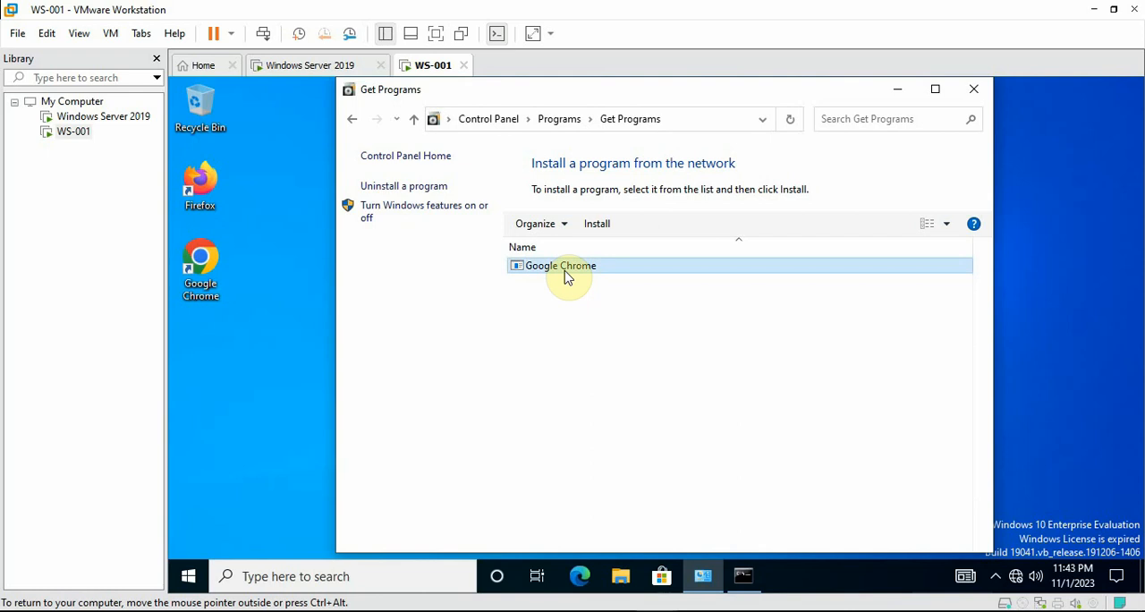
Close the Get Programs window and refresh the WS-001 desktop
{"action": "left_click", "coordinate": [566, 225]}
{"action": "left_click", "coordinate": [731, 319]}
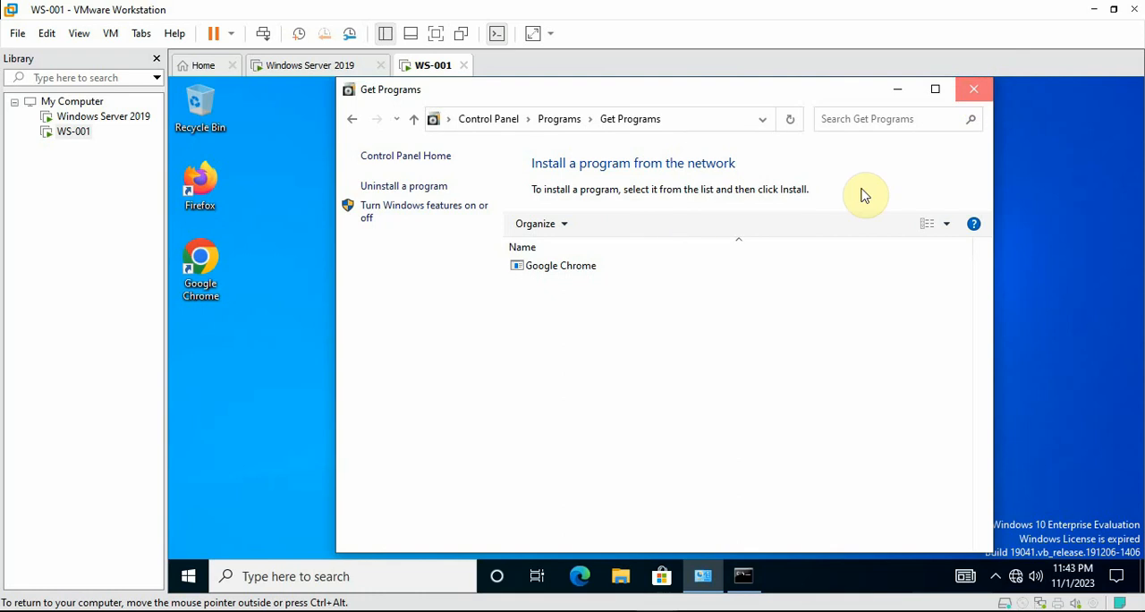
{"action": "left_click", "coordinate": [975, 90]}
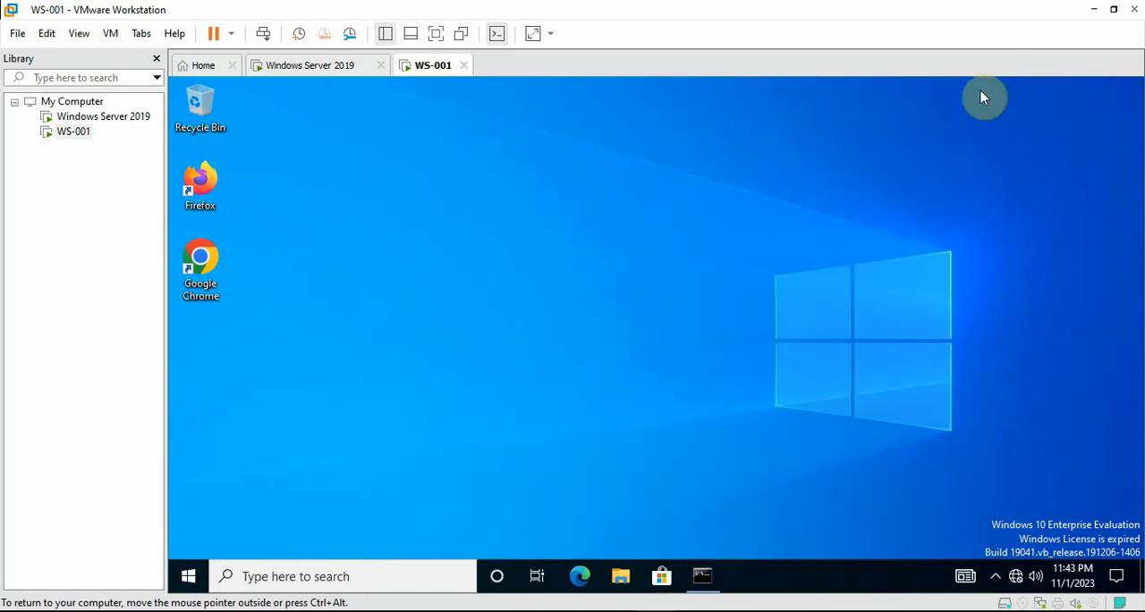
{"action": "right_click", "coordinate": [637, 157]}
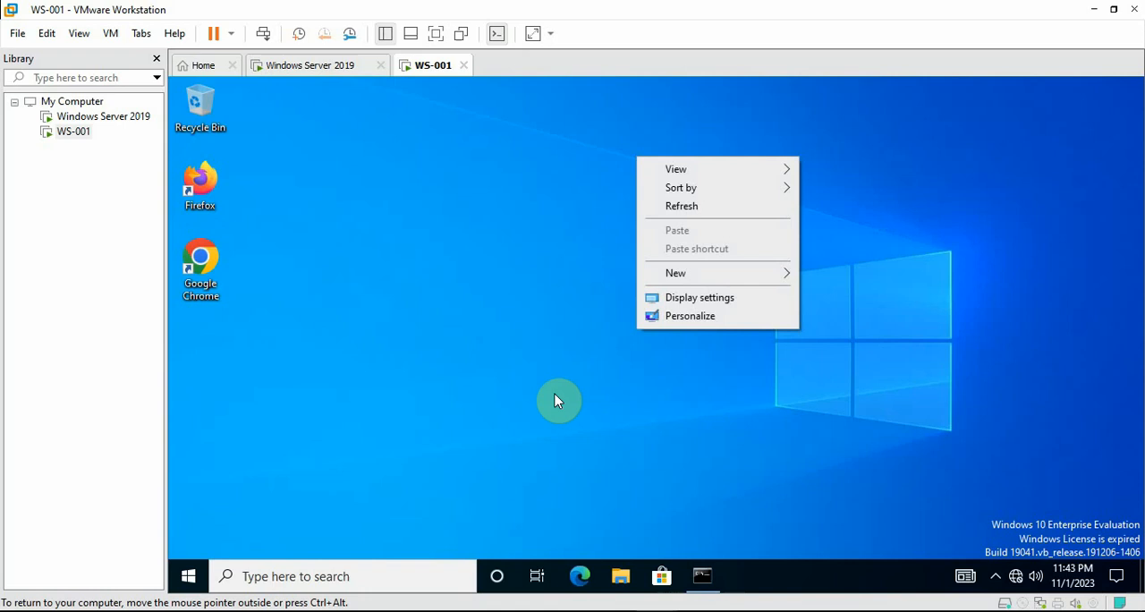
{"action": "left_click", "coordinate": [706, 206]}
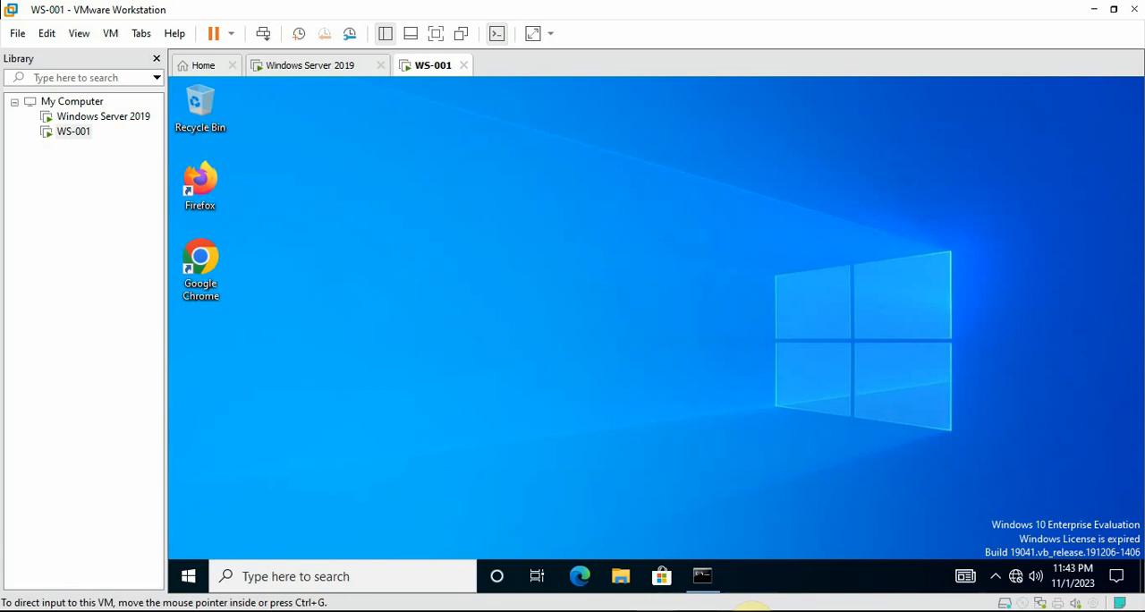
Switch to Notepad++ and review the table of contents lines on deploying software to computers and to users only
{"action": "left_click", "coordinate": [749, 610]}
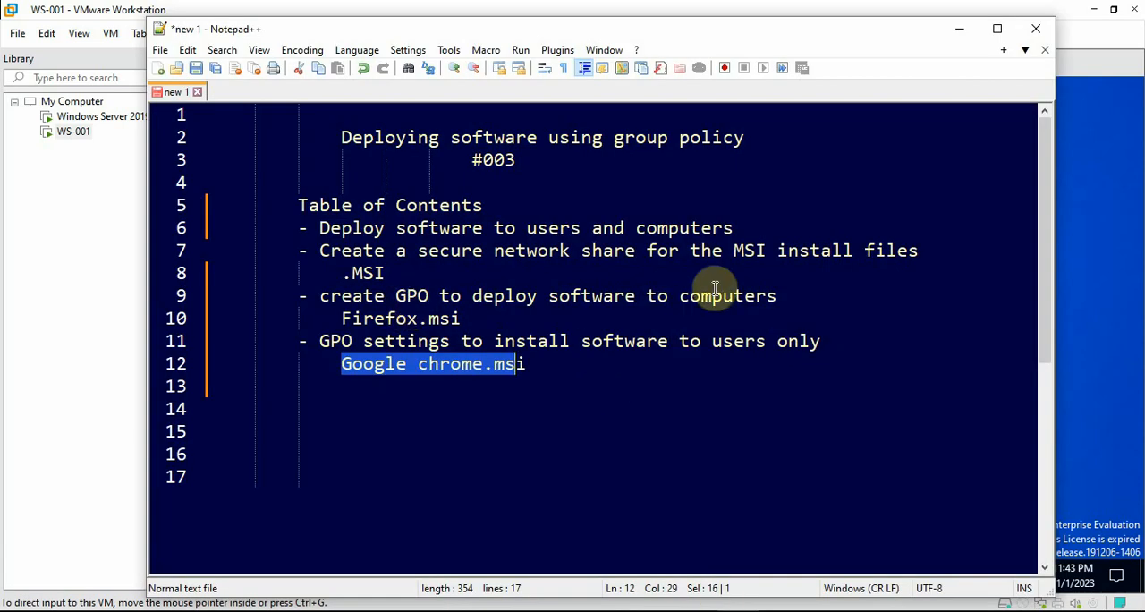
{"action": "left_click_drag", "start_coordinate": [680, 297], "coordinate": [766, 302]}
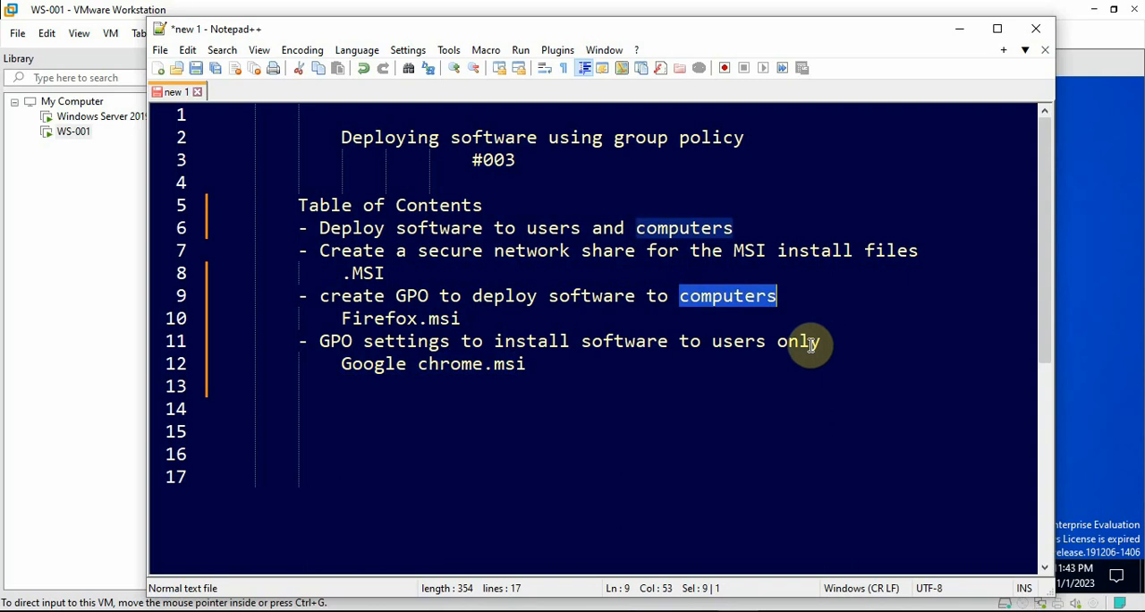
{"action": "left_click_drag", "start_coordinate": [713, 343], "coordinate": [749, 344]}
{"action": "left_click", "coordinate": [754, 343]}
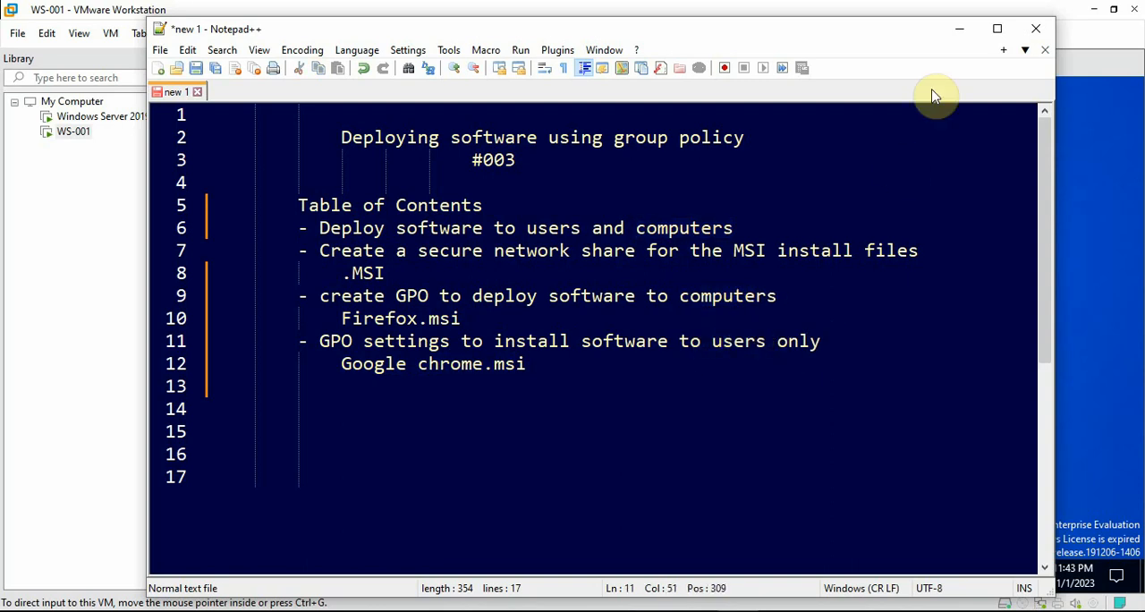